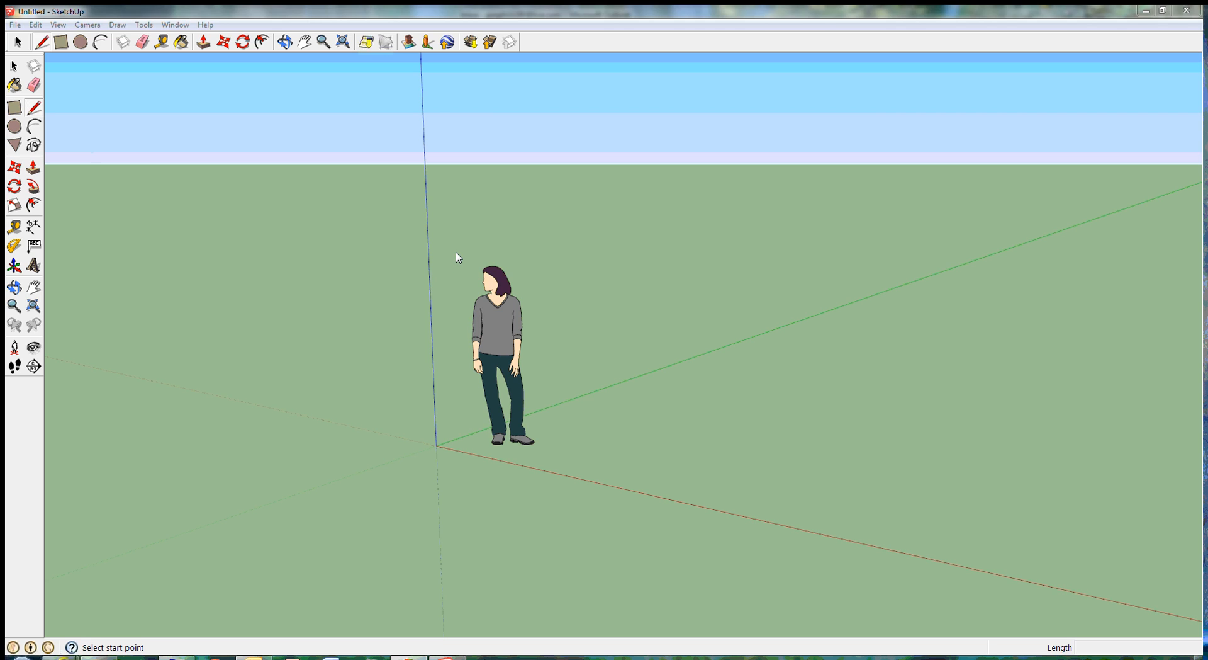
left_click(457, 257)
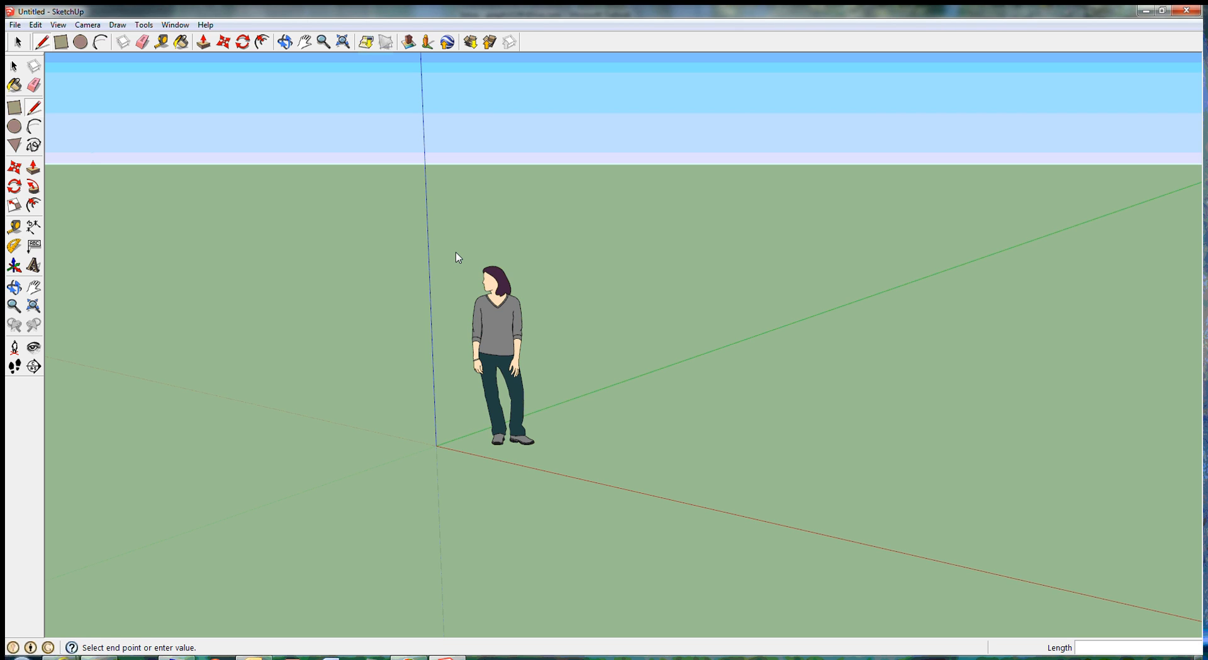
left_click(486, 278)
left_click(14, 66)
left_click(14, 66)
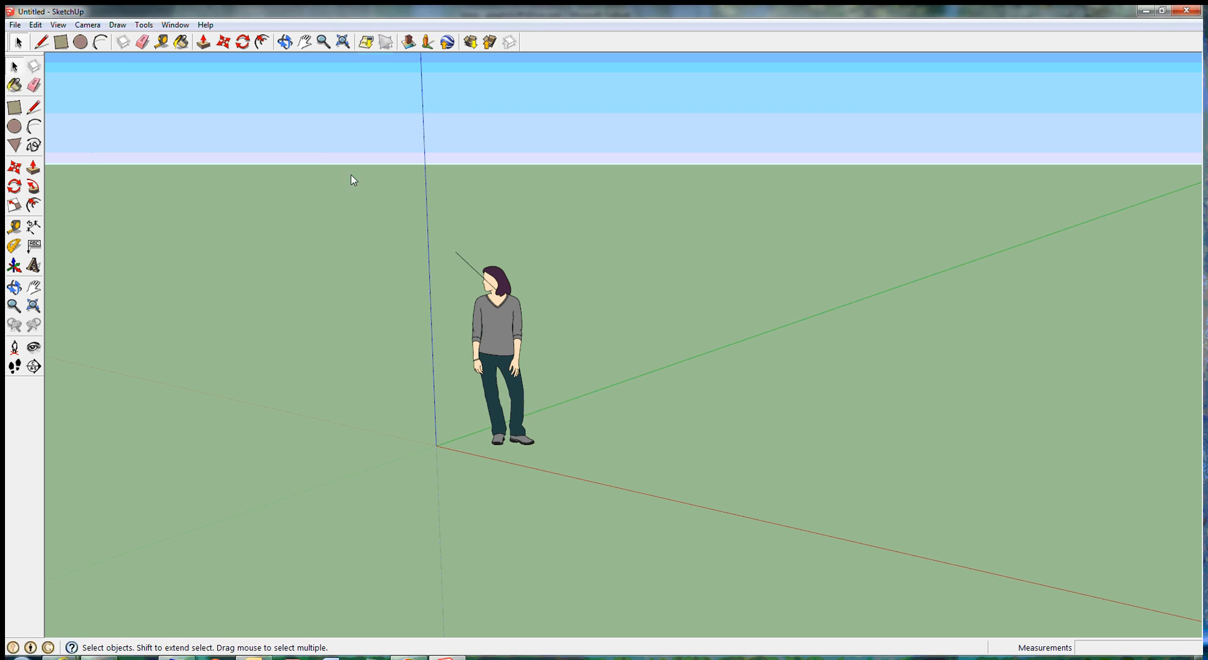
left_click(38, 26)
left_click(57, 37)
Step: Delete the default standing figure beside the origin
left_click_drag(461, 256, 558, 459)
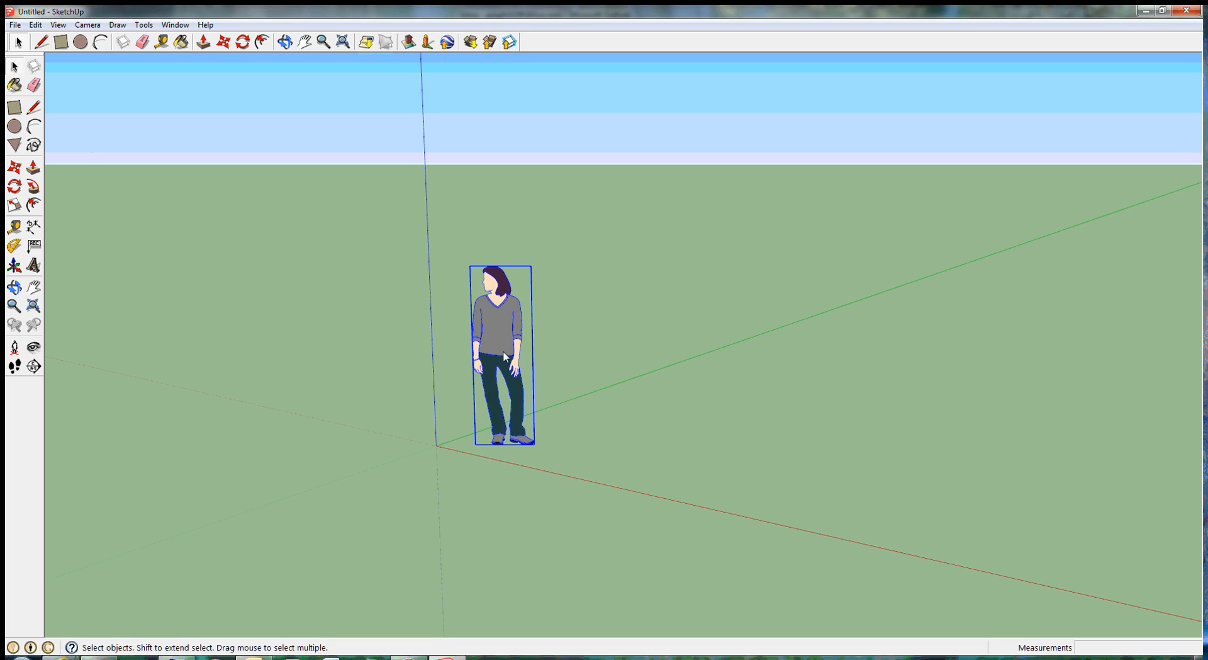
key("Delete")
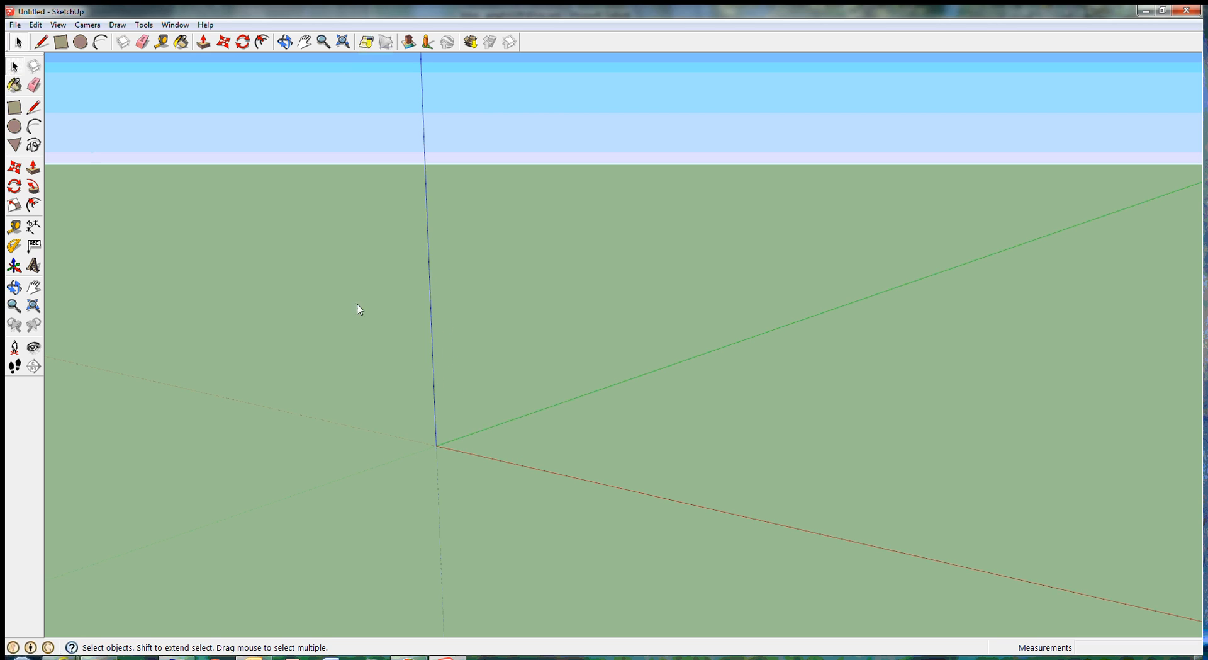
Step: Examine the empty model space around the axes origin by orbiting, panning and zooming the view
left_click(13, 287)
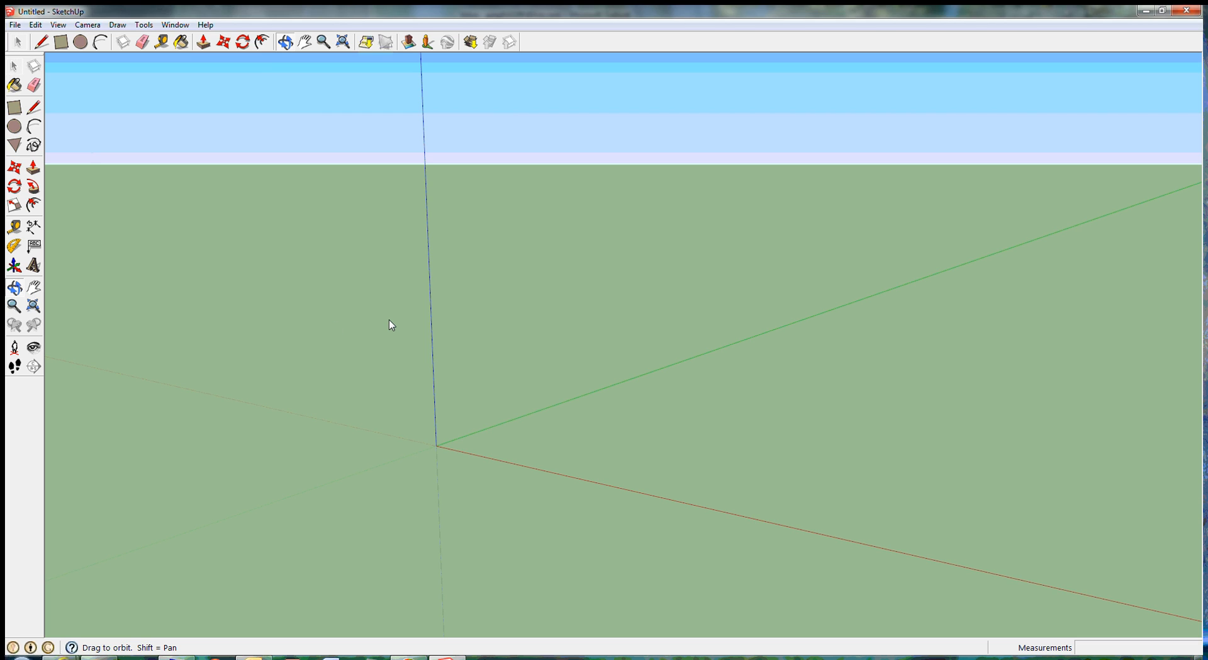
mouse_move(389, 320)
left_mouse_down()
mouse_move(459, 319)
mouse_move(409, 318)
mouse_move(383, 345)
mouse_move(396, 353)
mouse_move(456, 348)
mouse_move(440, 309)
mouse_move(389, 323)
left_mouse_up()
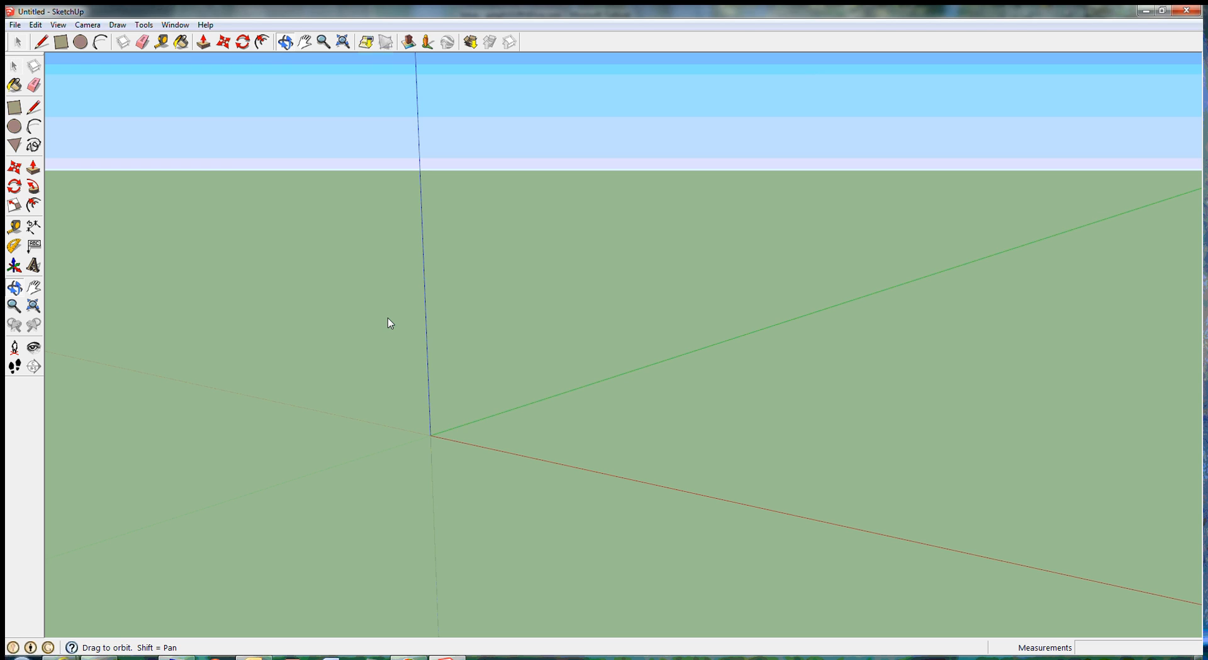
left_click(35, 290)
left_click_drag(467, 313, 443, 344)
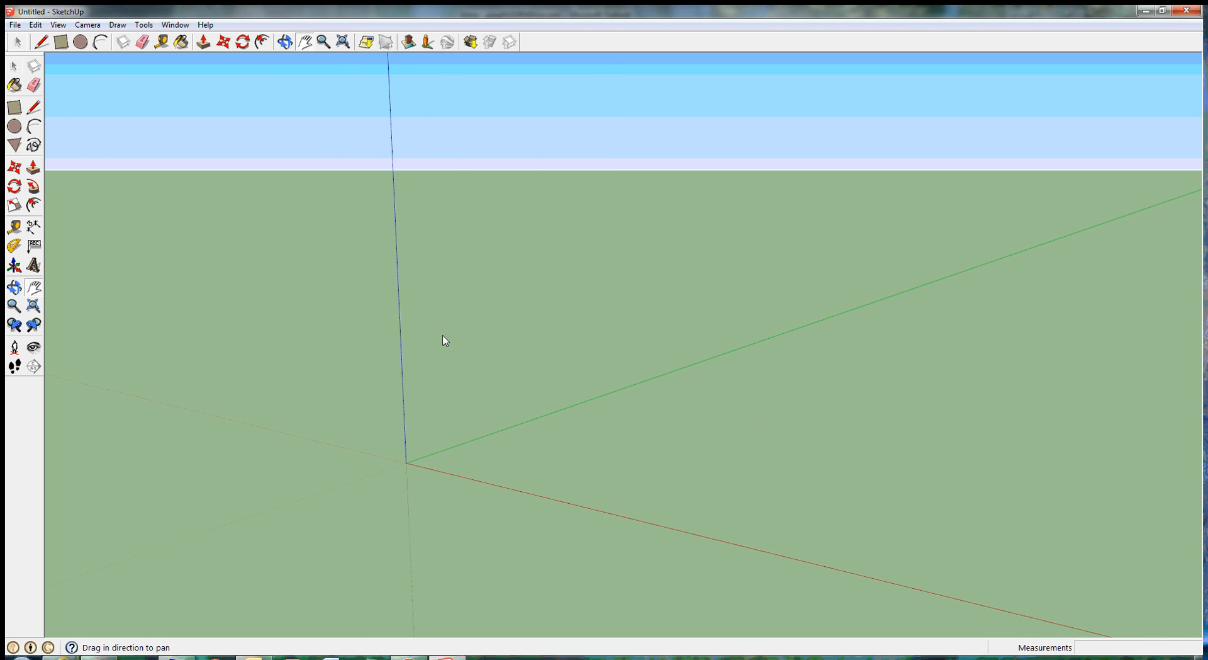
left_click(13, 307)
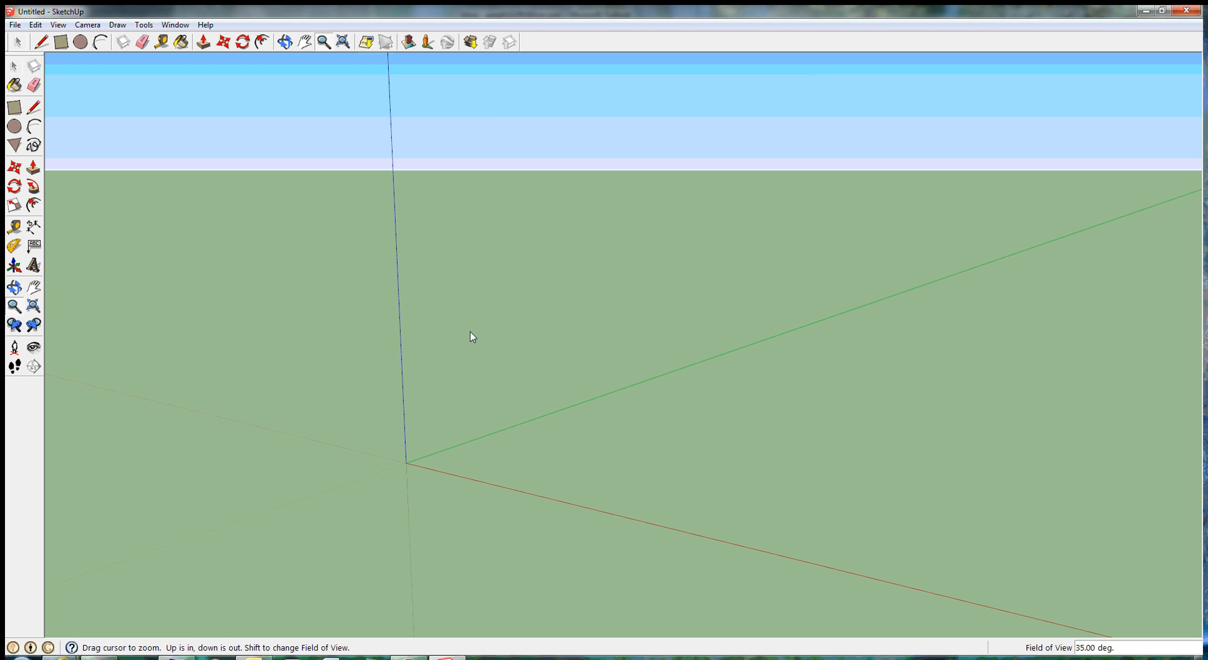
left_click_drag(470, 331, 443, 390)
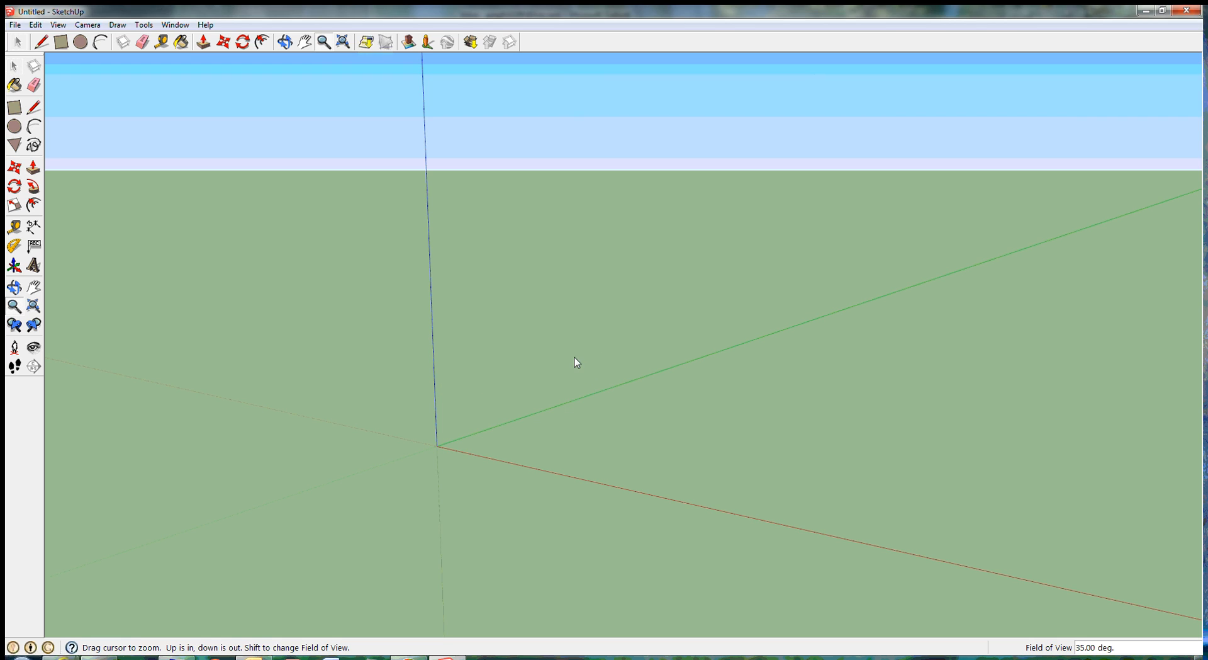
left_click(13, 66)
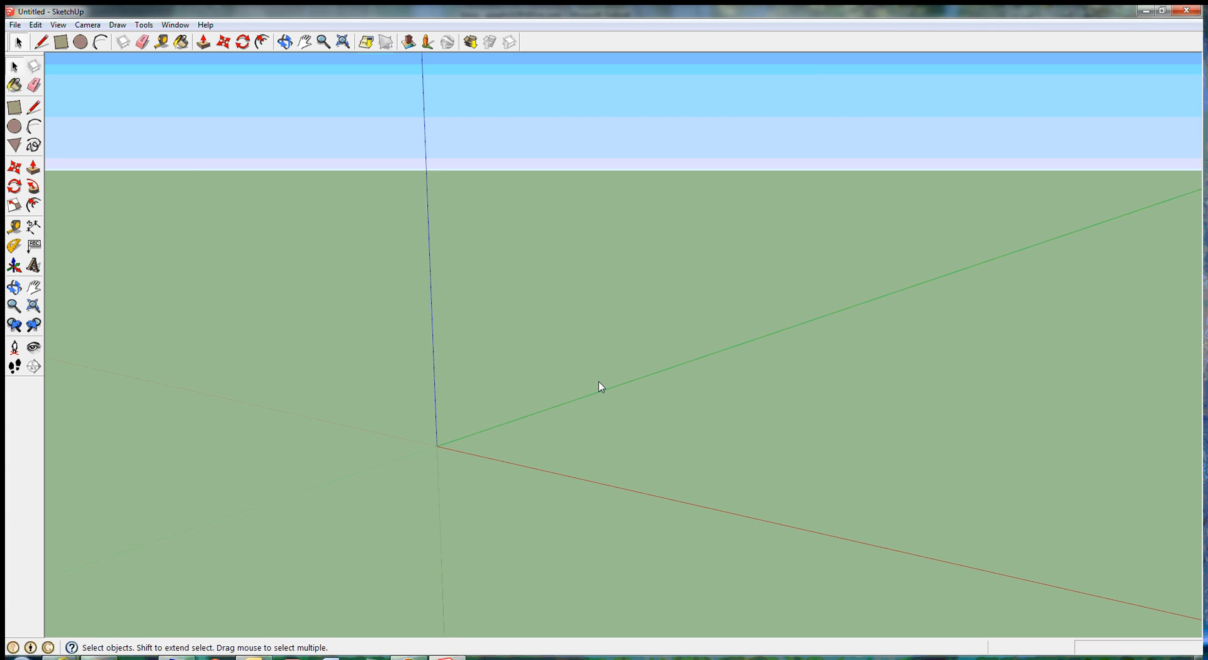
scroll(599, 386, "down", 2)
scroll(599, 386, "up", 4)
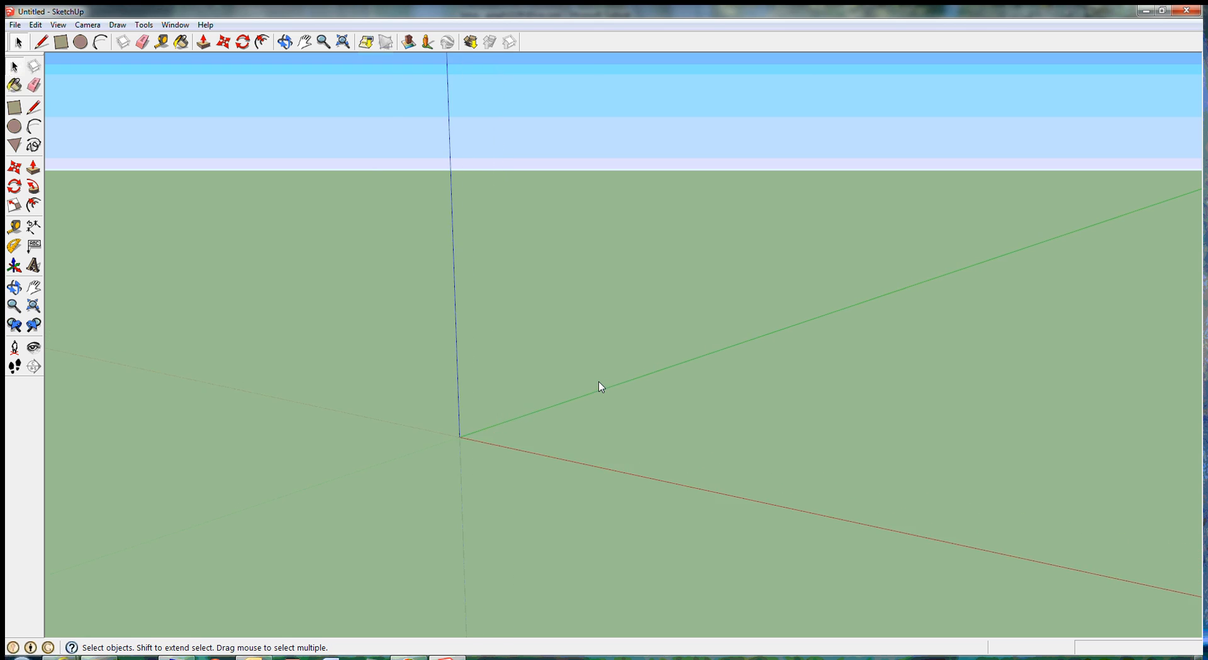
scroll(601, 383, "down", 2)
scroll(601, 385, "up", 2)
scroll(601, 387, "down", 3)
scroll(601, 391, "up", 3)
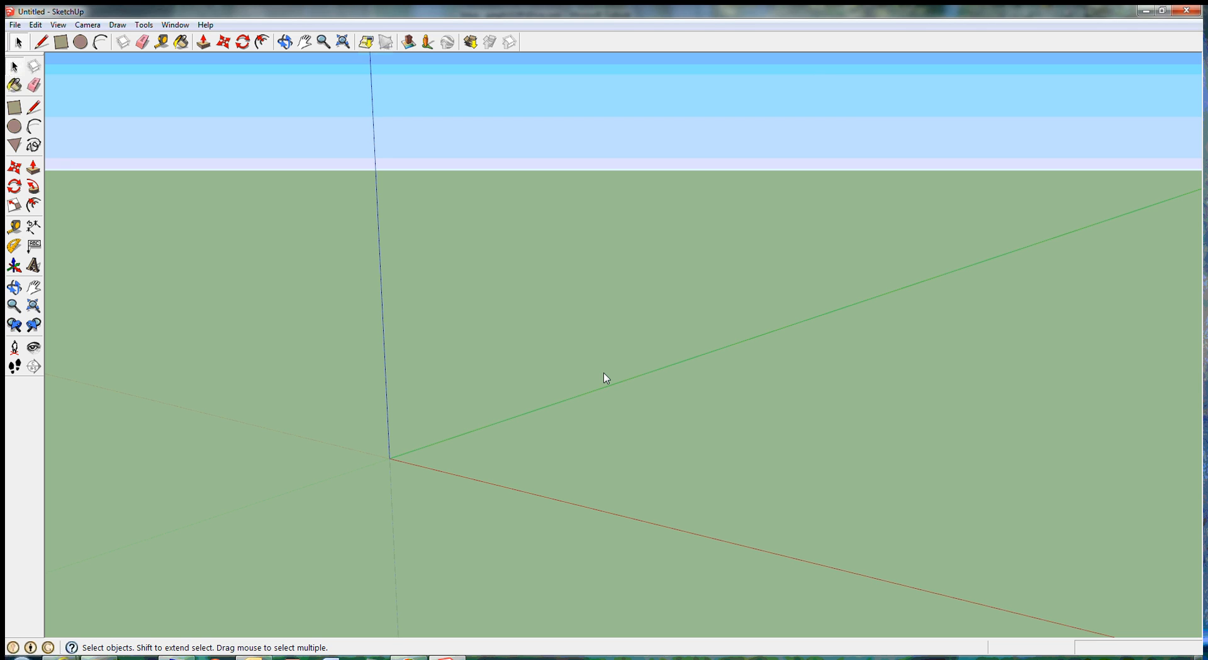
key("o")
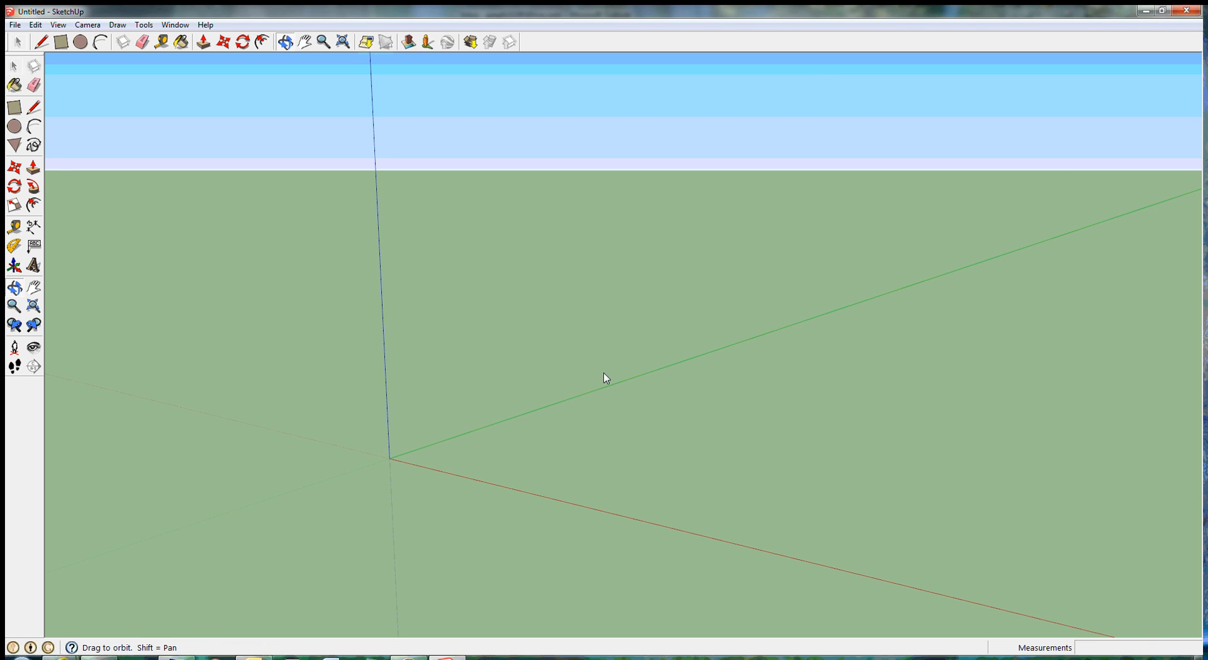
mouse_move(604, 377)
left_mouse_down()
mouse_move(644, 383)
mouse_move(593, 364)
mouse_move(587, 378)
mouse_move(605, 370)
left_mouse_up()
key("space")
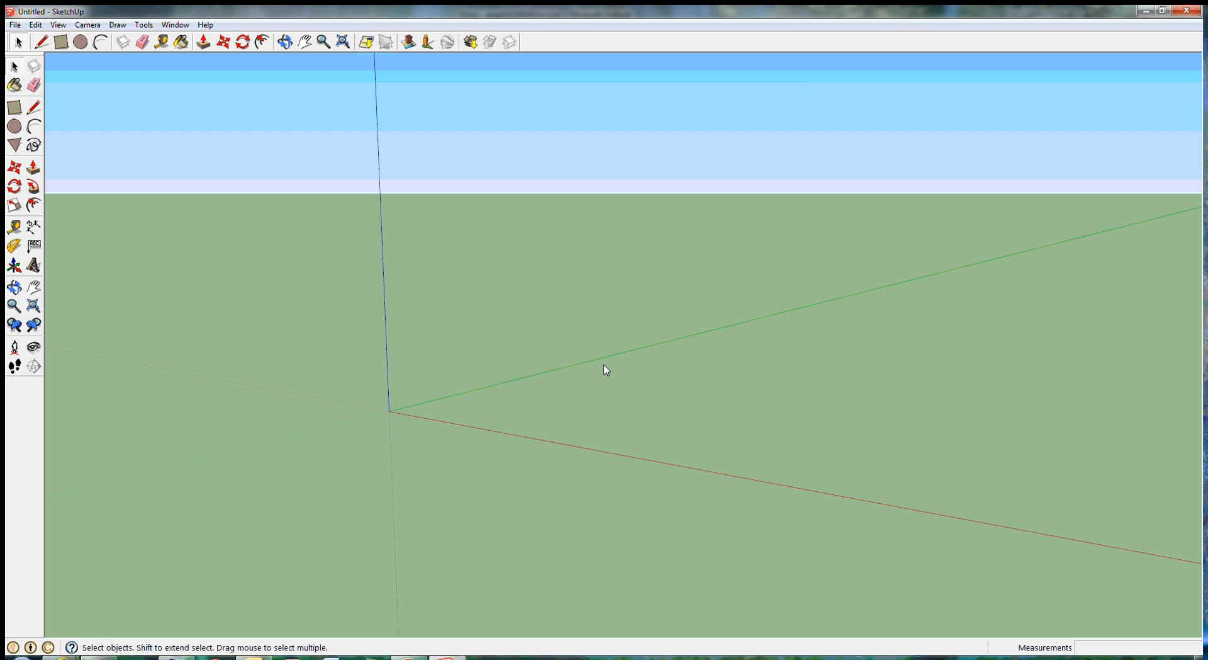
key("o")
mouse_move(604, 369)
left_mouse_down()
mouse_move(639, 375)
mouse_move(631, 290)
mouse_move(531, 349)
mouse_move(592, 333)
mouse_move(610, 363)
left_mouse_up()
key("space")
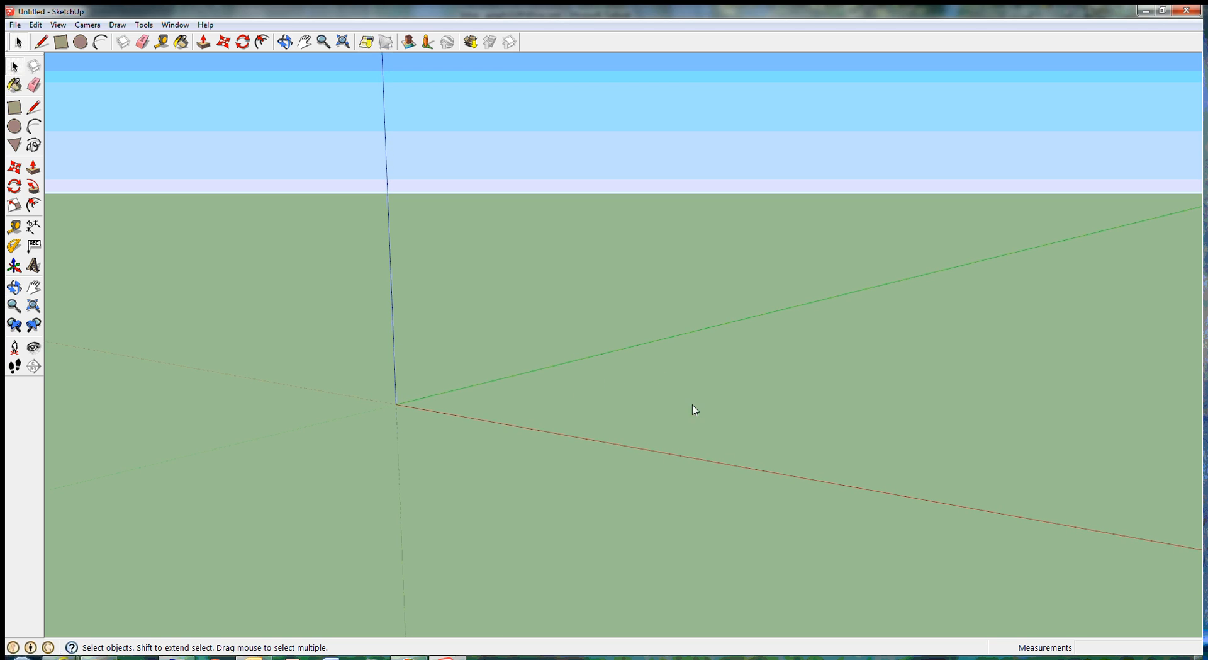
key("o")
mouse_move(686, 342)
left_mouse_down()
mouse_move(693, 353)
mouse_move(677, 353)
left_mouse_up()
key("space")
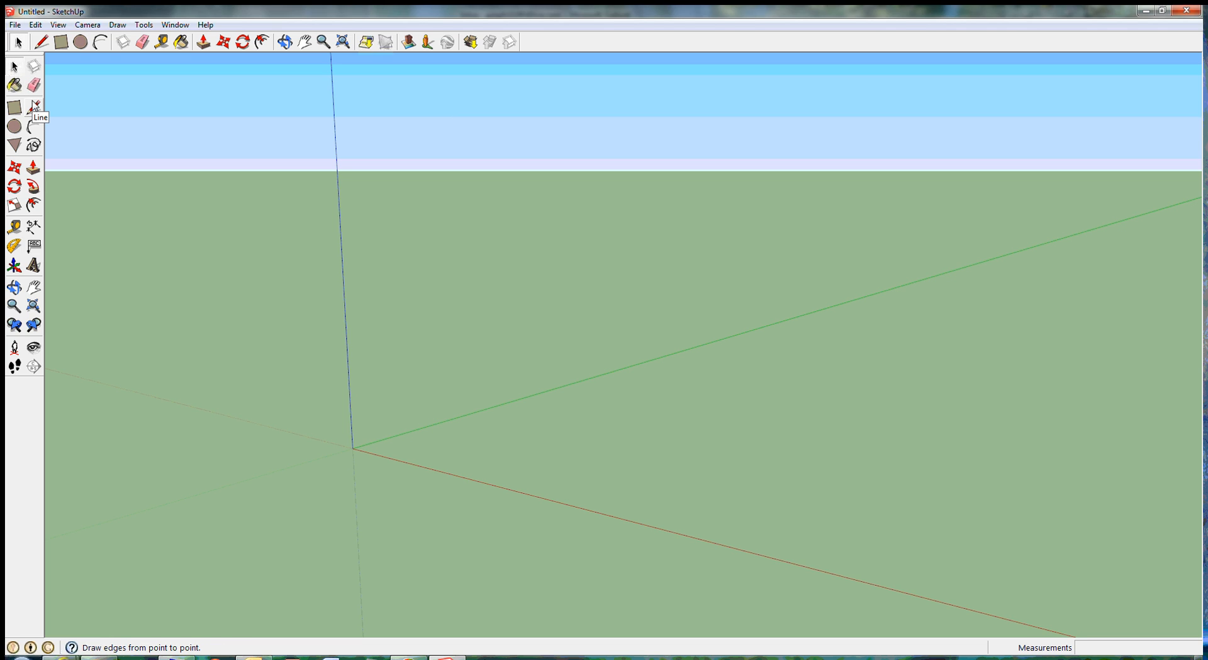
left_click(61, 26)
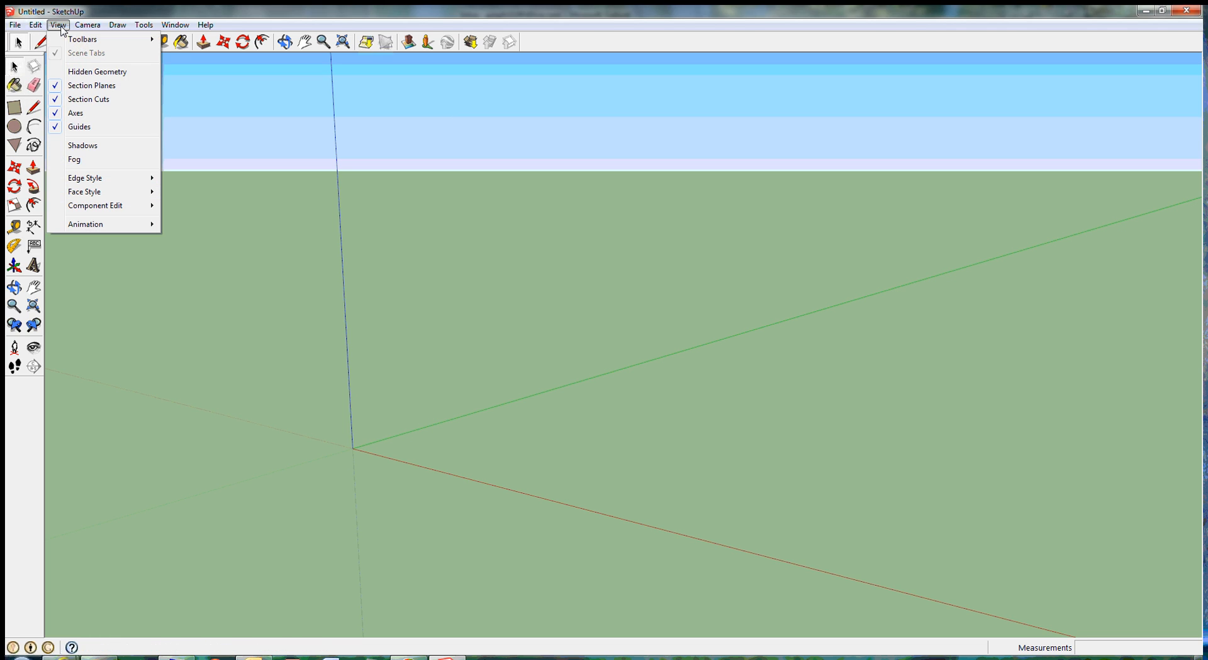
mouse_move(85, 40)
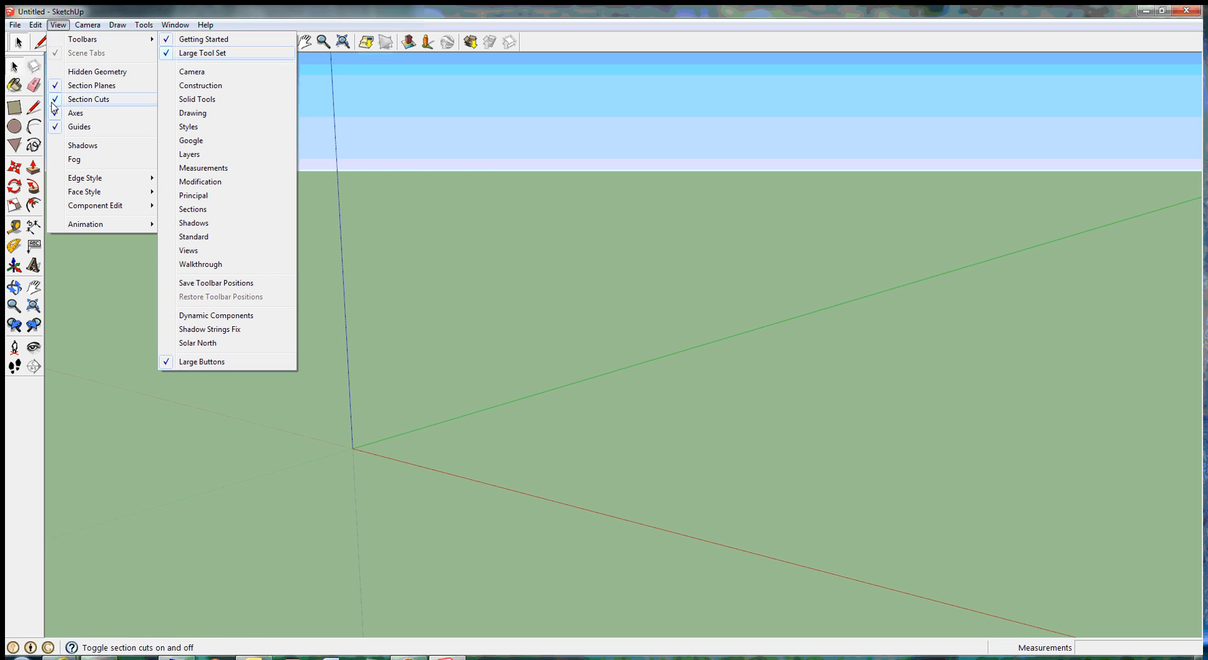
left_click(61, 289)
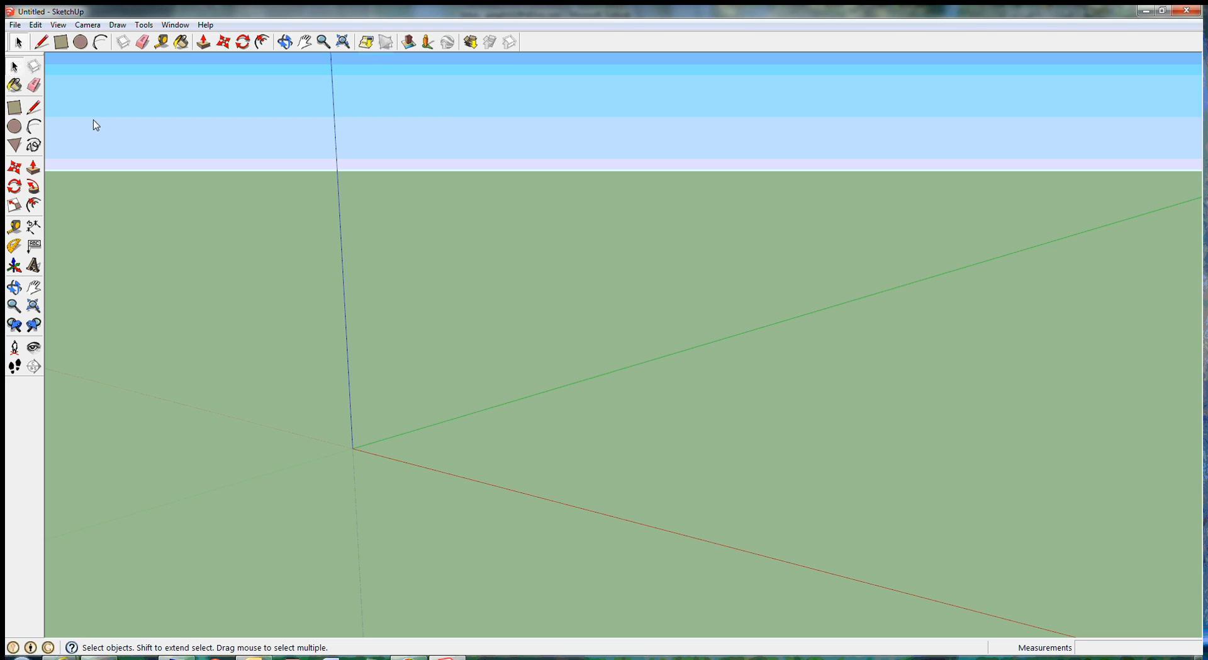
Step: Draw a rectangle of 10' by 5 3/4" on the ground near the origin, its long side parallel to the red axis
left_click(15, 109)
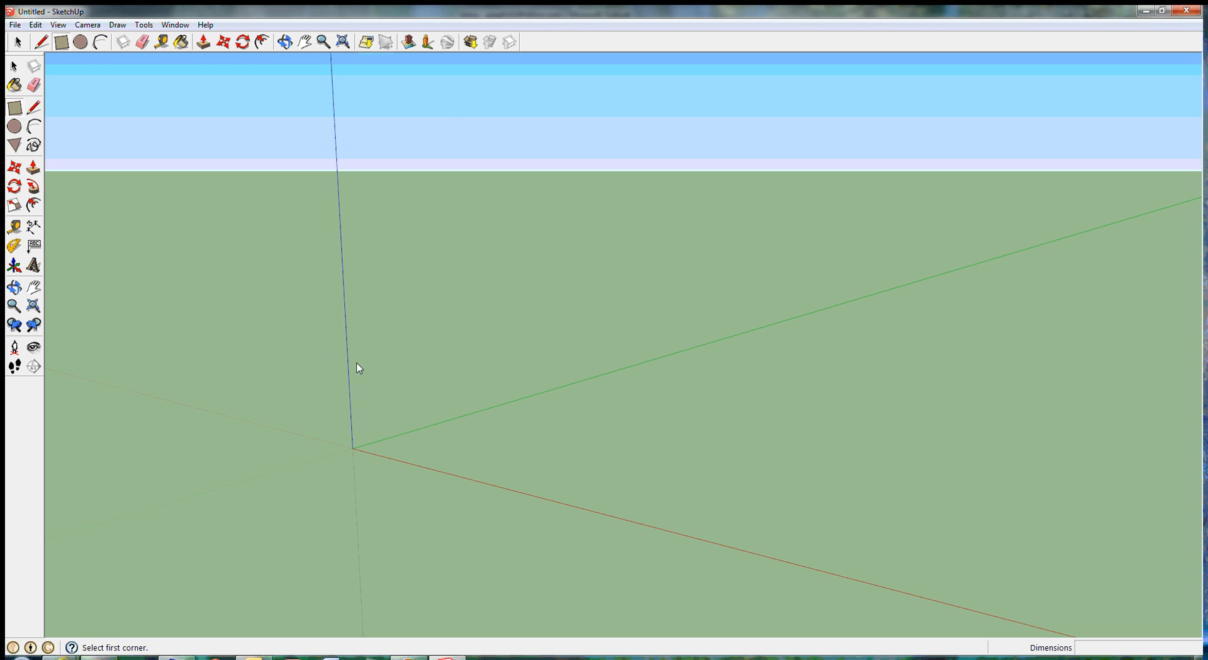
left_click(405, 452)
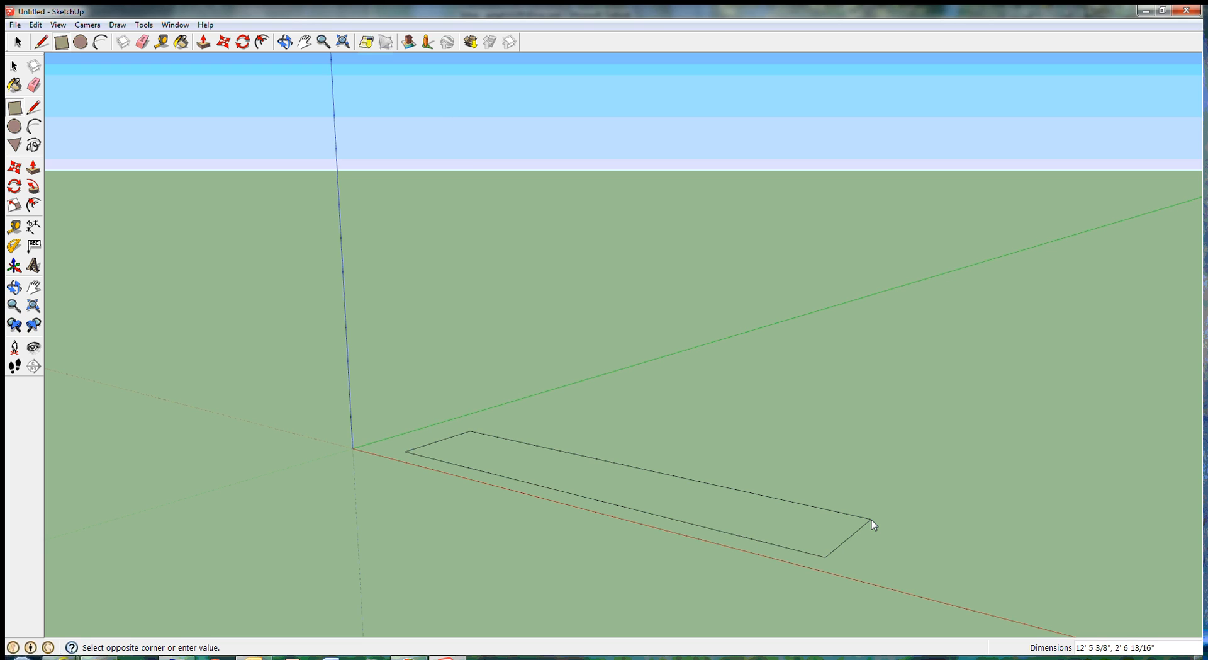
type("10' 0\", 5 3/4")
key("Return")
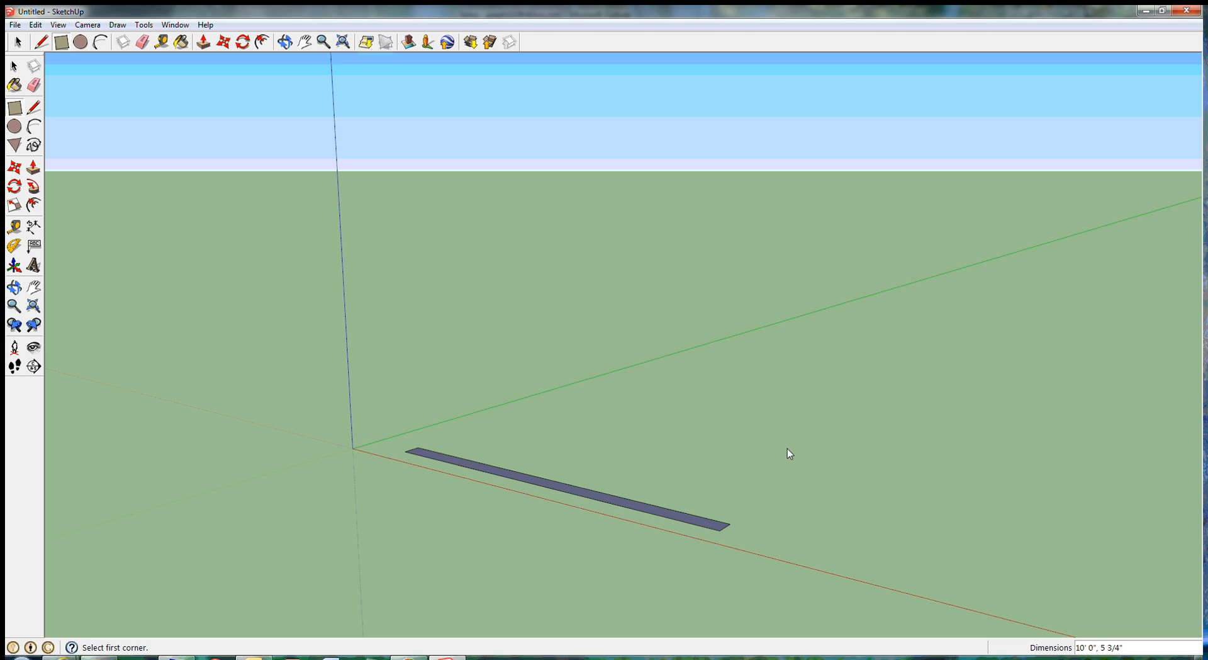
left_click(15, 66)
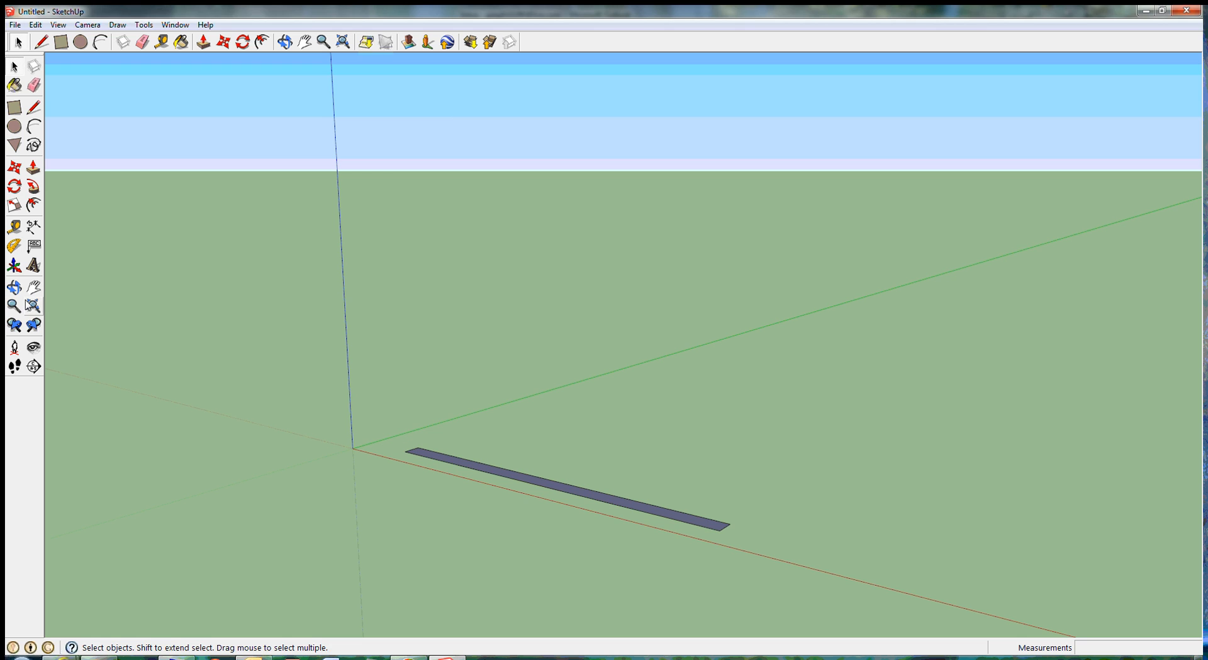
Step: Push/Pull the narrow ground rectangle upward 7' 2" to form a wall
left_click(14, 287)
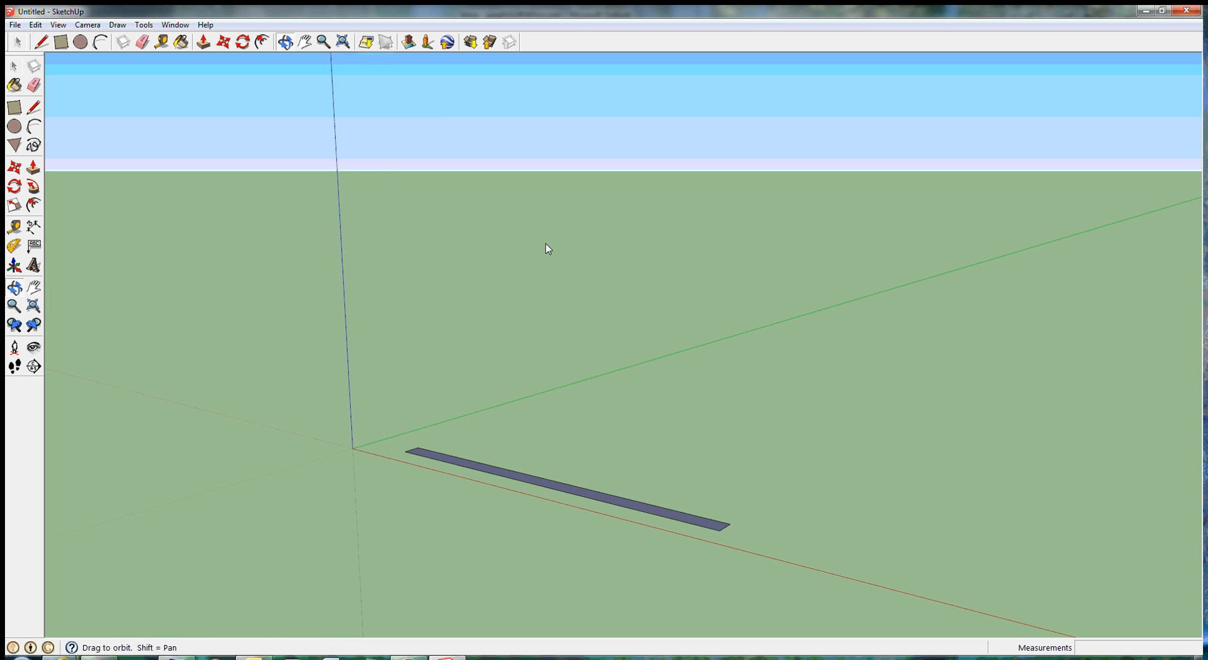
left_click_drag(587, 264, 636, 369)
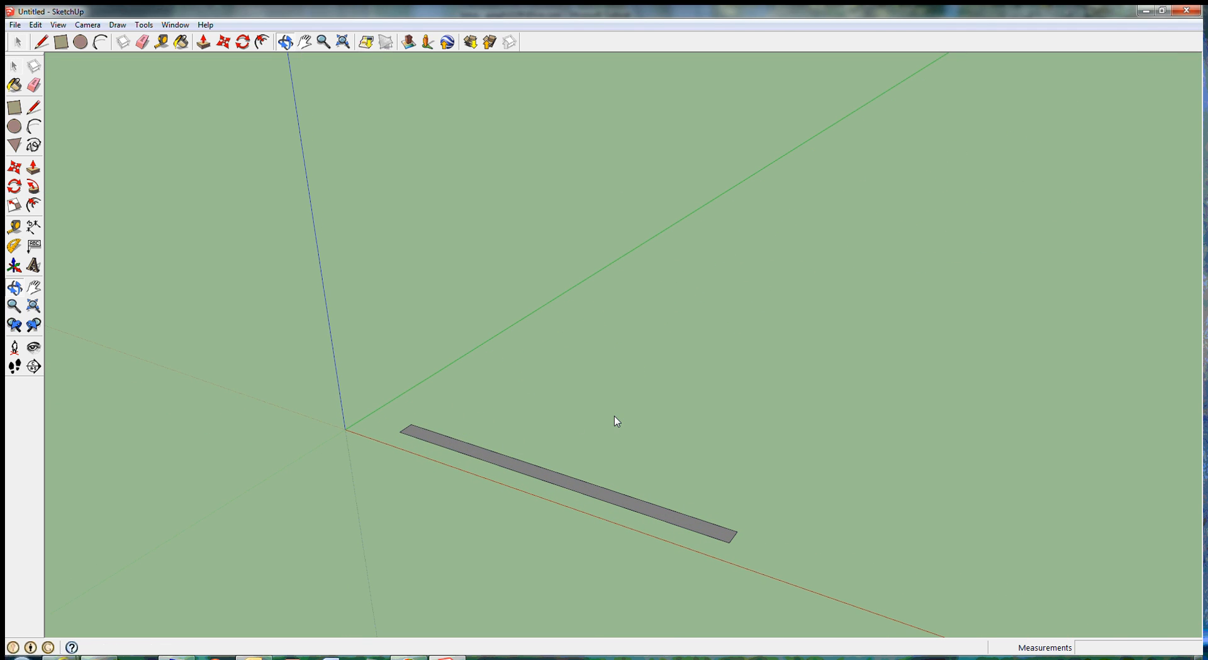
scroll(616, 420, "up", 5)
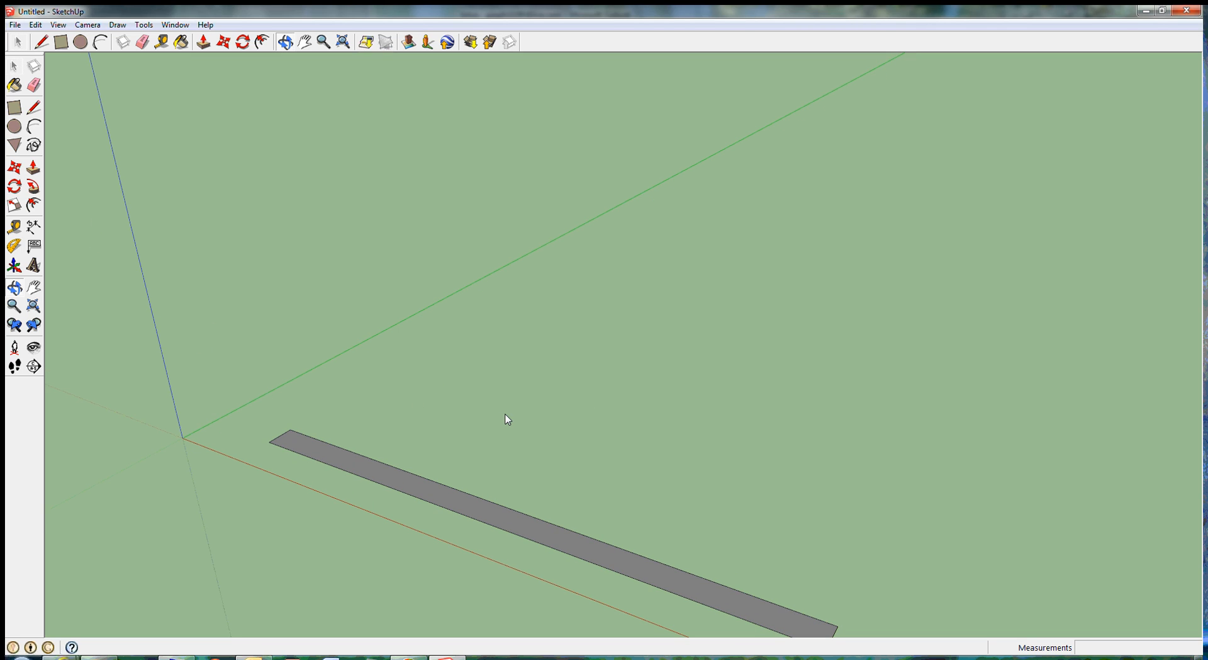
middle_click_drag(507, 419, 493, 358)
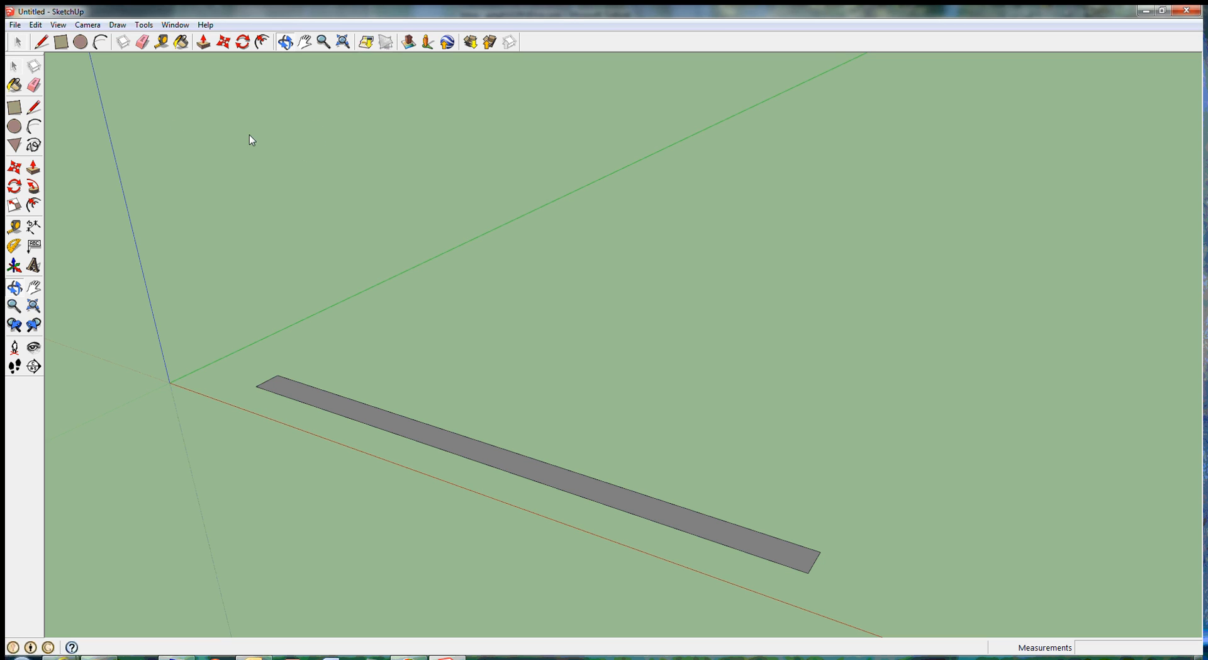
left_click(33, 168)
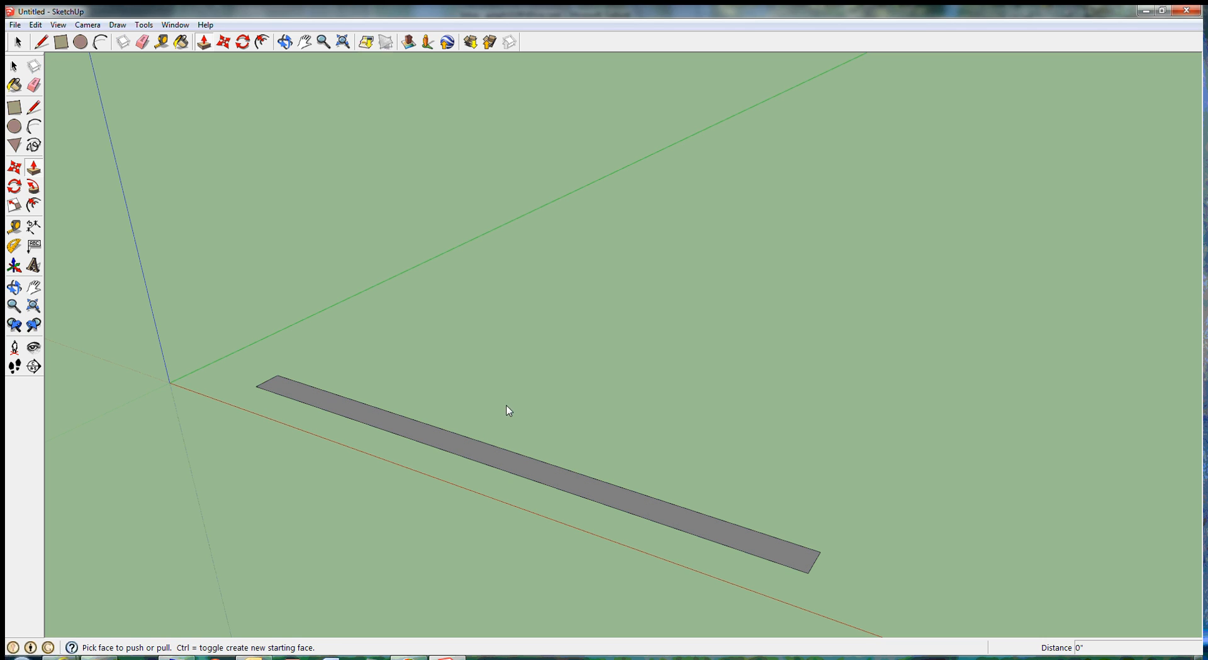
left_click(498, 451)
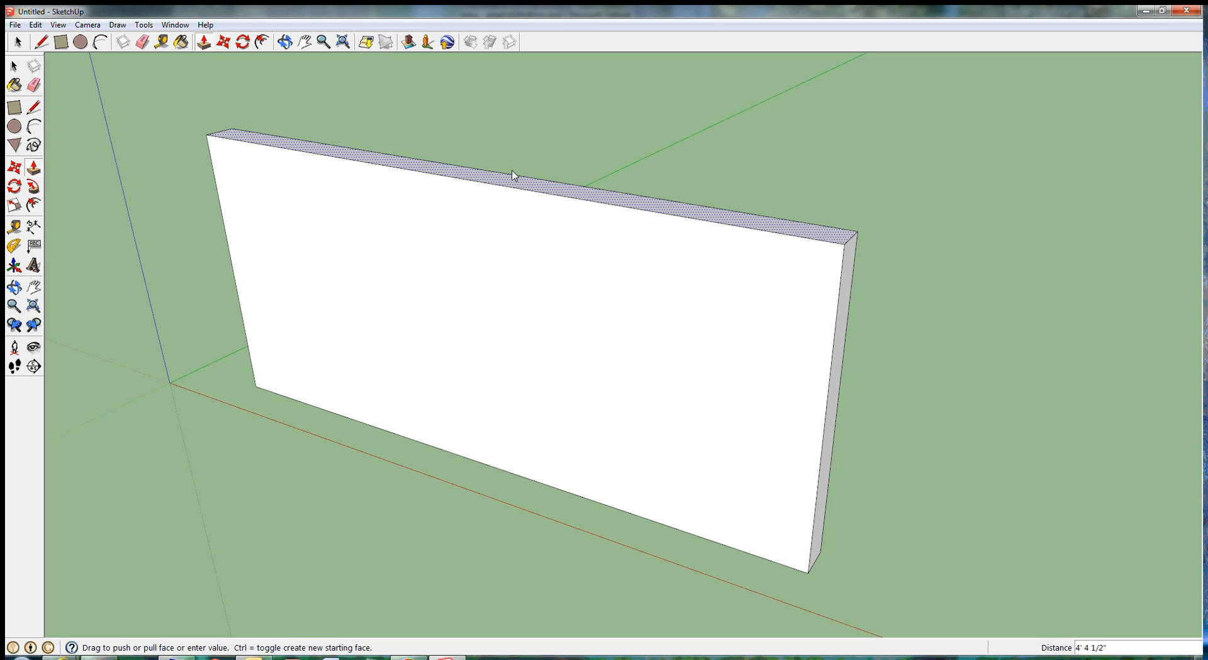
type("7")
double_click(513, 174)
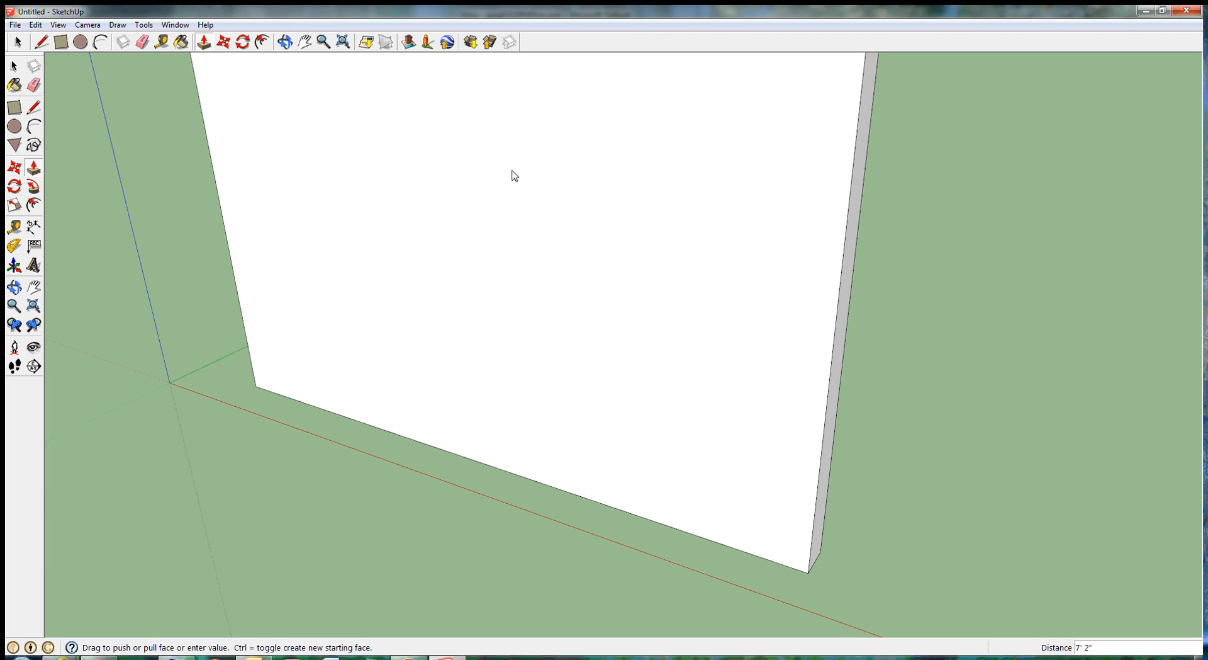
scroll(527, 306, "down", 1)
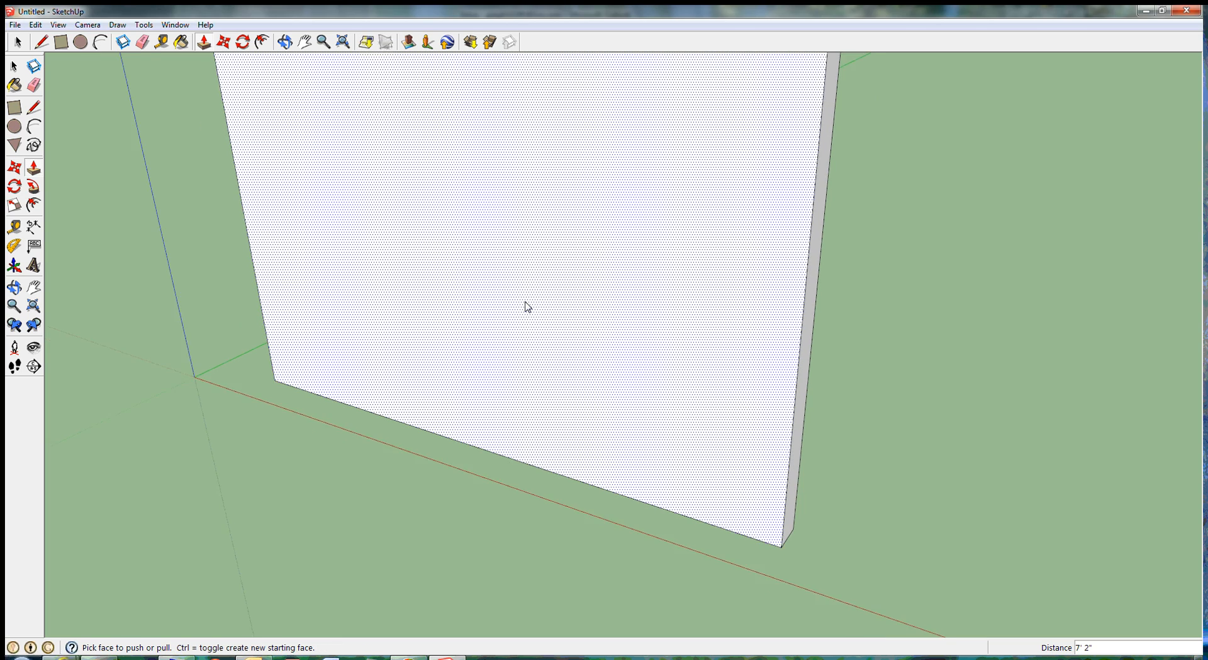
scroll(527, 307, "down", 3)
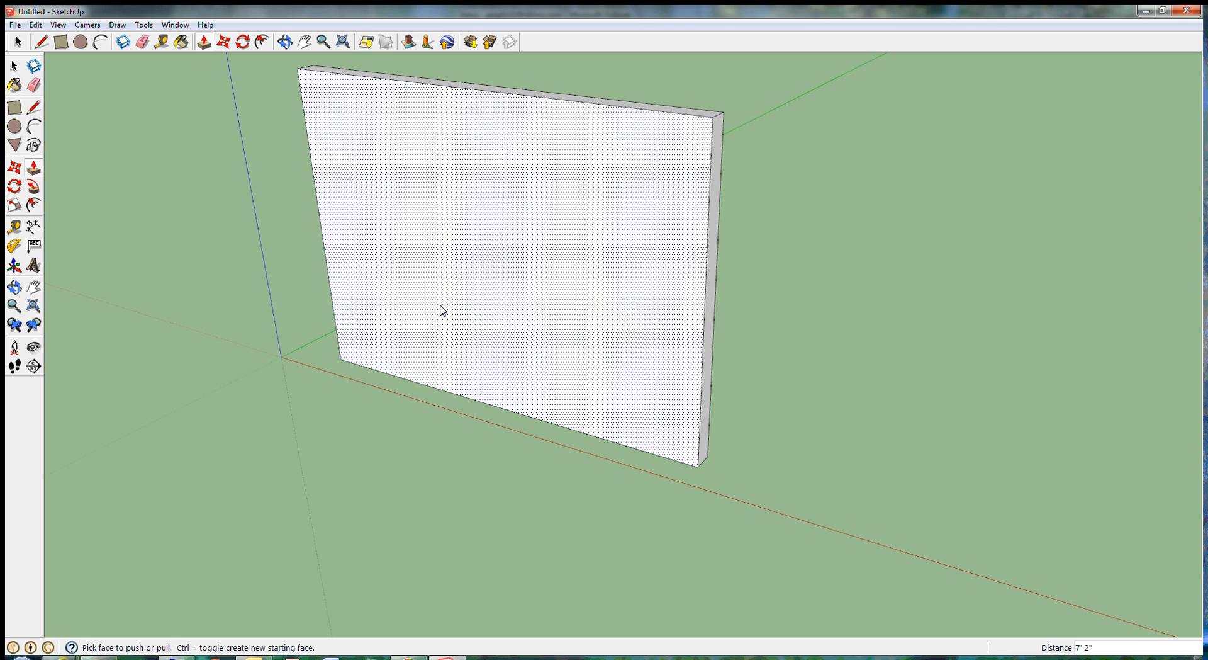
Step: Orbit and pan around the wall to view its large front face almost straight on
left_click(15, 288)
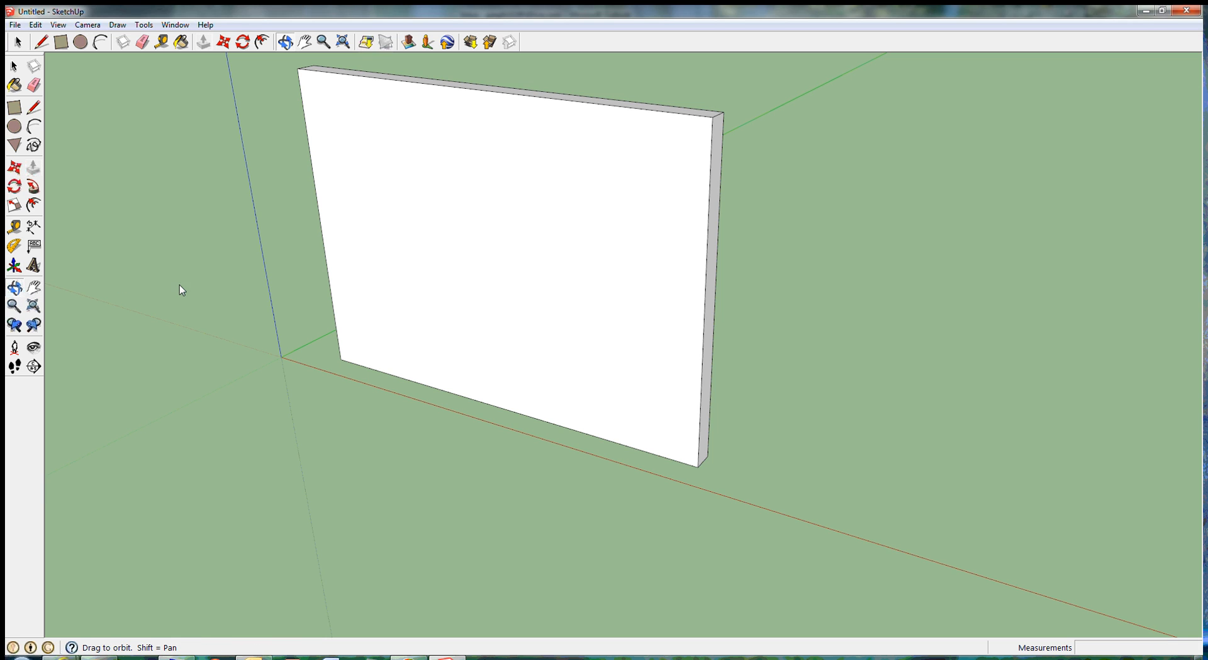
left_click_drag(428, 286, 666, 175)
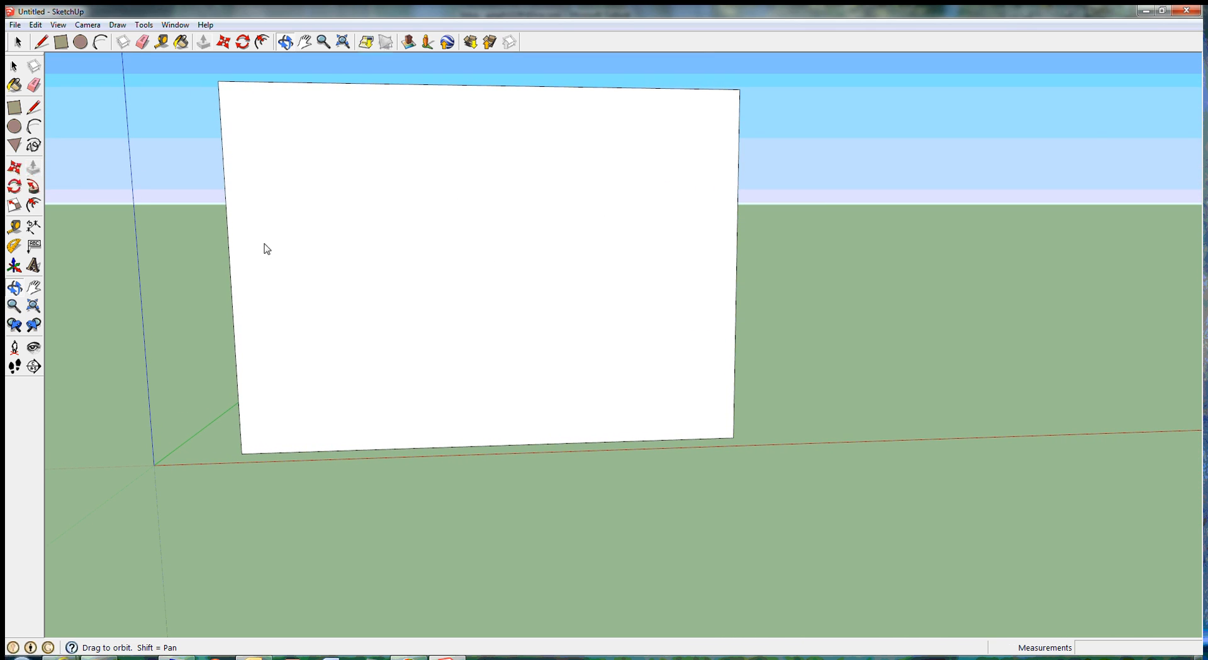
left_click(35, 289)
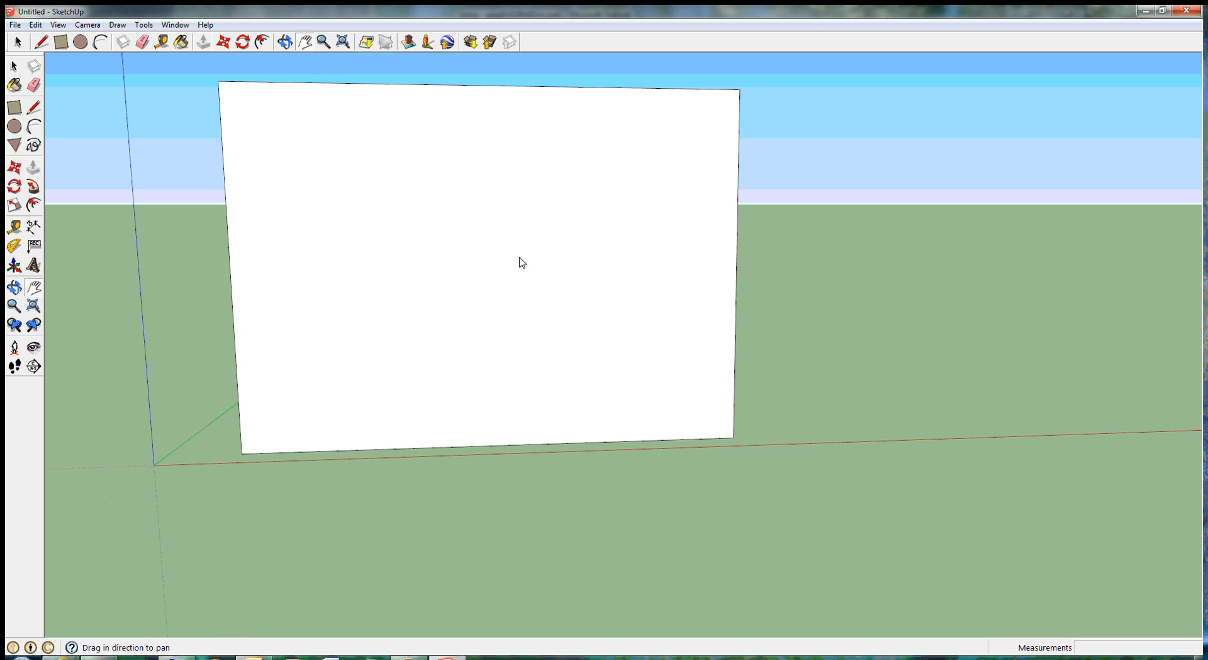
left_click_drag(483, 245, 628, 308)
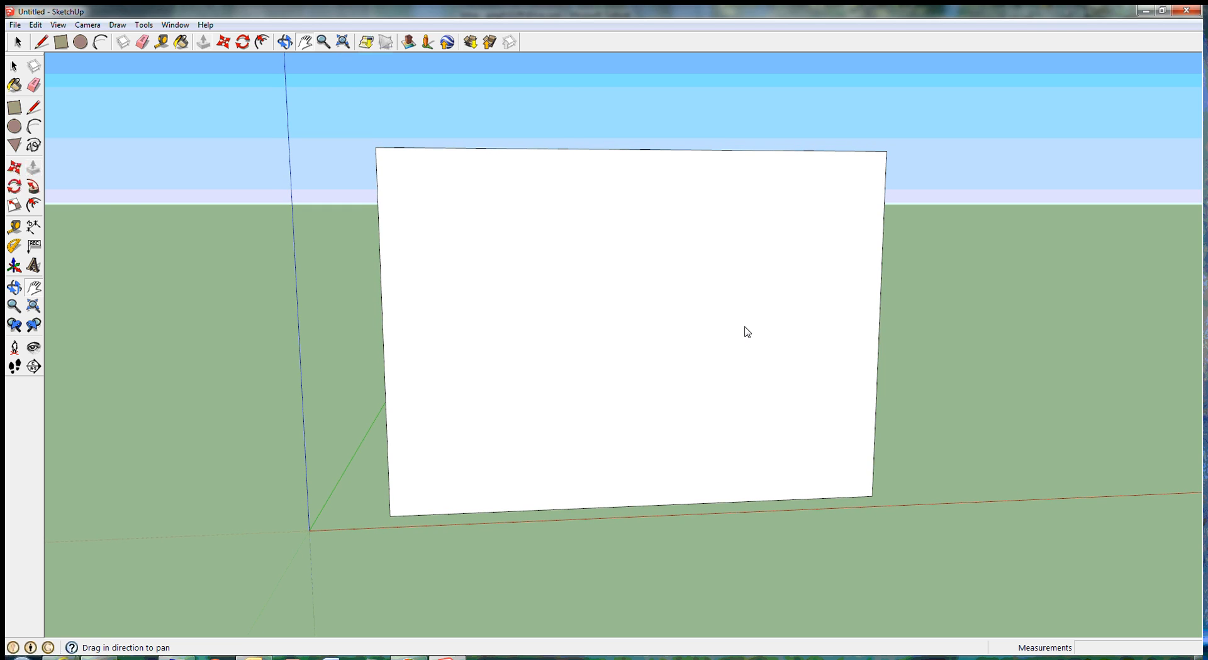
left_click(14, 288)
left_click_drag(650, 323, 440, 315)
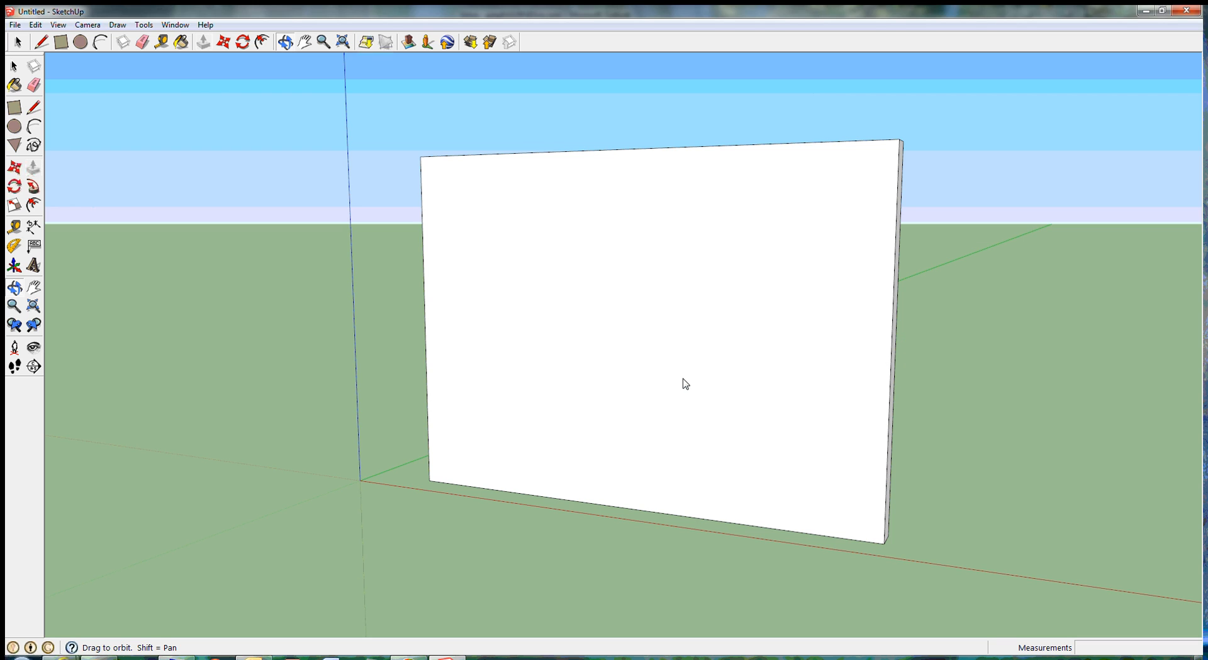
left_click_drag(625, 367, 696, 369)
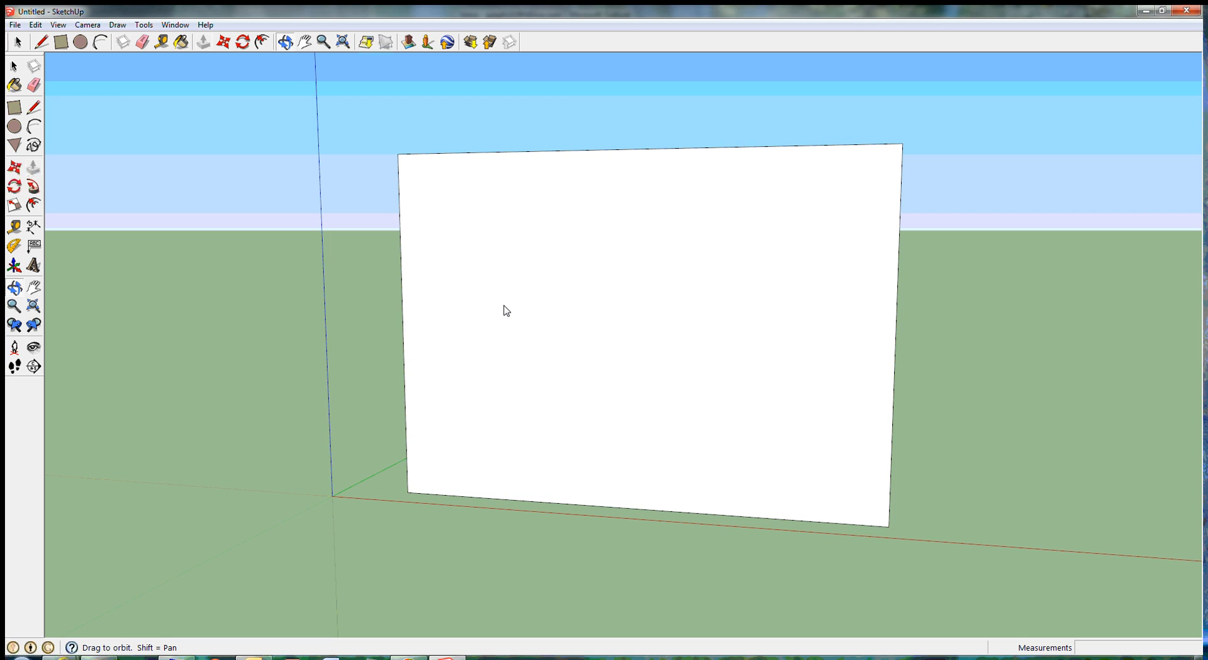
Step: With the Tape Measure, add guides 2" inside the left and top edges of the wall's front face
left_click(14, 227)
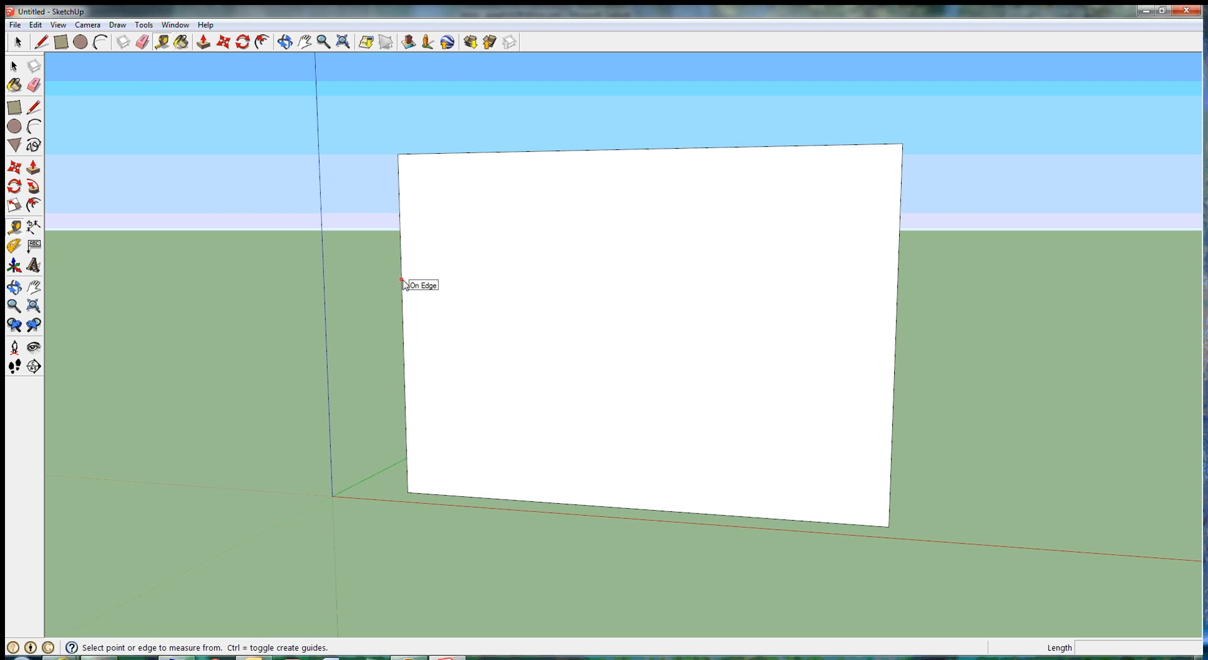
left_click(403, 284)
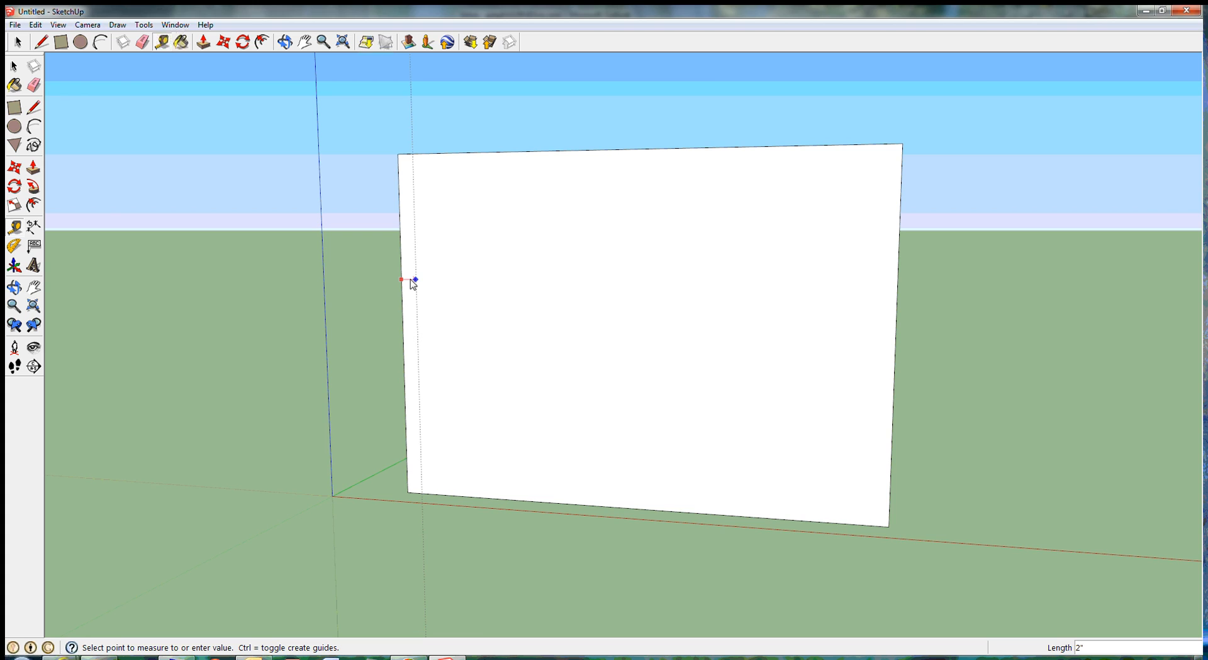
left_click(410, 280)
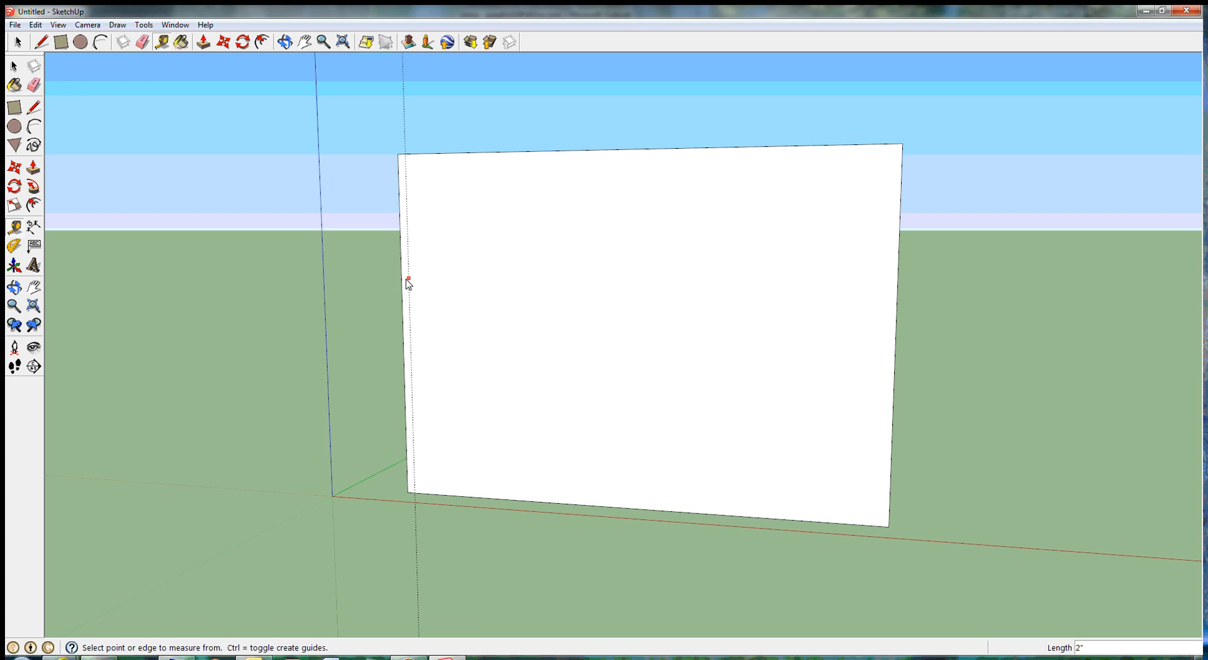
left_click(591, 153)
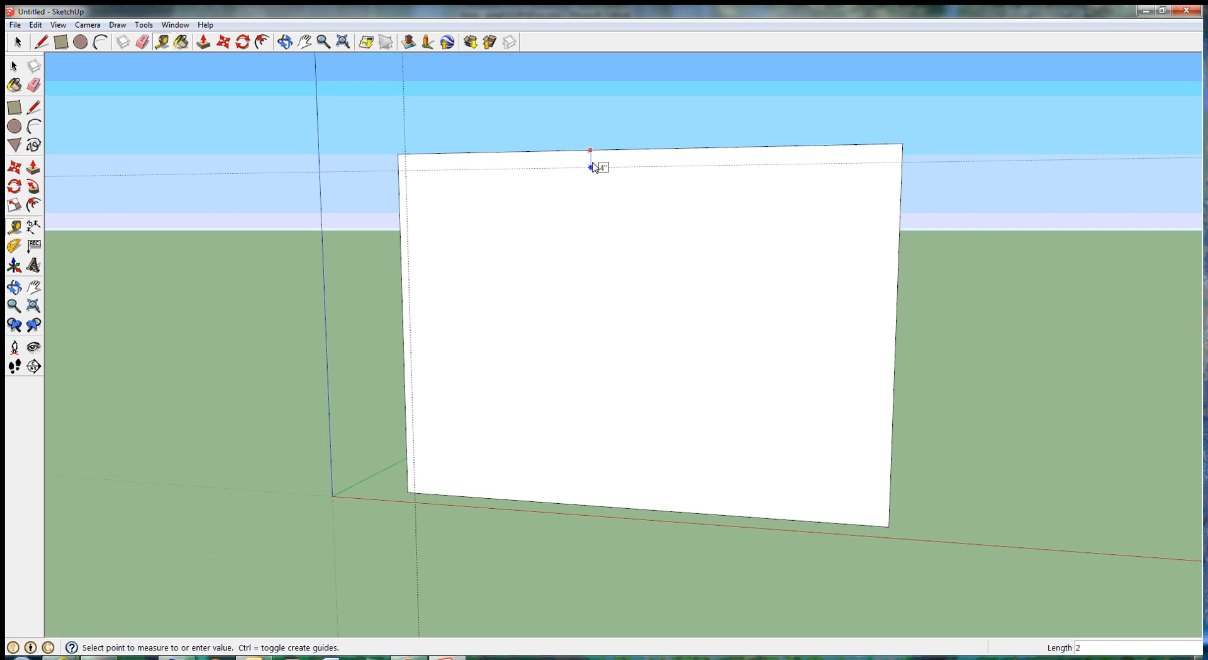
key("Return")
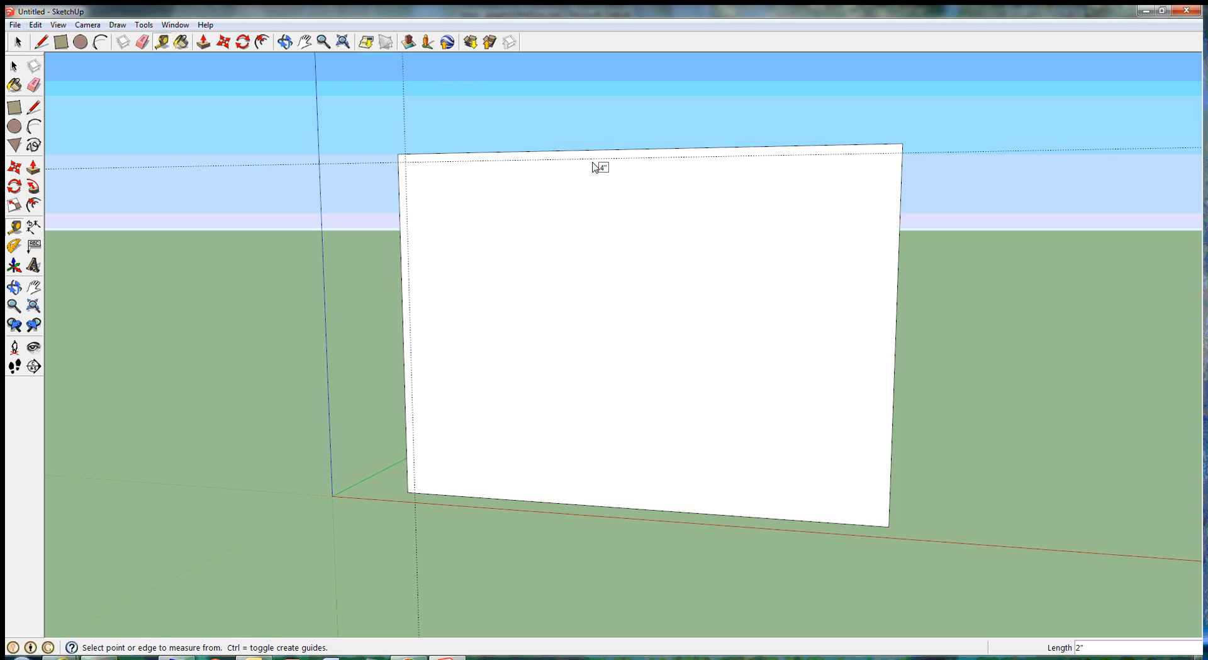
Step: Add guides 2" inside the right edge and 4" above the bottom edge of the wall's front face
left_click(900, 228)
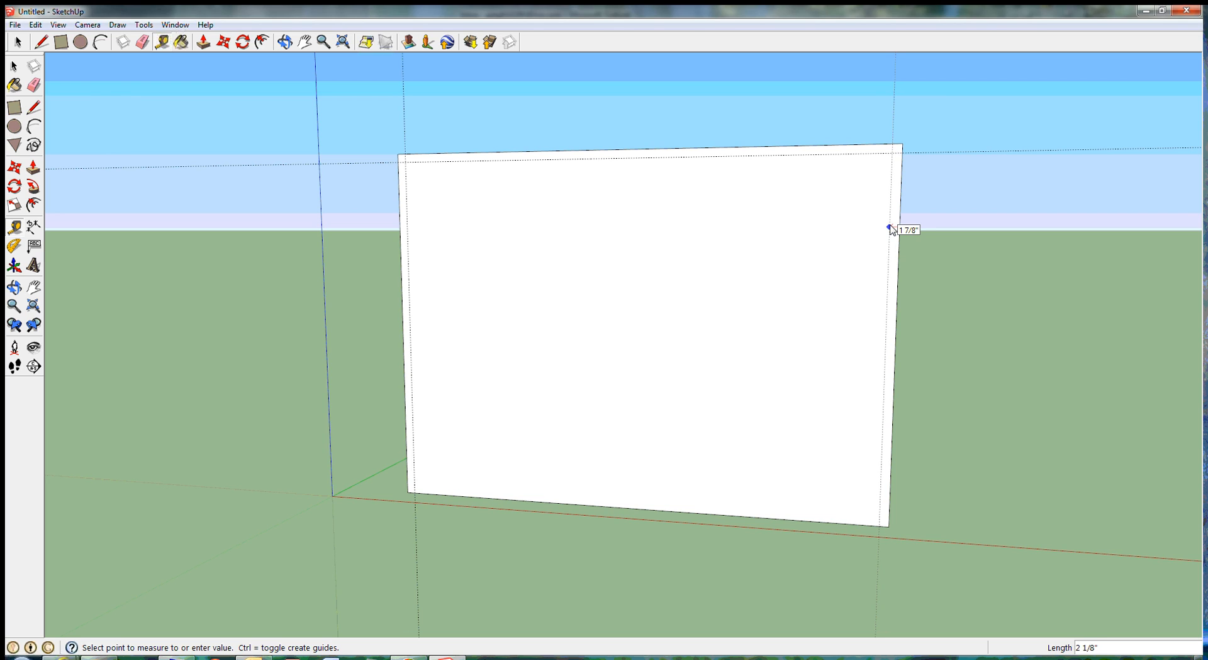
type("4")
key("Return")
type("2")
key("Return")
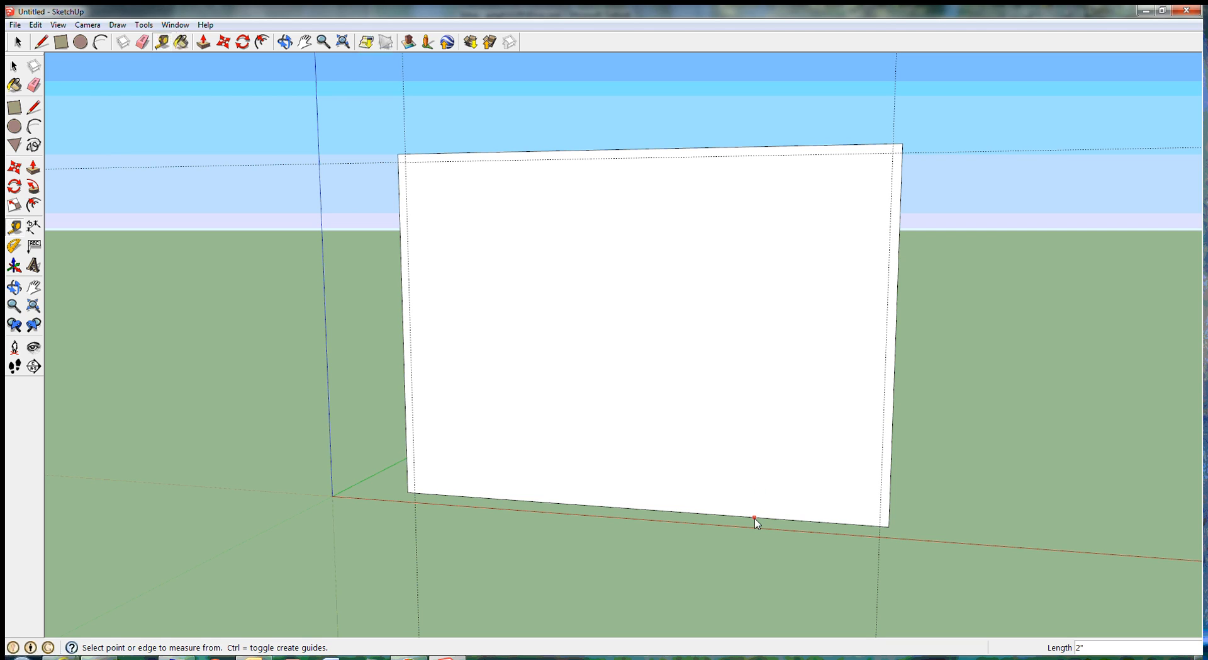
left_click(754, 517)
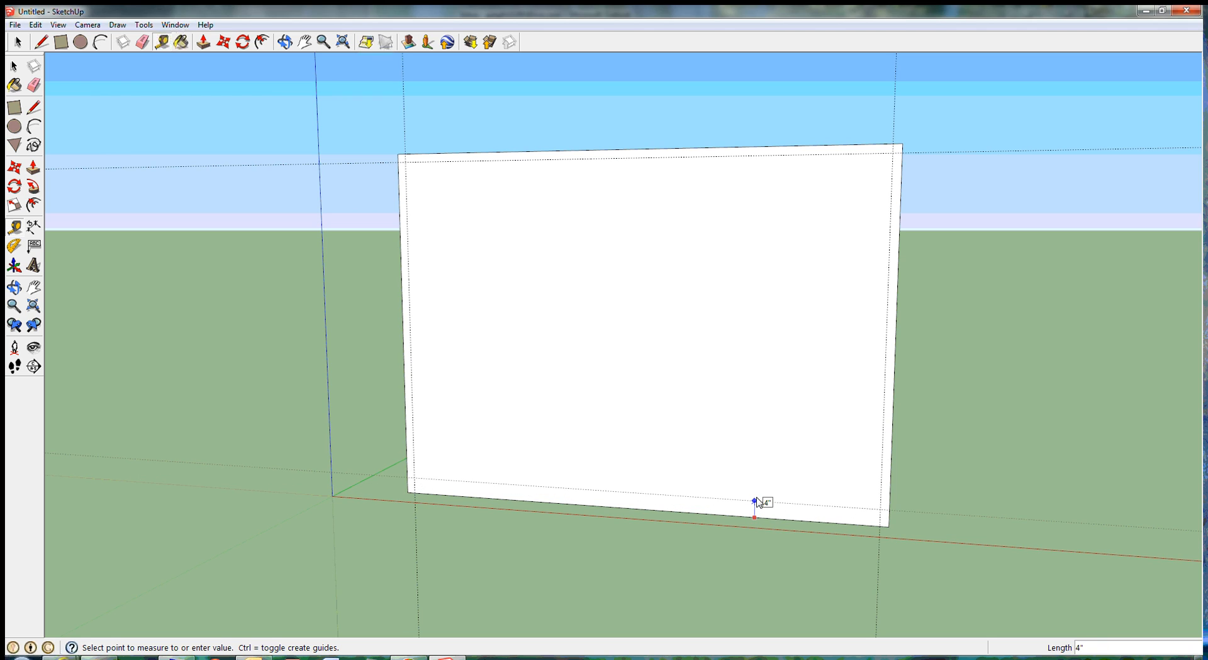
left_click(758, 500)
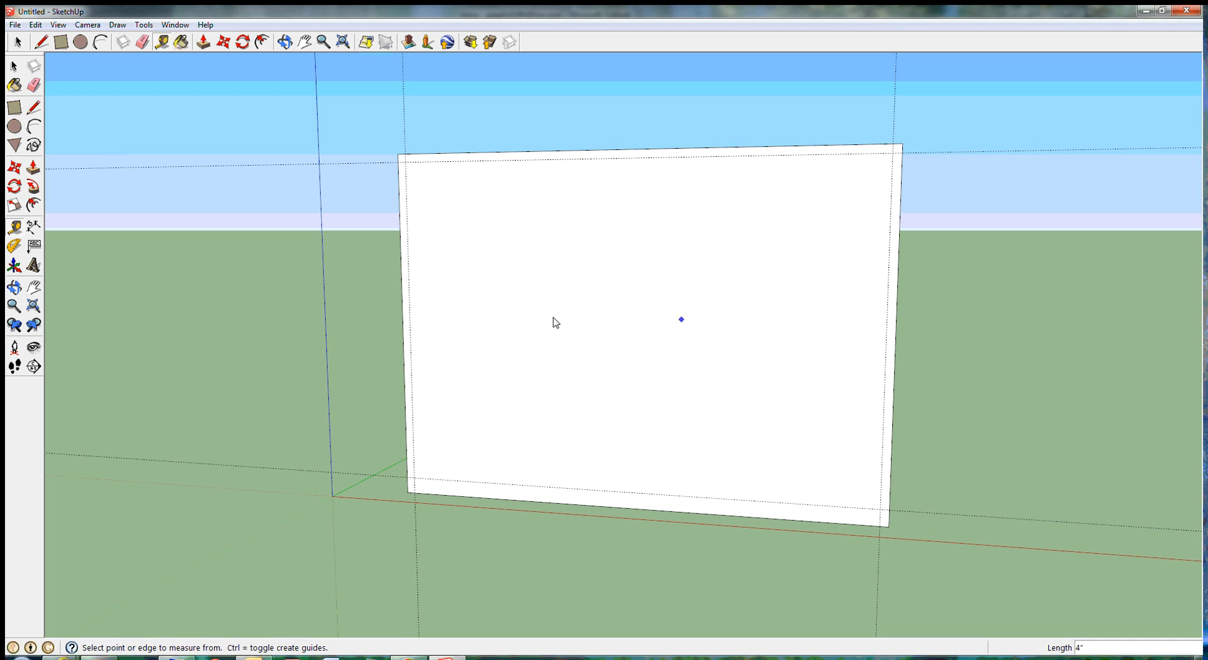
Step: Add a vertical guide 3' right of the left inner guide and another 2" beyond it
left_click(411, 300)
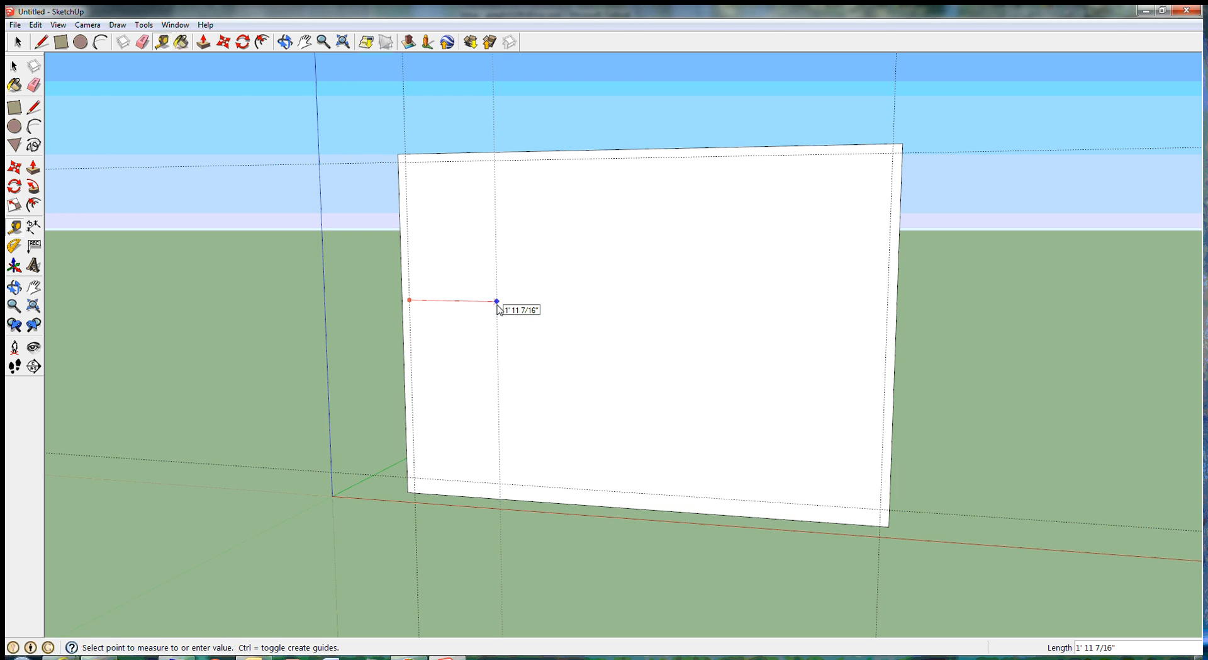
type("3")
key("Return")
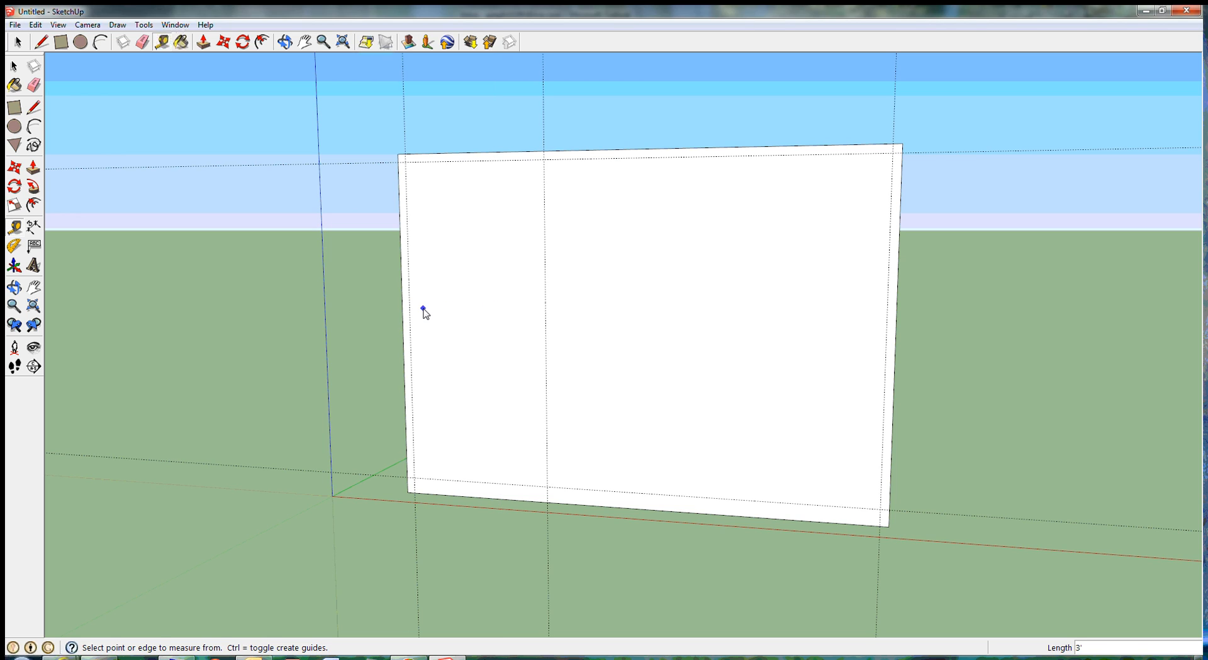
left_click(546, 309)
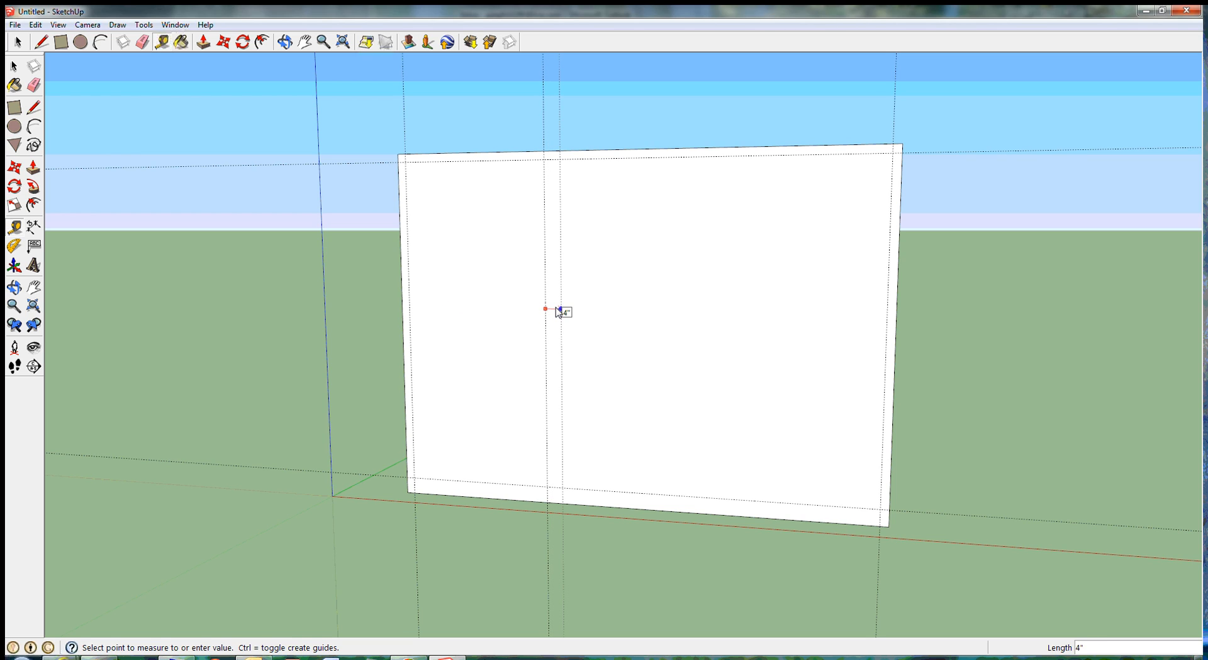
type("2")
key("Return")
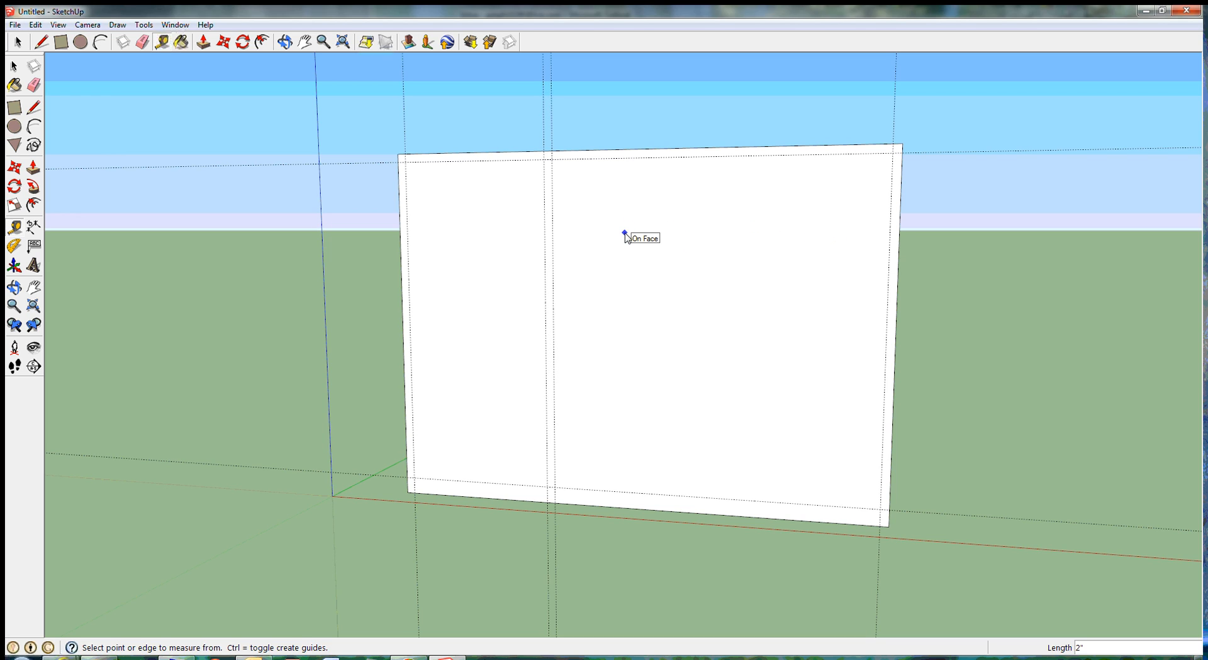
Step: Add a vertical guide 3' 2" right of the rightmost guide of the middle pair and another 2" beyond it
left_click(553, 242)
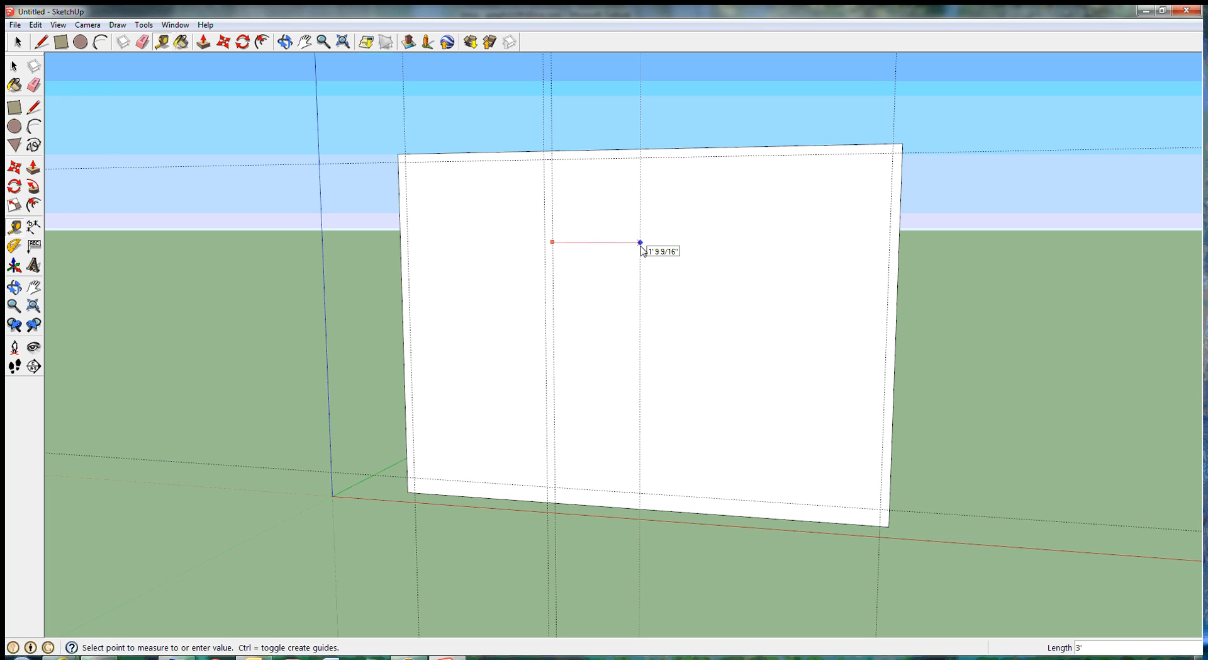
type("3' 2\"")
key("Return")
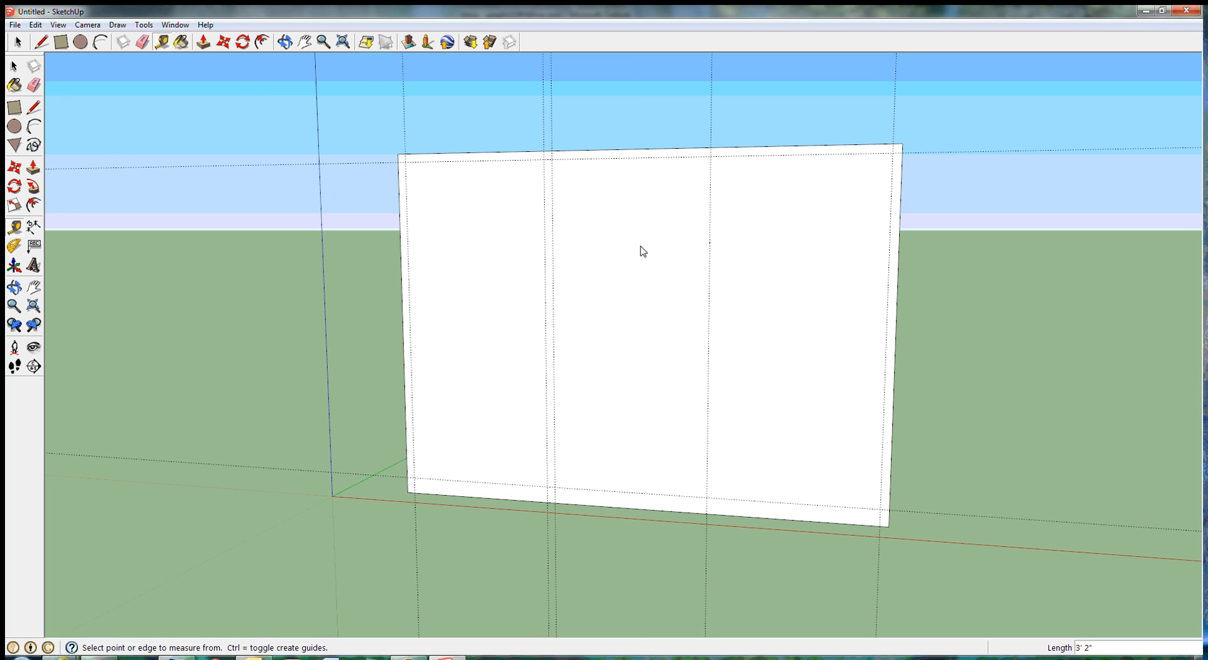
left_click(713, 242)
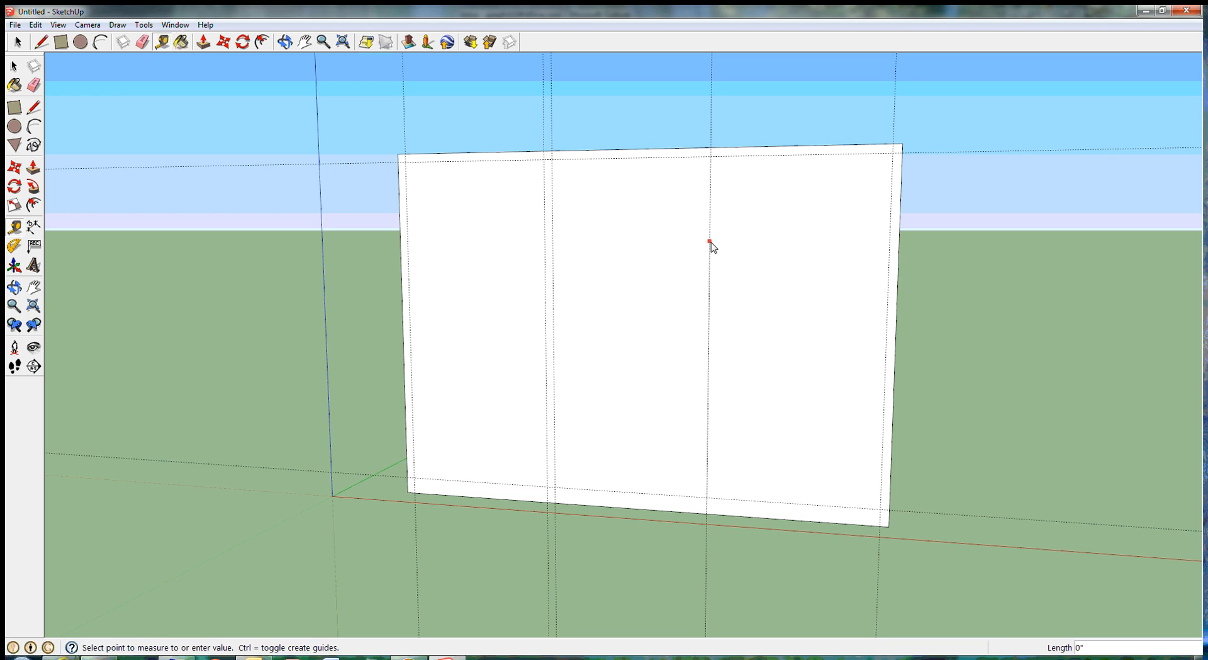
type("2")
key("Return")
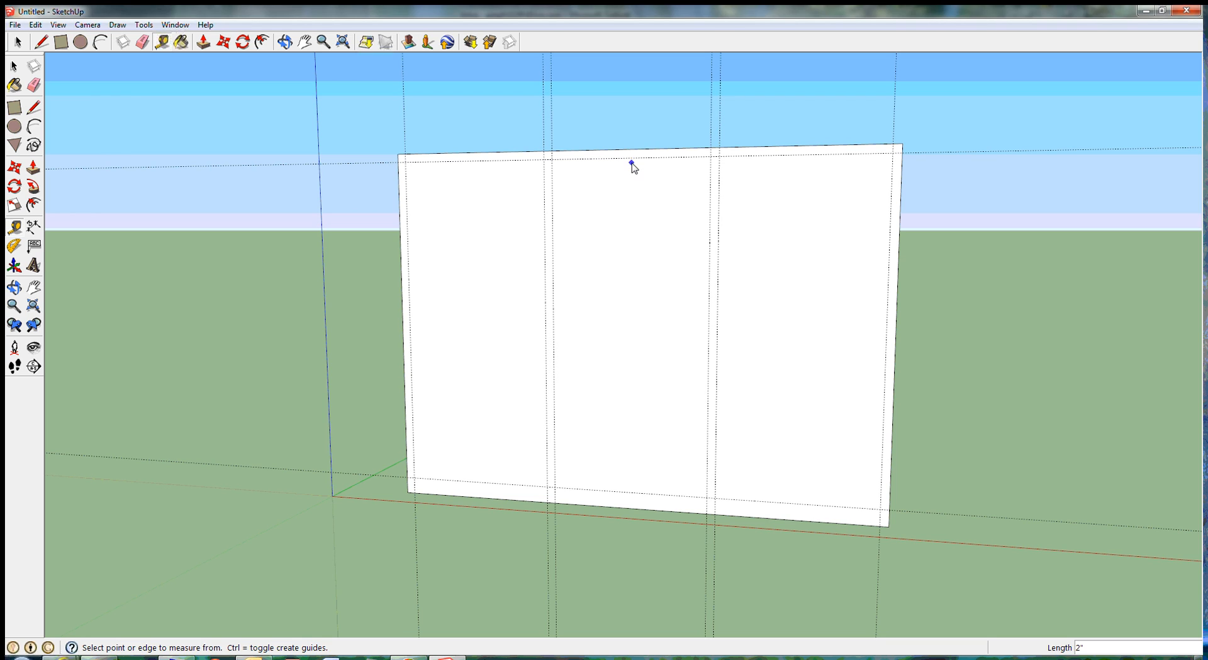
Step: Add a horizontal guide 3' 4" below the top inner guide and another 2" below that
left_click(632, 159)
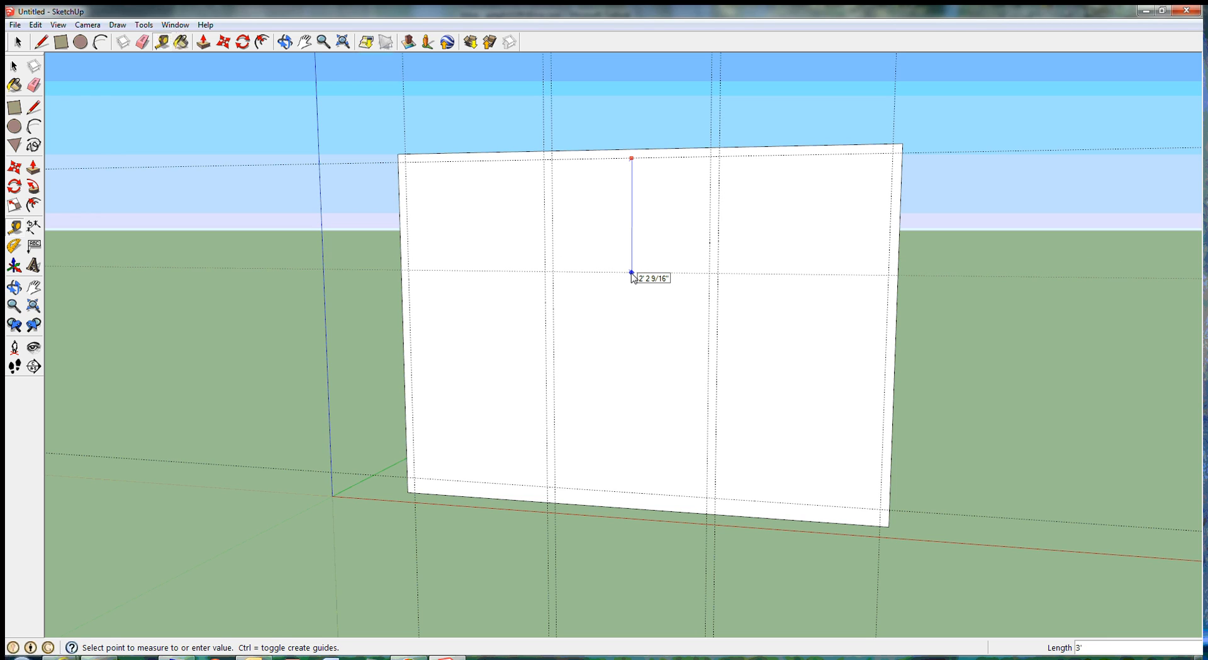
key("Return")
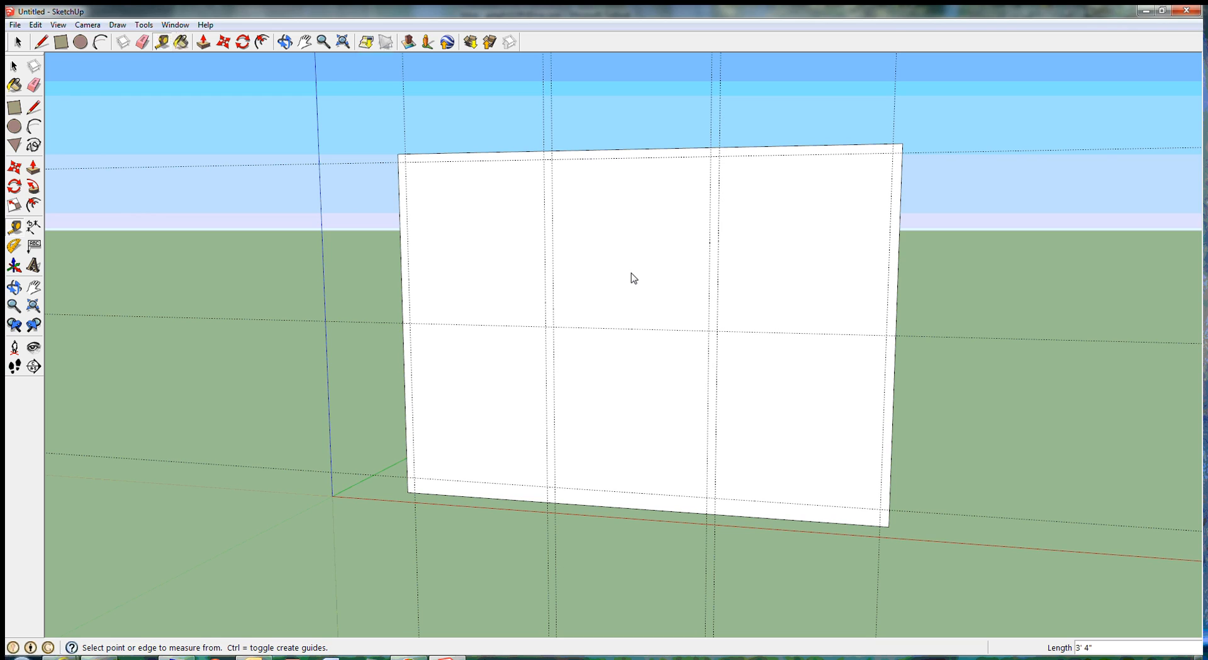
left_click(635, 329)
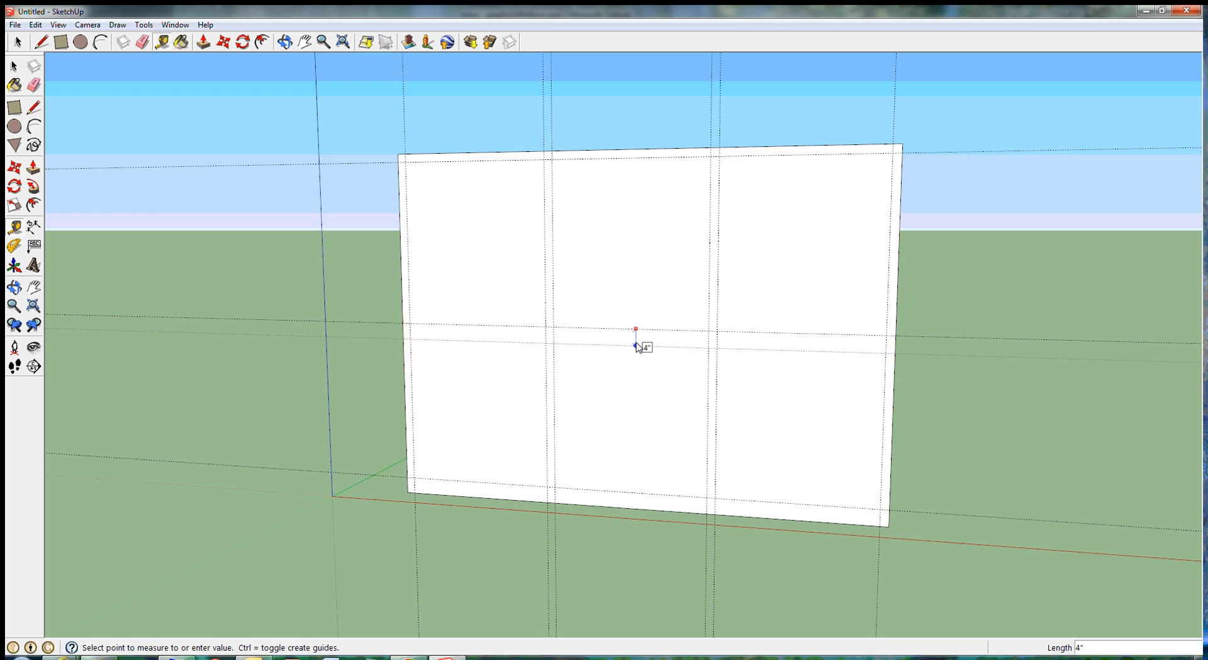
key("Return")
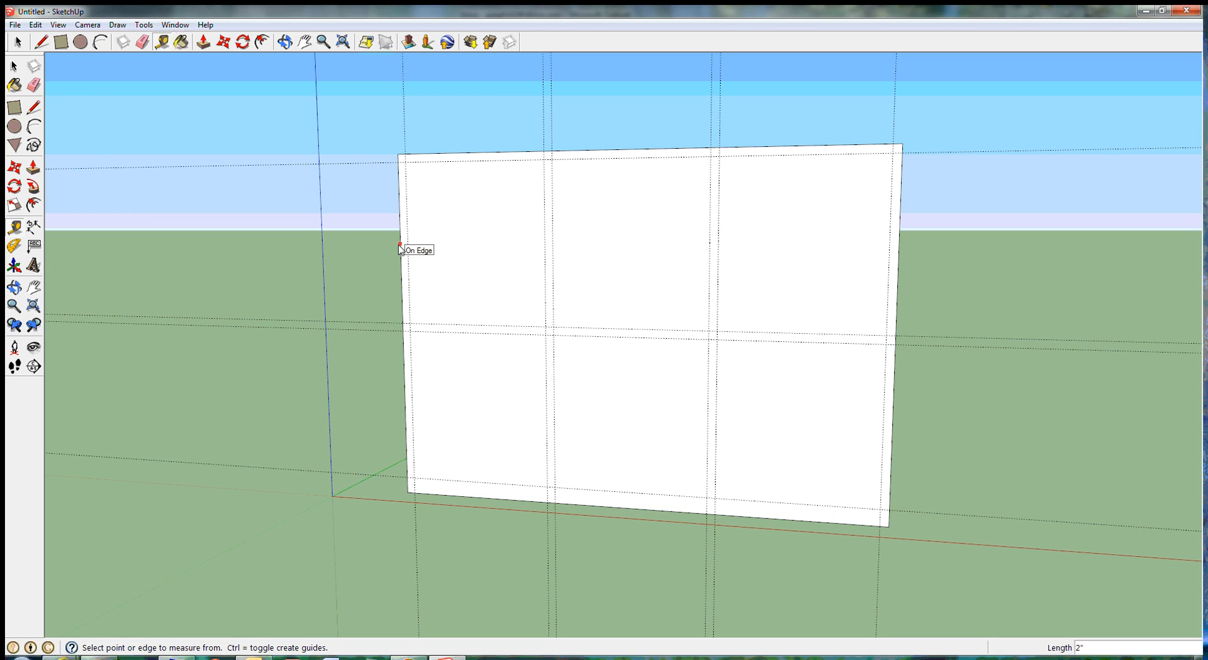
Step: Add guides 2" outward from the left inner guide and 2" above the top inner guide
left_click(404, 134)
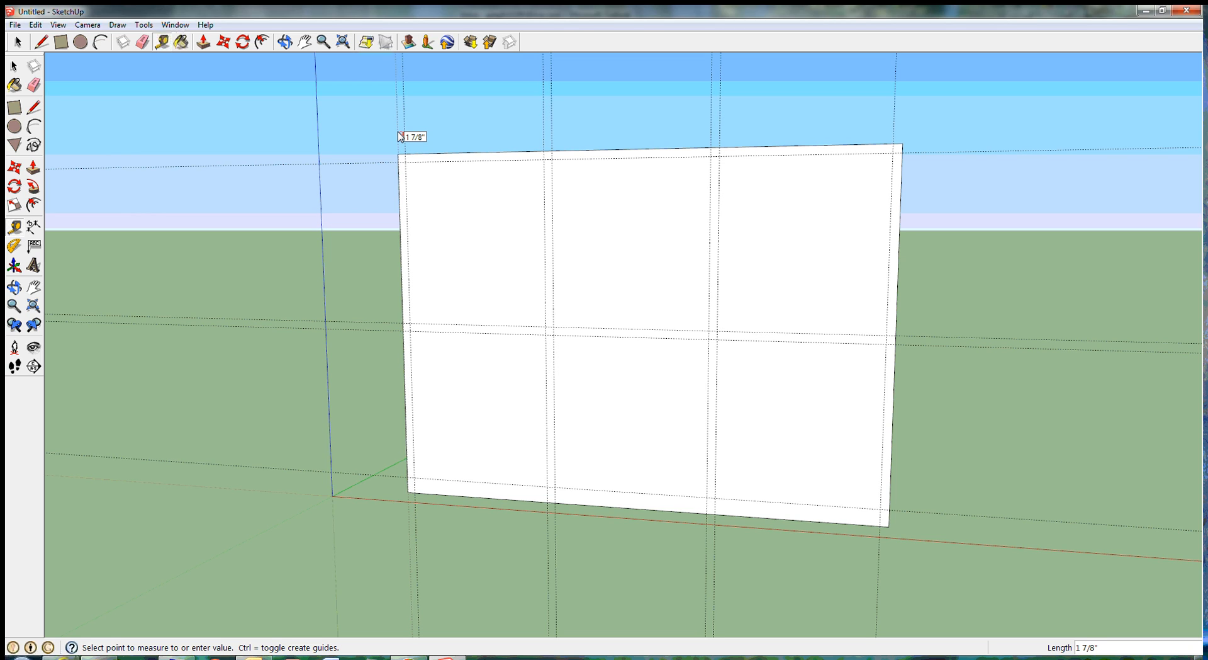
key("Return")
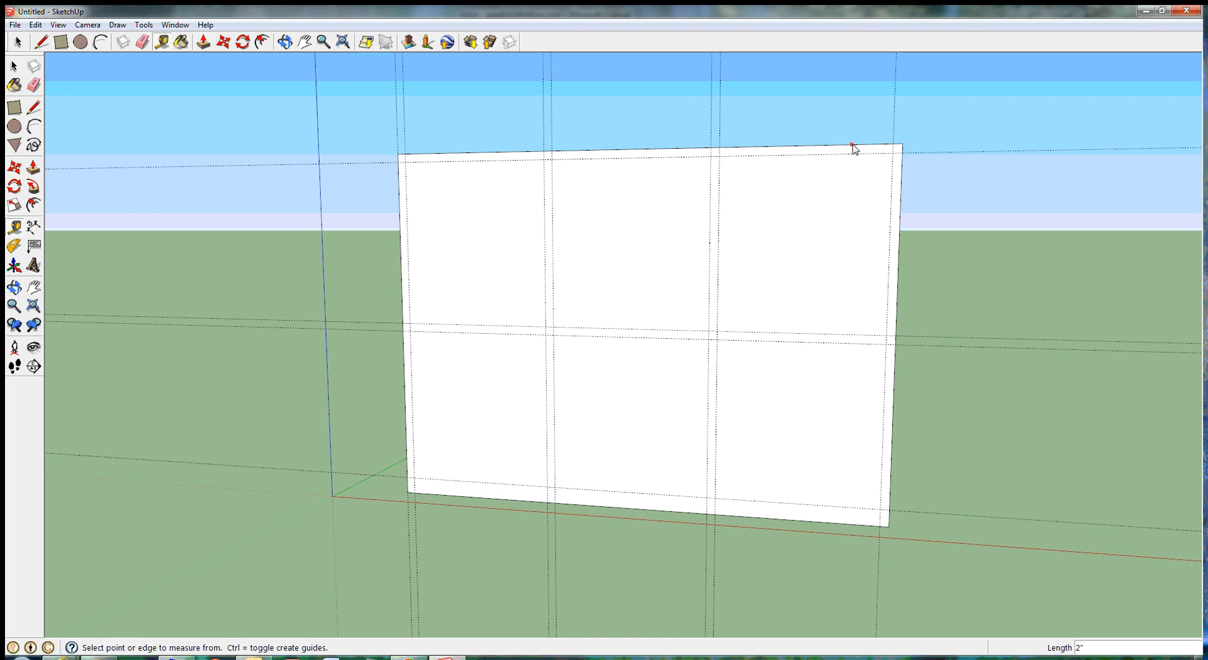
left_click(382, 165)
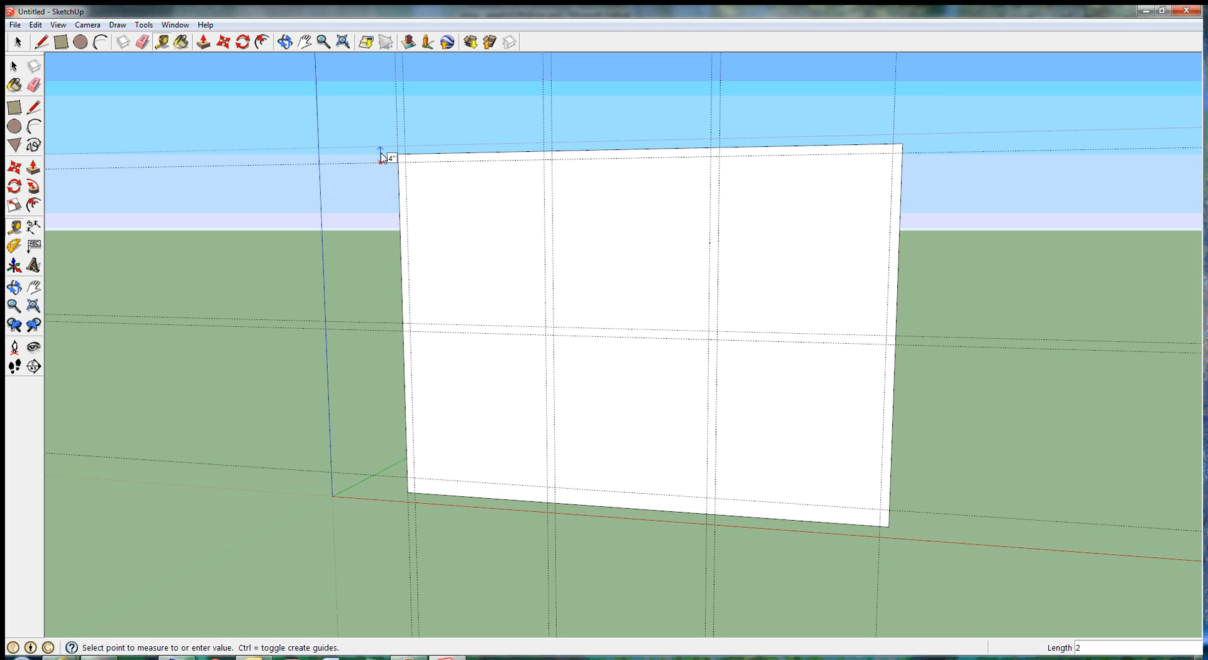
left_click(382, 158)
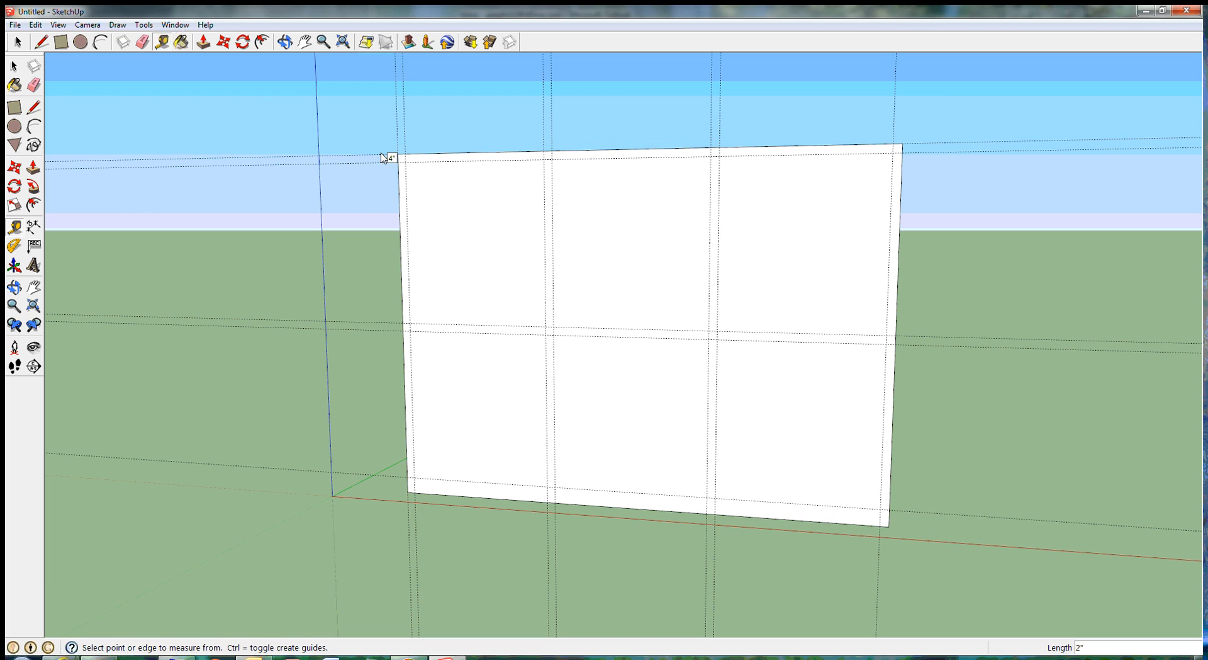
Step: Add a guide 2" outward from the right inner guide and one 4" from the lower horizontal guide
left_click(896, 122)
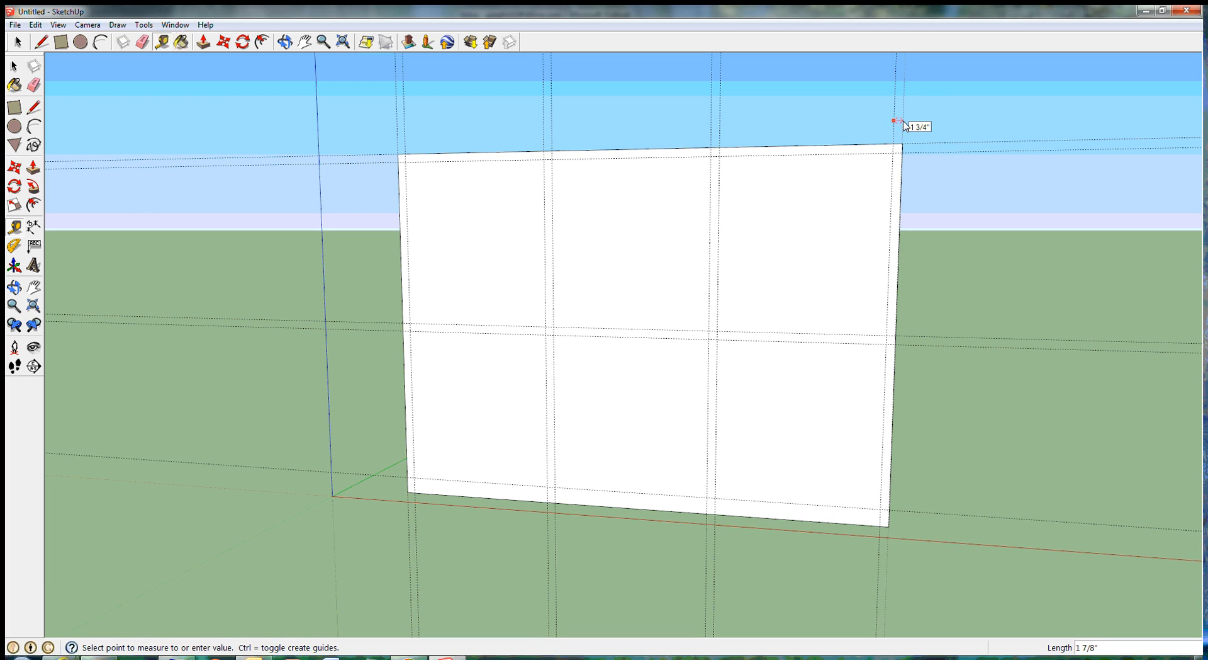
key("Escape")
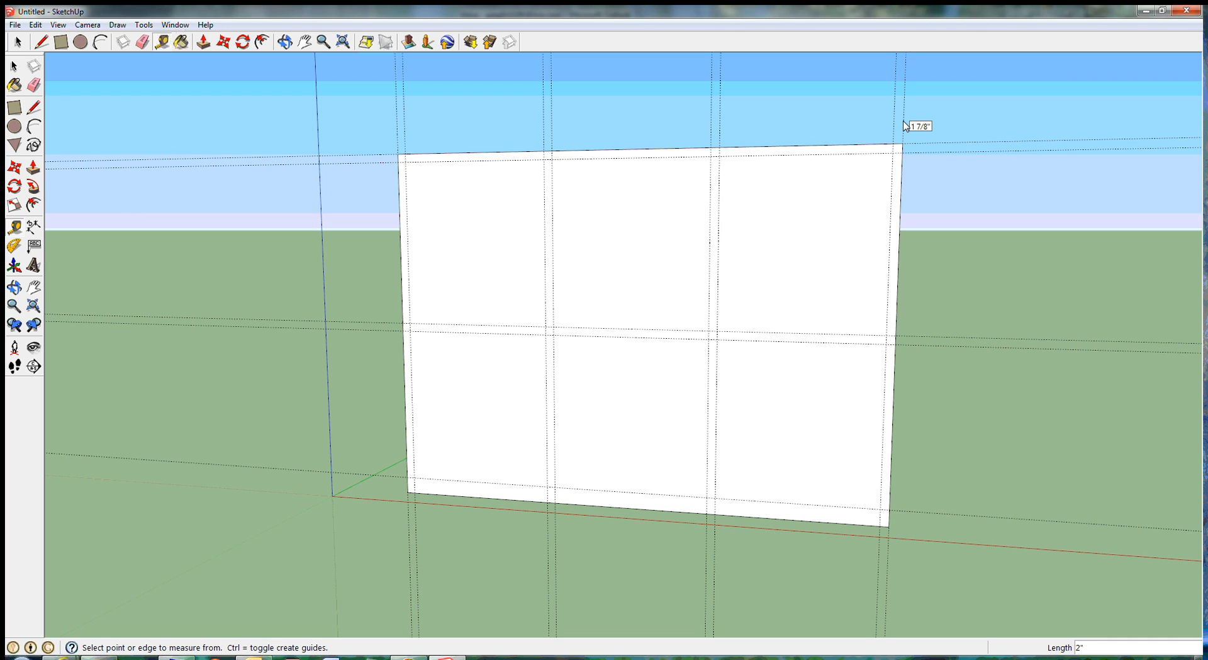
left_click(912, 512)
type("4")
key("Return")
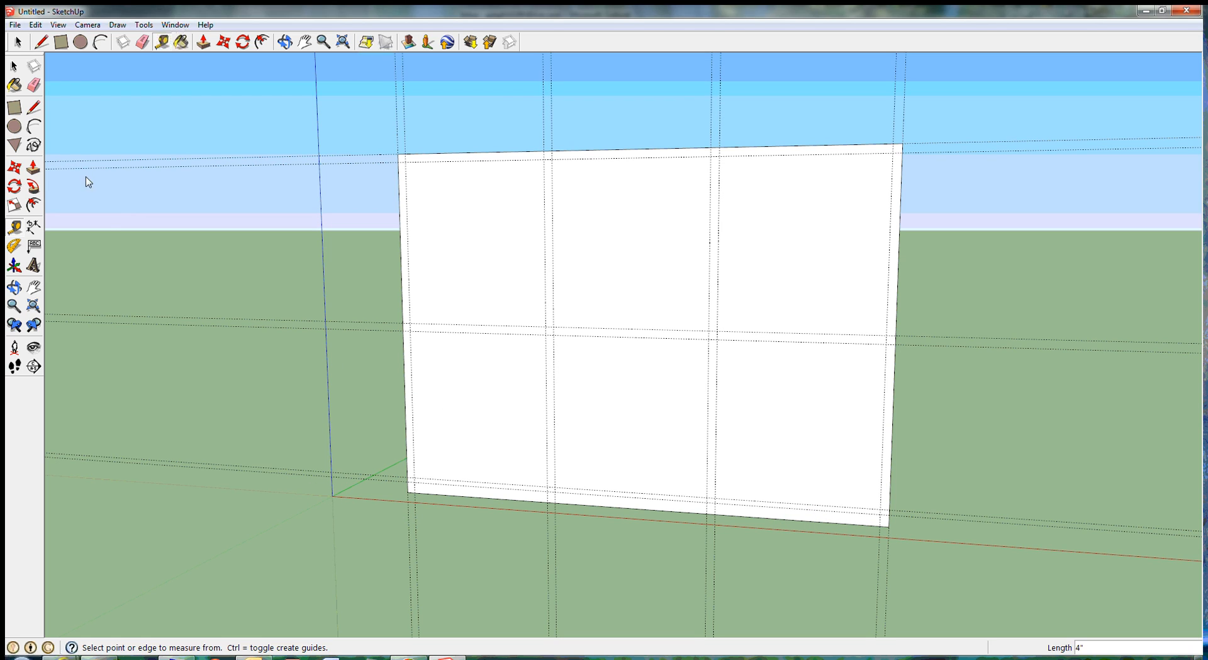
Step: Undo the last guide and add a horizontal guide 4" below the lower horizontal guide instead
left_click(36, 25)
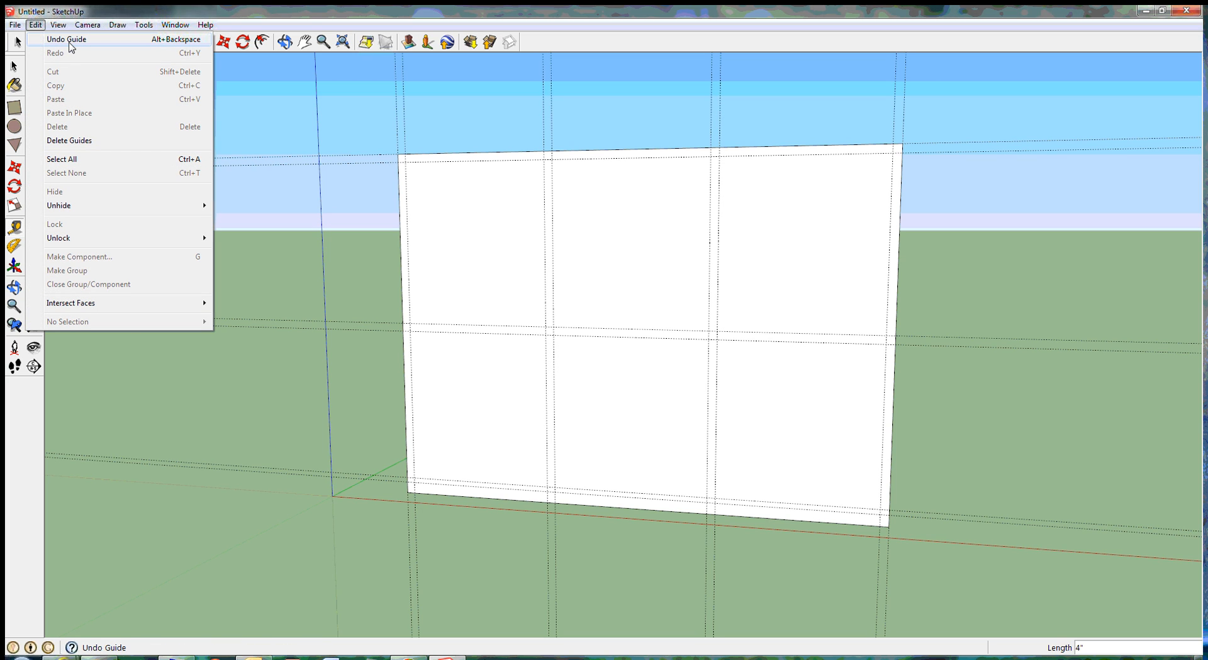
left_click(69, 42)
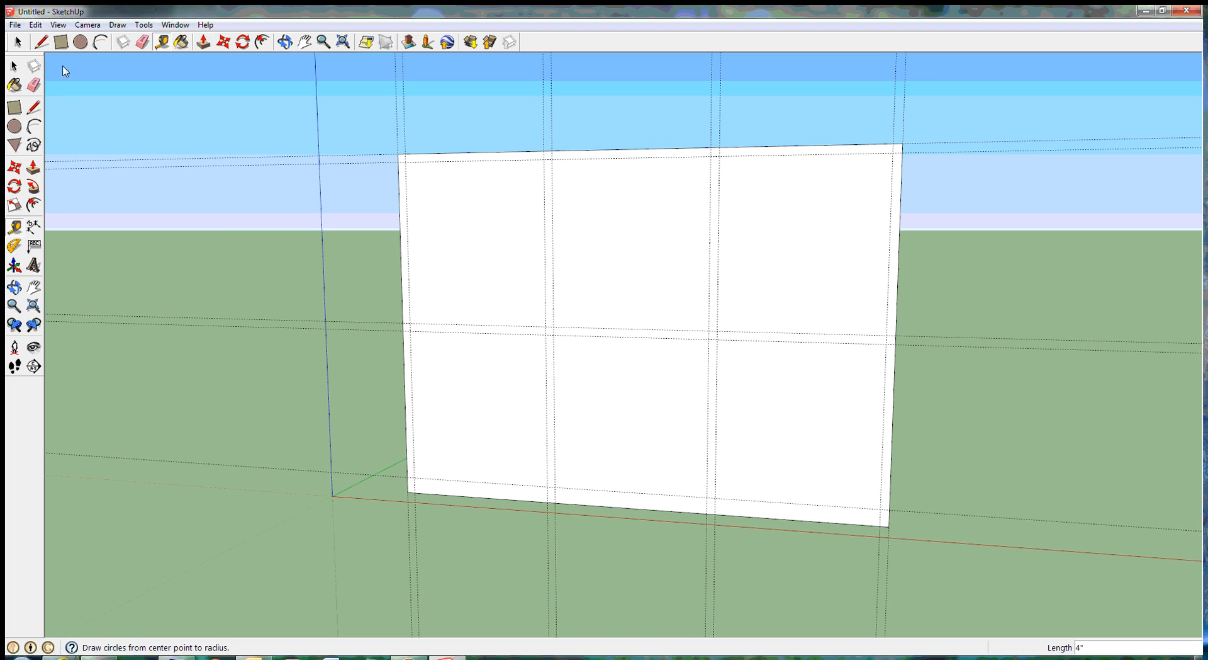
left_click(32, 83)
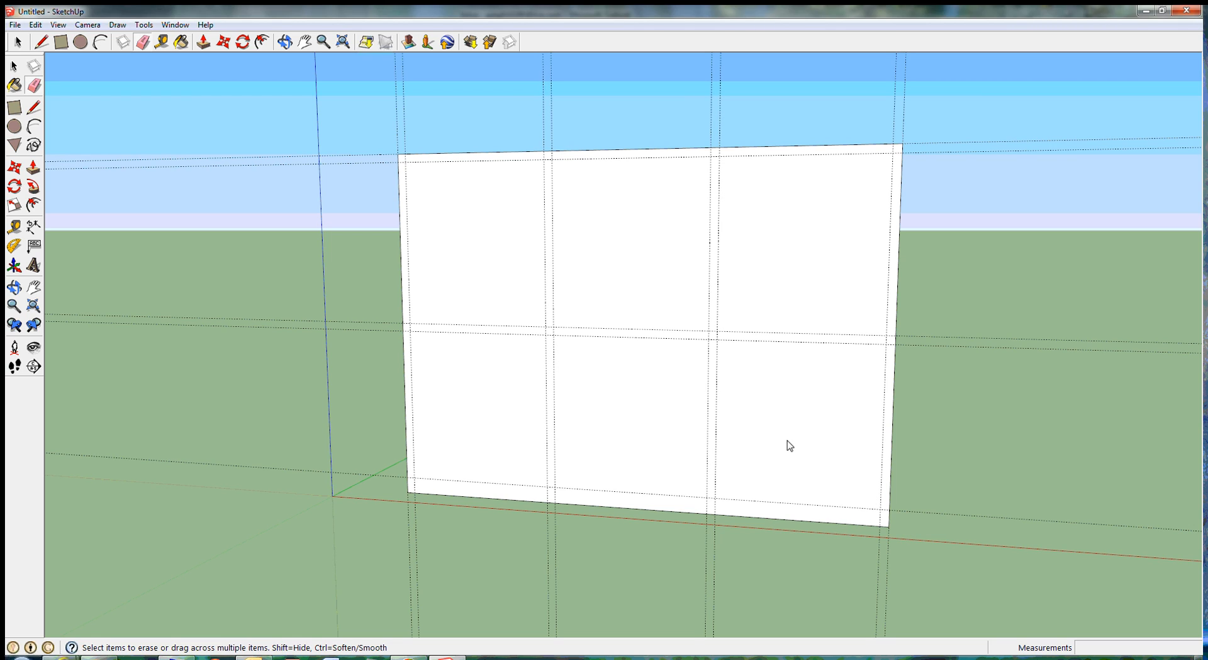
left_click(19, 66)
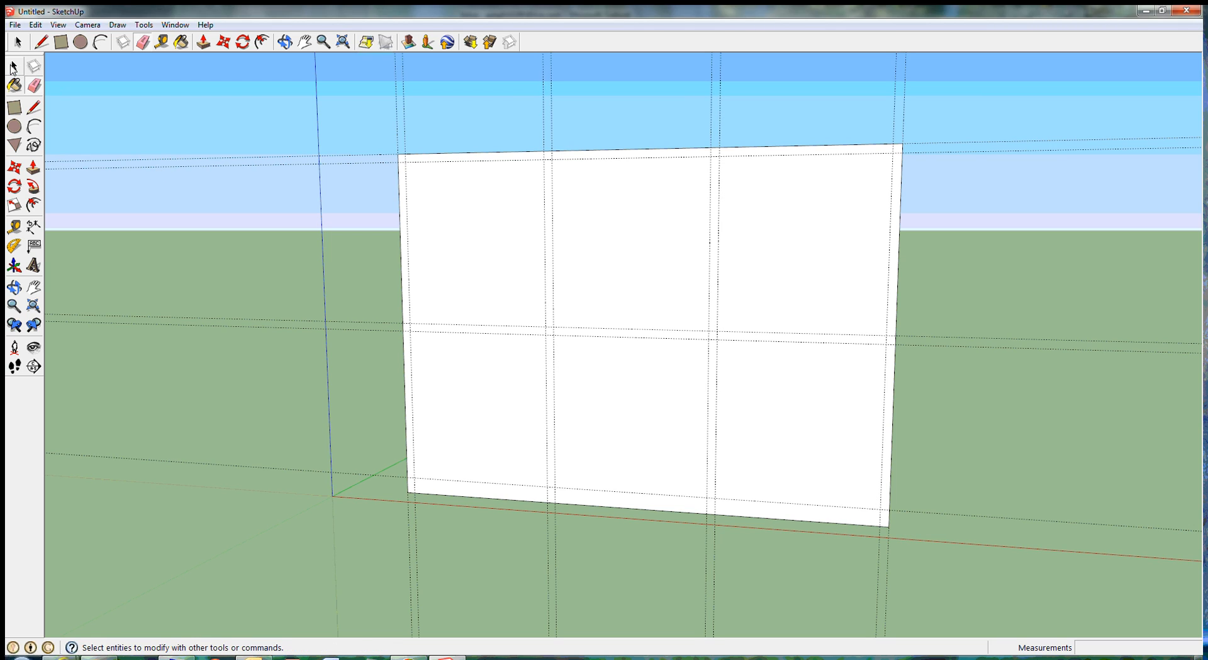
left_click(14, 228)
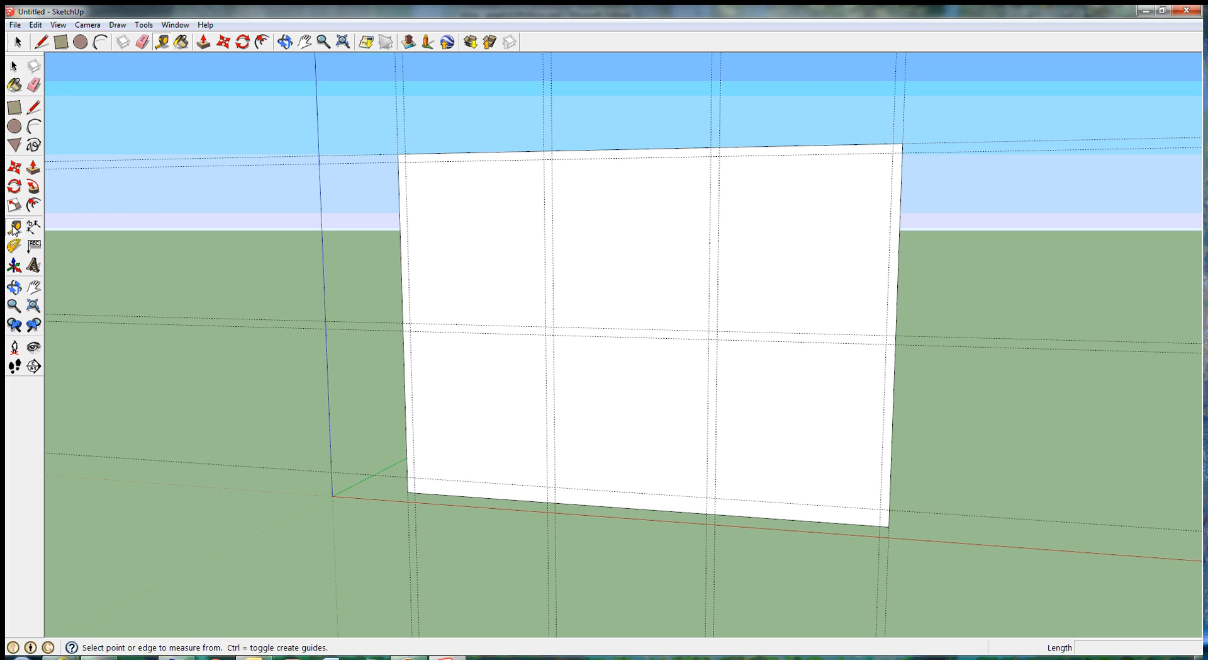
left_click(913, 512)
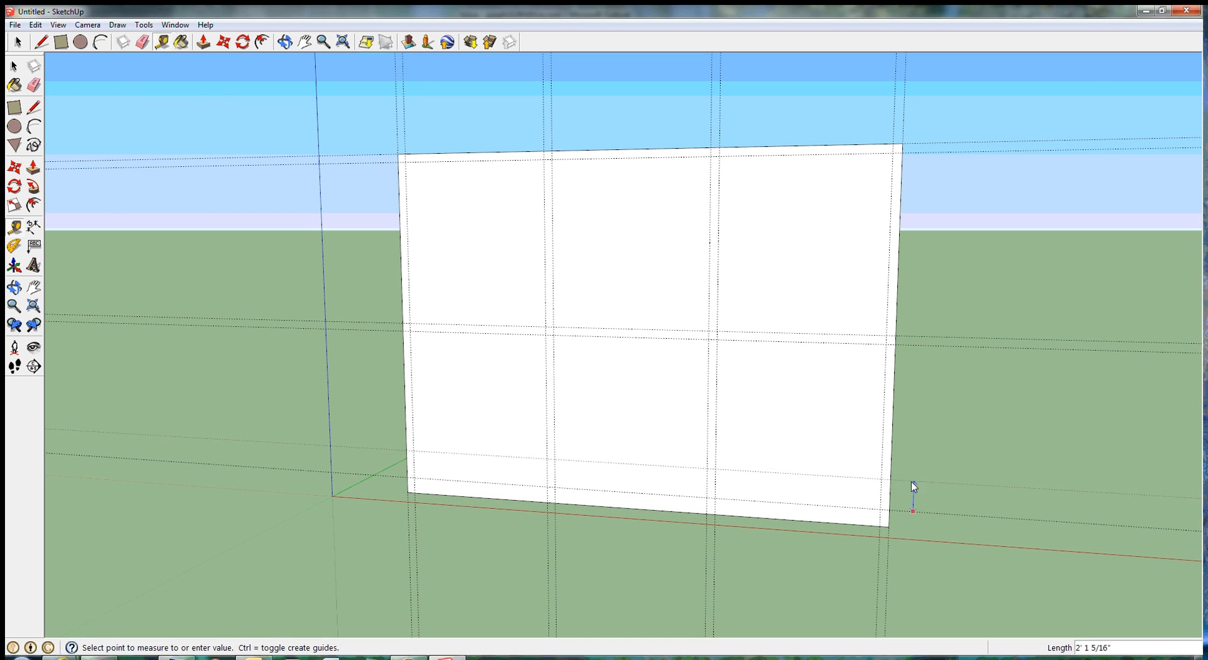
left_click(912, 536)
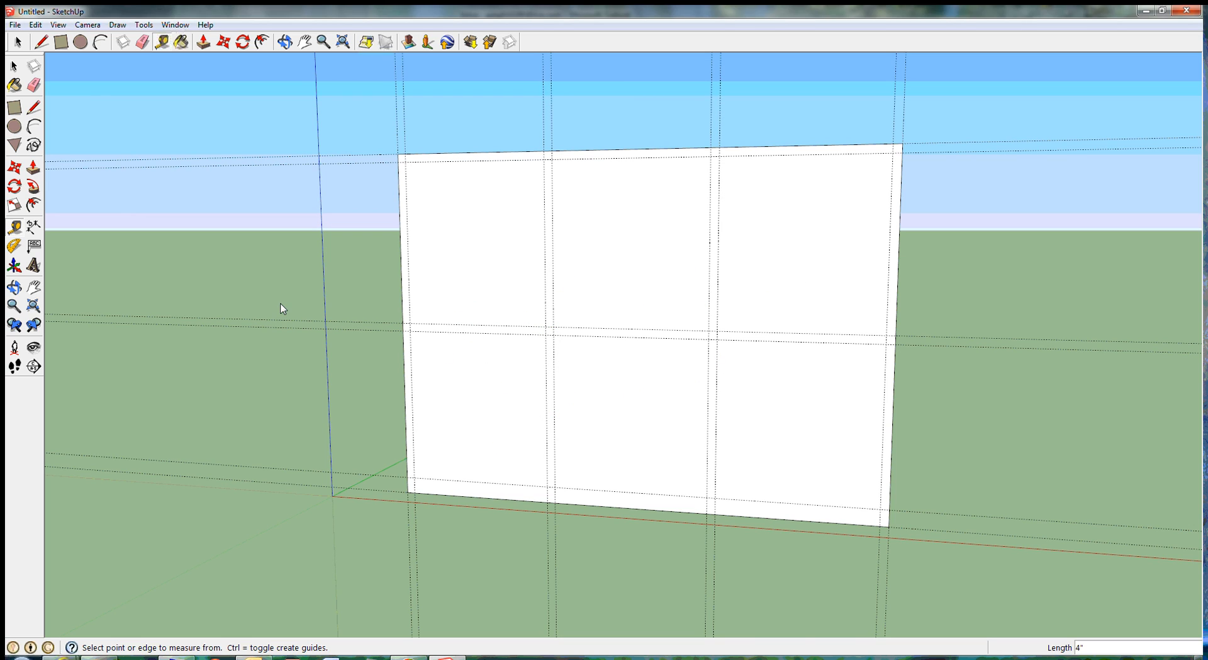
Step: Draw a 7' by 3' rectangle for the door opening between the left guides, from the top inner guide to the wall's bottom edge
left_click(14, 109)
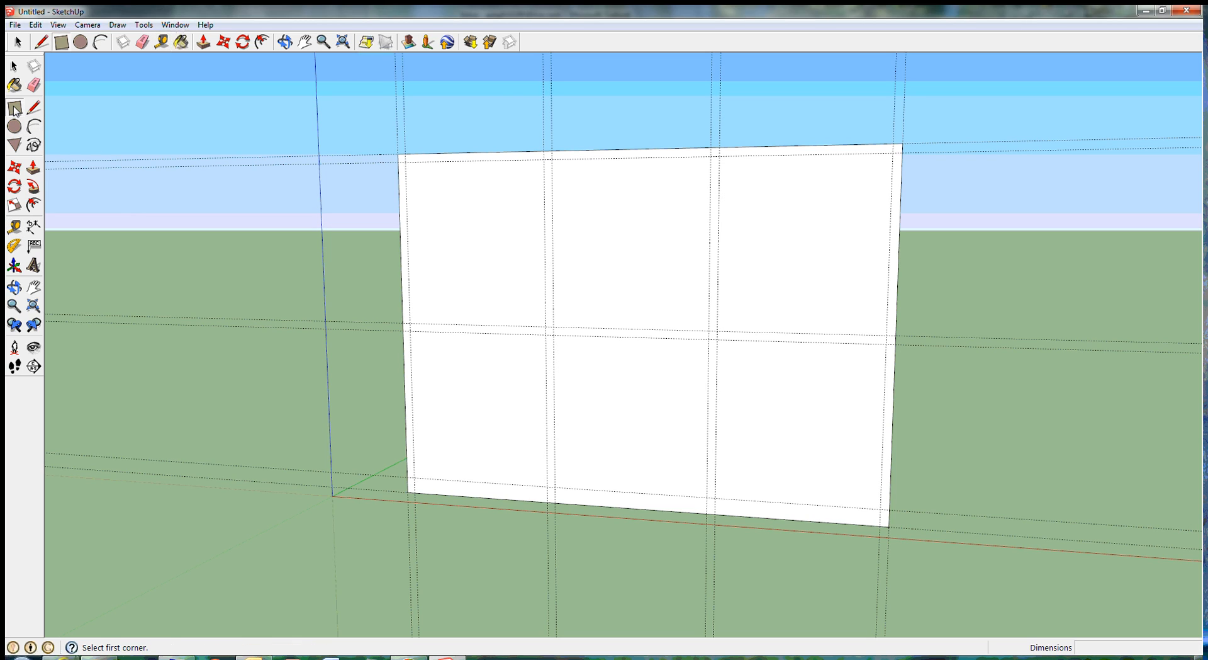
left_click(408, 166)
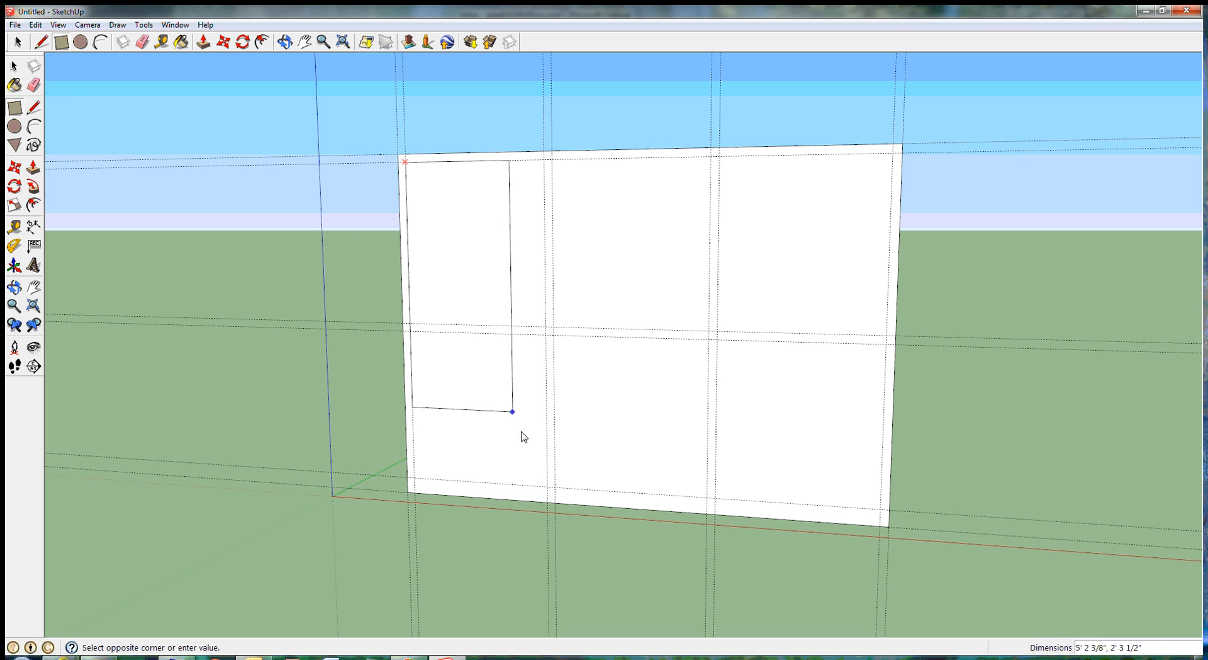
left_click(548, 503)
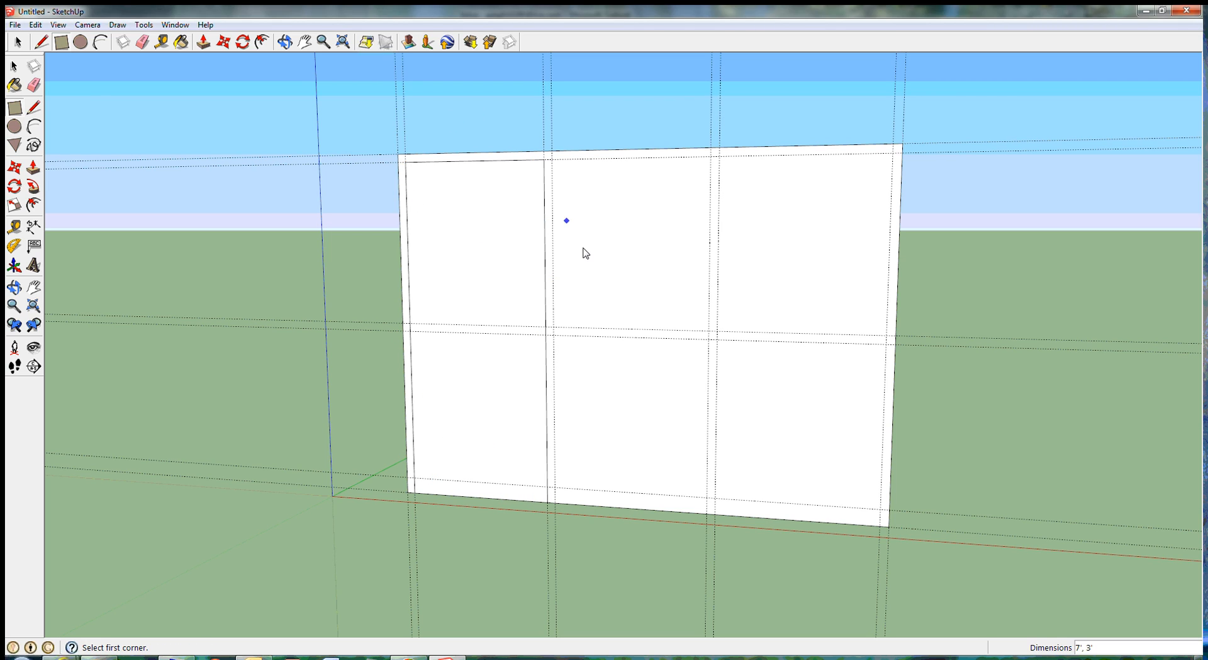
Step: Draw four panel rectangles in the middle and right bays: upper ones 3' 4" high by 3' 2" wide, lower ones 3' 2" square
left_click(552, 160)
left_click(709, 331)
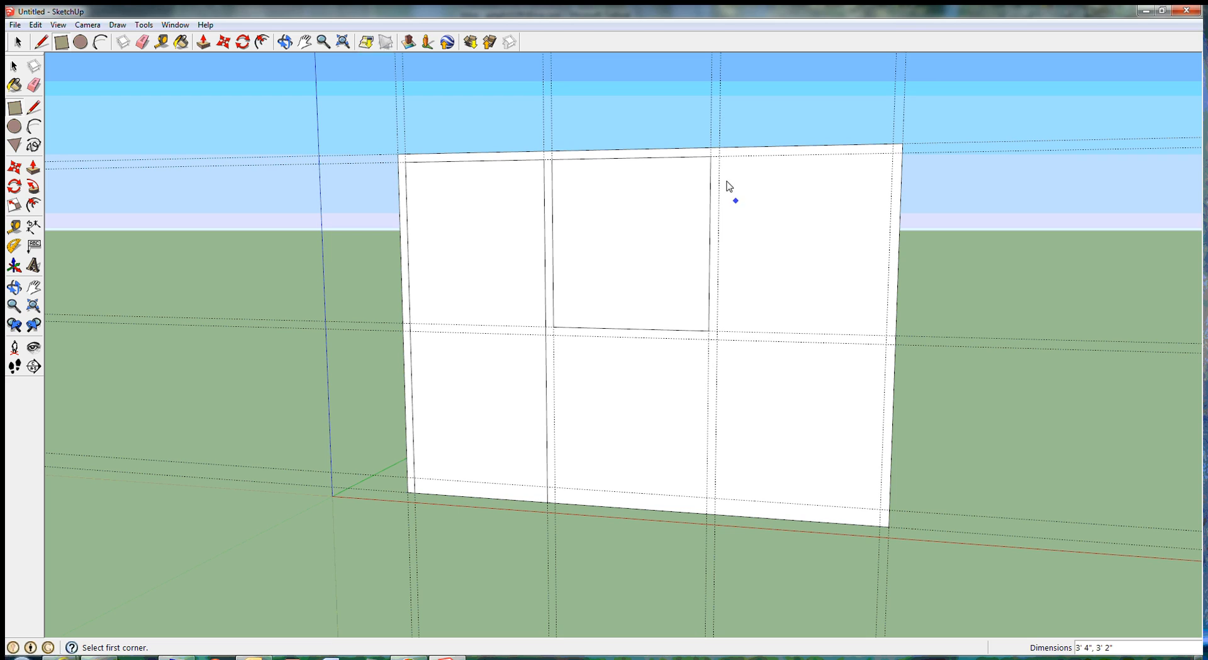
left_click(719, 156)
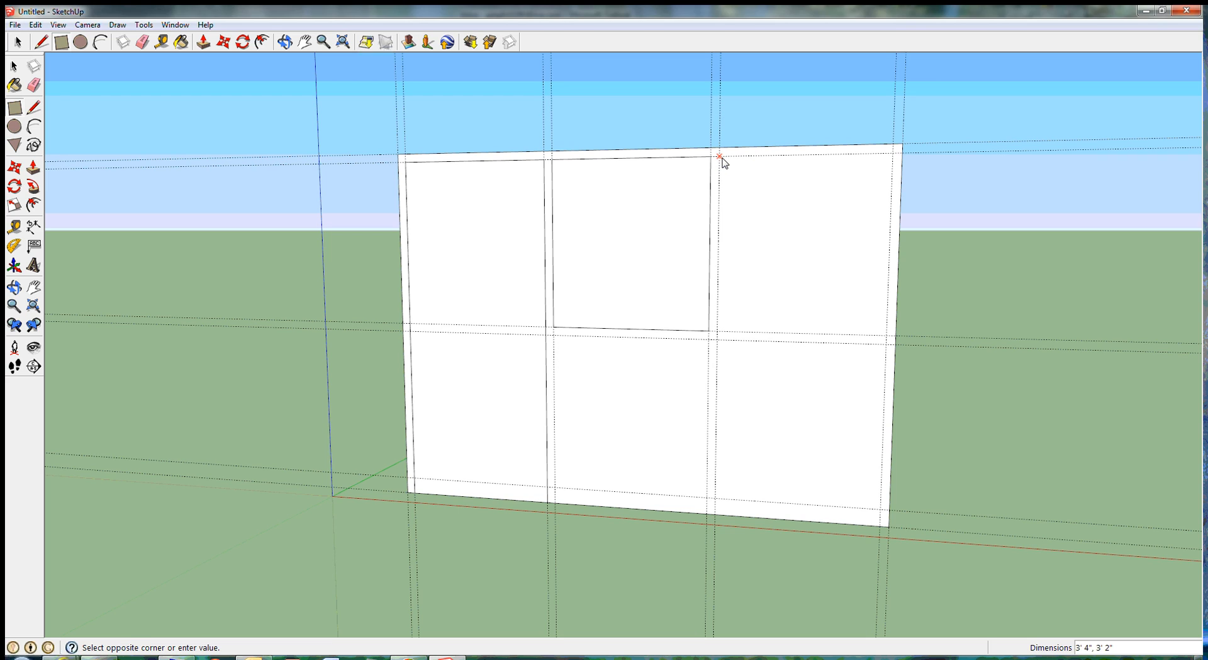
left_click(886, 336)
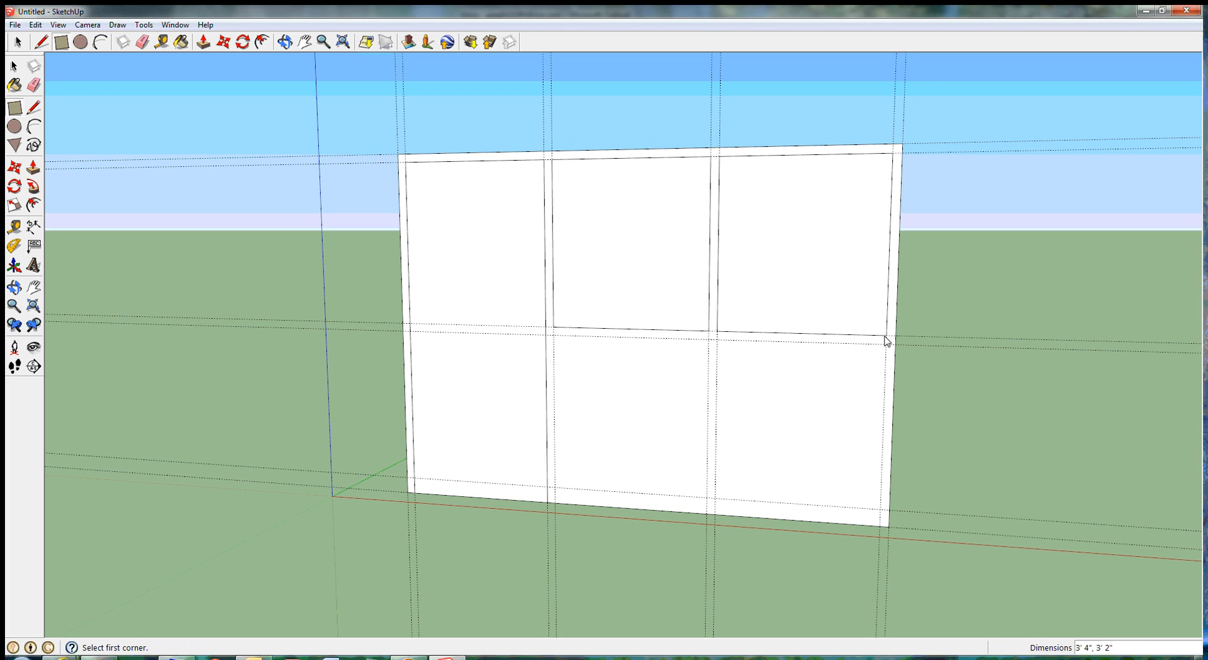
left_click(554, 336)
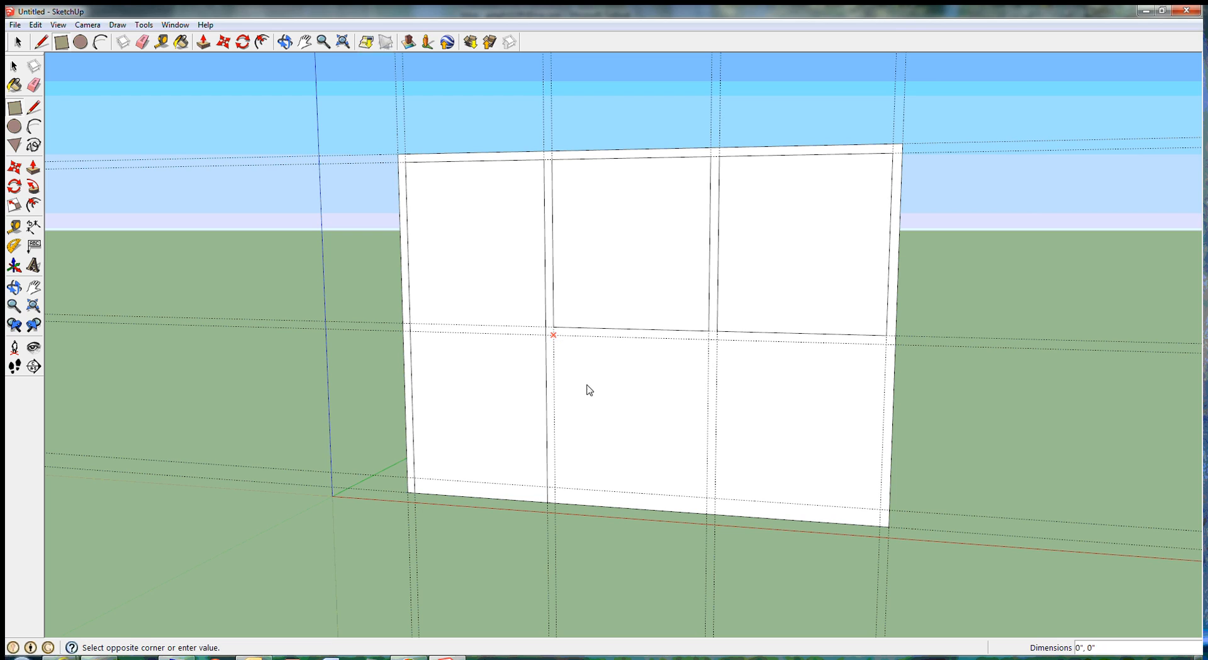
left_click(707, 497)
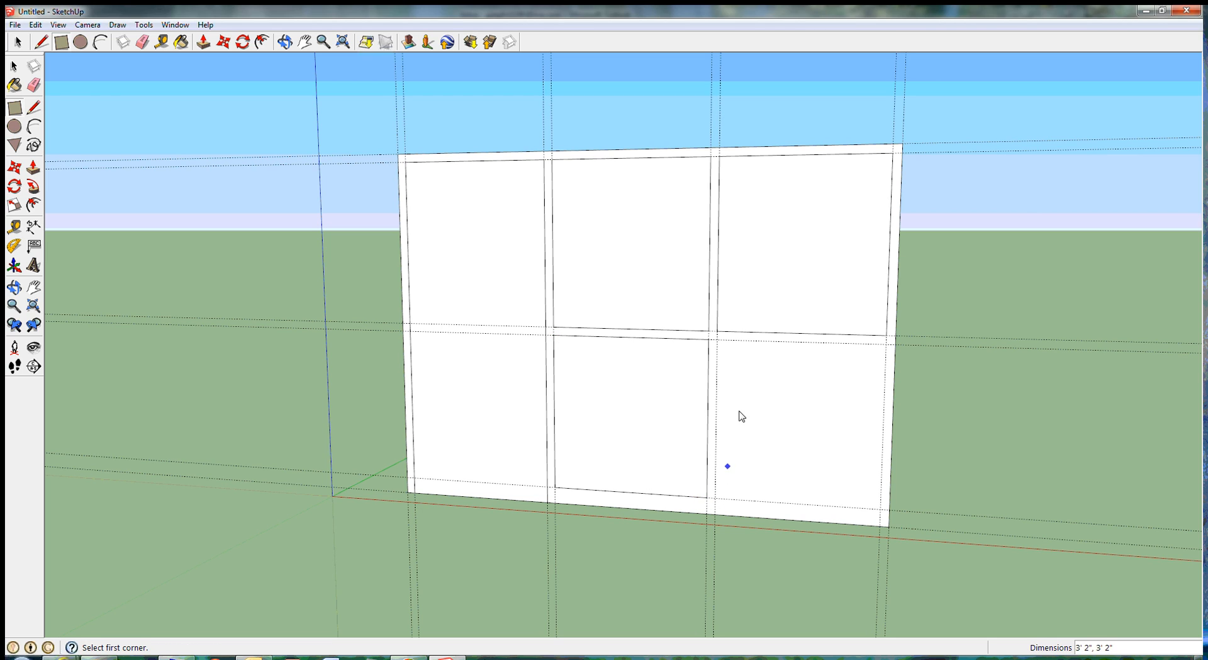
left_click(717, 339)
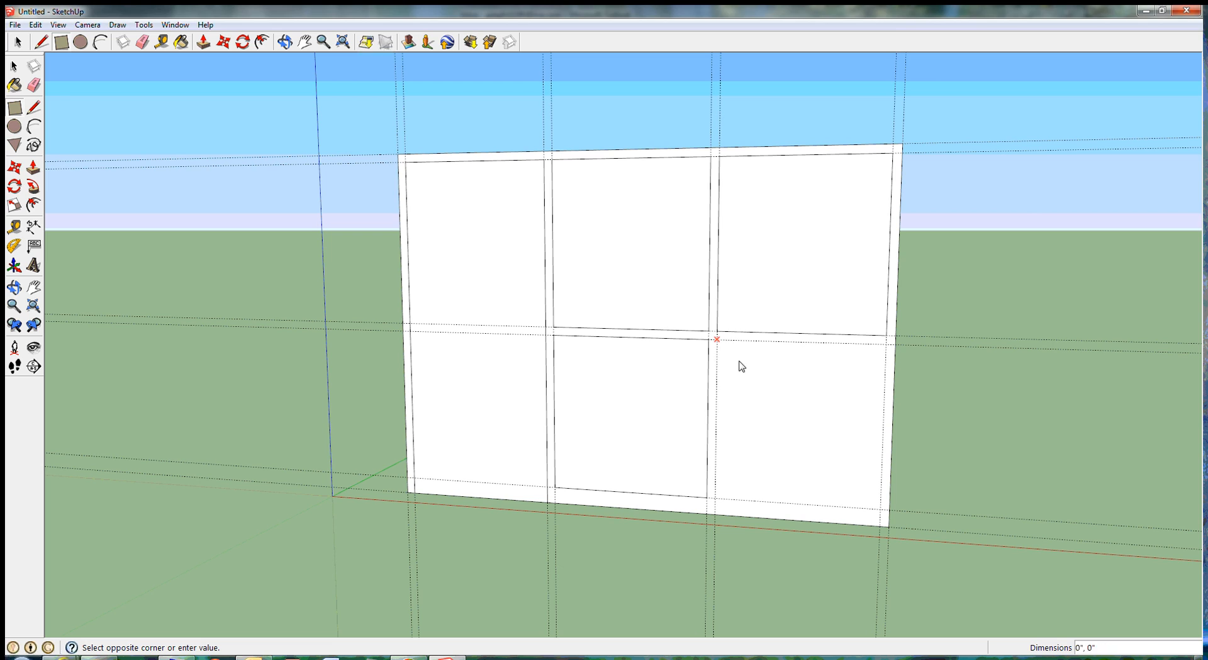
left_click(880, 509)
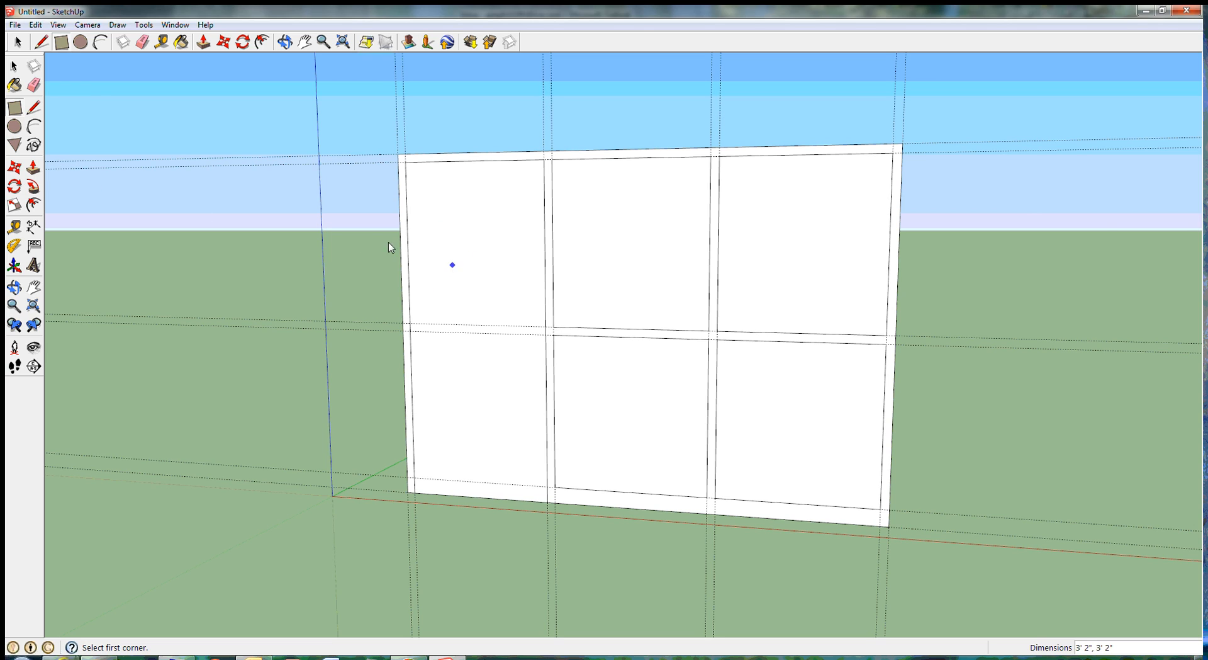
Step: Push the tall left door panel back 5 3/4" through the wall to cut the opening
left_click(34, 169)
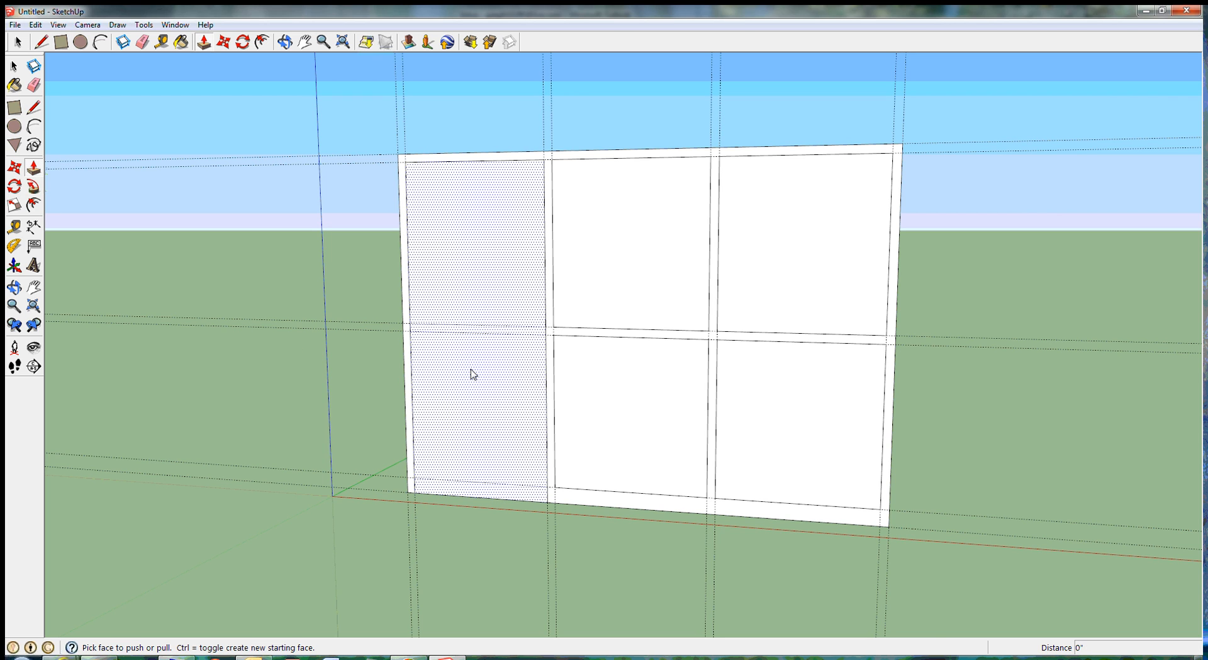
scroll(471, 375, "up", 3)
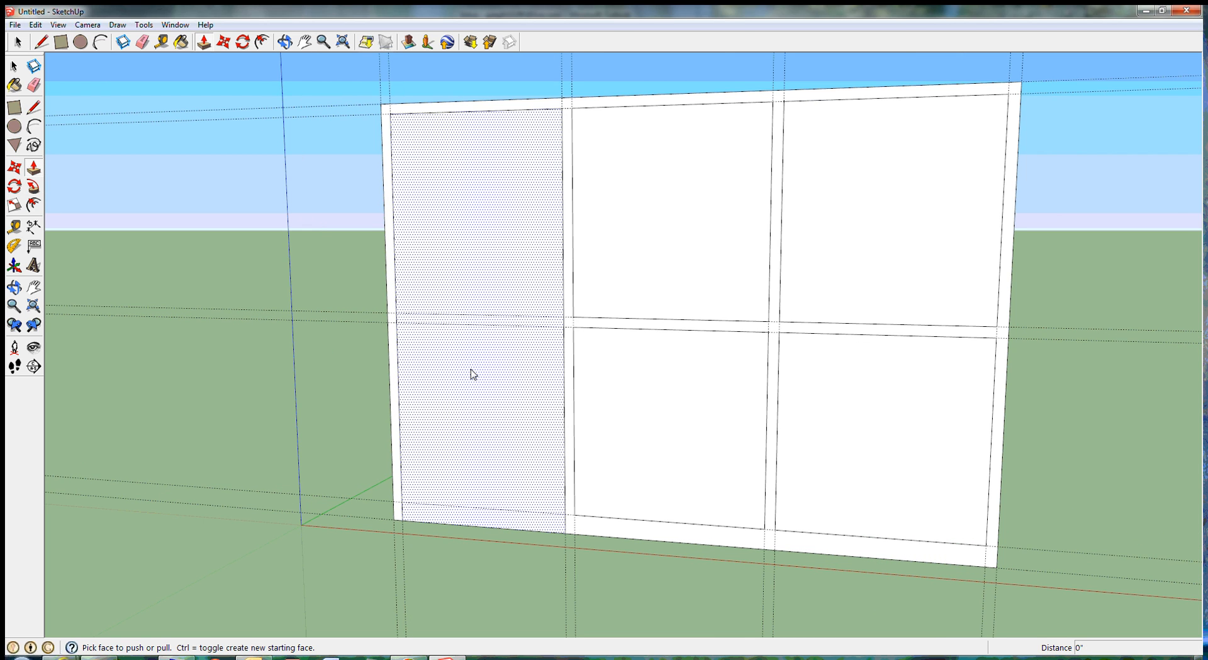
scroll(472, 376, "up", 1)
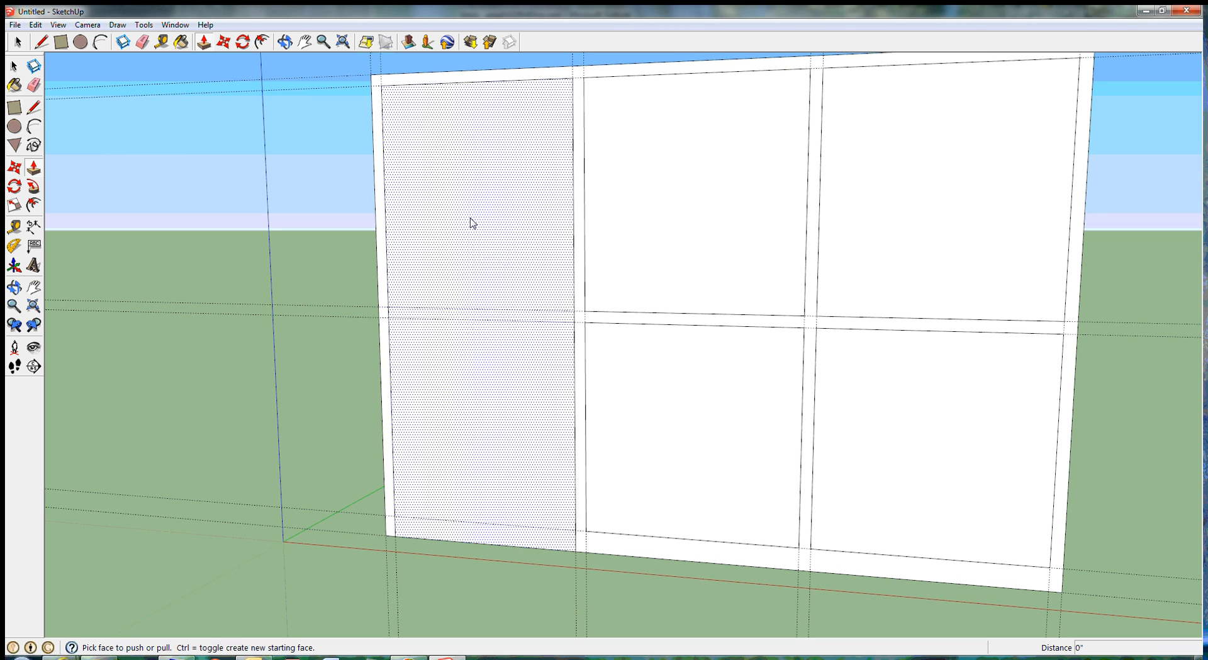
left_click(438, 268)
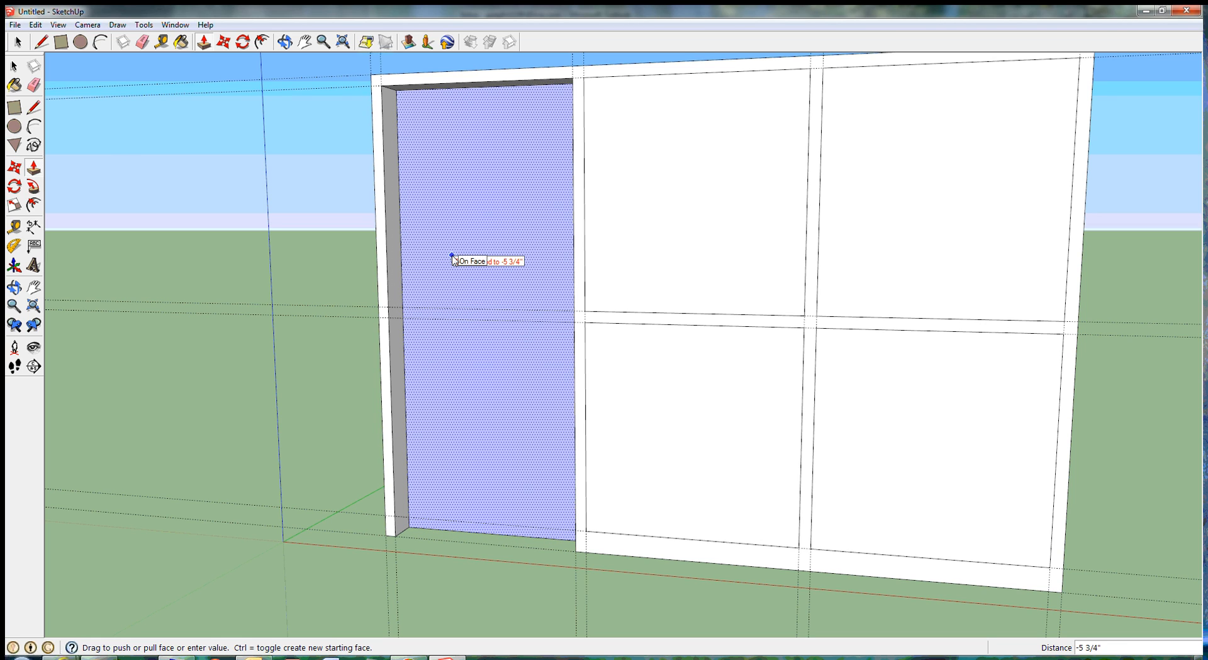
left_click(454, 259)
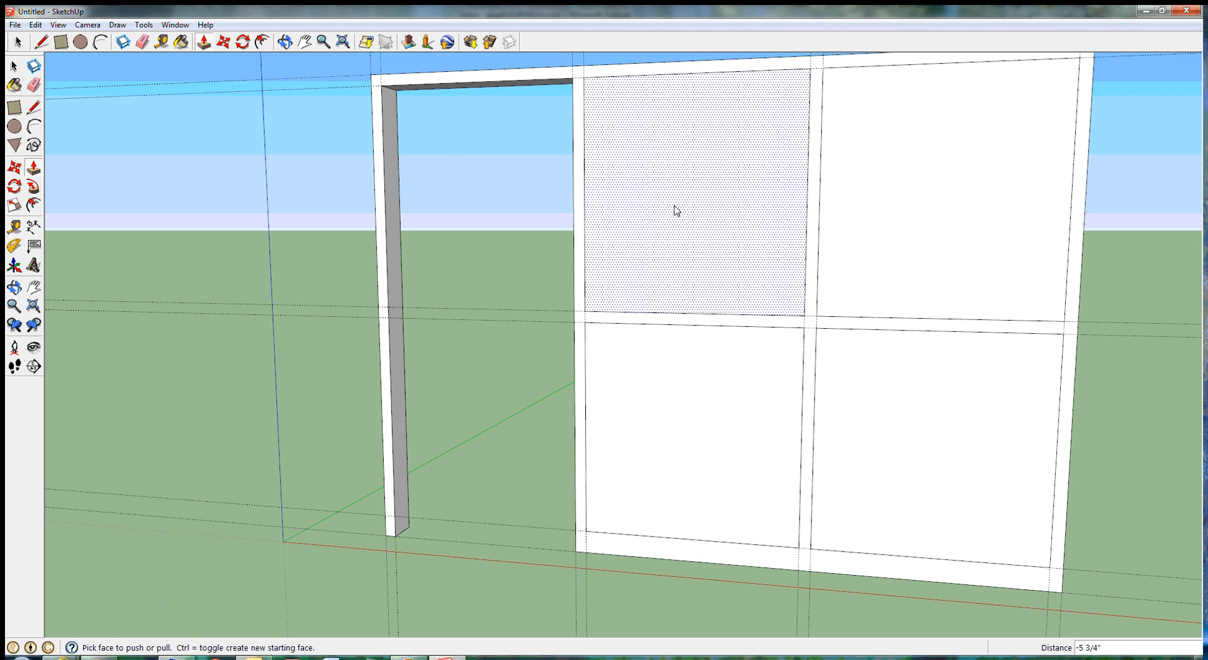
Step: Push the two upper and two lower panels of the middle and right bays back 5 3/4" to cut them through the wall
left_click(667, 206)
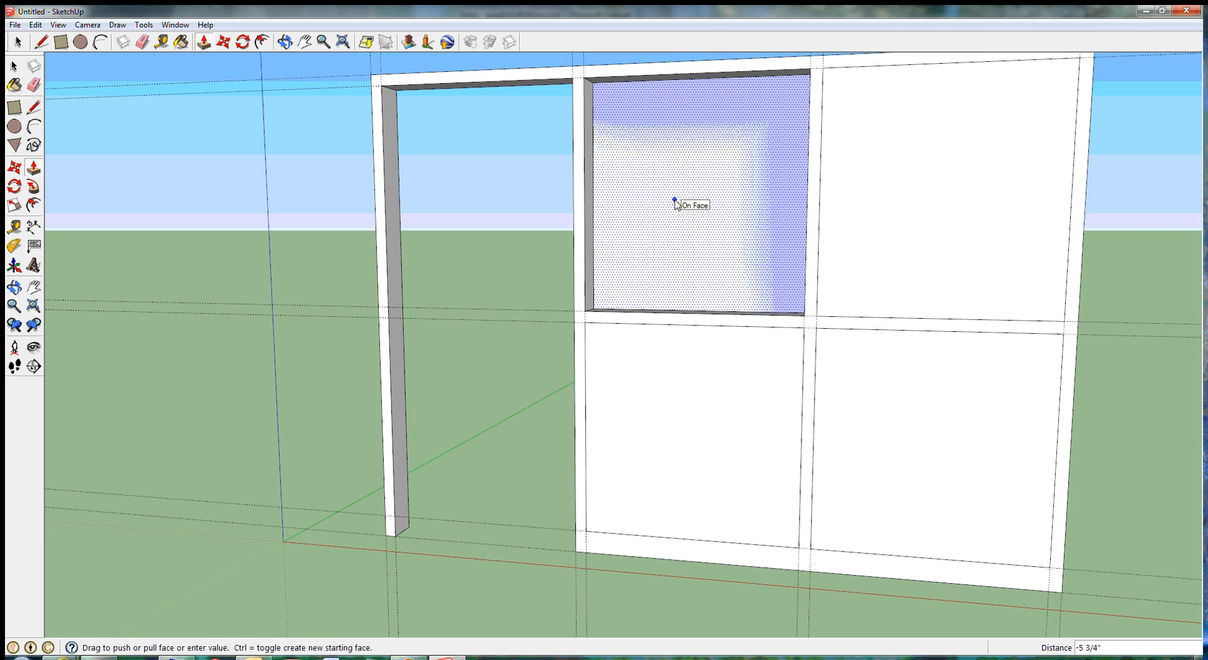
left_click(675, 201)
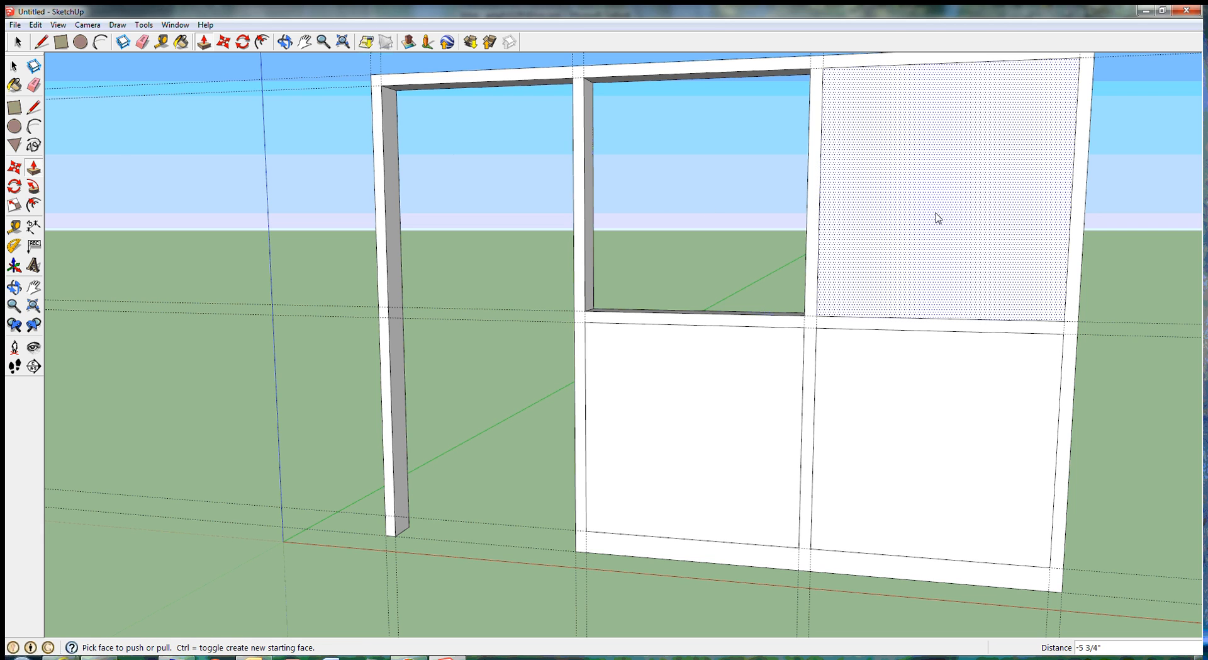
left_click(921, 215)
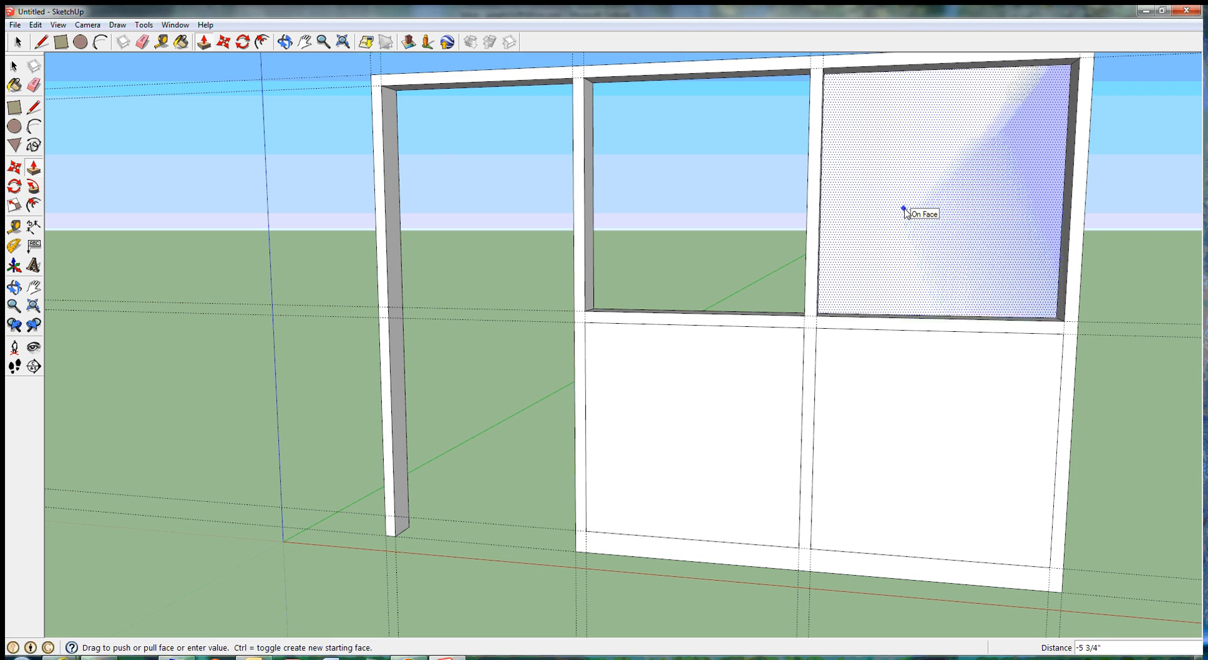
left_click(905, 209)
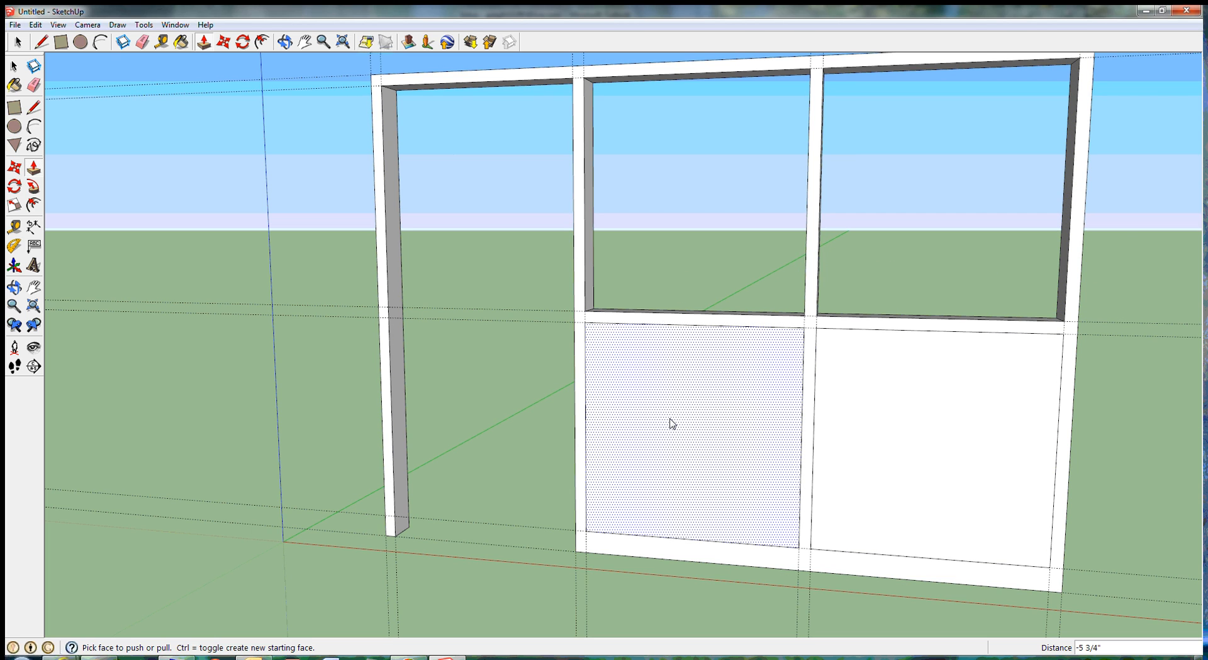
left_click(673, 425)
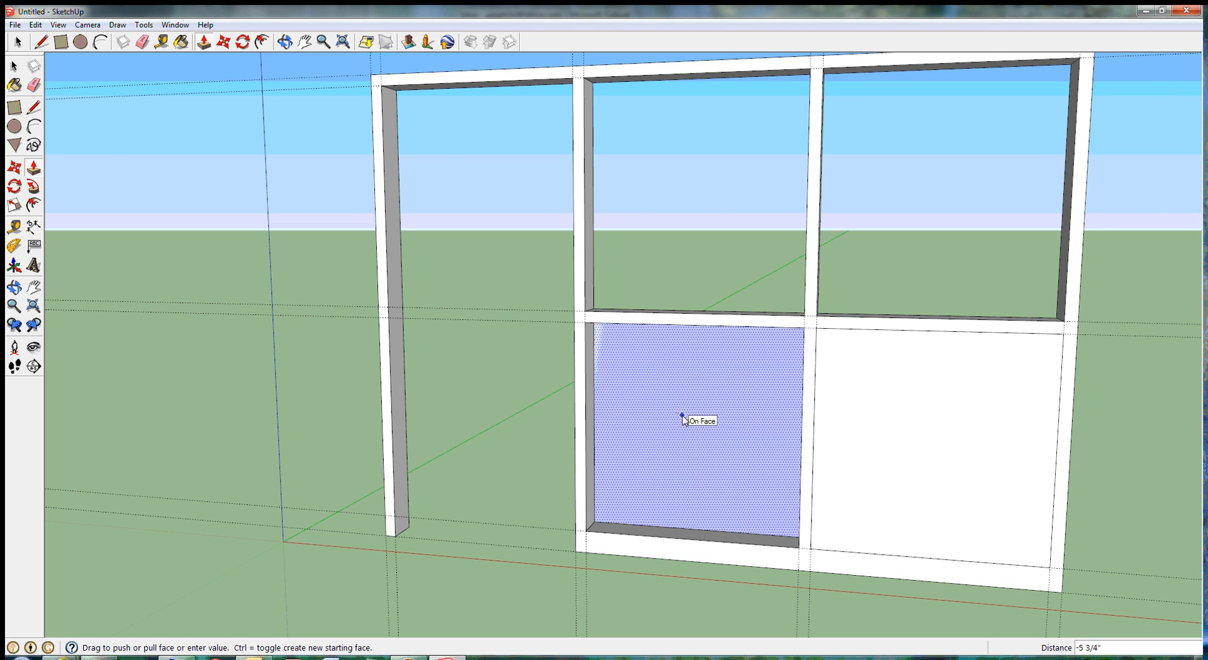
left_click(683, 418)
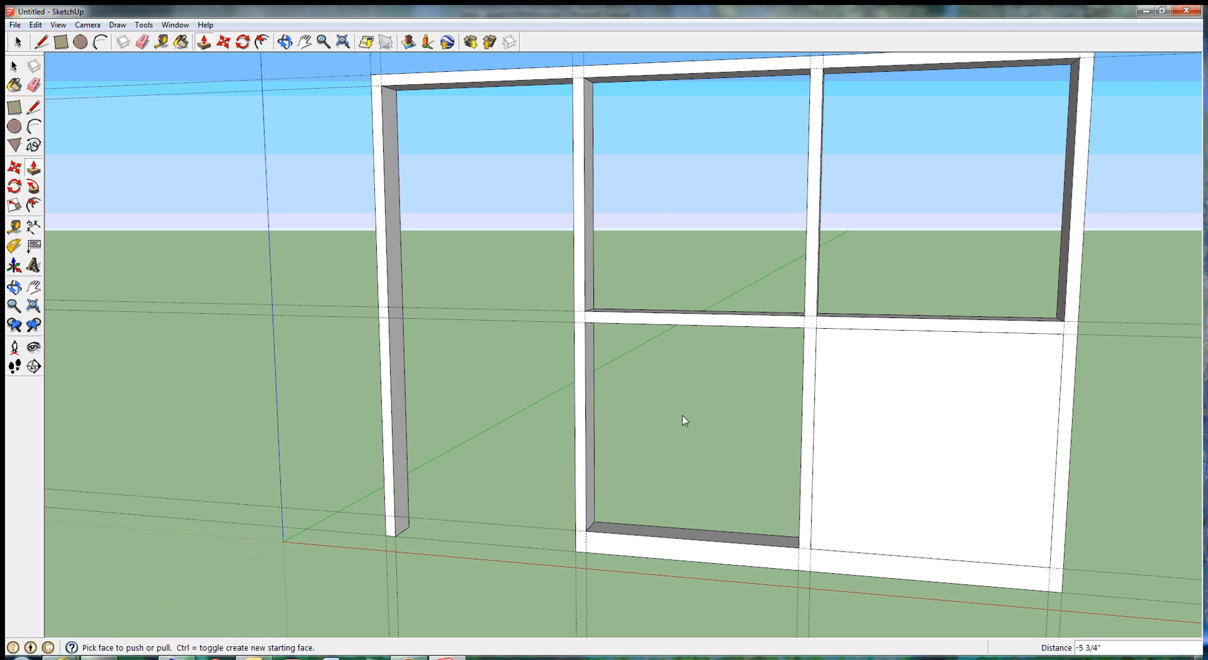
left_click(939, 447)
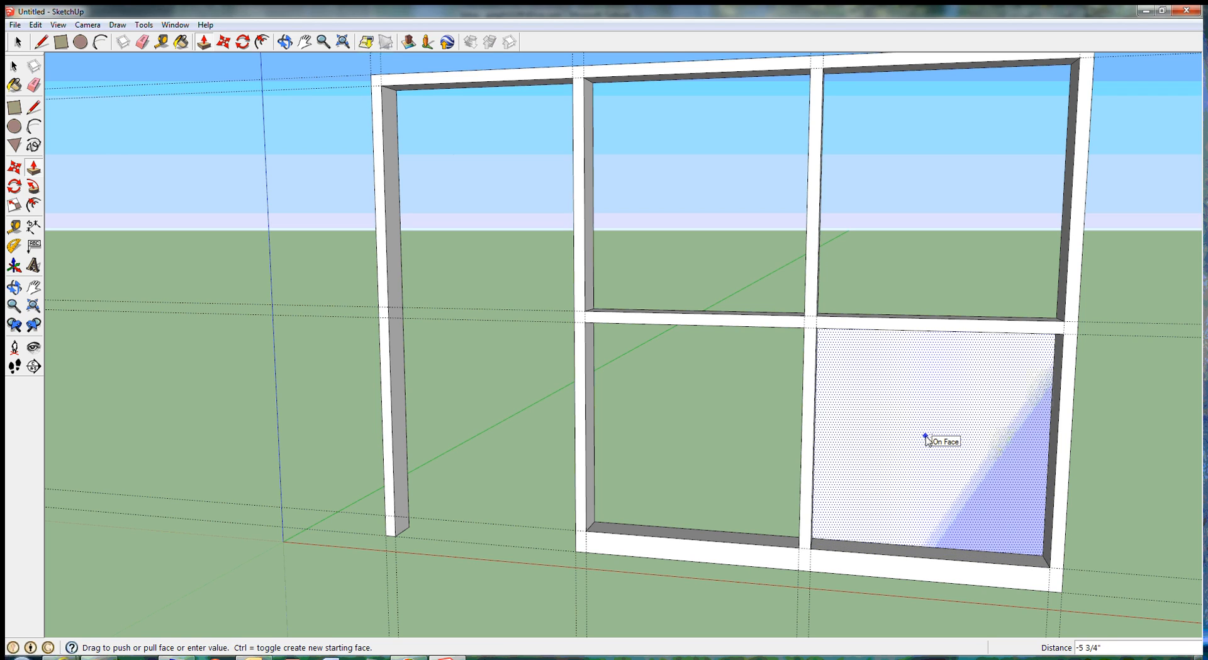
left_click(926, 437)
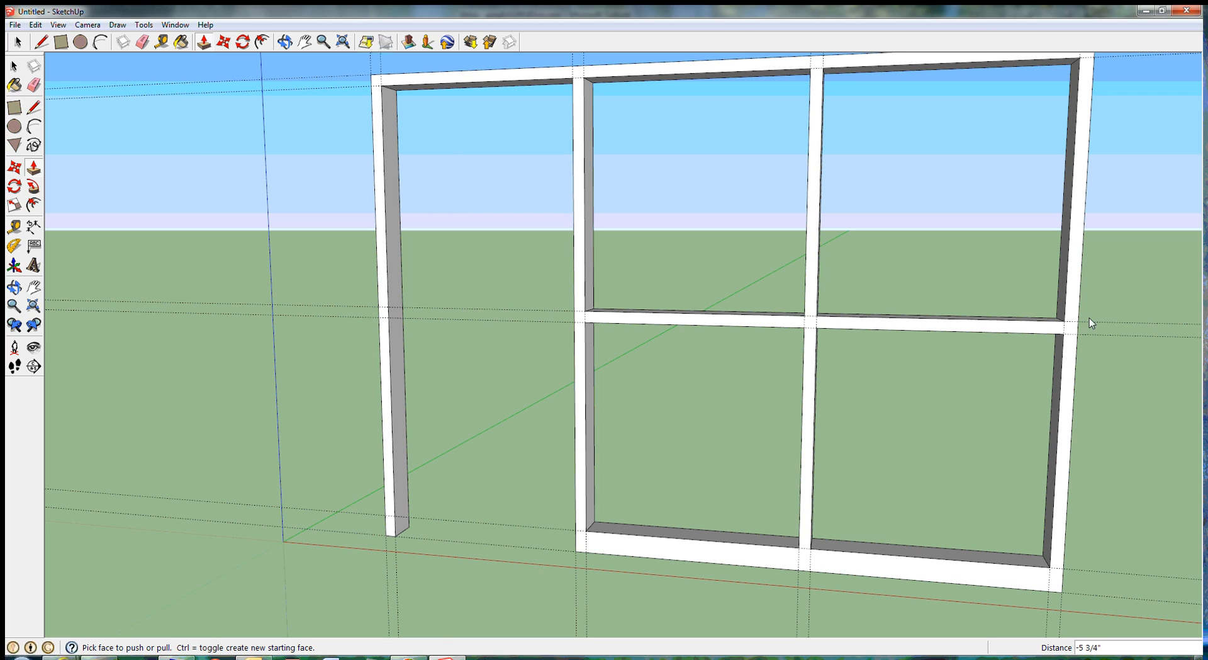
Step: Dimension the bottom rail's height between its two guides, just beyond the wall's right end
scroll(1089, 317, "down", 2)
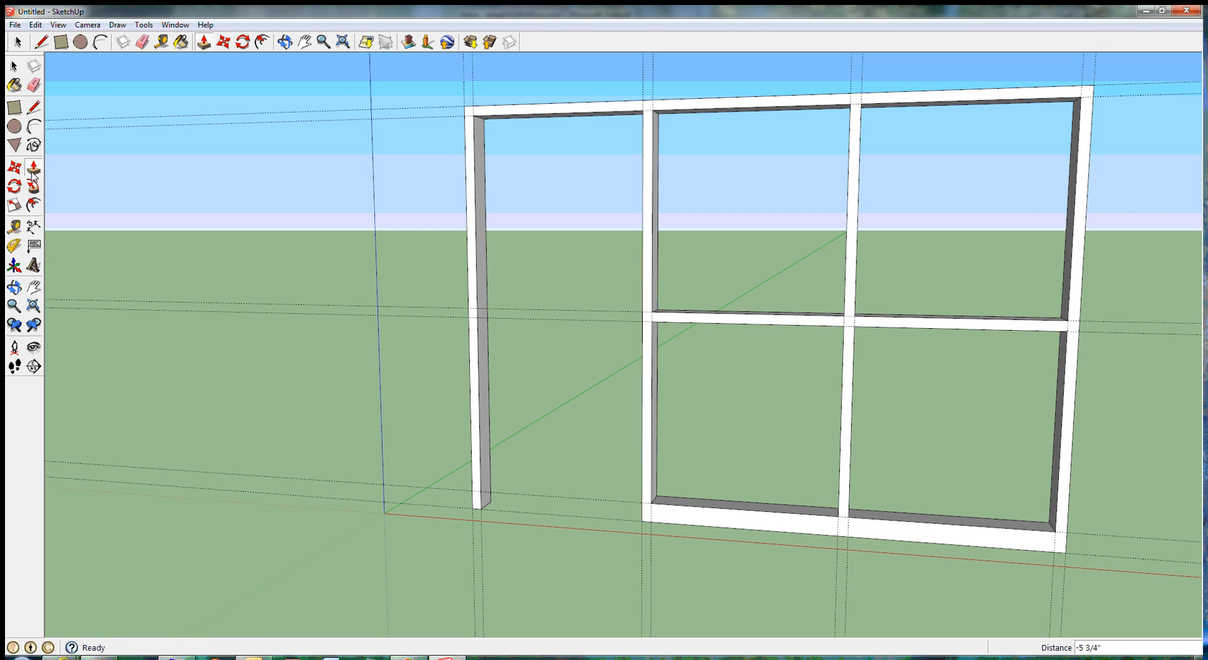
left_click(32, 226)
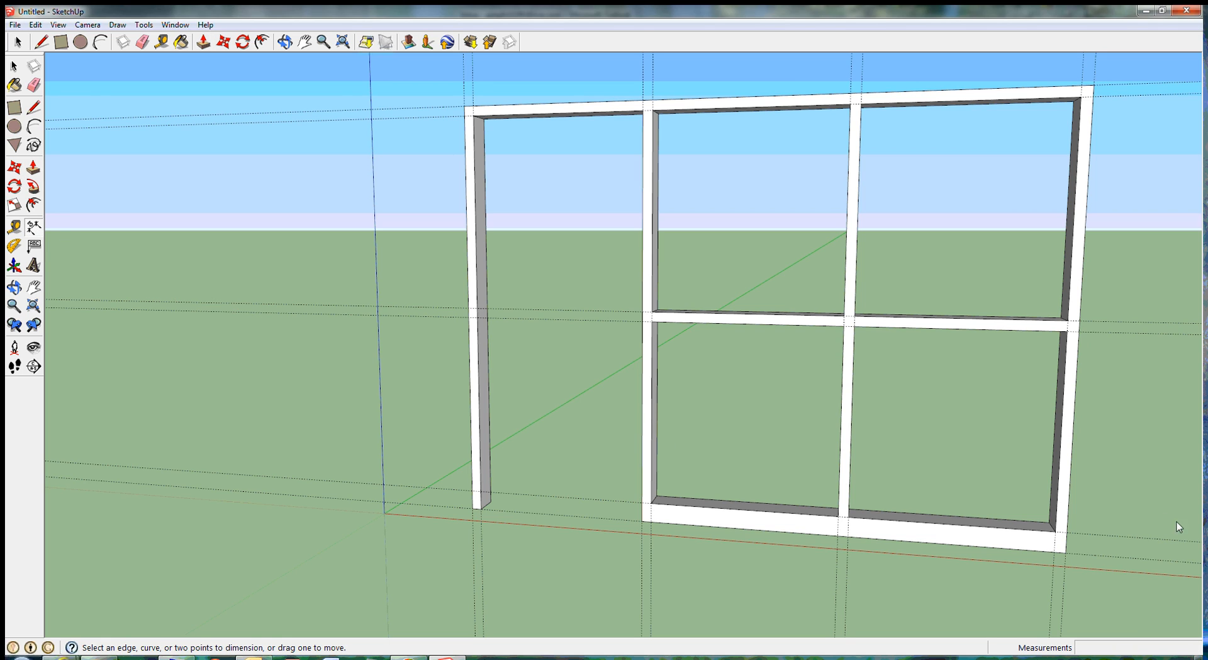
left_click(1081, 554)
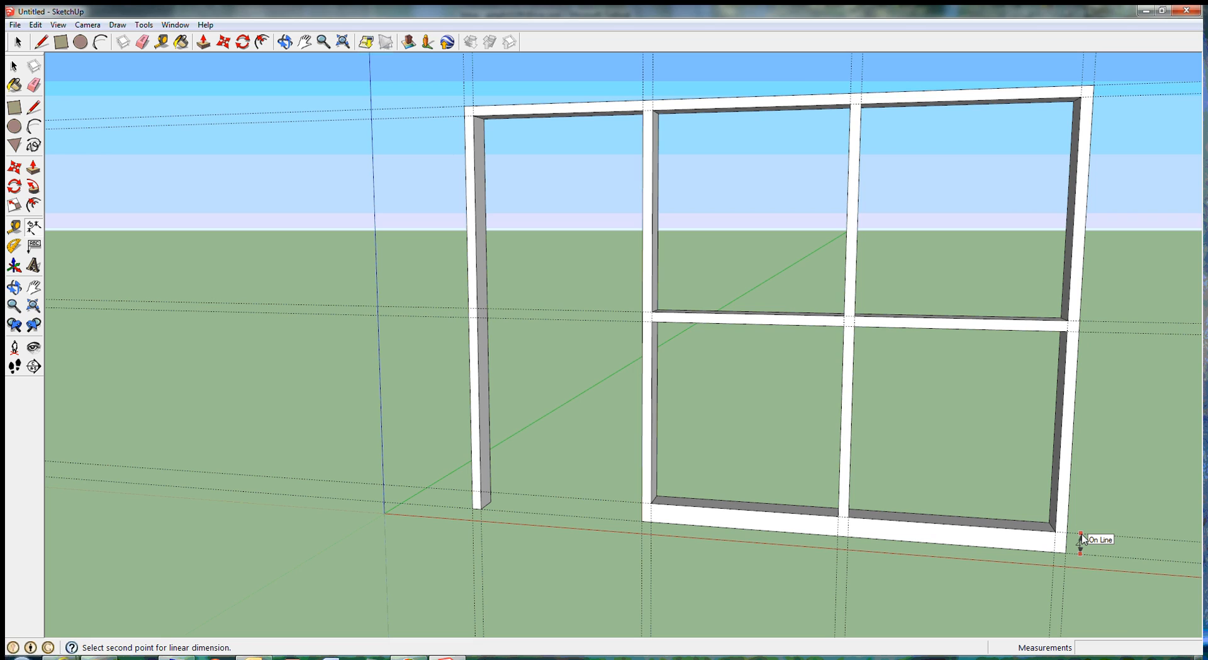
left_click(1082, 535)
left_click(1082, 535)
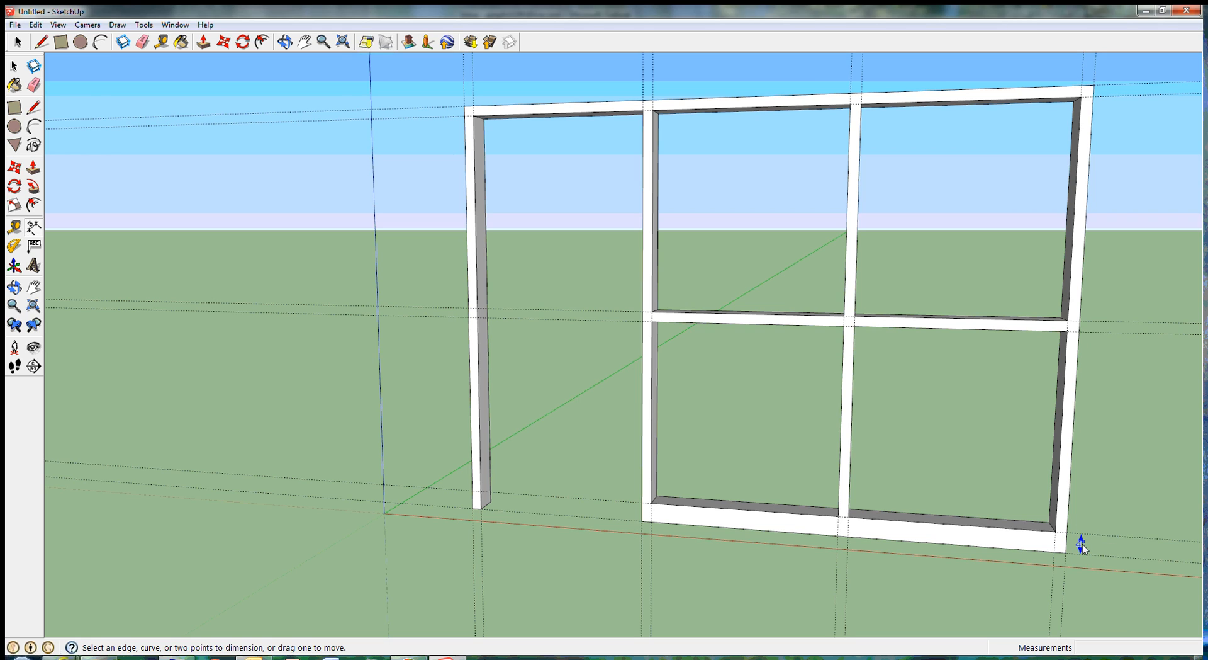
Step: Set the text position of the bottom rail's dimension to Outside Start
right_click(1083, 544)
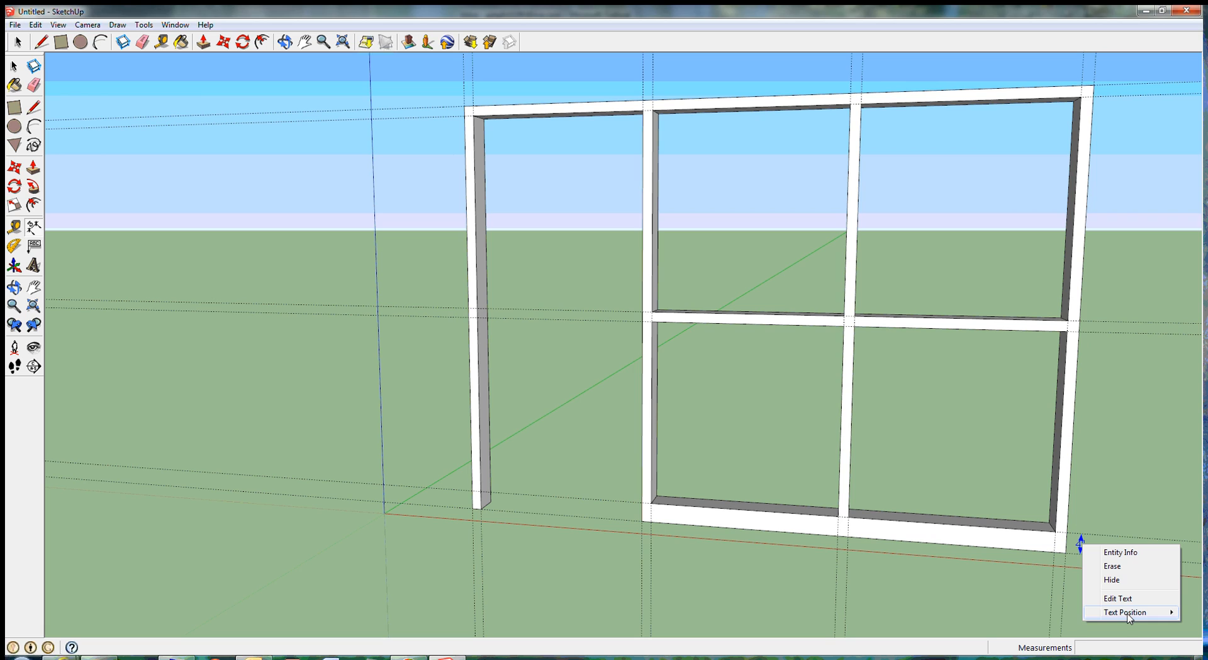
mouse_move(1113, 613)
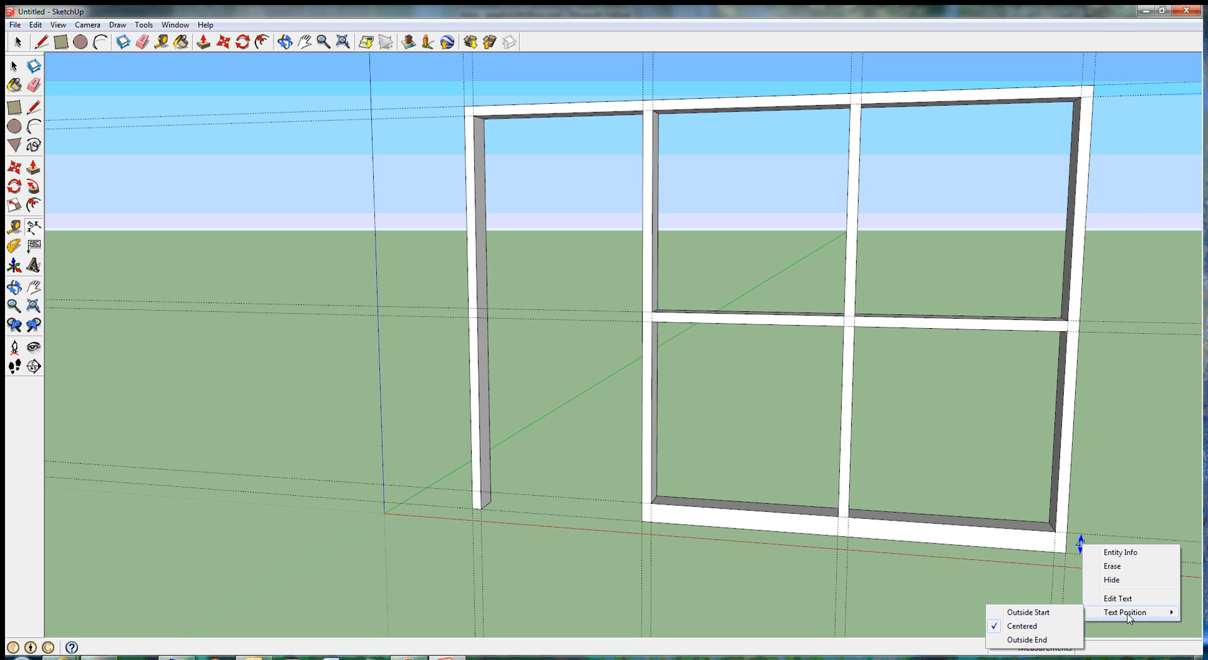
left_click(1030, 612)
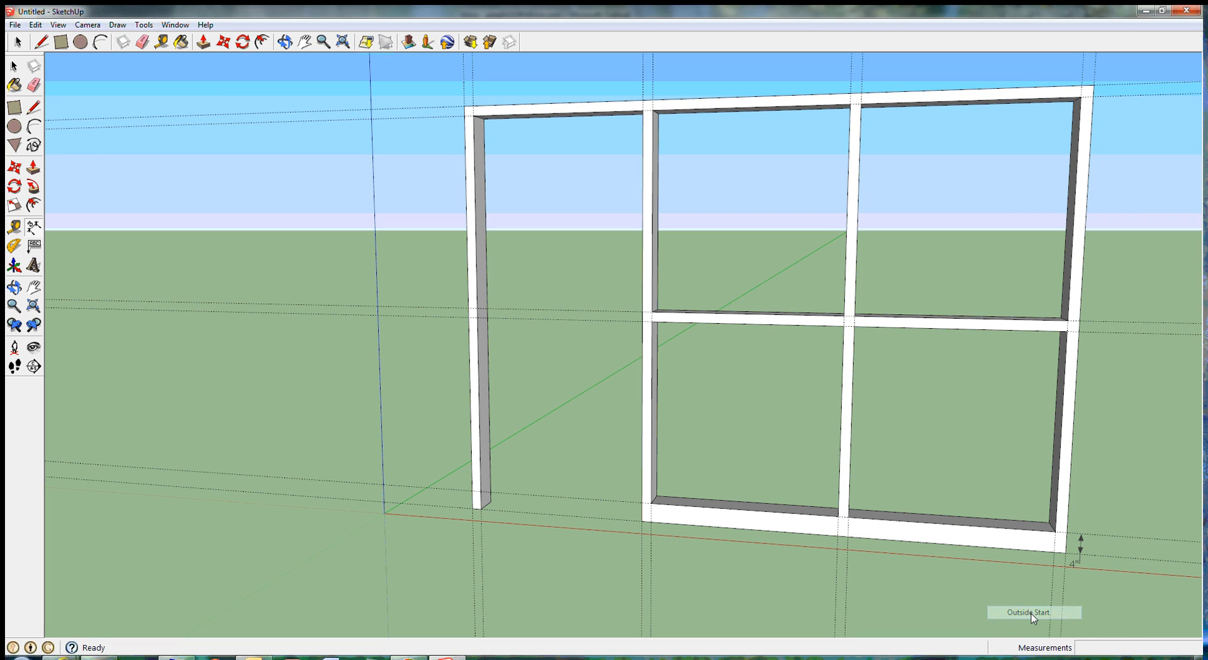
Step: Set the text position of the bottom rail's dimension to Outside End
left_click(1082, 541)
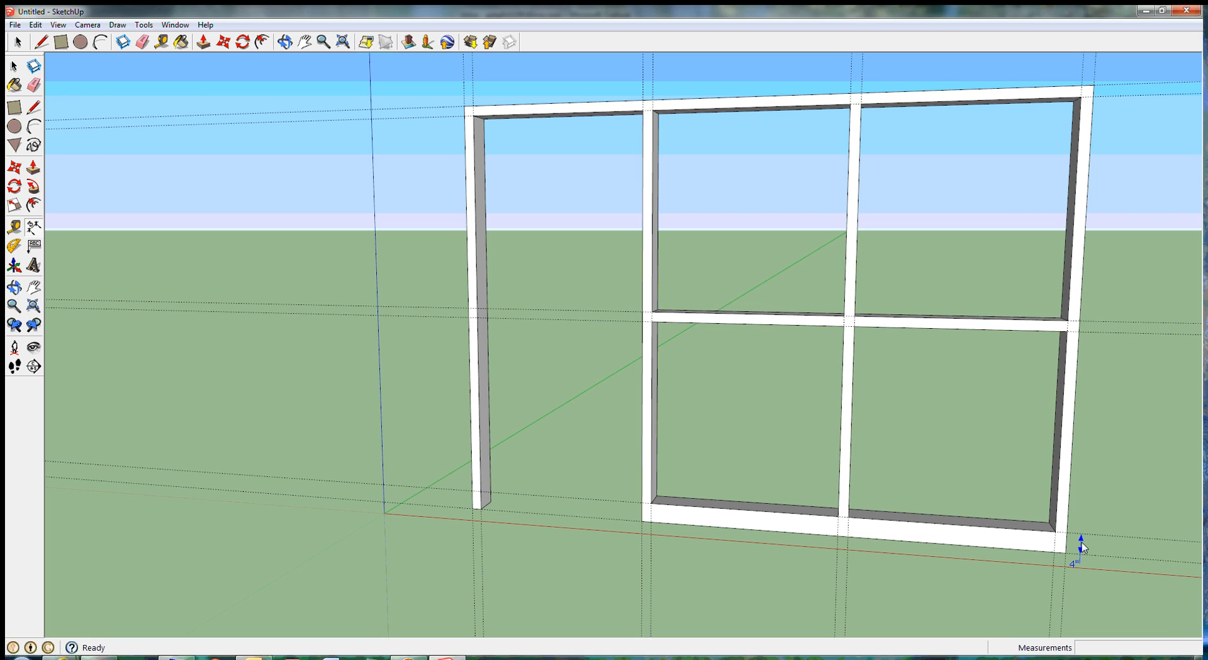
right_click(1081, 542)
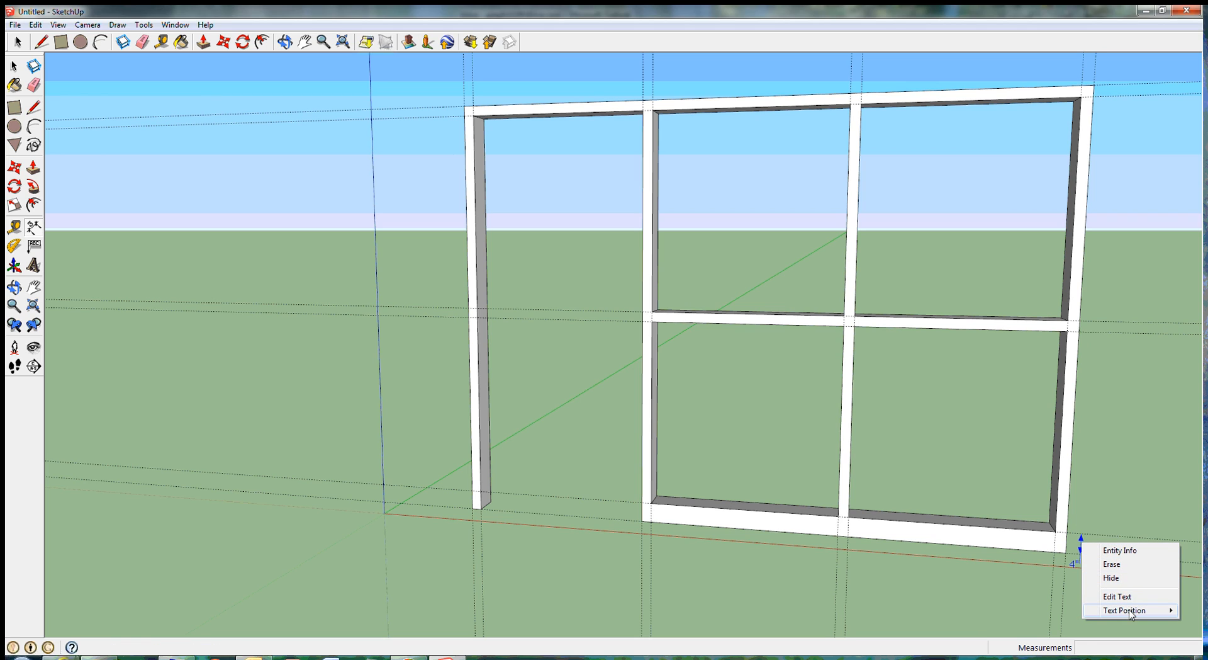
mouse_move(1129, 610)
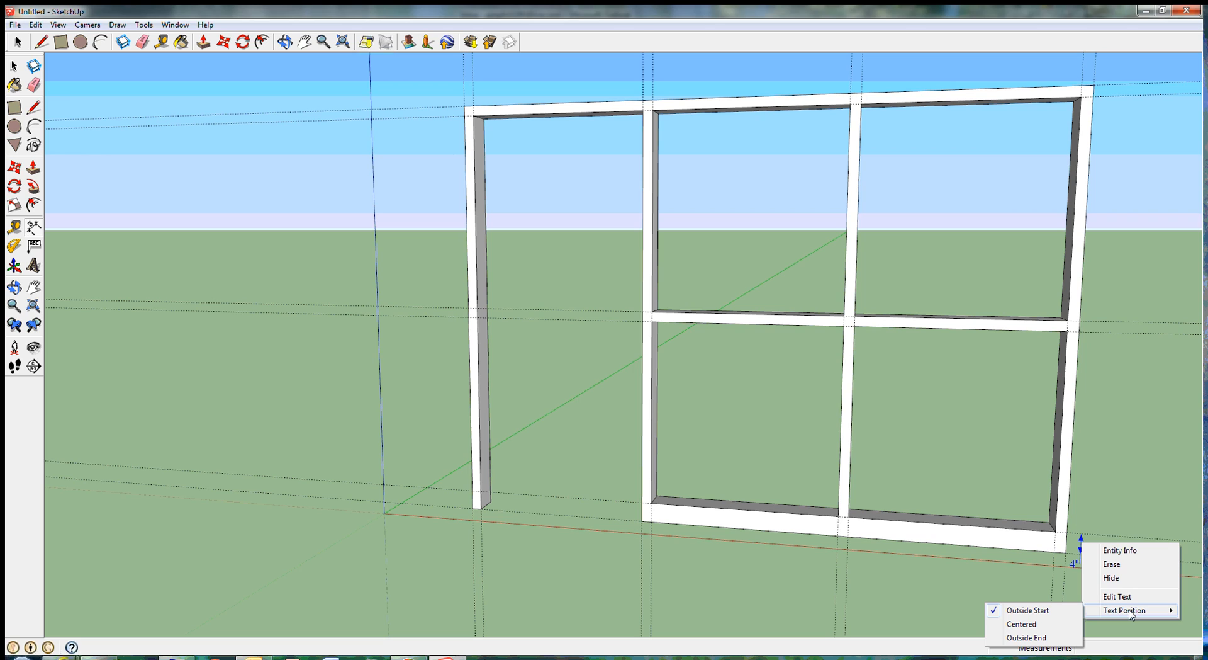
left_click(1026, 636)
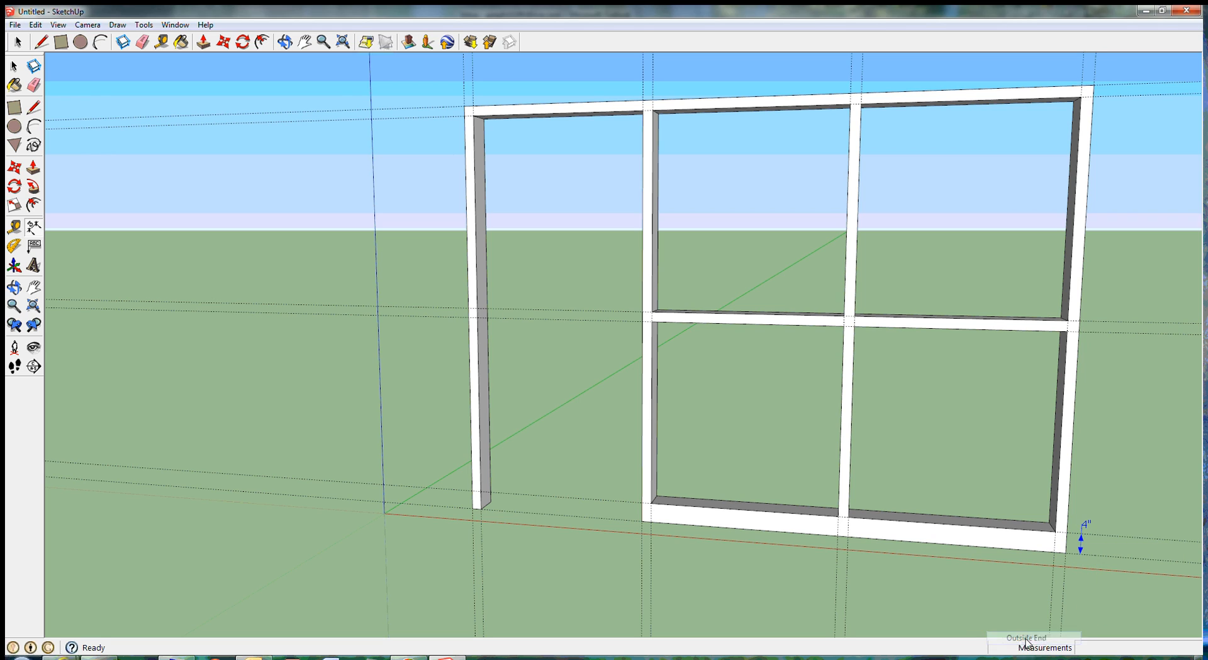
left_click(1093, 511)
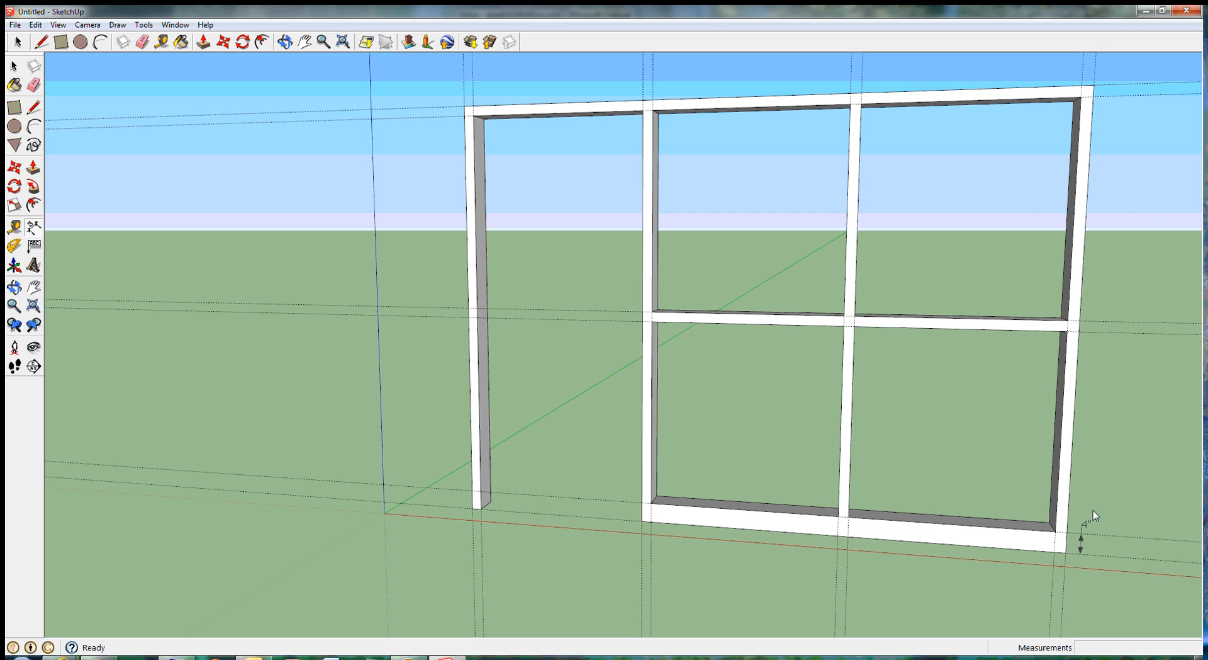
Step: Dimension the middle rail's height from its upper guide to its lower guide, just beyond the wall's right end
left_click(1093, 323)
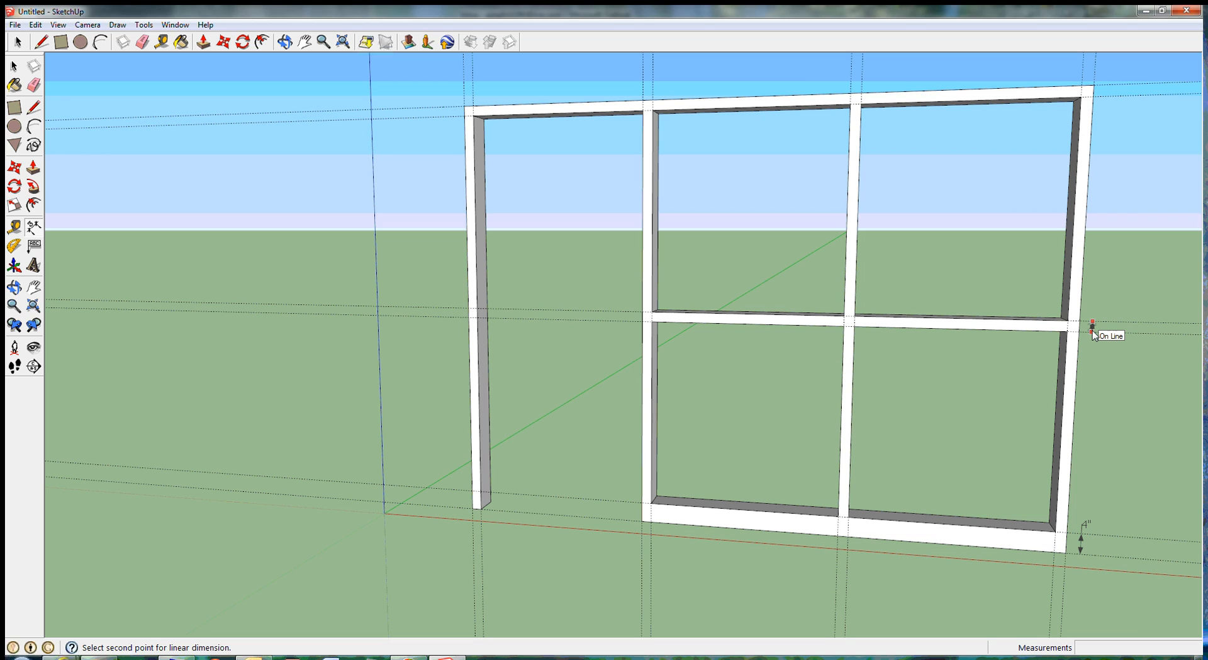
left_click(1093, 334)
left_click(1093, 334)
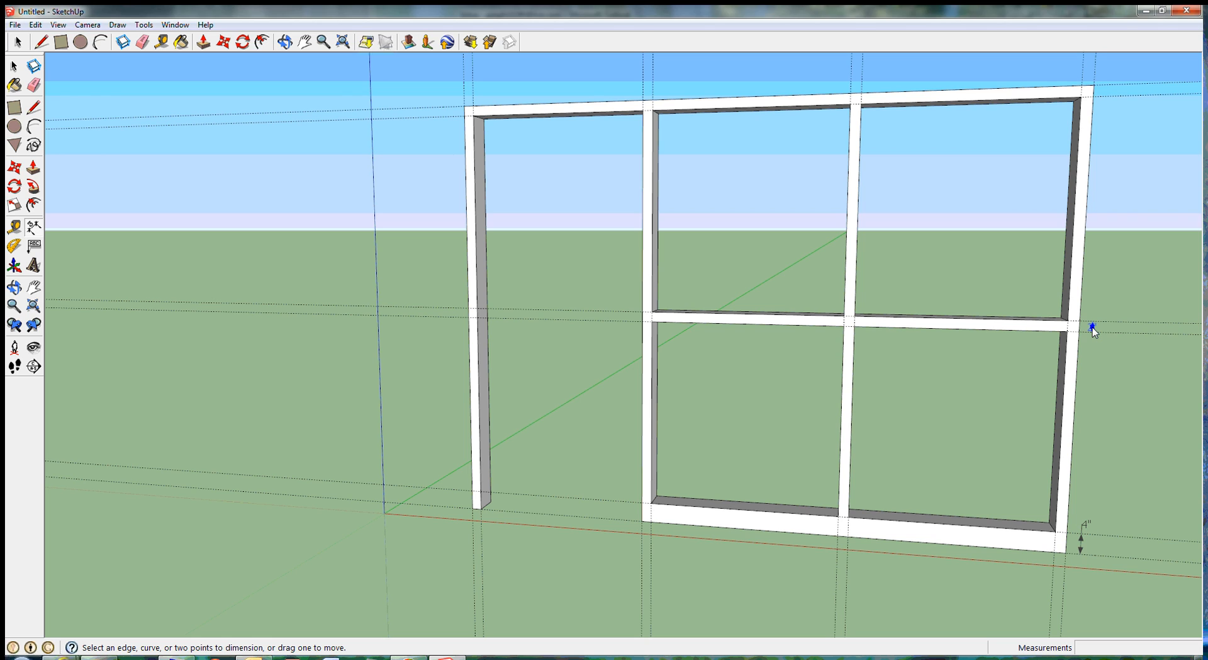
Step: Set the text position of the middle rail's dimension to Outside End
right_click(1092, 330)
mouse_move(1143, 396)
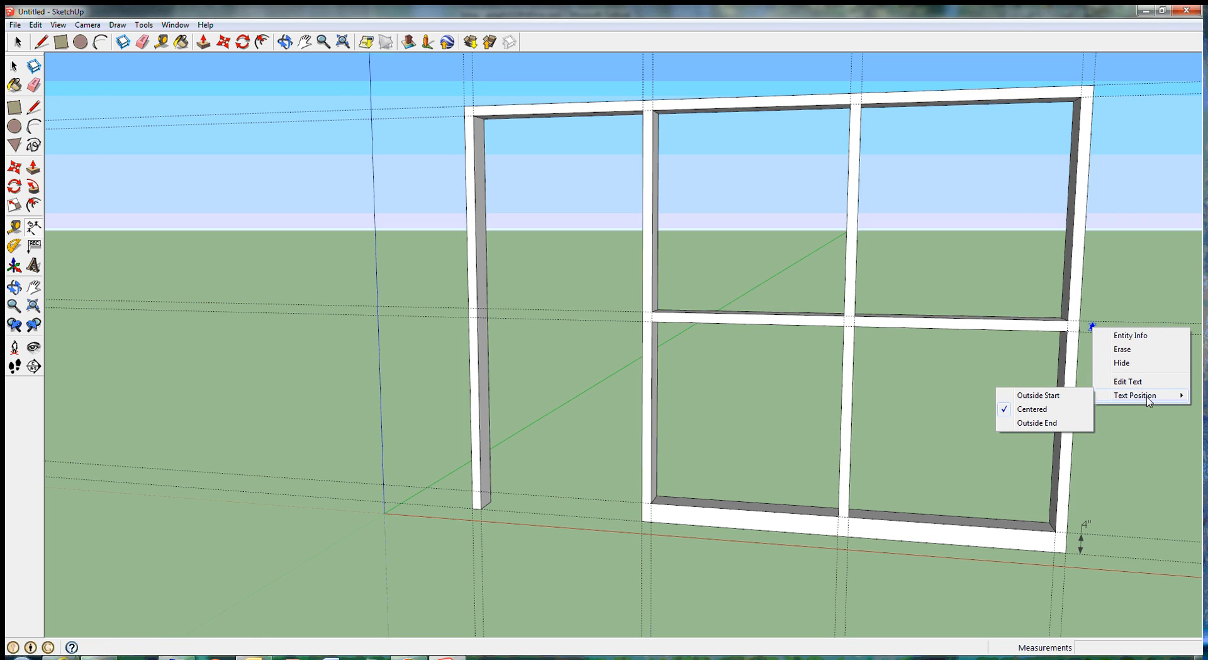
left_click(1048, 428)
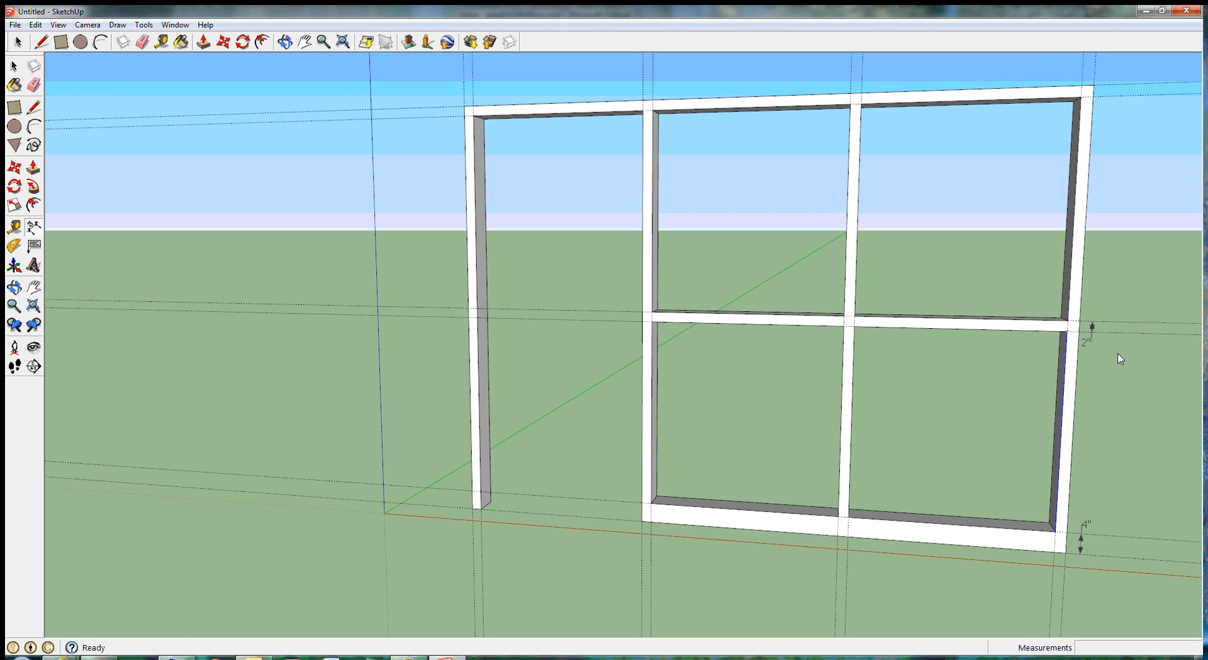
Step: Set the text position of the middle rail's dimension to Outside Start
left_click(1094, 332)
right_click(1093, 332)
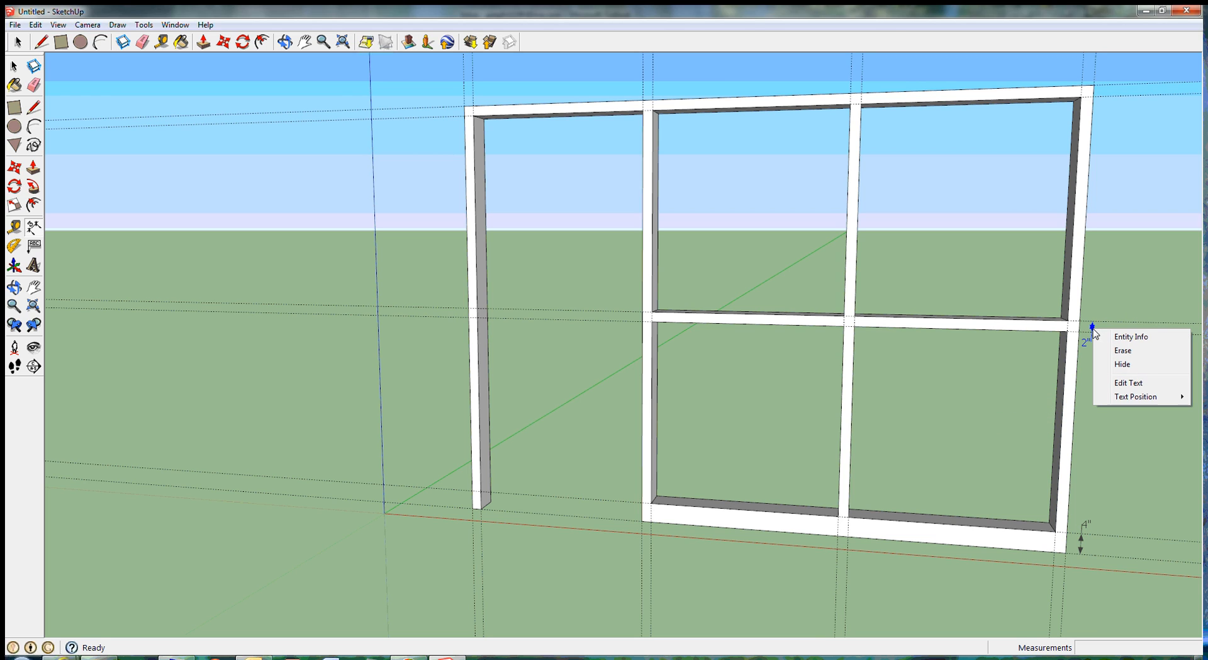
mouse_move(1136, 396)
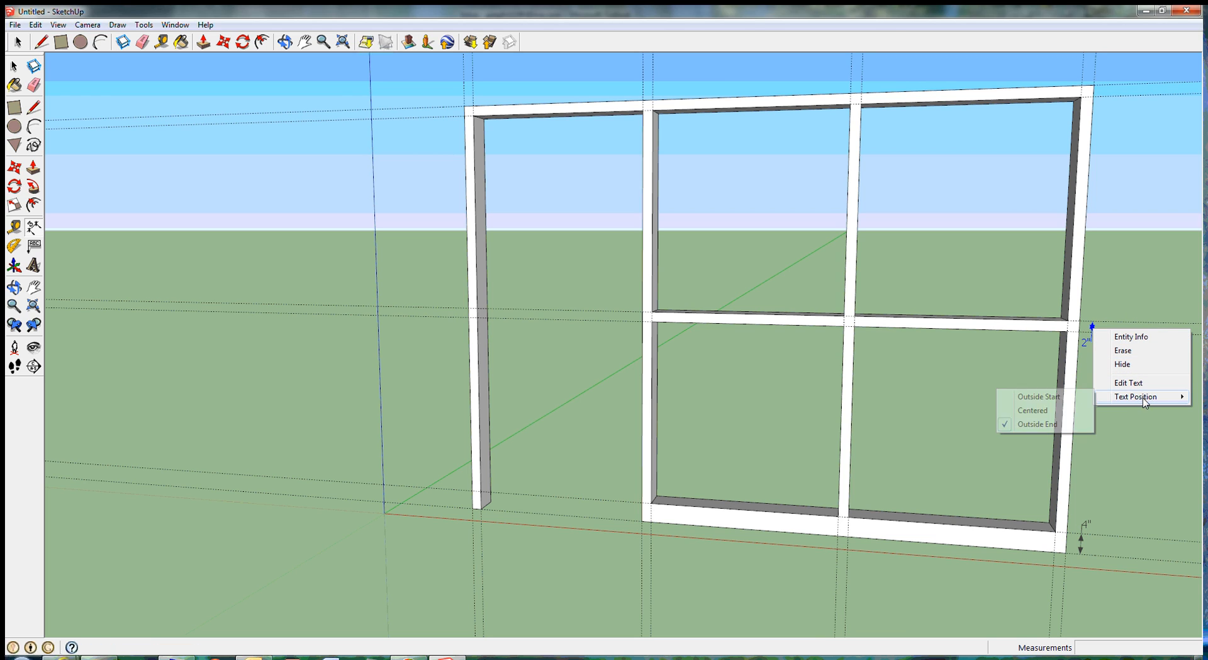
left_click(1060, 397)
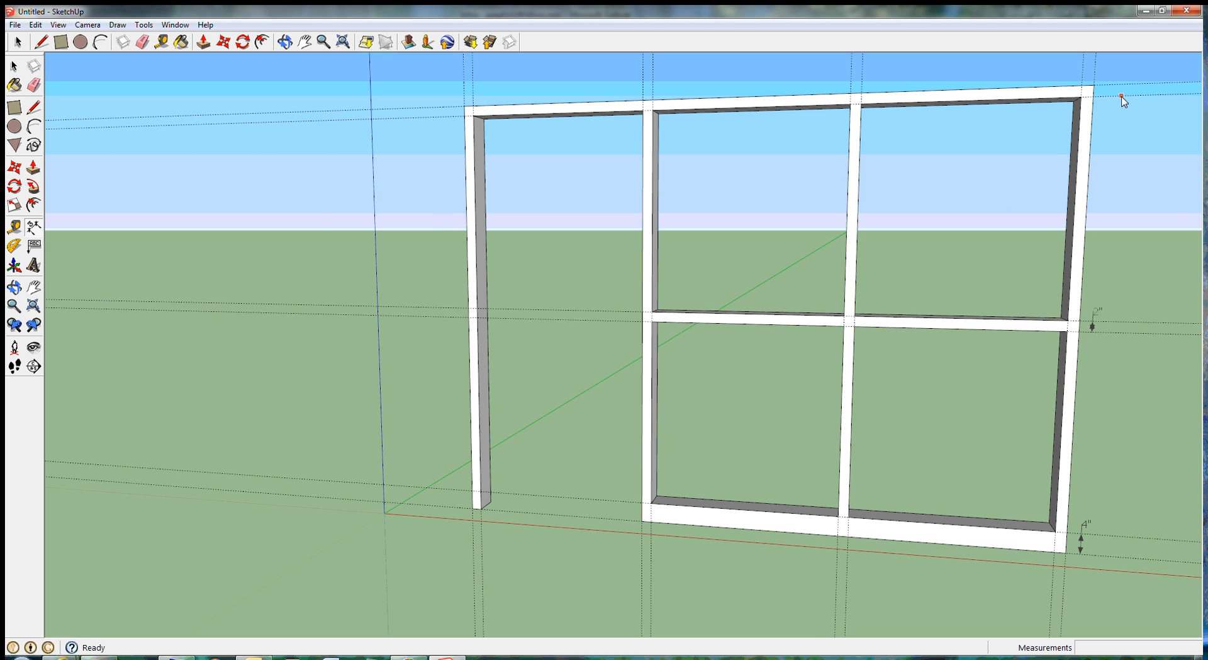
Step: Dimension the top rail's height between its guides at the wall's right end, with the text positioned at Outside End
scroll(1124, 101, "up", 2)
scroll(1124, 101, "down", 3)
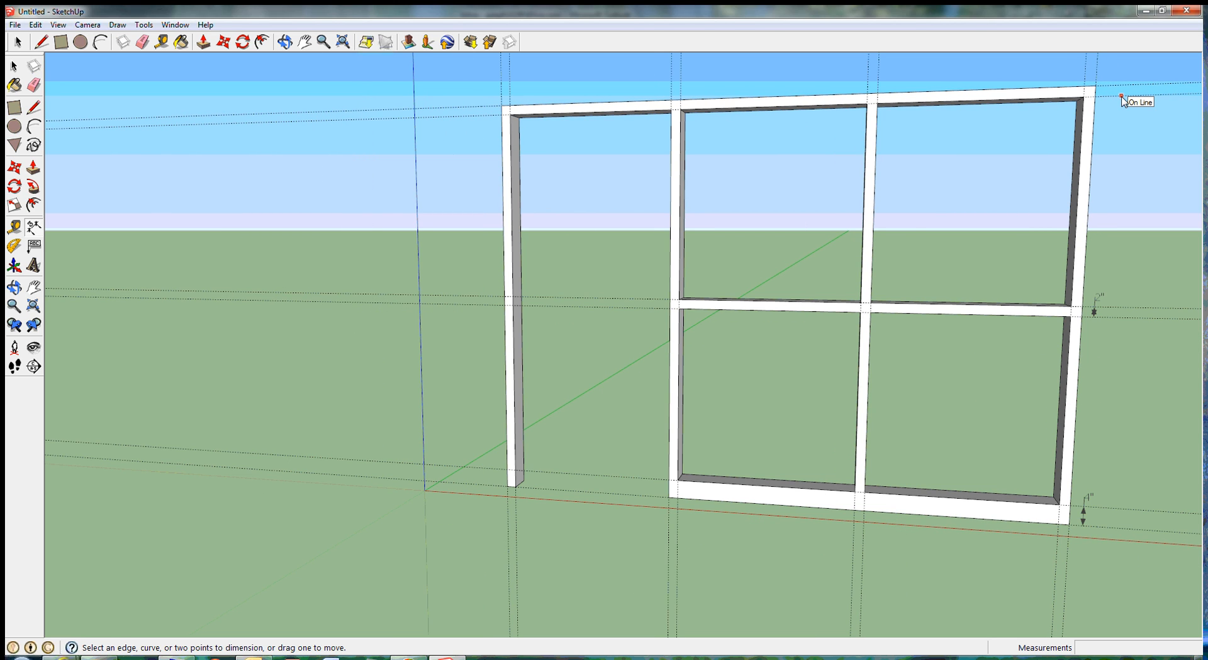
scroll(1123, 98, "up", 1)
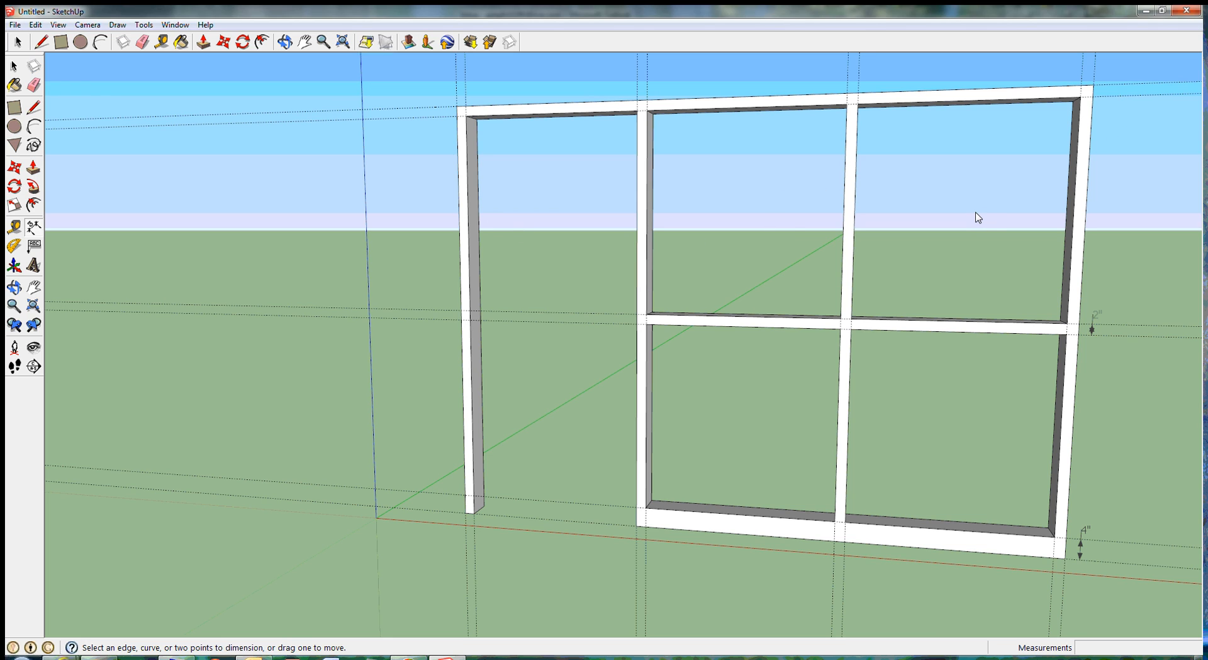
middle_click_drag(976, 212, 907, 272, "shift")
scroll(906, 277, "up", 1)
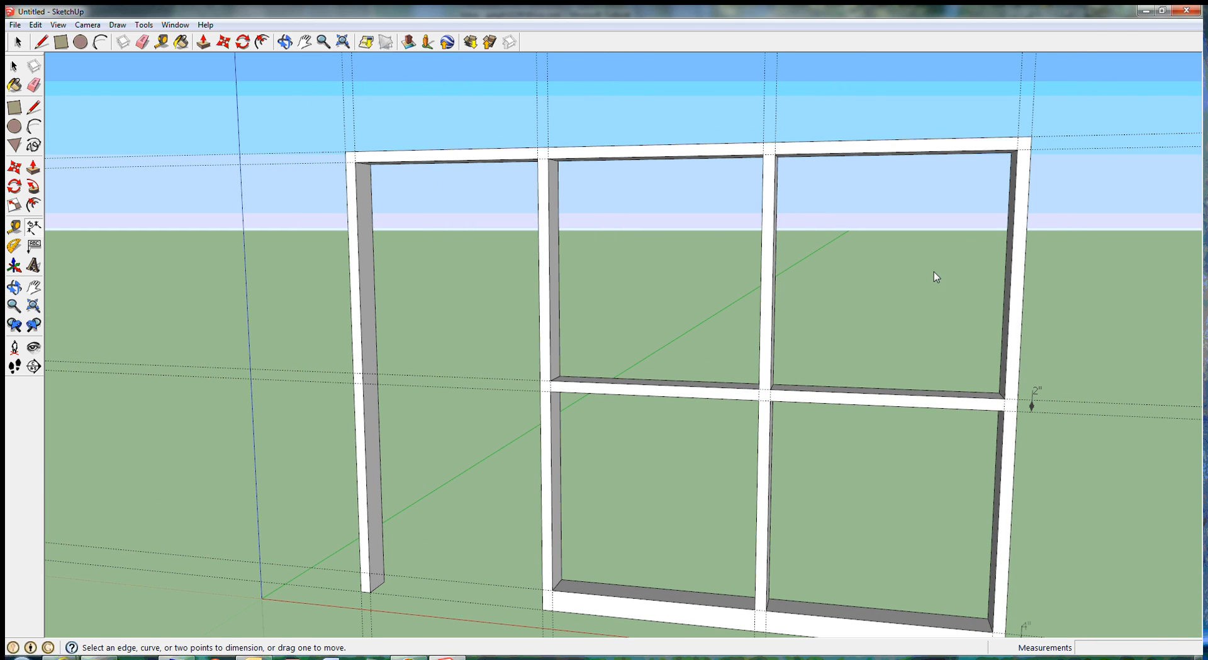
left_click(1046, 139)
left_click(1048, 149)
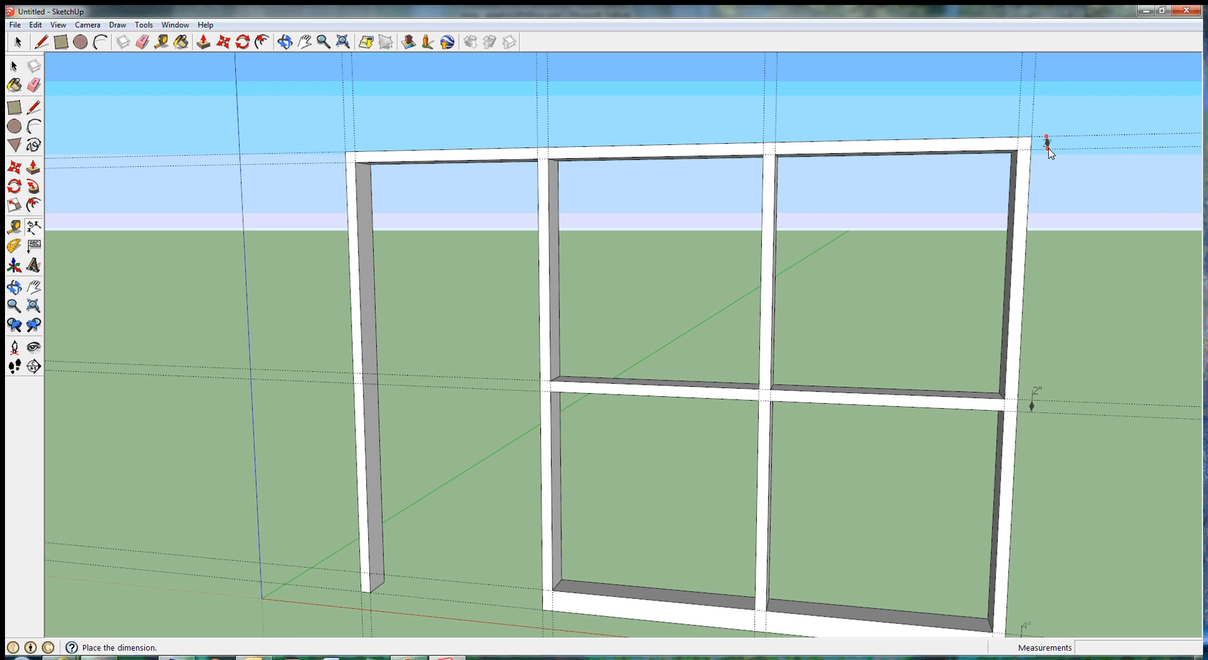
left_click(1049, 152)
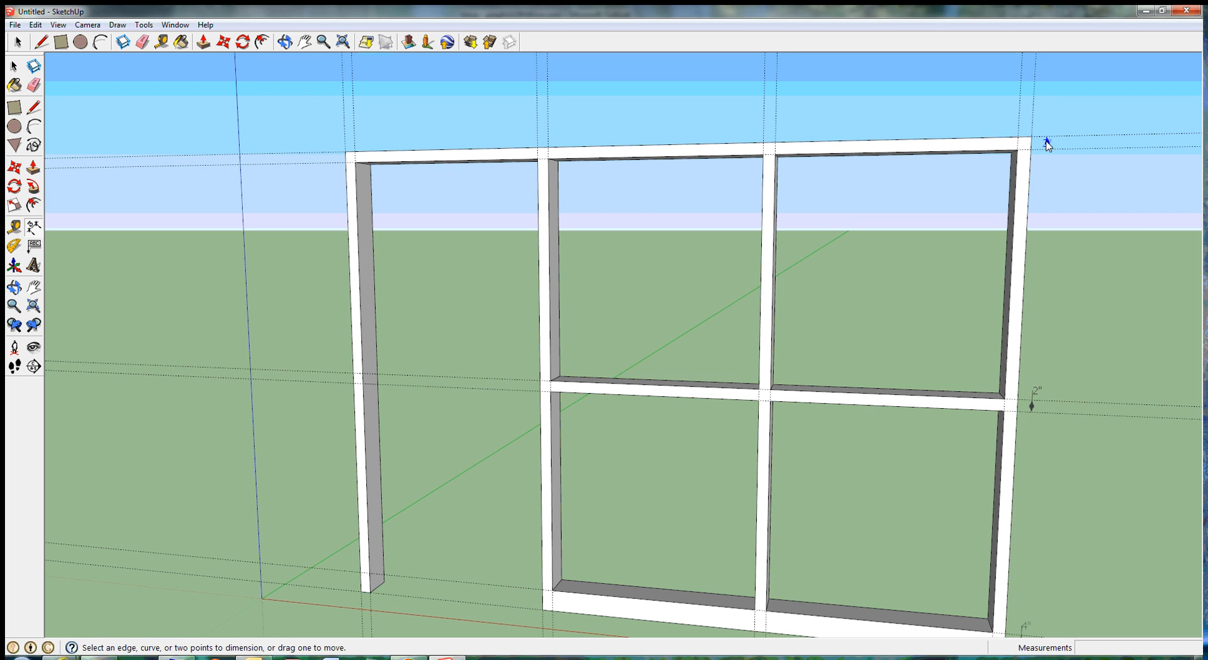
right_click(1048, 145)
mouse_move(1098, 212)
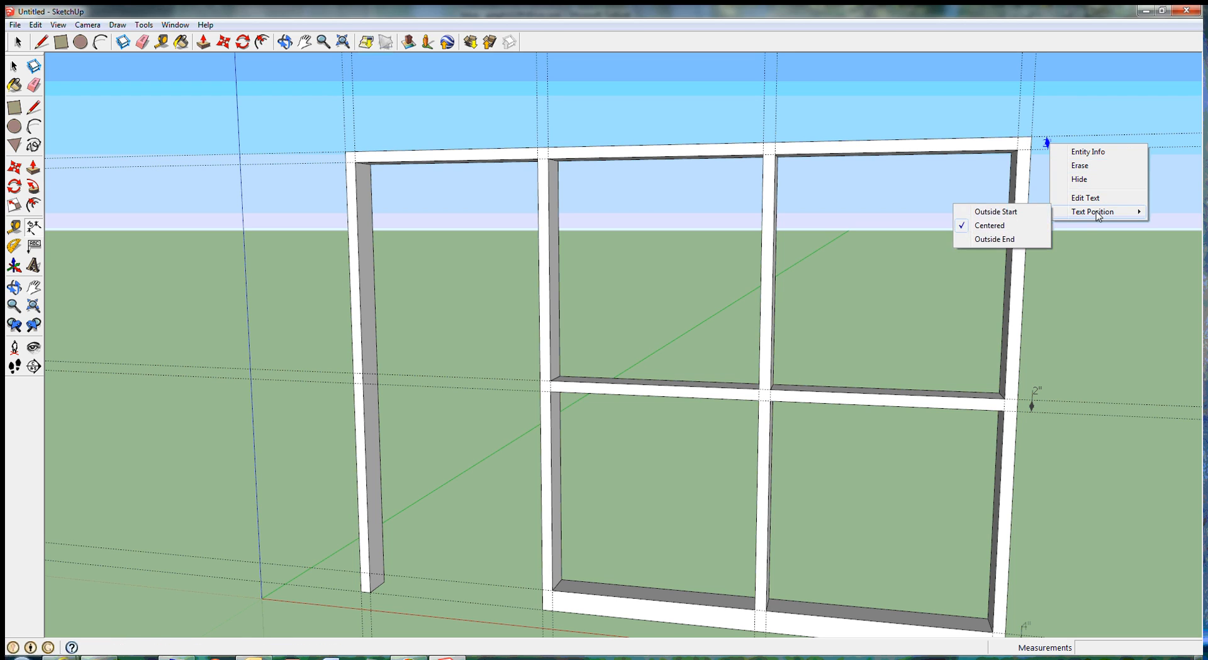
left_click(1006, 239)
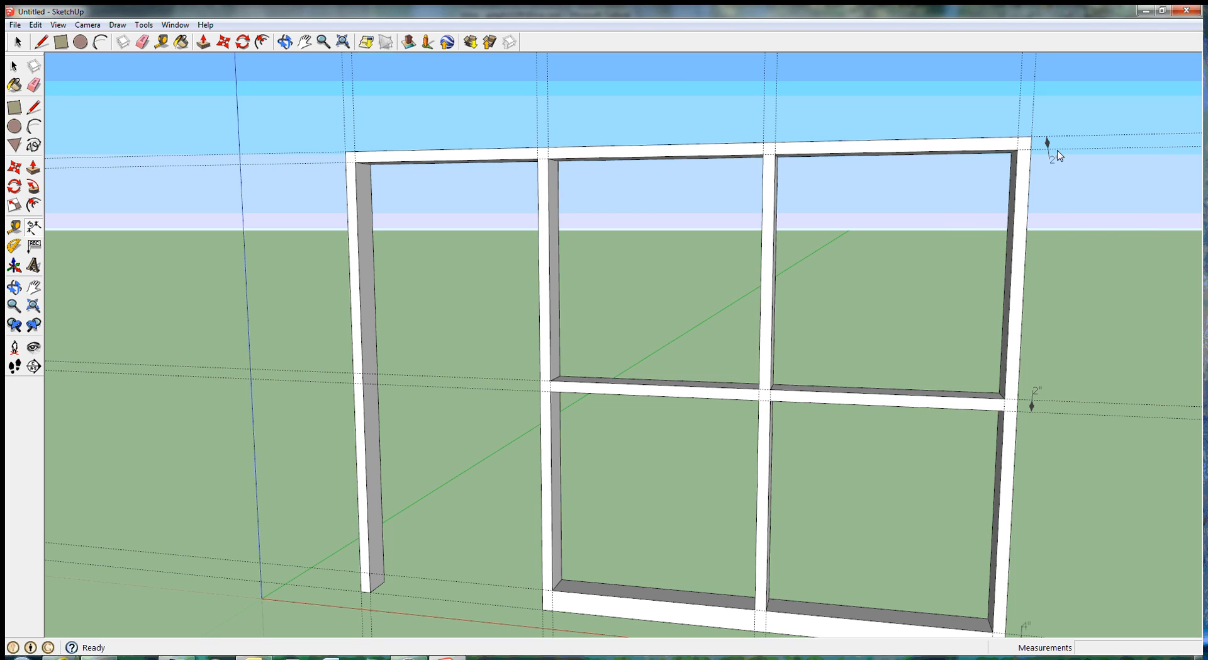
Step: Dimension the right end post's width between its guides above the wall, with the text positioned at Outside End
left_click(1024, 119)
left_click(1030, 118)
left_click(1031, 122)
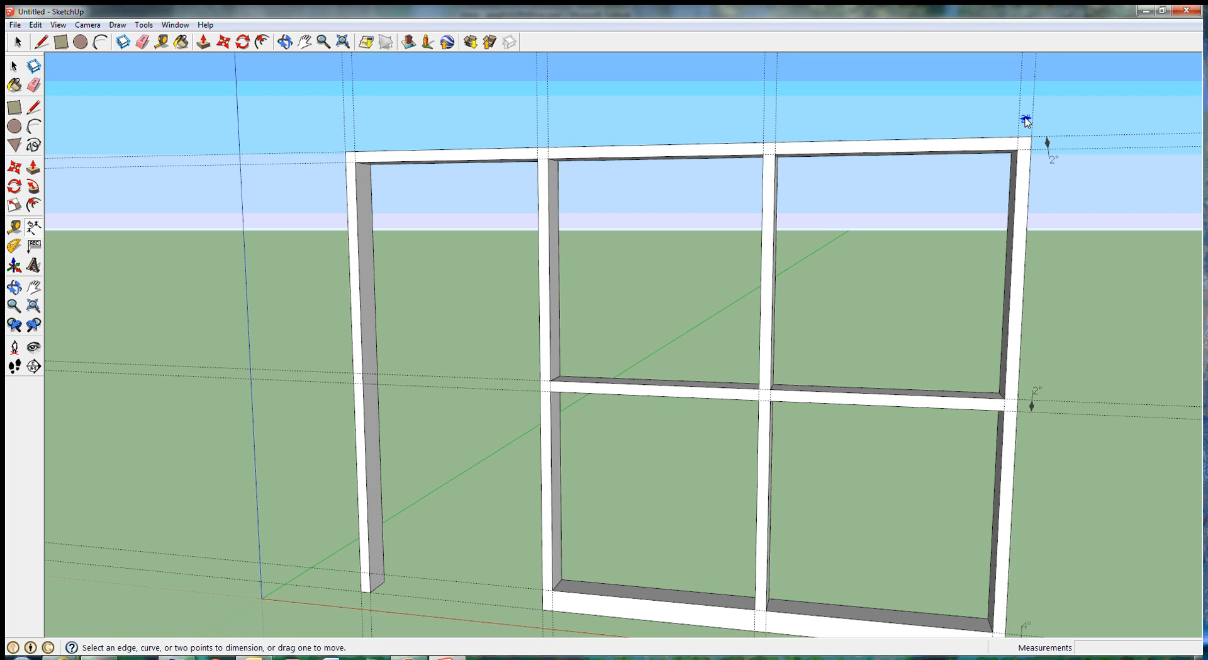
right_click(1027, 118)
mouse_move(1062, 189)
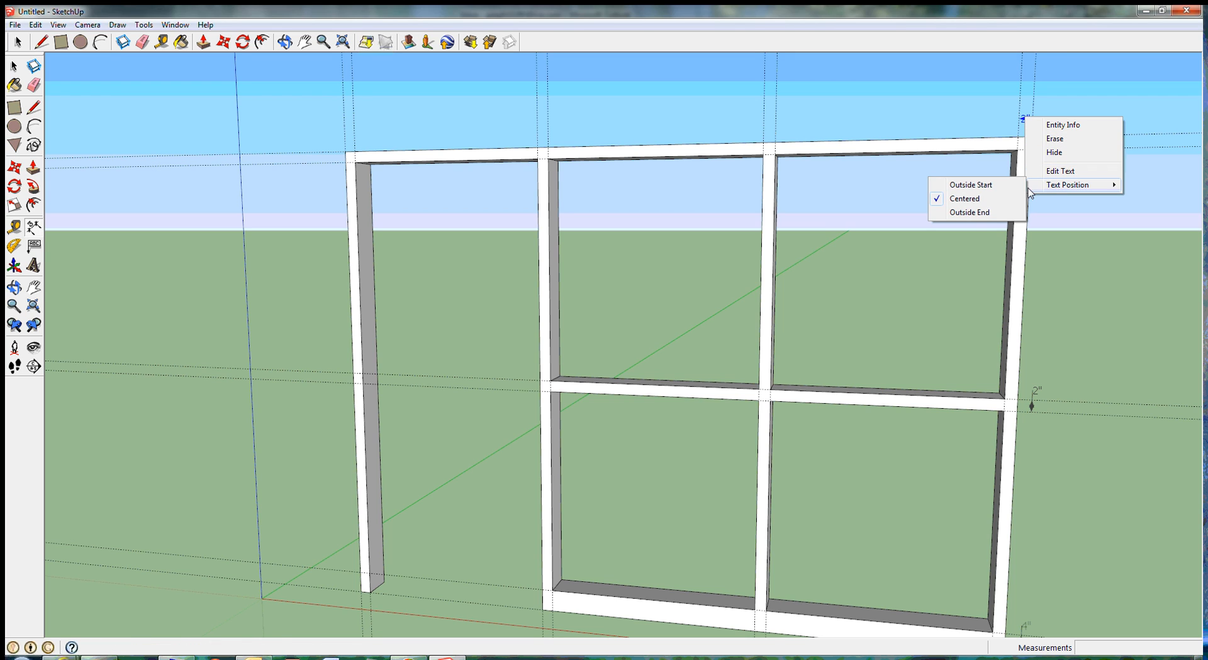
left_click(972, 212)
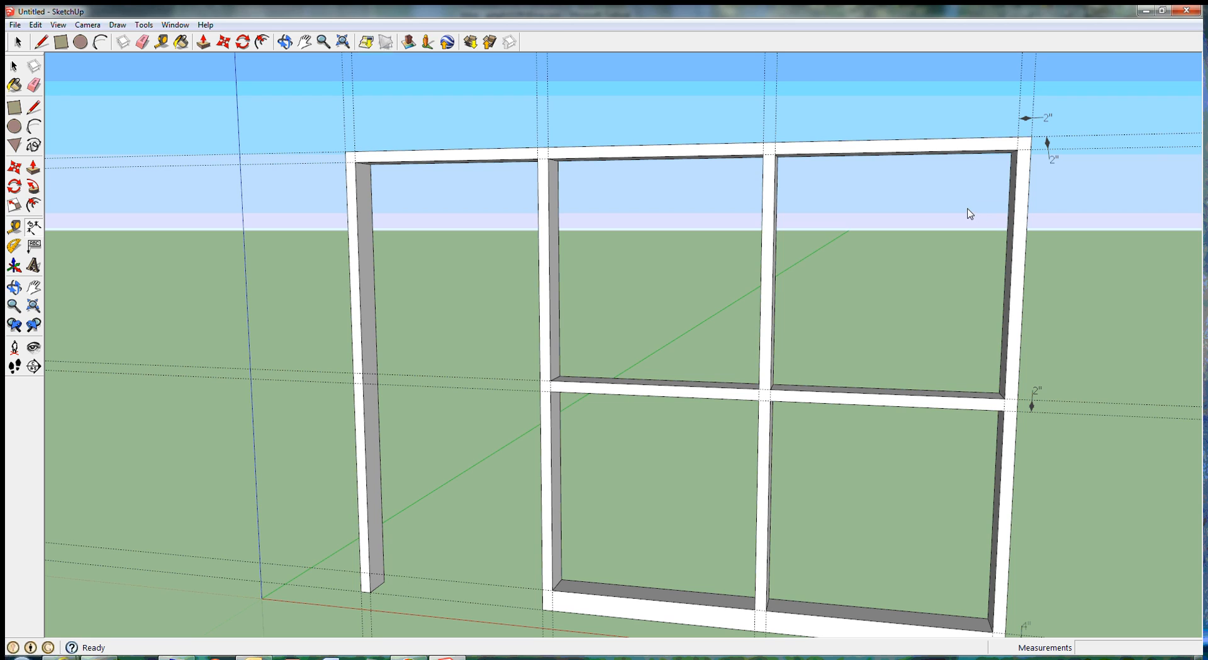
Step: Dimension the width of the post between the middle and right bays above the wall, with the text at Outside End
left_click(764, 126)
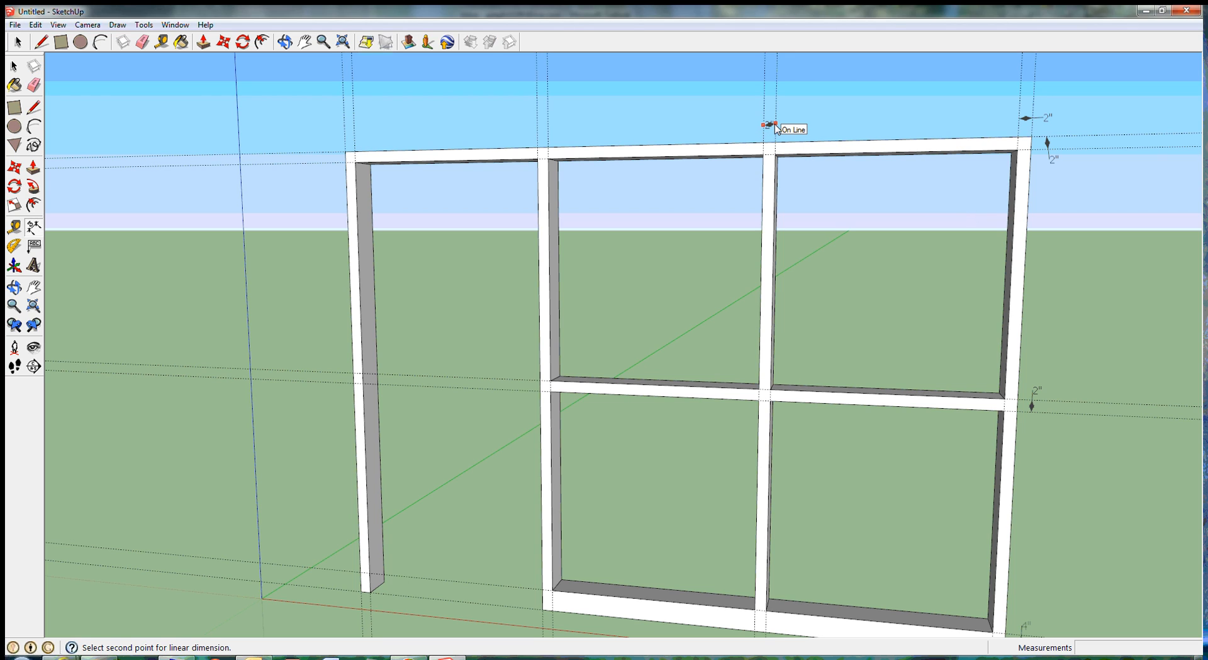
left_click(775, 126)
left_click(776, 126)
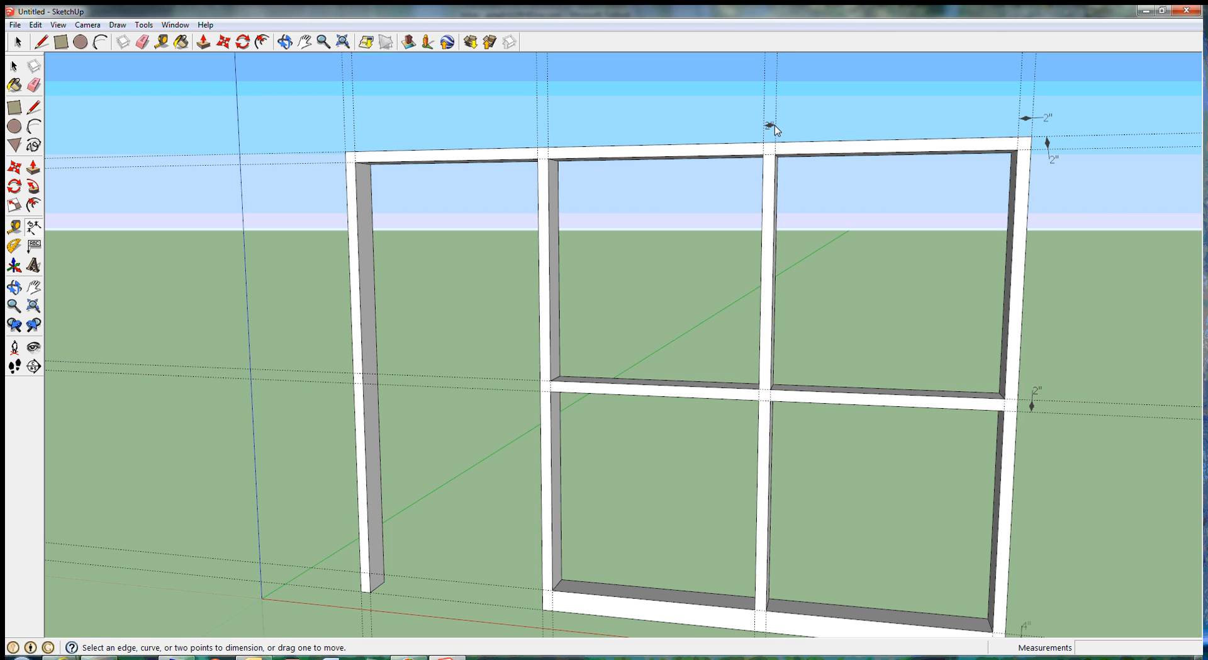
right_click(769, 126)
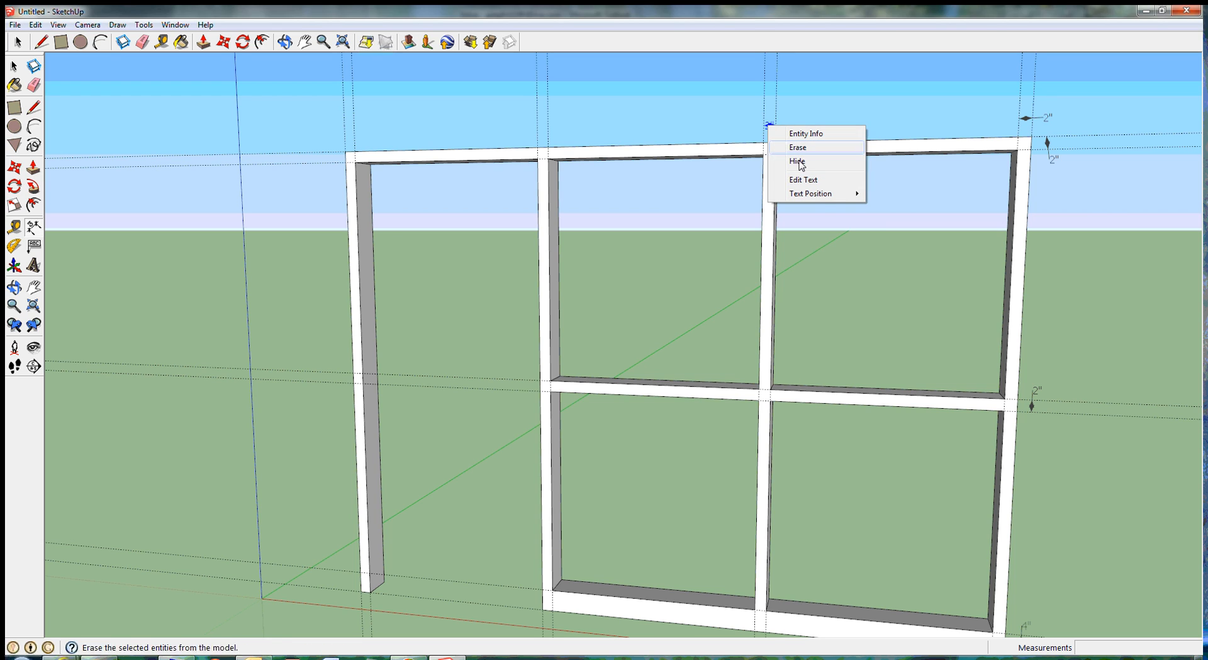
mouse_move(822, 196)
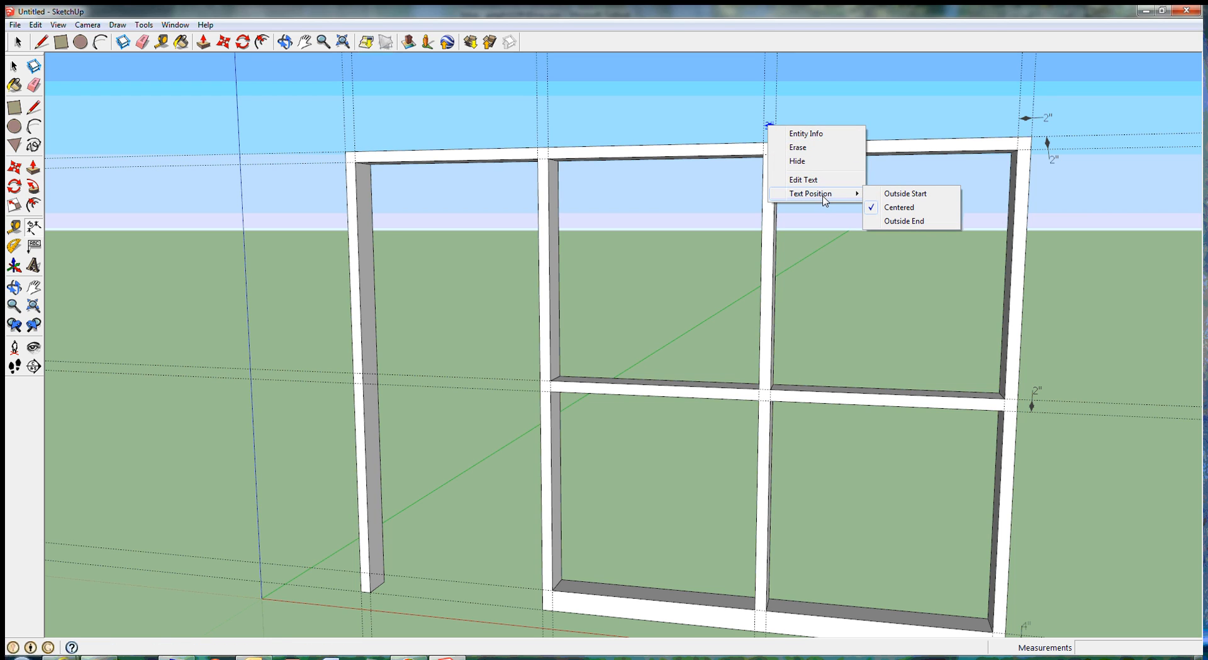
left_click(896, 221)
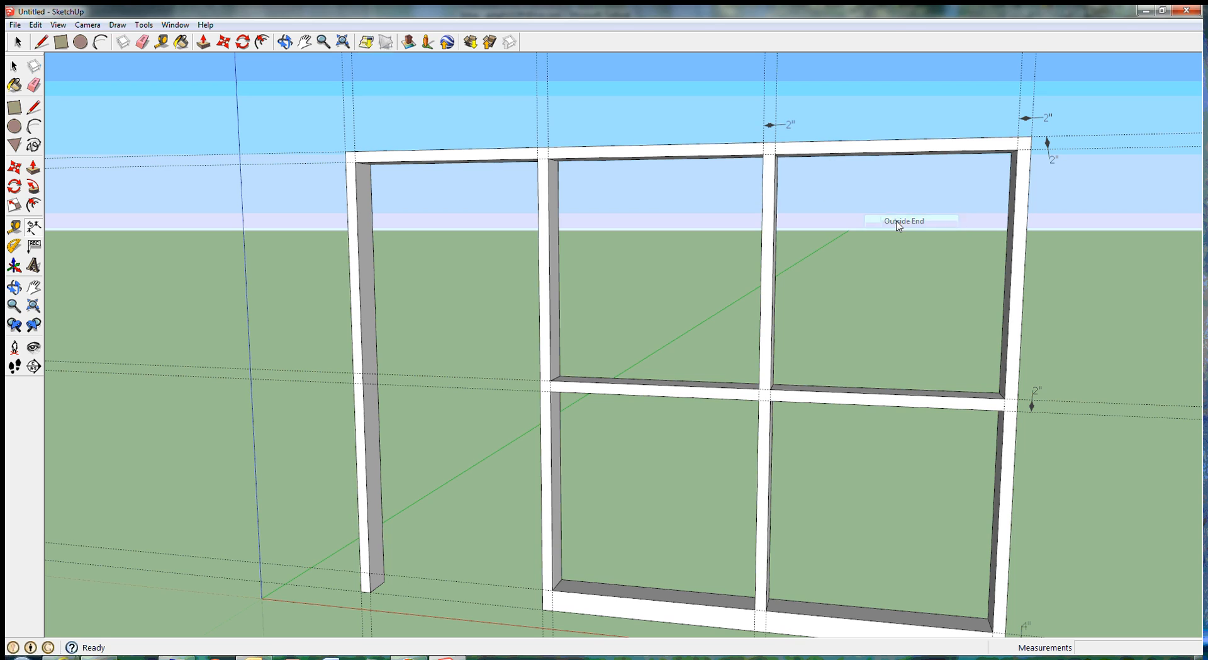
Step: Dimension the width of the post between the door opening and the middle bay above the wall, with the text at Outside End
left_click(539, 128)
left_click(549, 129)
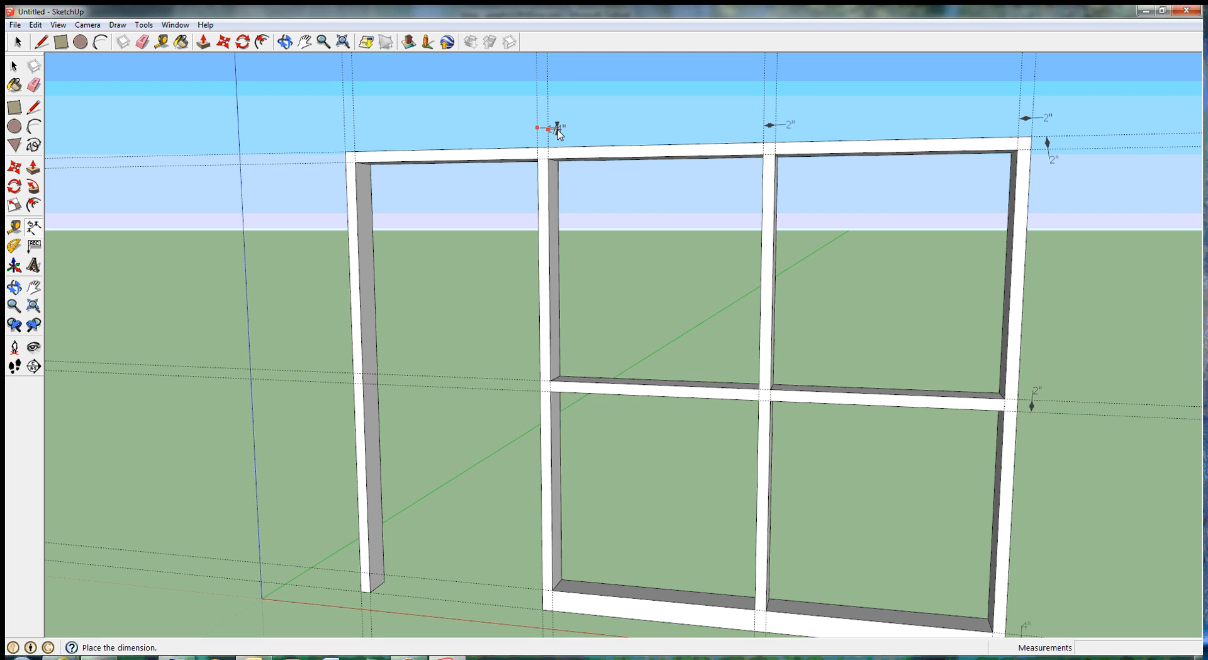
left_click(548, 128)
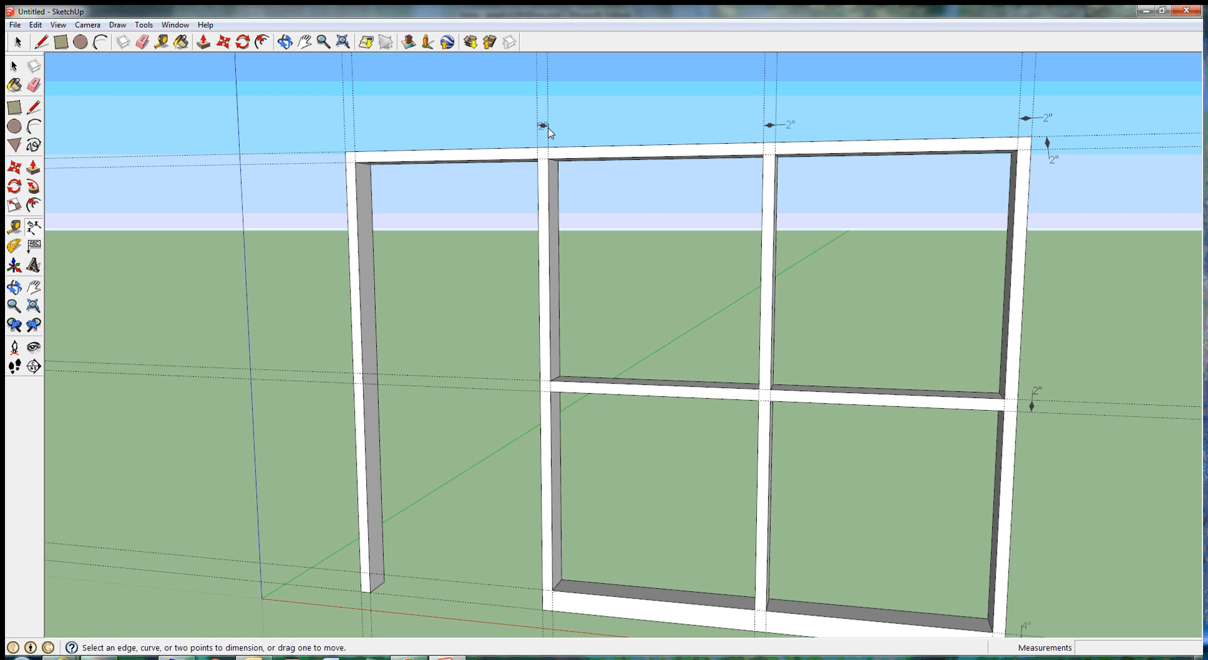
right_click(545, 127)
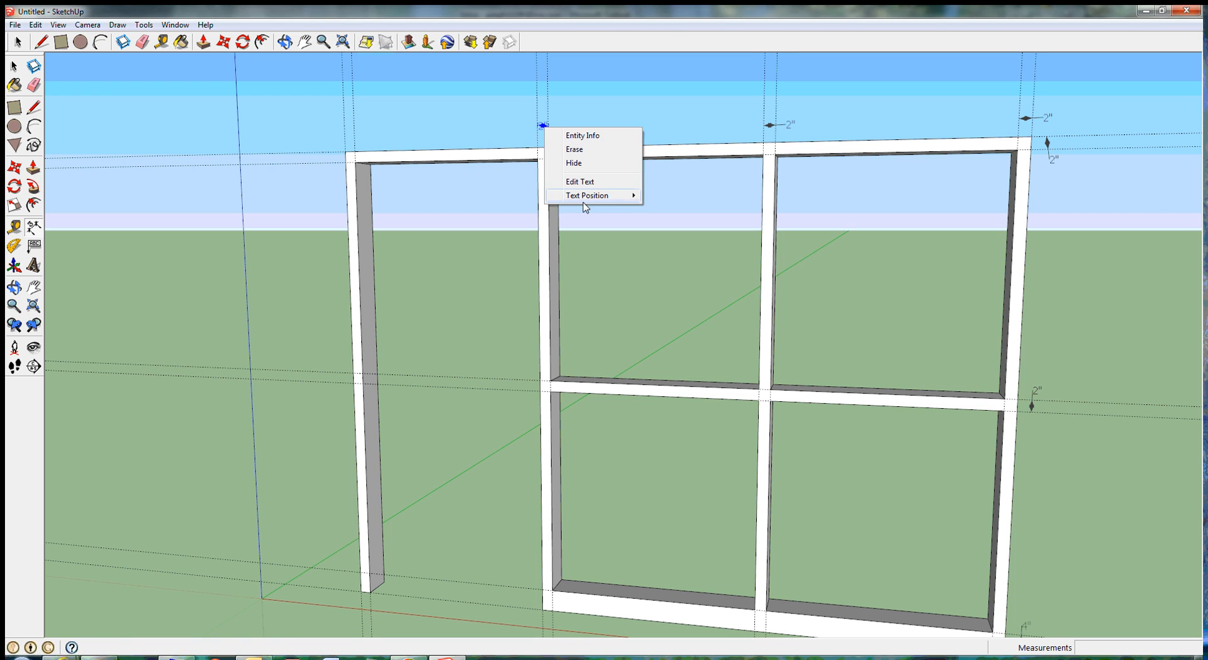
mouse_move(591, 196)
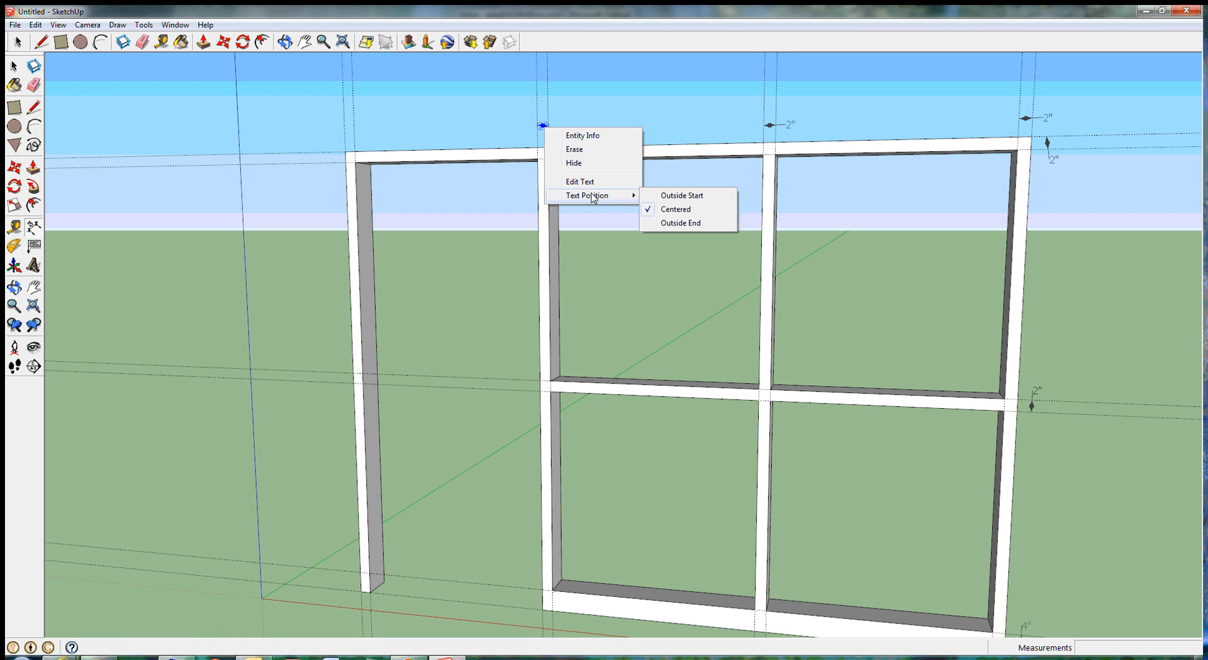
left_click(676, 223)
Step: Dimension the left end post's width between its guides above the wall, with the text positioned at Outside End
left_click(344, 131)
left_click(353, 131)
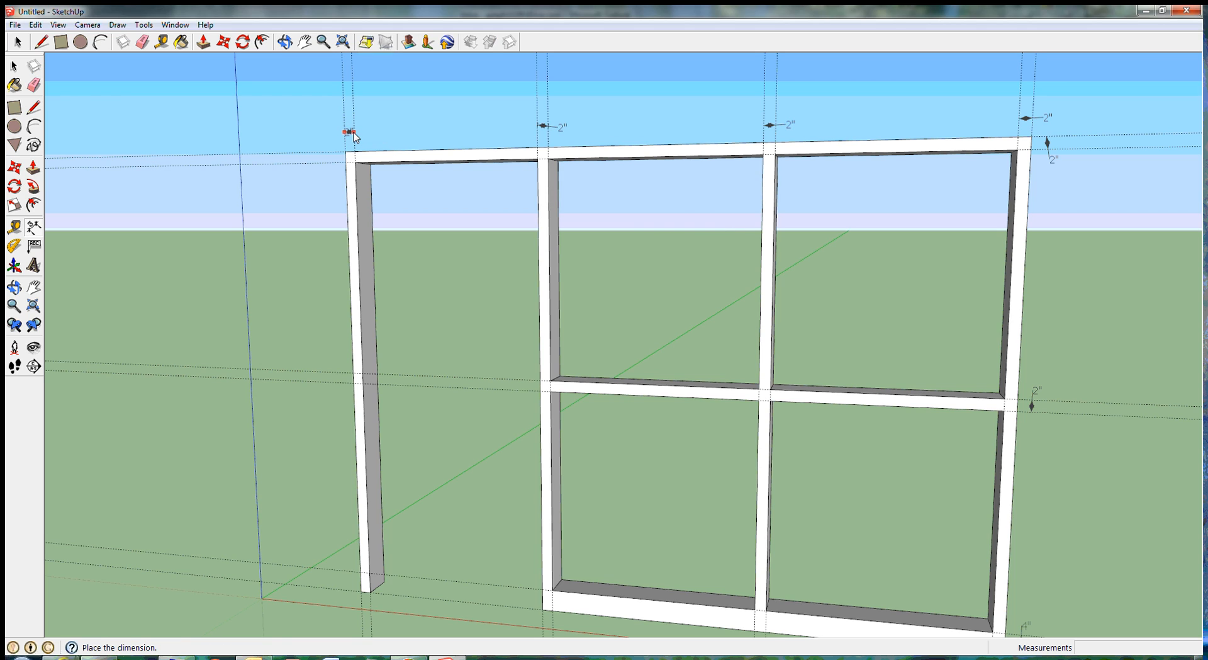
left_click(354, 133)
right_click(350, 132)
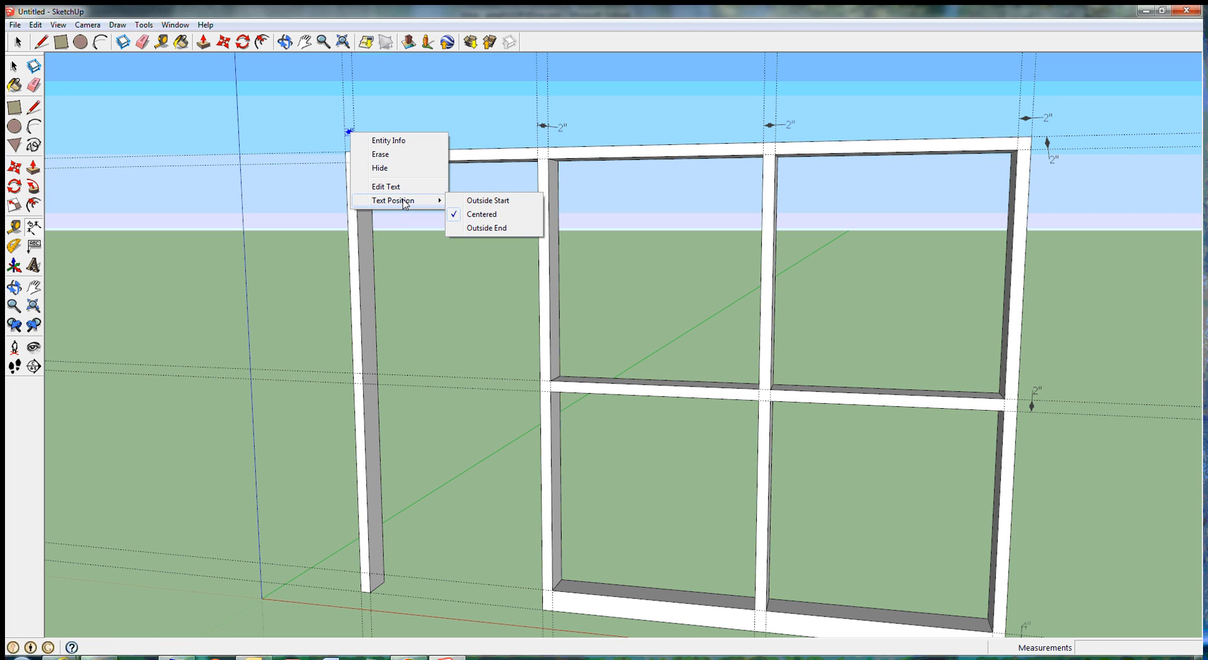
left_click(486, 228)
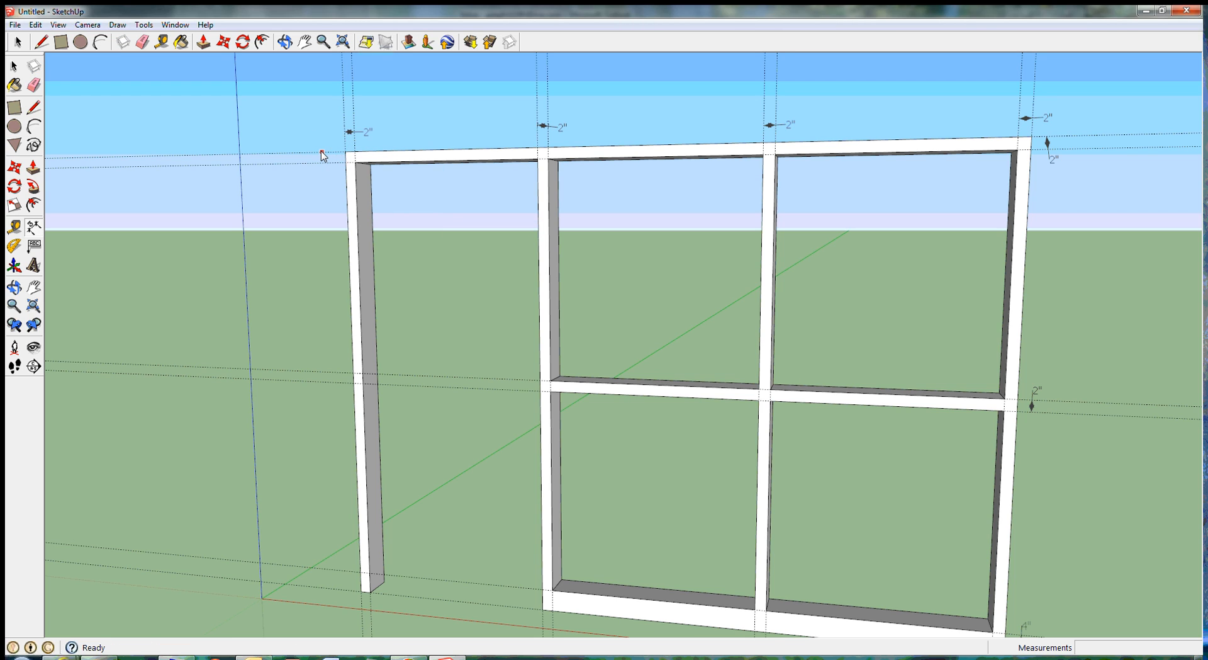
Step: Dimension the top rail's height between its guides at the wall's left end, with the text positioned at Outside End
left_click(324, 152)
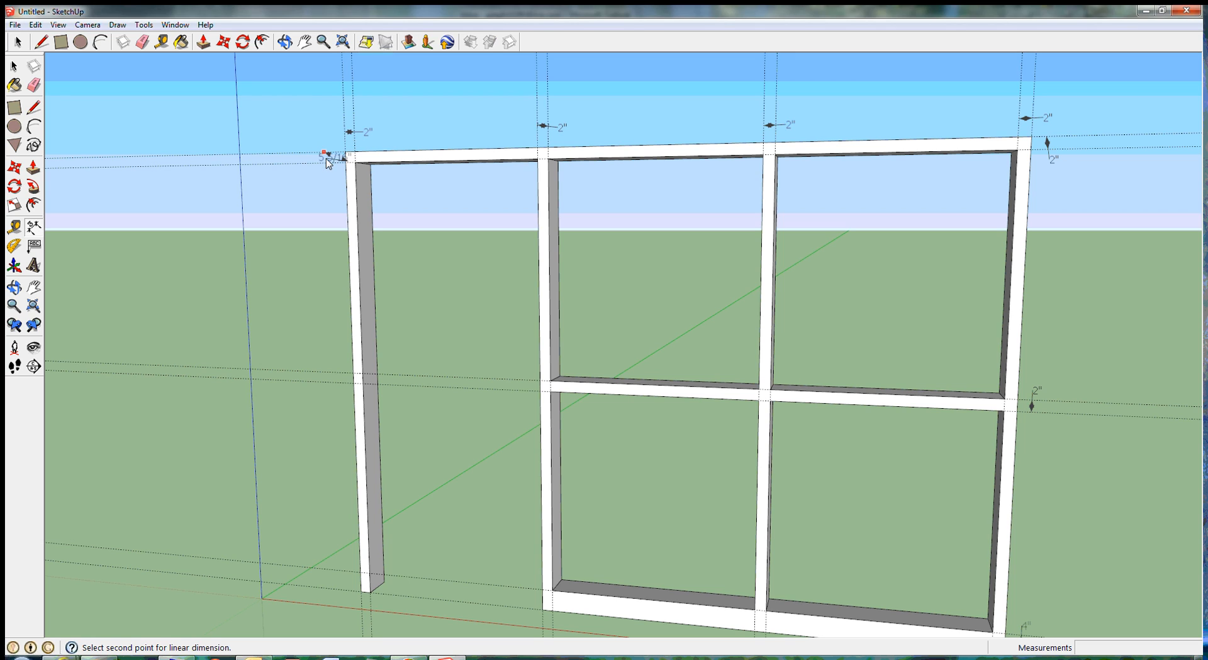
left_click(324, 161)
left_click(325, 166)
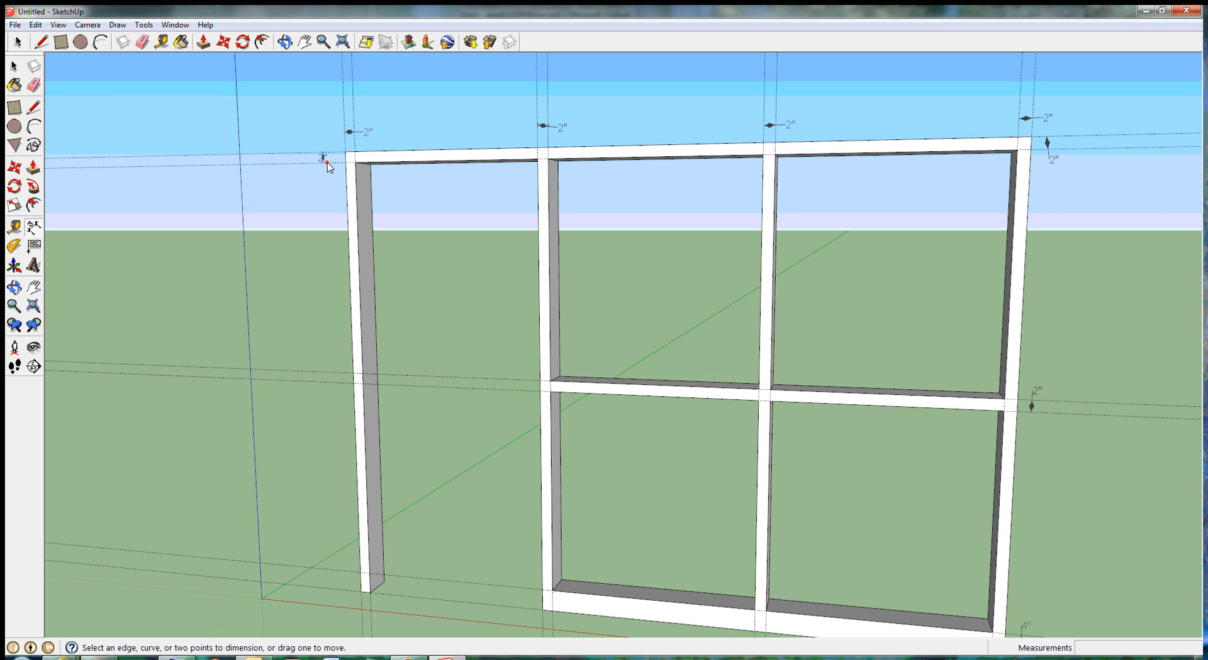
right_click(323, 160)
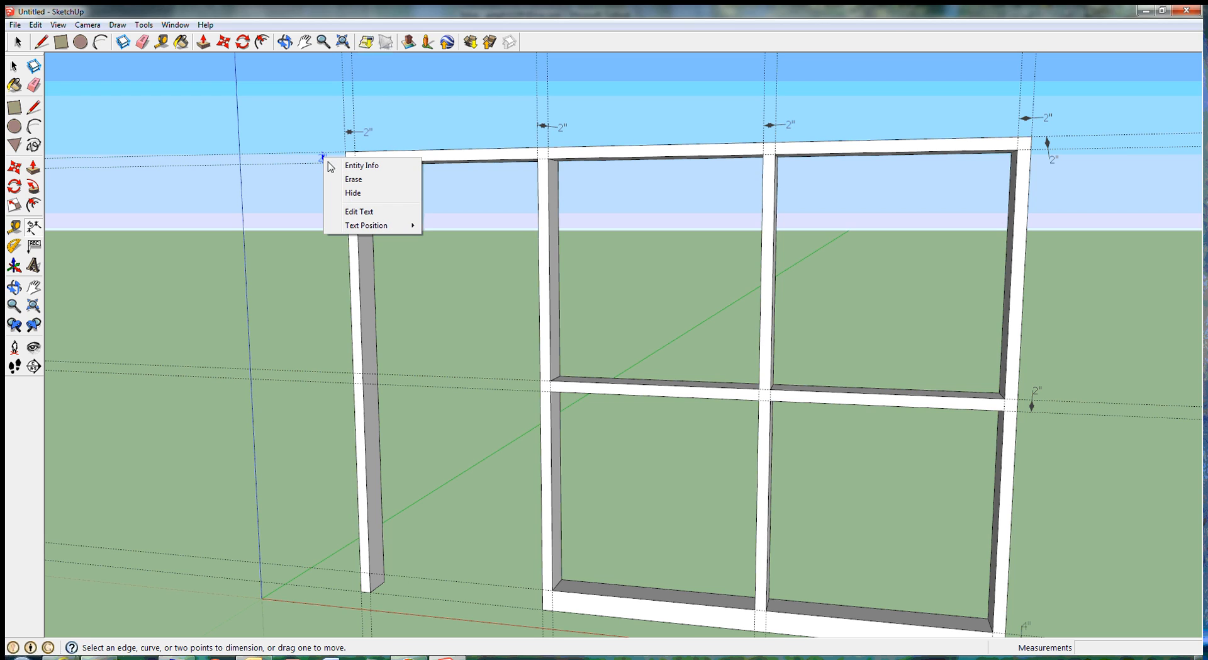
mouse_move(376, 228)
left_click(459, 252)
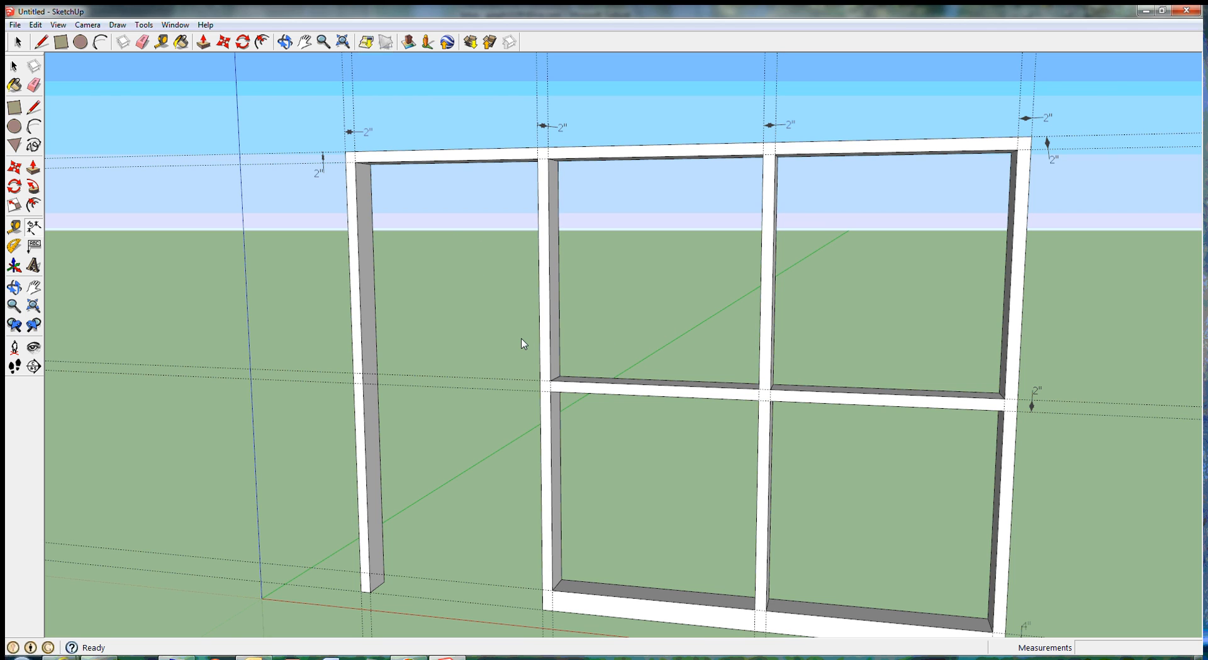
Step: Dimension the door opening's height along the left post's inner edge, placing the dimension inside the opening
scroll(521, 343, "up", 2)
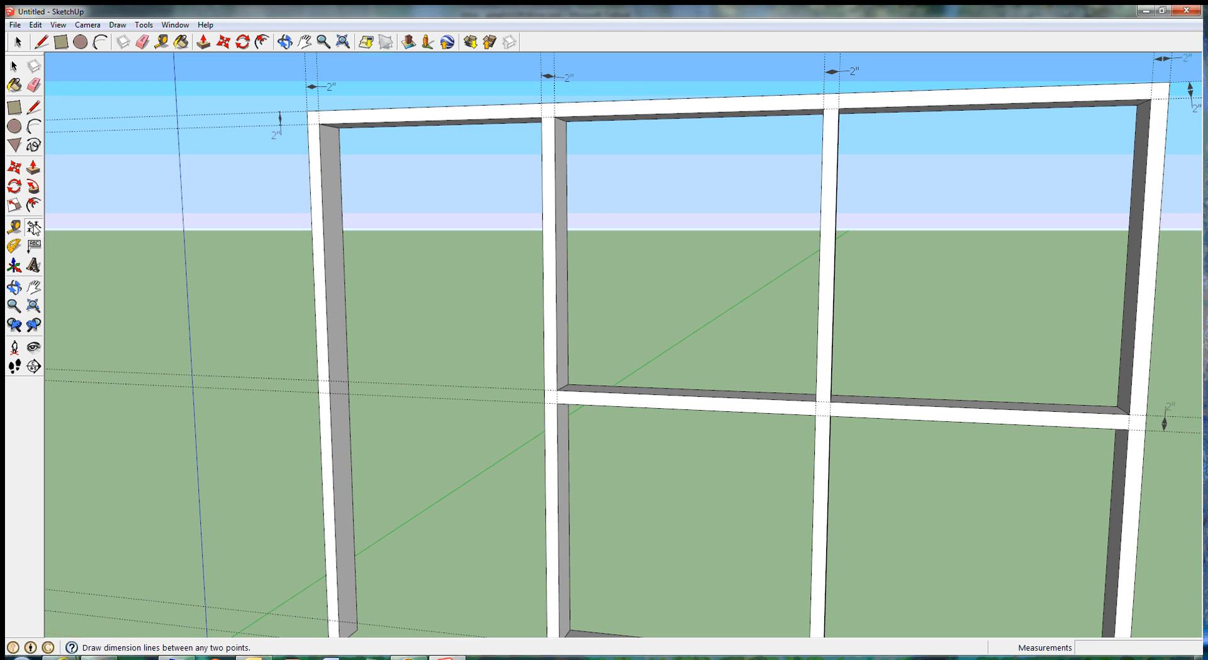
left_click(33, 227)
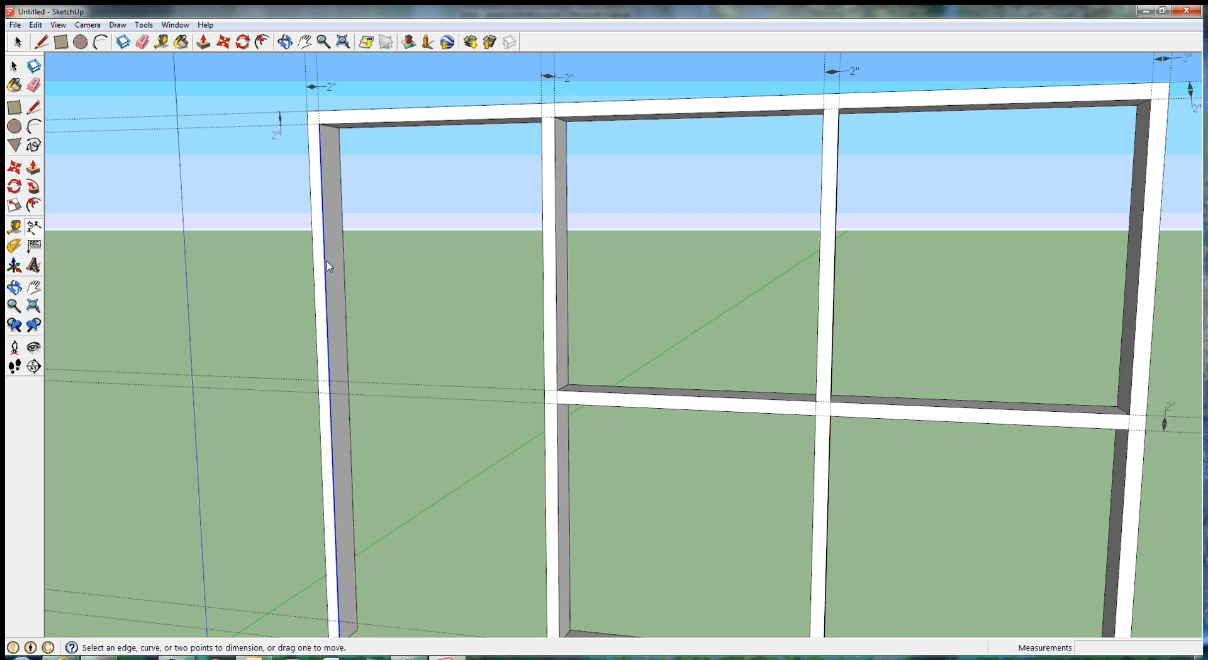
left_click(325, 262)
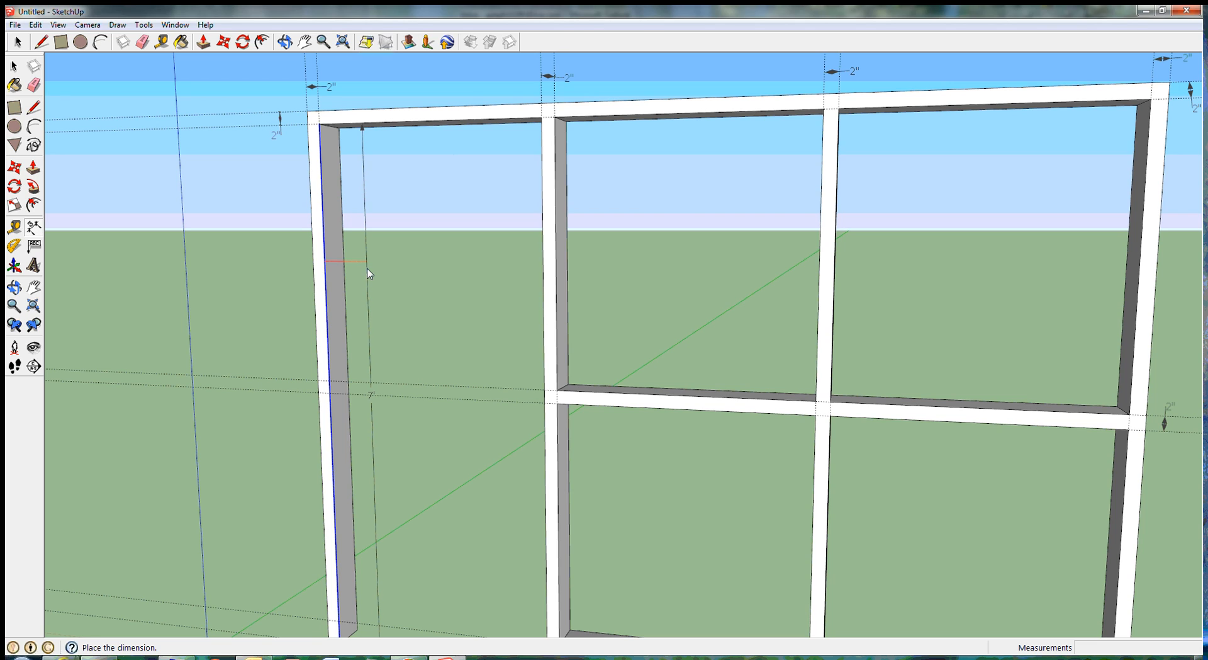
left_click(369, 272)
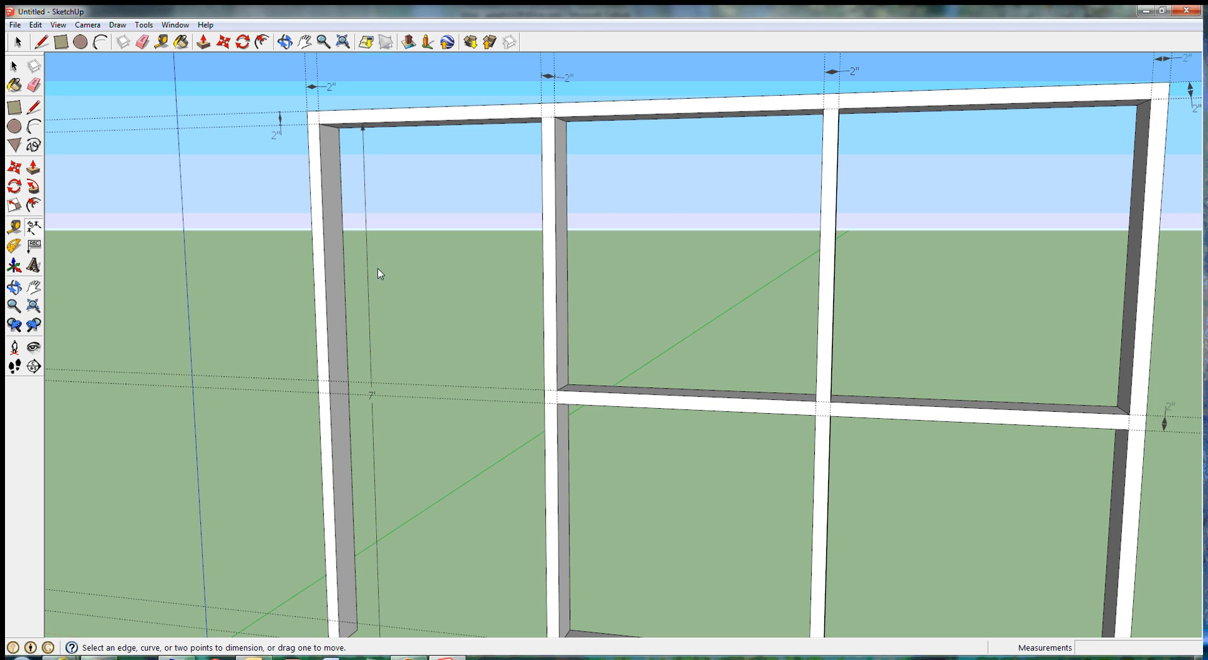
Step: Dimension the heights of the two upper panel openings, placing each dimension inside its opening near the left edge
left_click(556, 244)
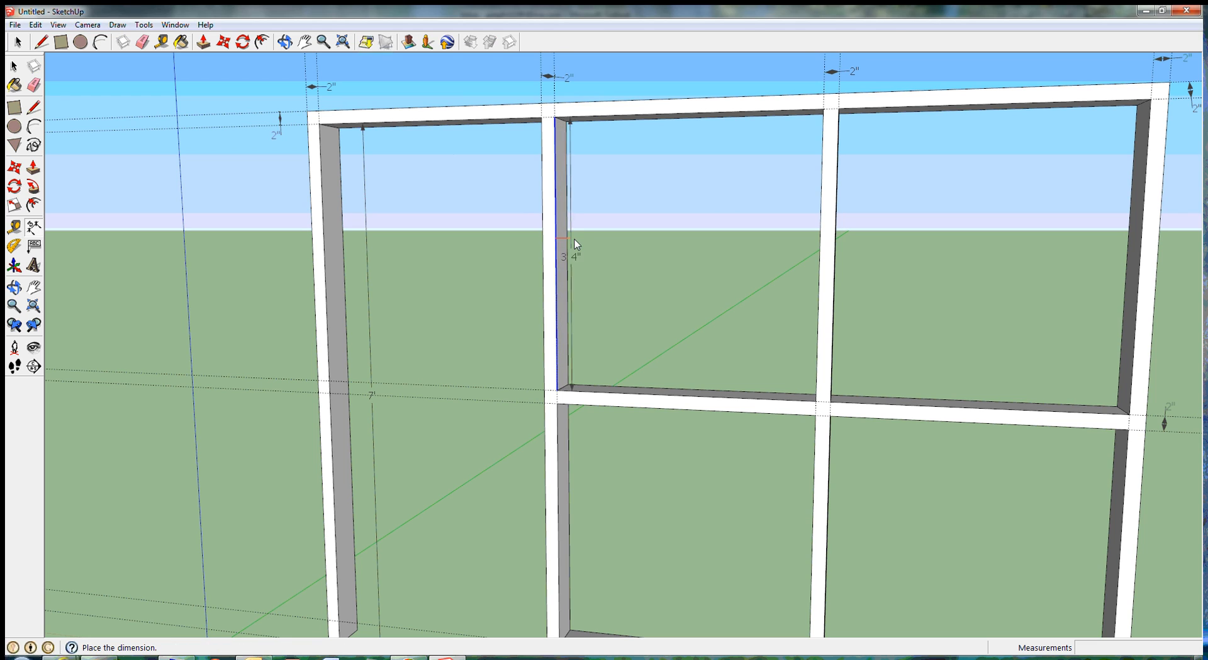
left_click(590, 246)
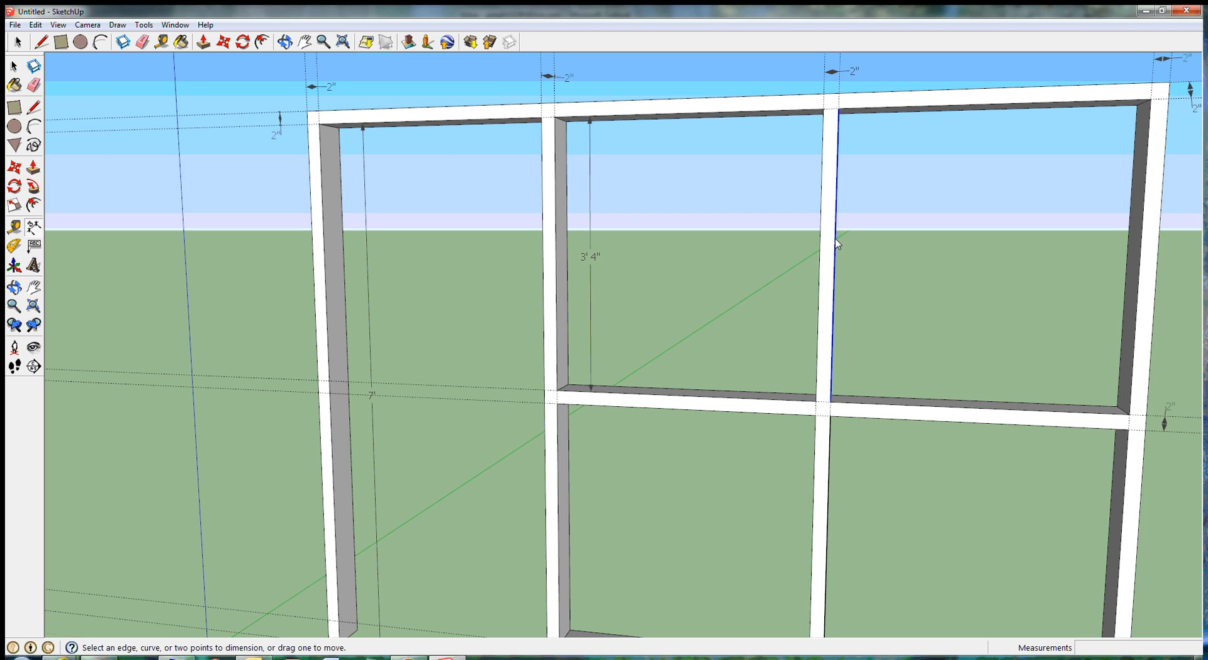
left_click(837, 242)
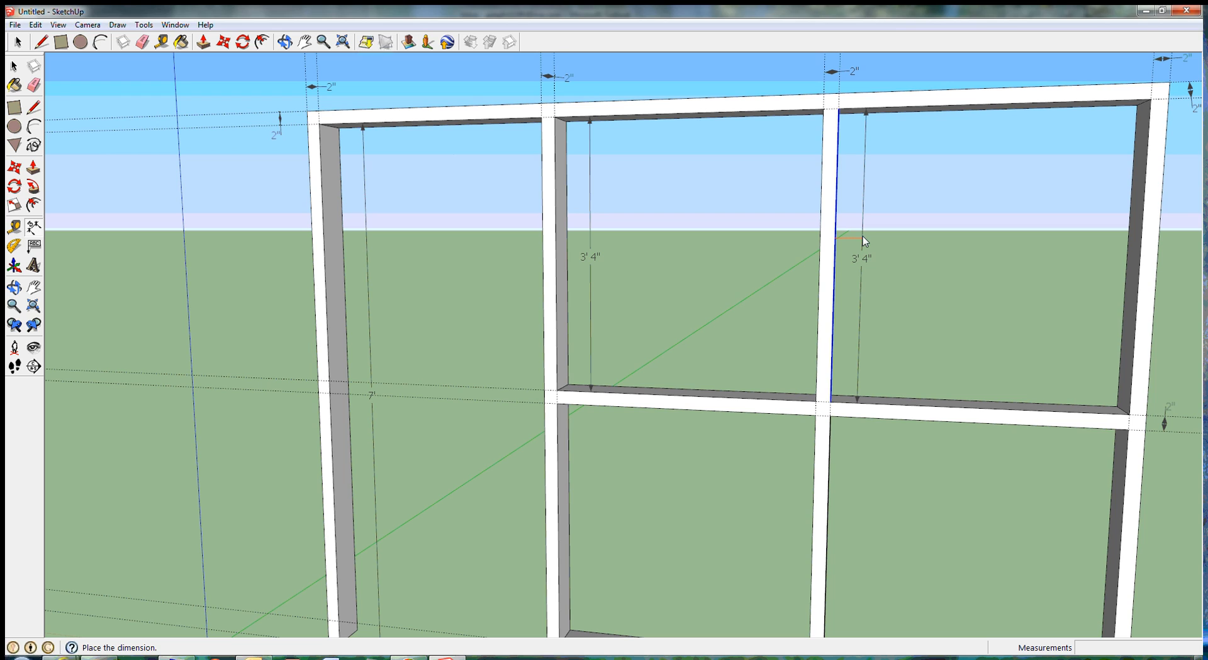
left_click(865, 241)
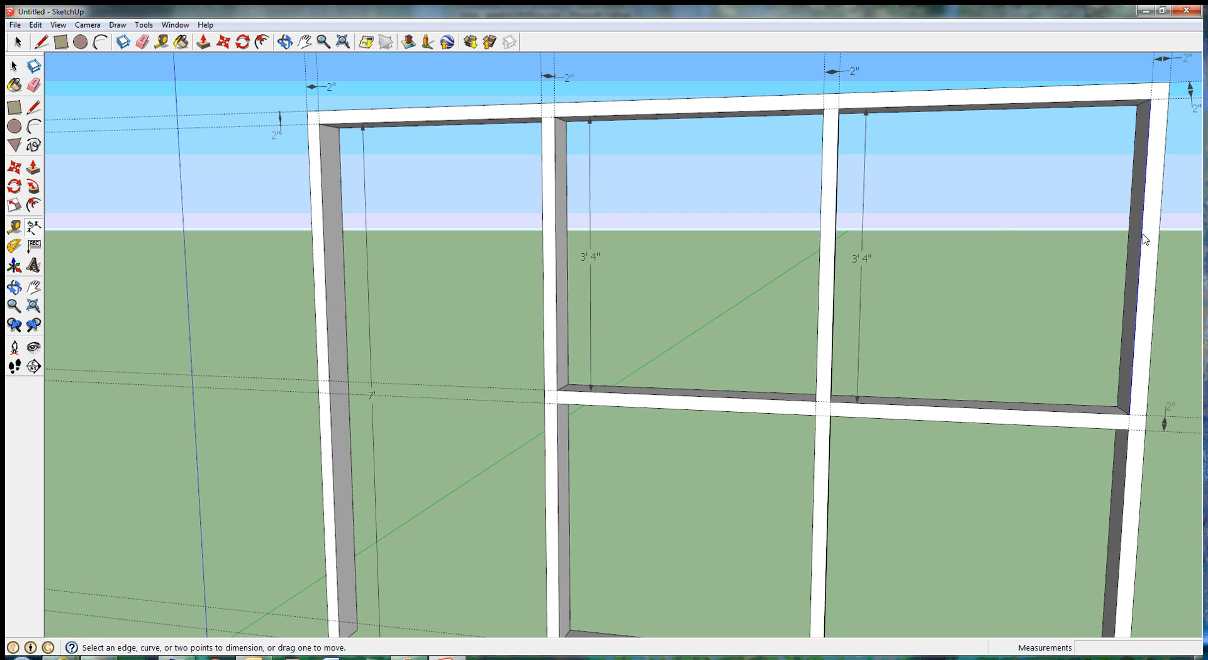
Step: Dimension the heights of the two lower panel openings, placing each dimension inside its opening in line with the one above
left_click(829, 505)
left_click(828, 506)
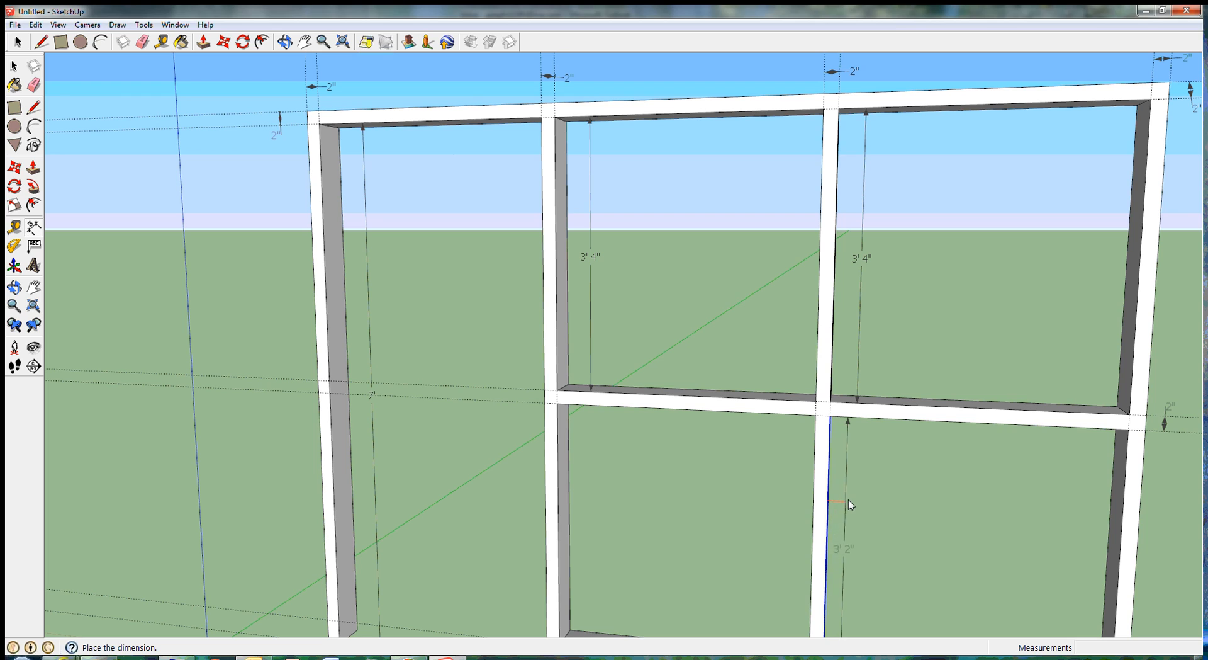
left_click(851, 500)
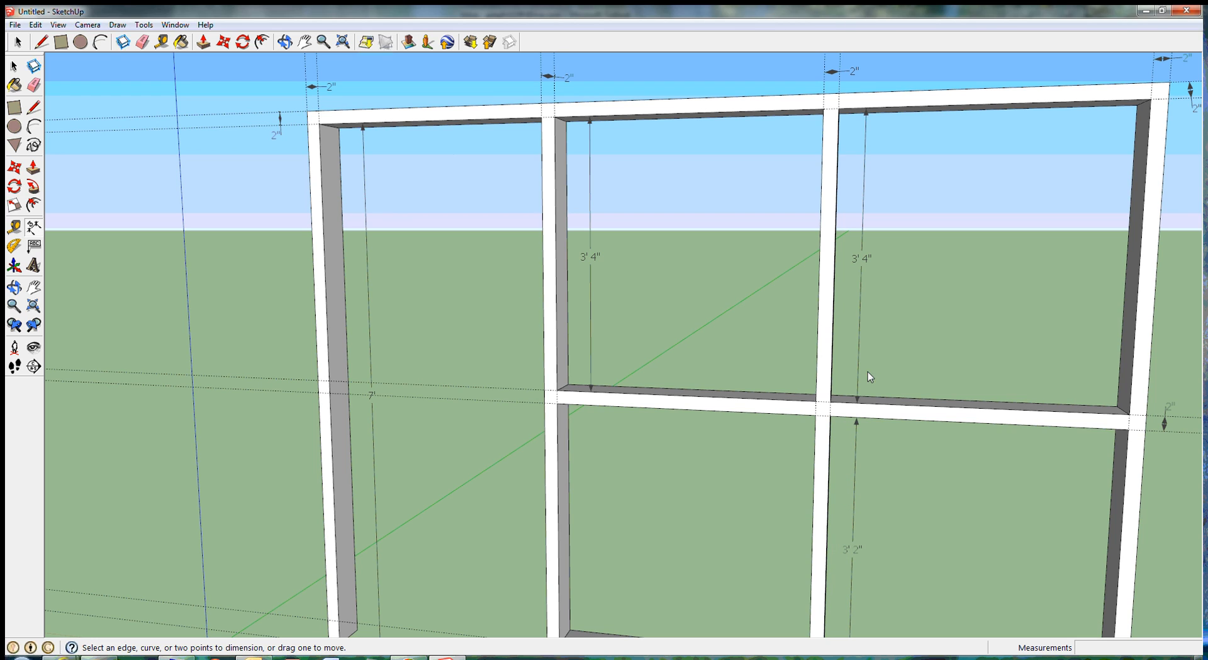
left_click(558, 443)
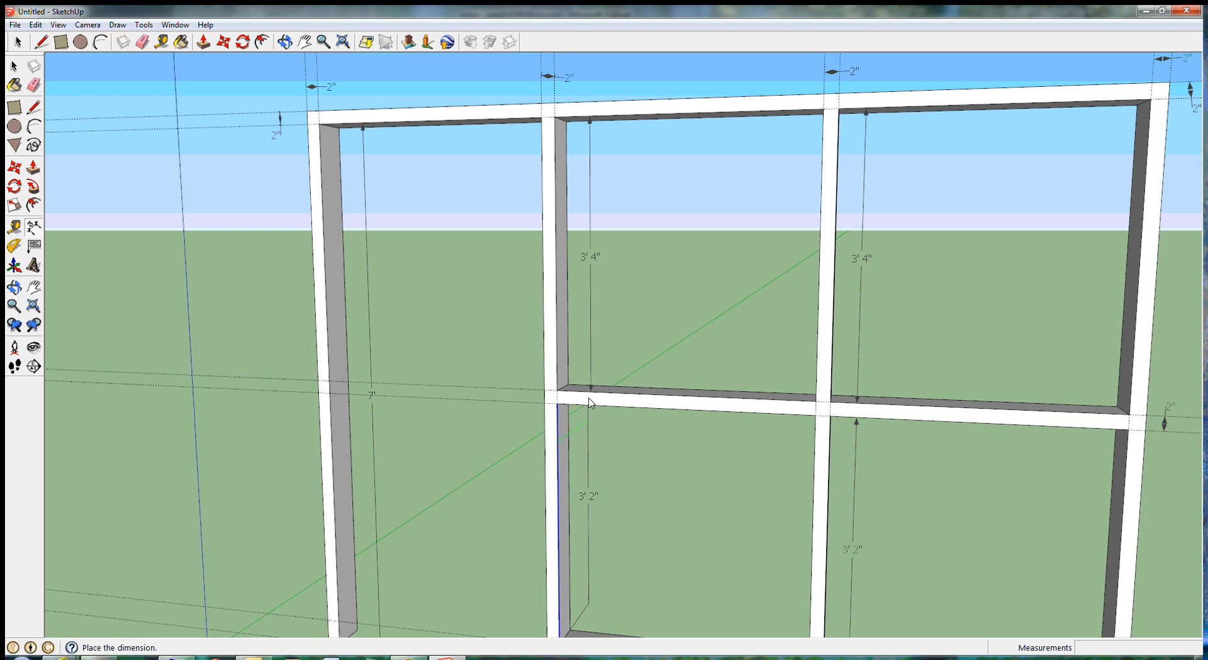
left_click(594, 449)
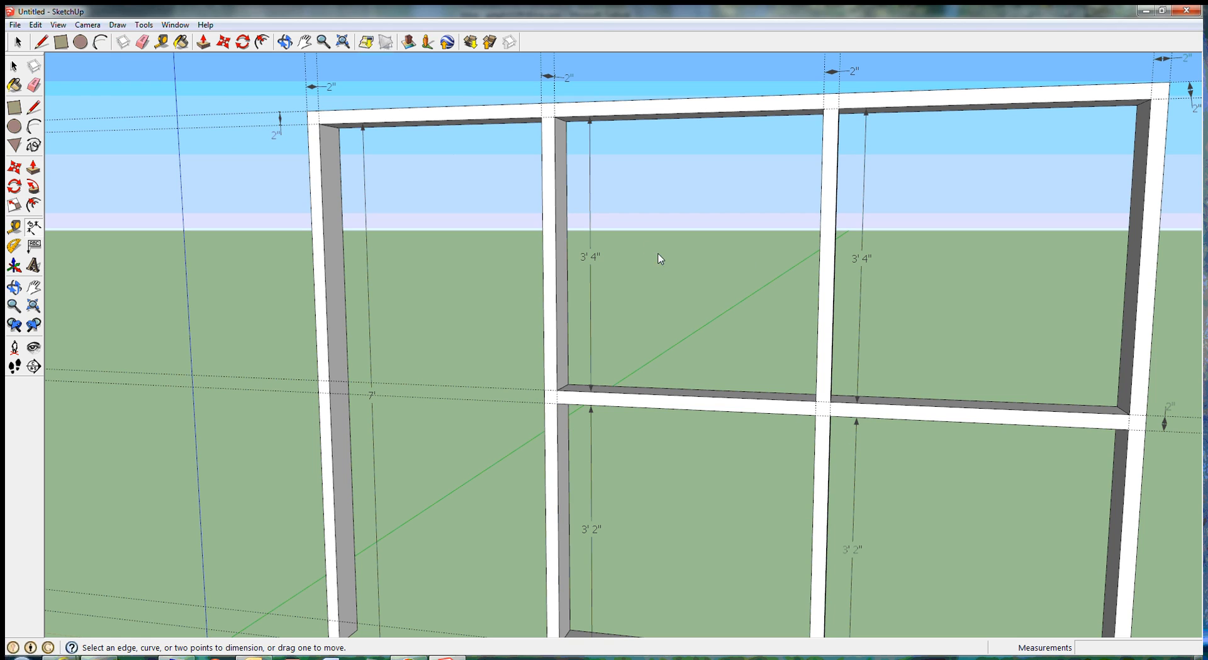
Step: Dimension the widths of the door opening and the two upper panel openings, placing the dimensions in a row just below the top rail
left_click(406, 125)
left_click(414, 126)
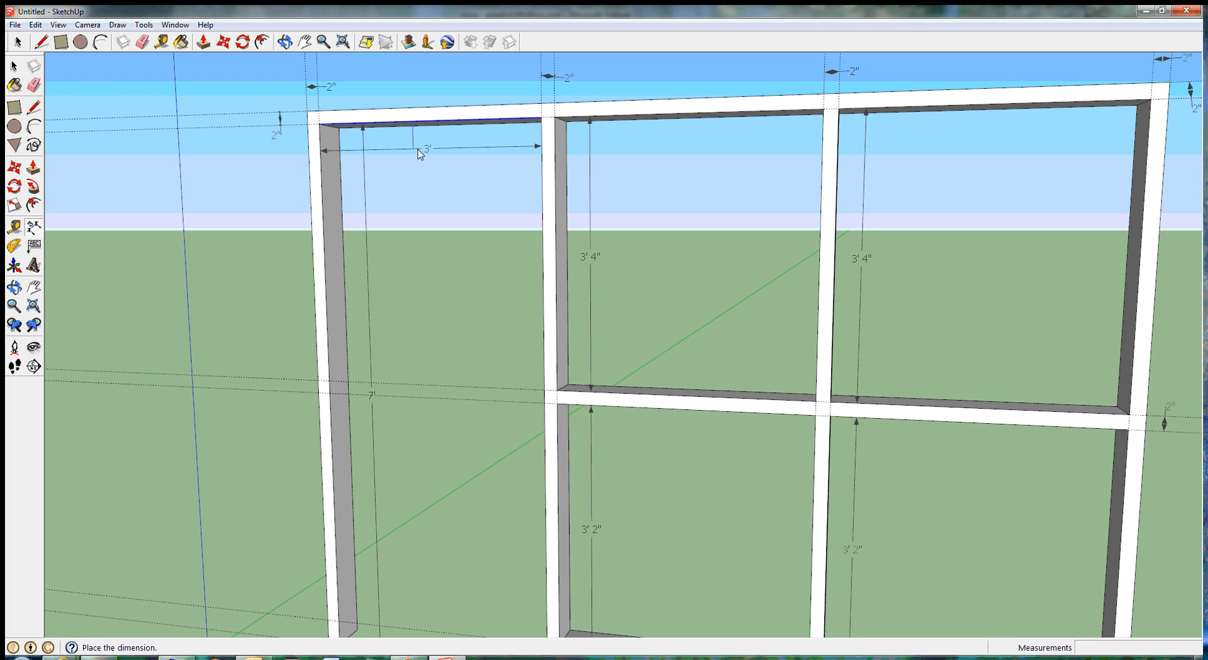
left_click(419, 152)
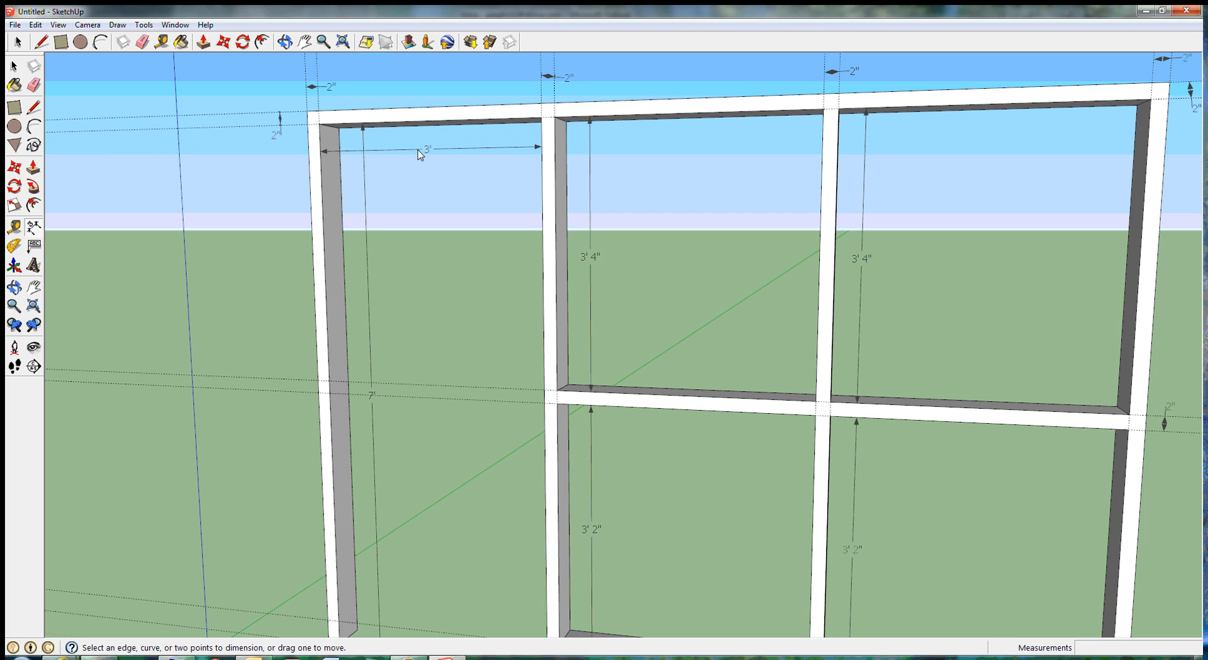
left_click(677, 118)
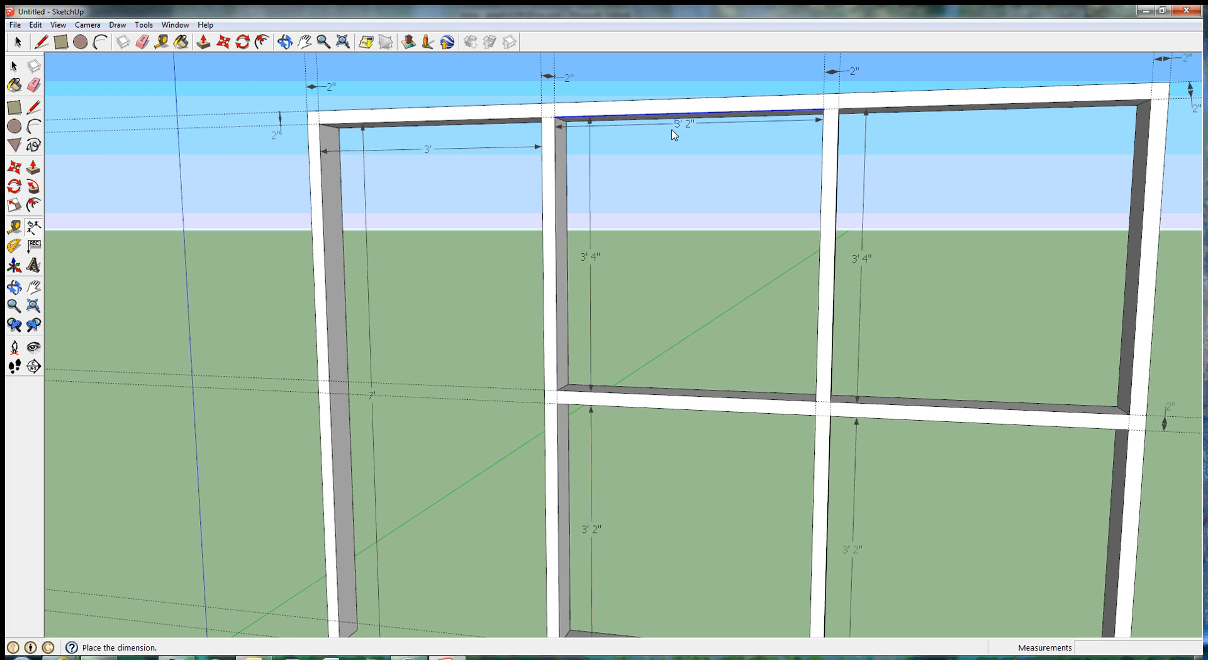
left_click(674, 146)
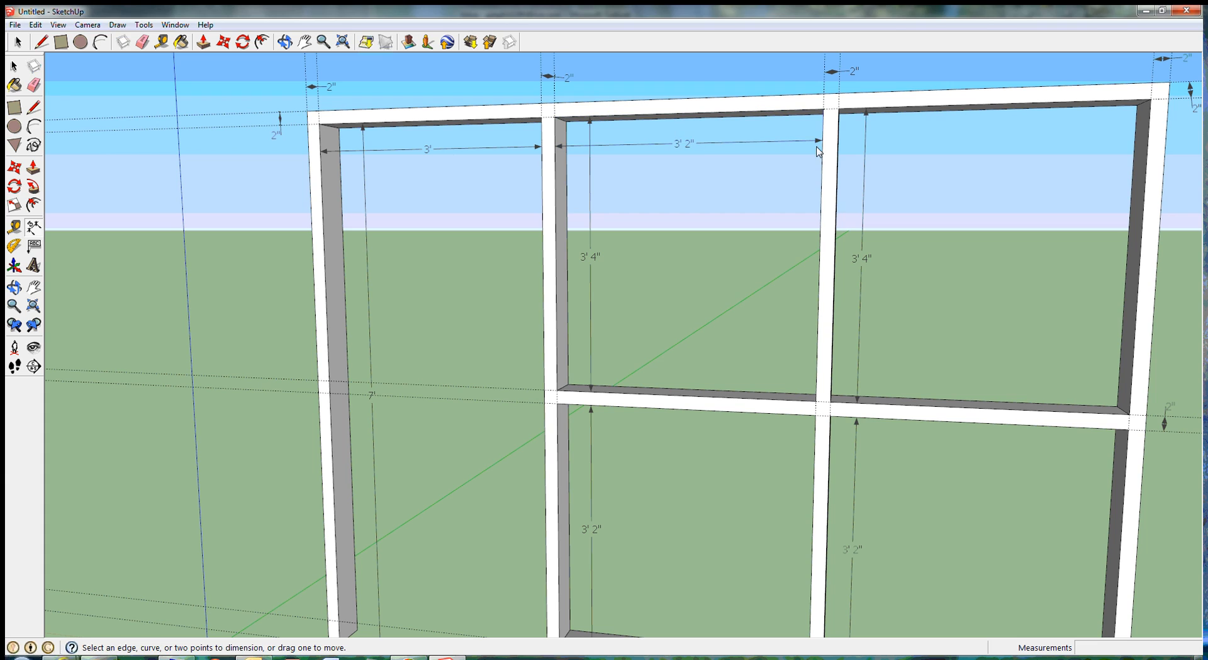
left_click(1011, 108)
left_click(1005, 143)
Step: Dimension the widths of the two lower panel openings, placing the dimensions just below the middle rail
left_click(655, 410)
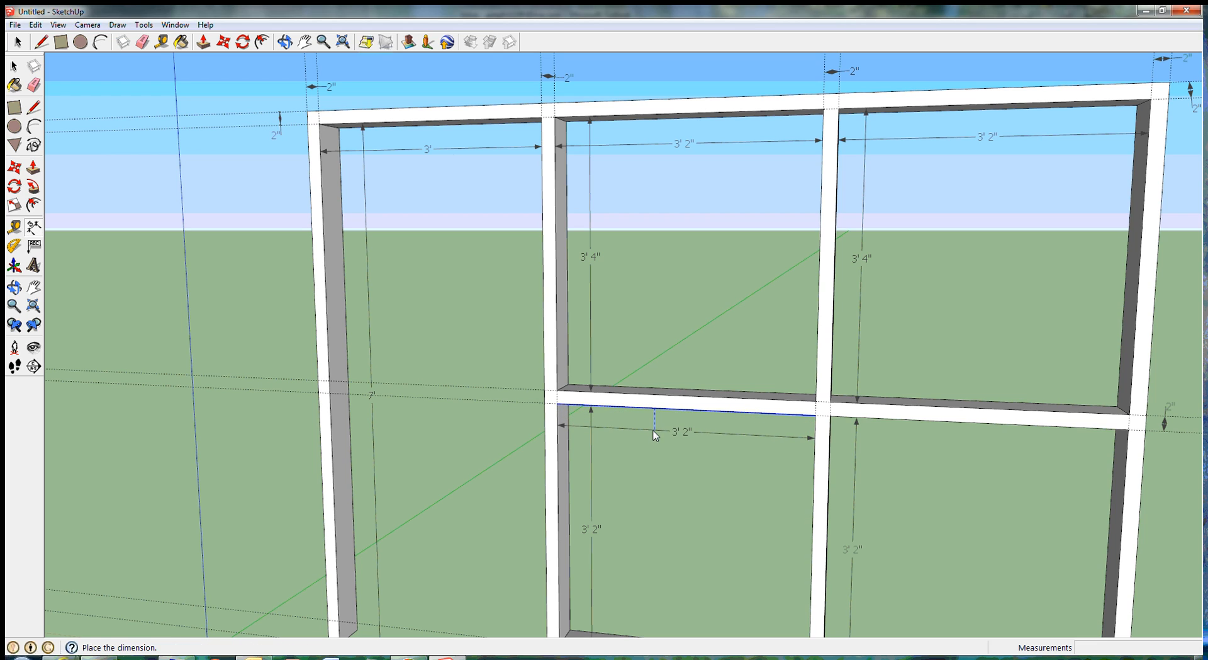
left_click(655, 434)
left_click(935, 420)
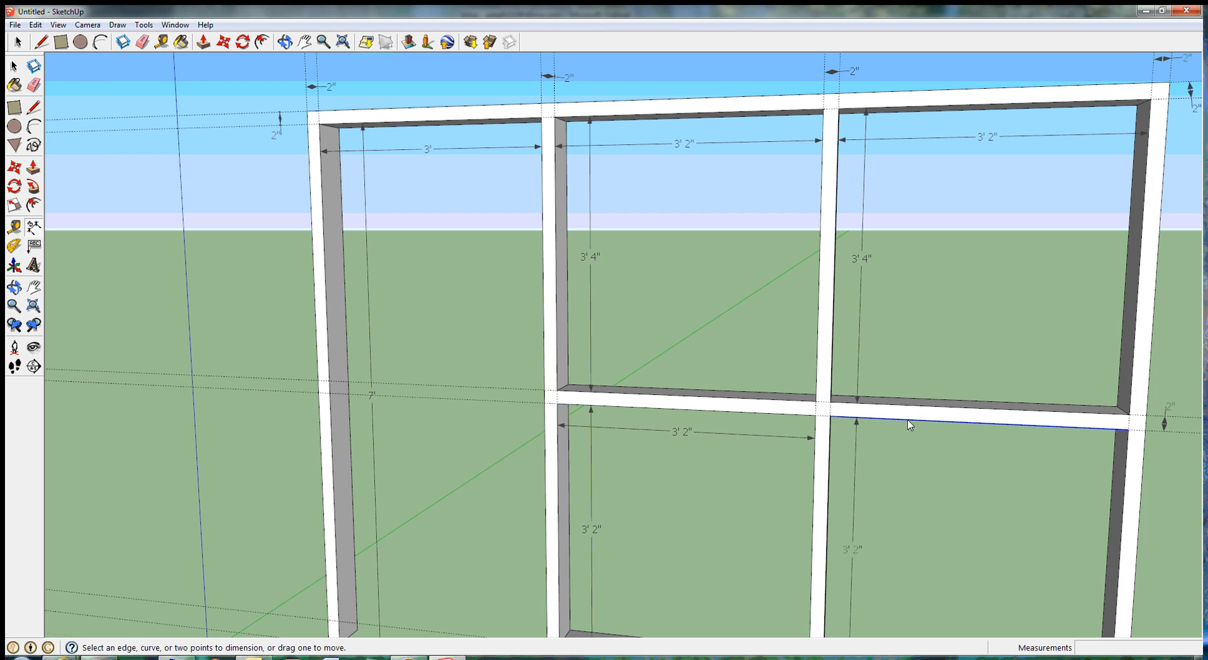
left_click(913, 443)
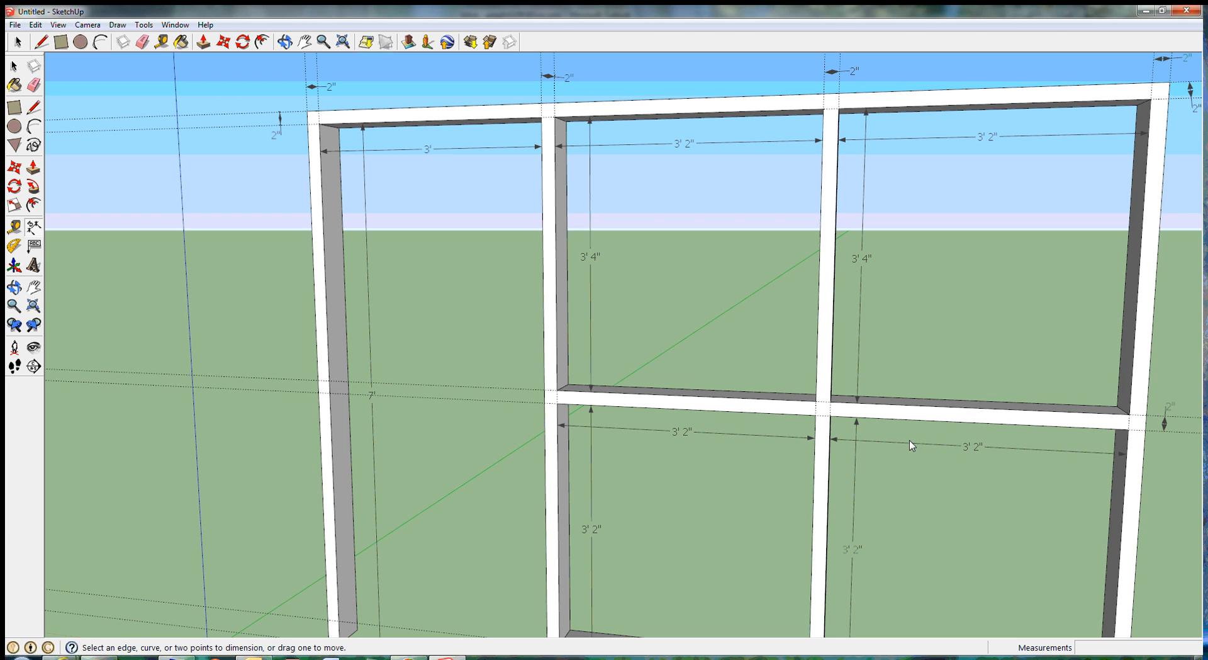
Step: Examine the dimensioned wall frame as a whole from the front and from an angled side view
scroll(946, 439, "down", 5)
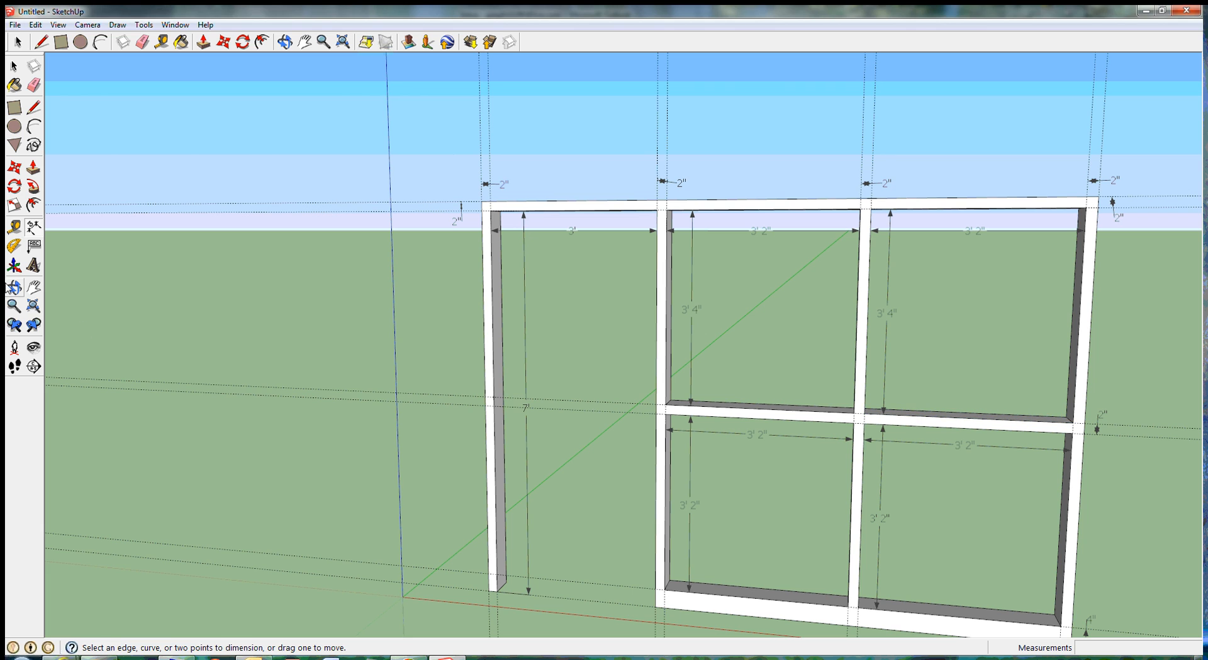
left_click(34, 288)
left_click_drag(806, 398, 676, 350)
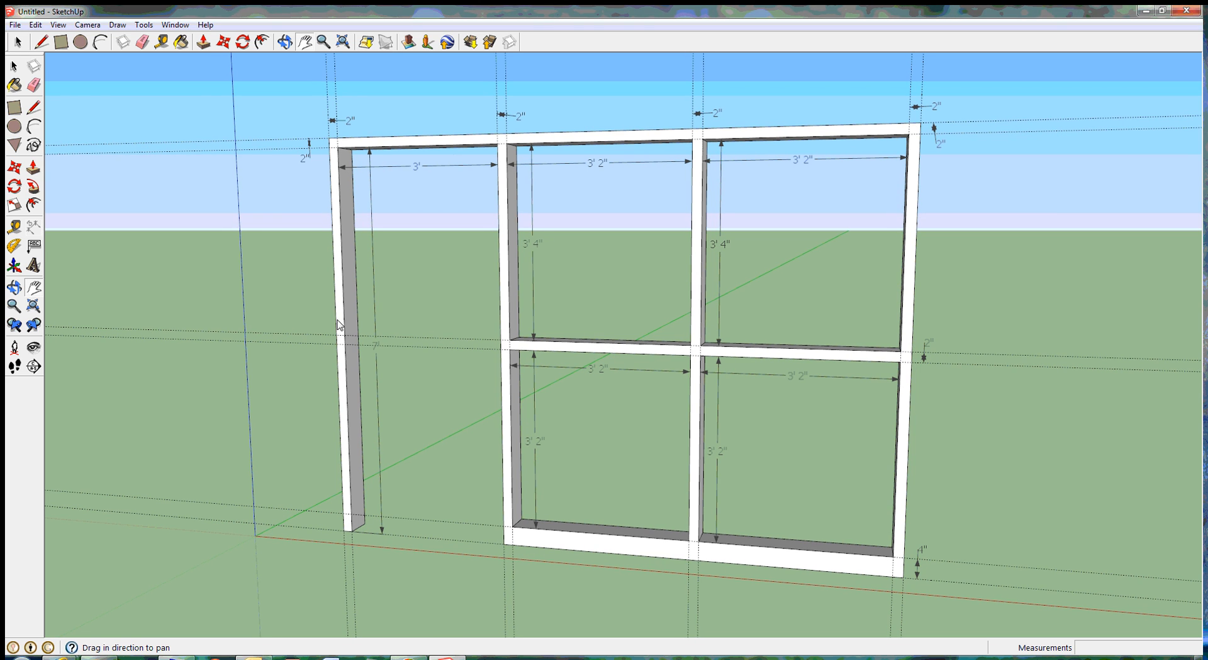
left_click(14, 287)
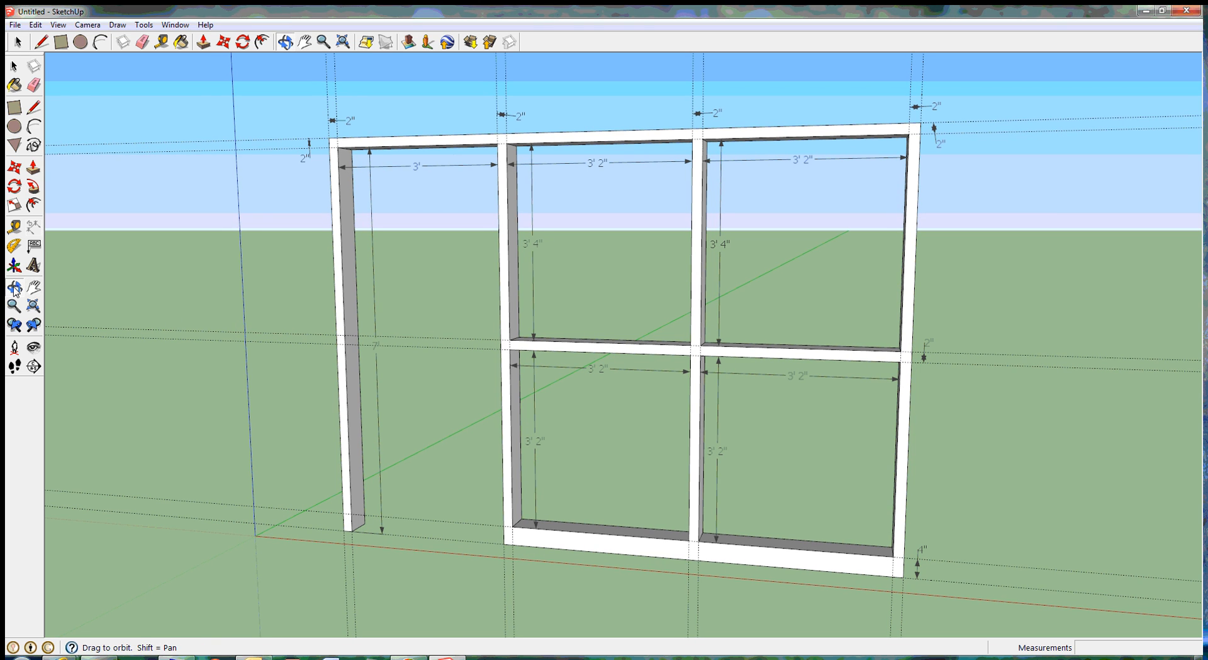
left_click_drag(576, 326, 652, 302)
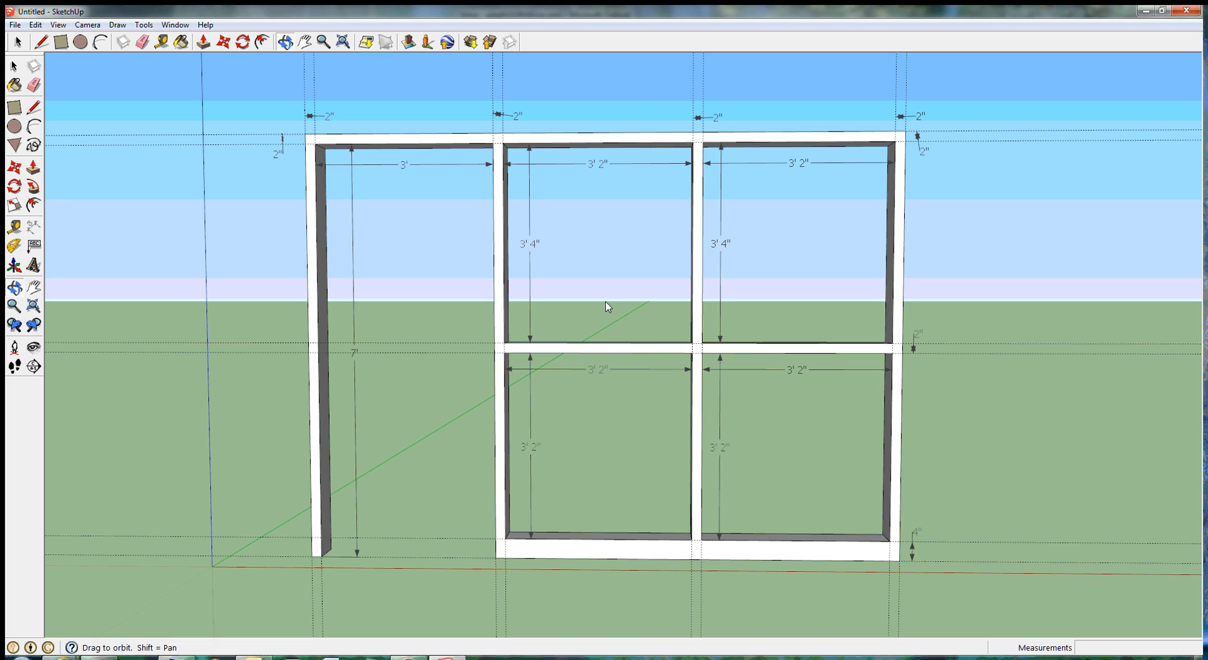
left_click(12, 67)
middle_click_drag(547, 392, 427, 403)
scroll(427, 403, "up", 5)
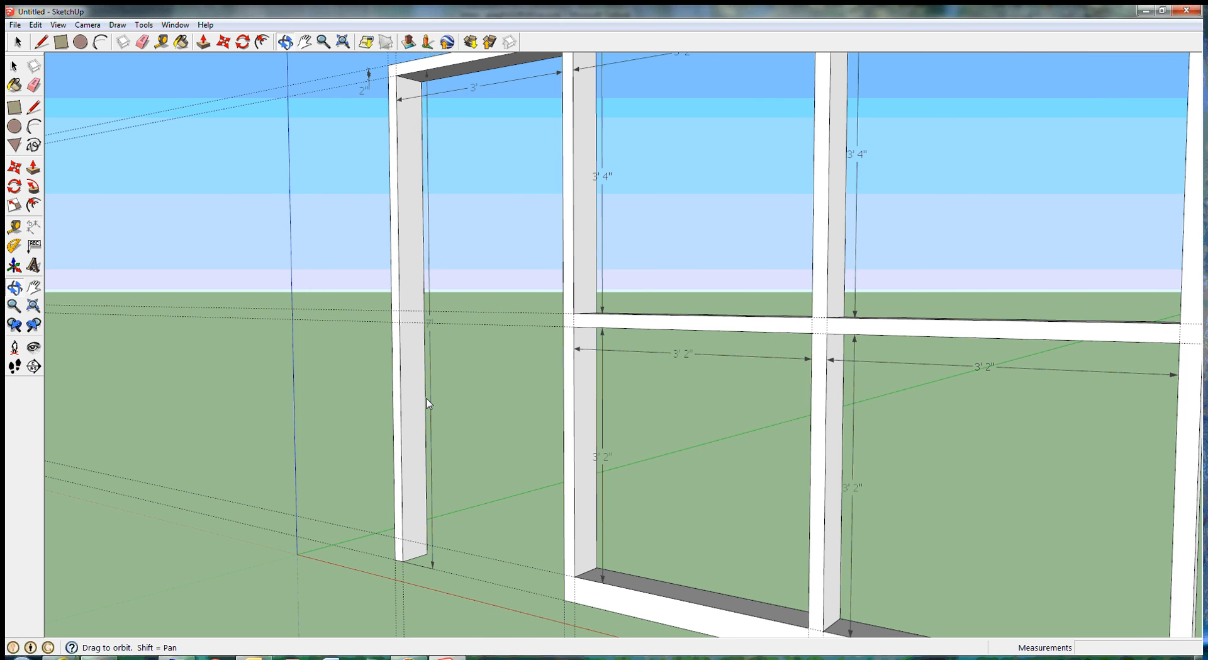
Step: Place a vertical guide 1 3/4" in from the front edge on the side face of the post between the upper panel openings
scroll(651, 362, "up", 3)
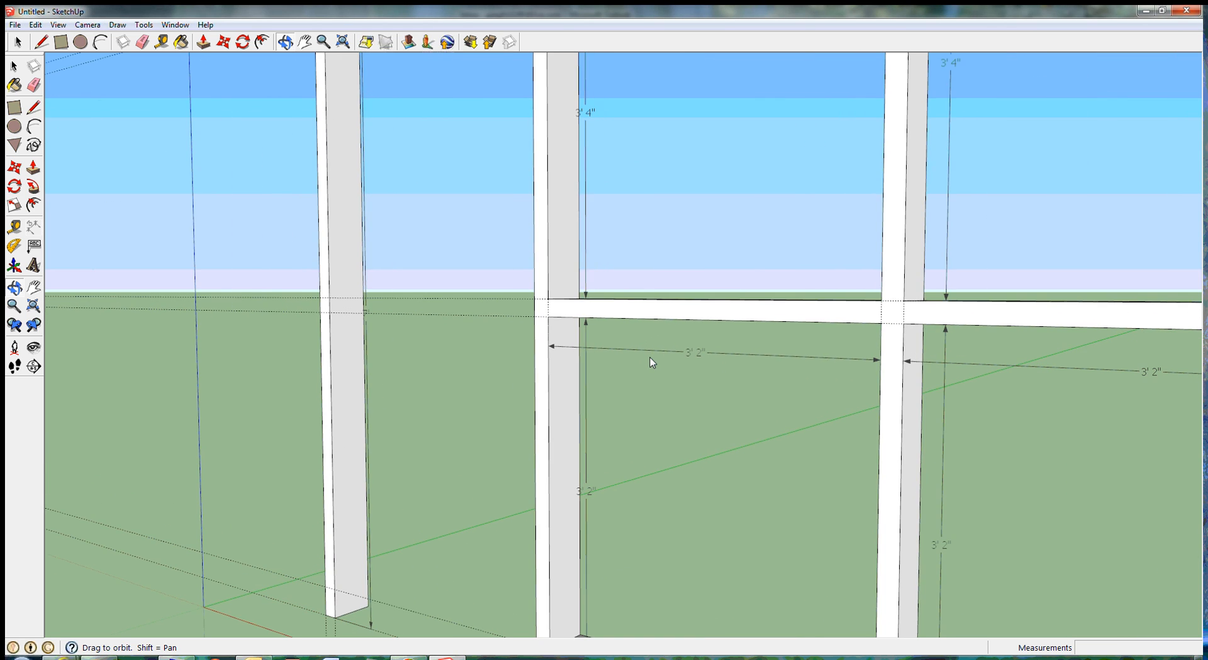
left_click(34, 287)
left_click_drag(728, 221, 664, 505)
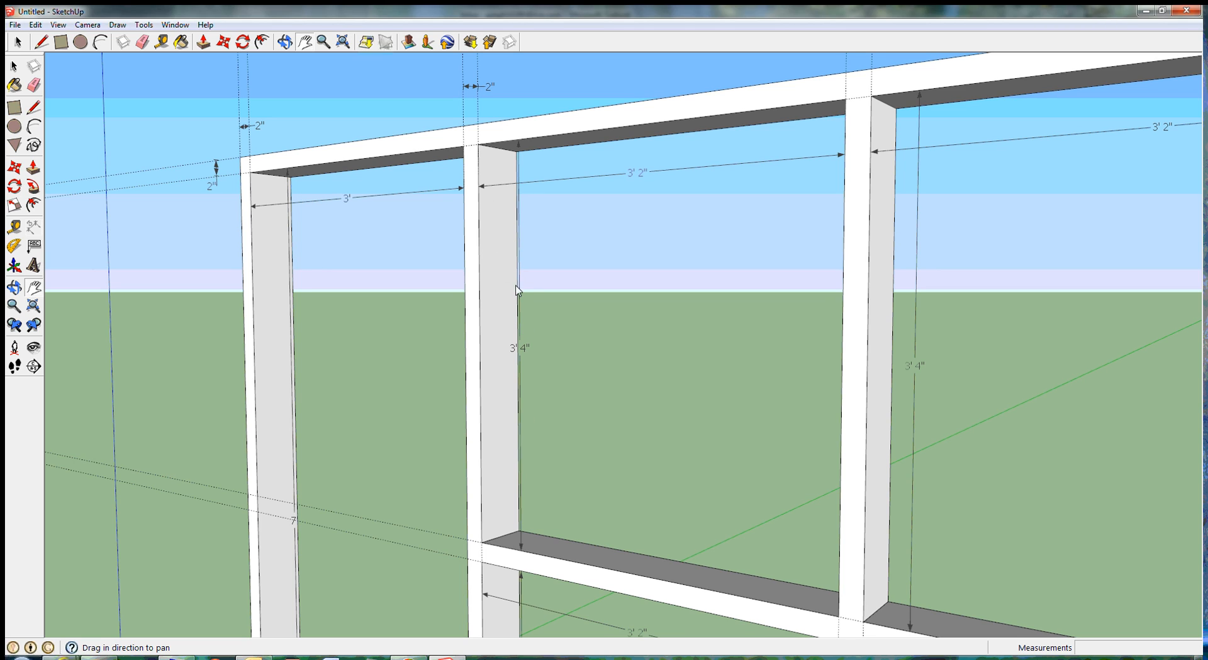
left_click(14, 287)
left_click_drag(629, 353, 550, 362)
left_click_drag(560, 356, 1164, 344)
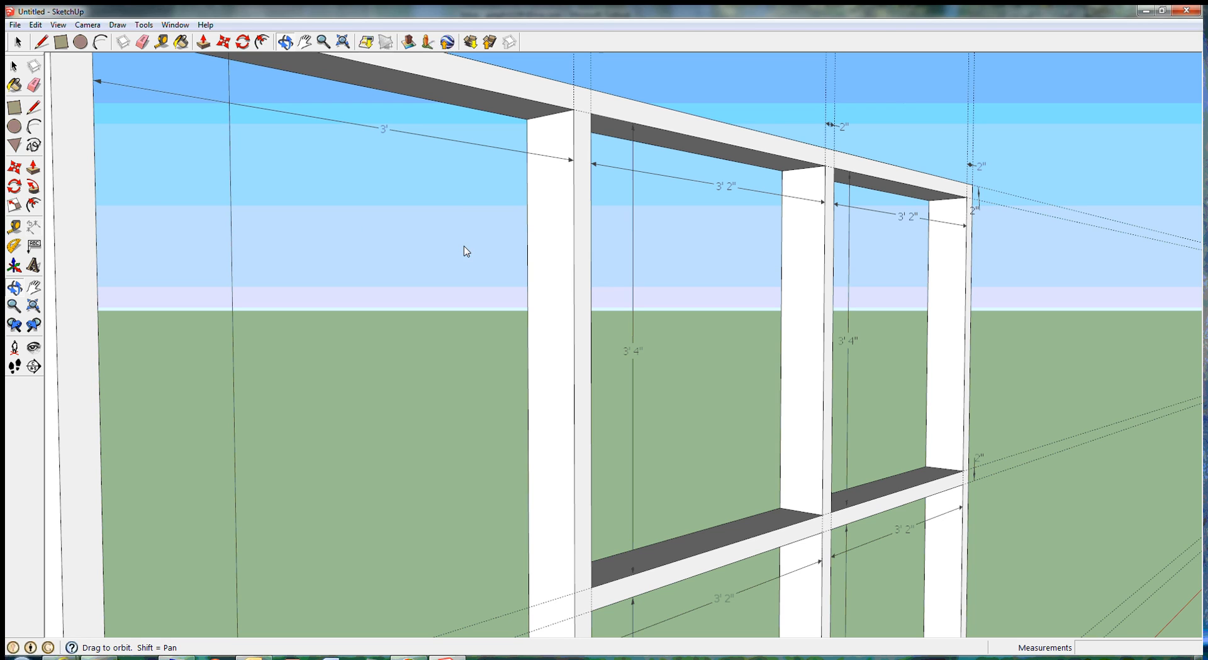
left_click(15, 228)
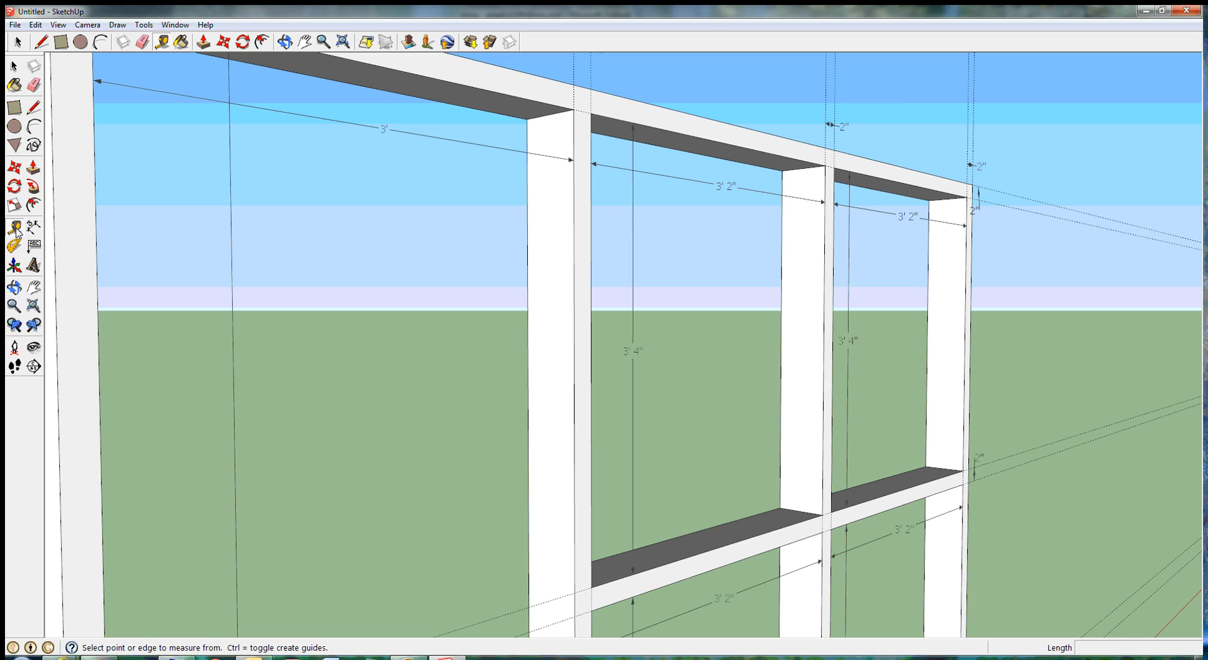
left_click(824, 309)
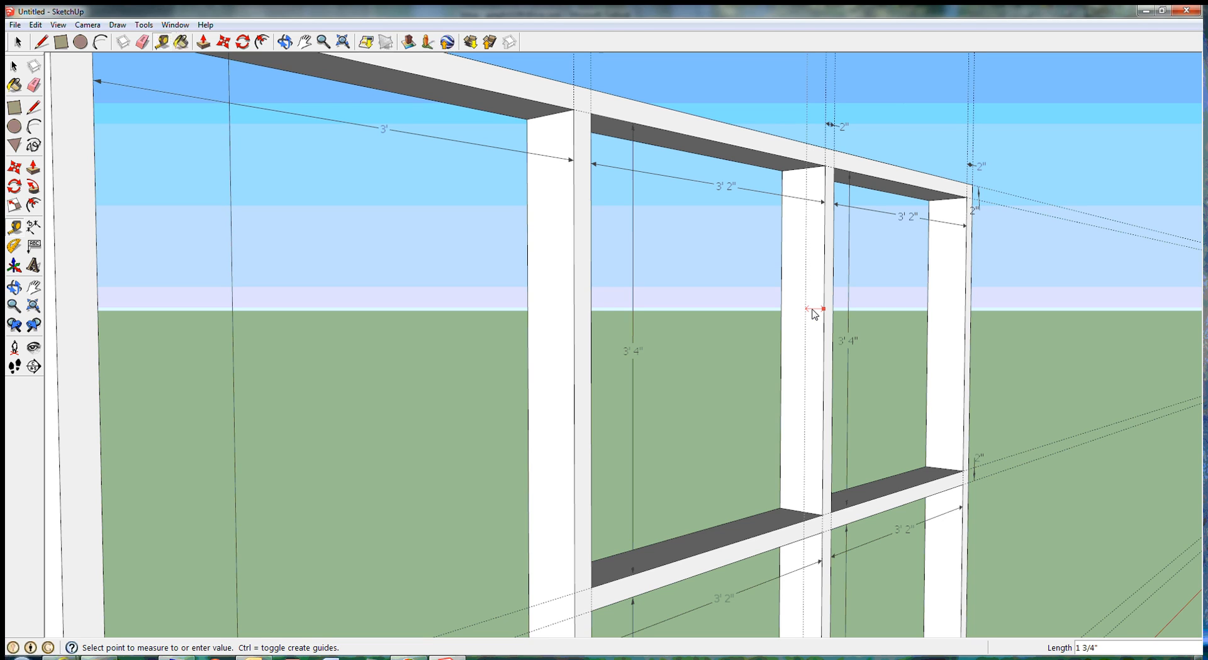
key("Return")
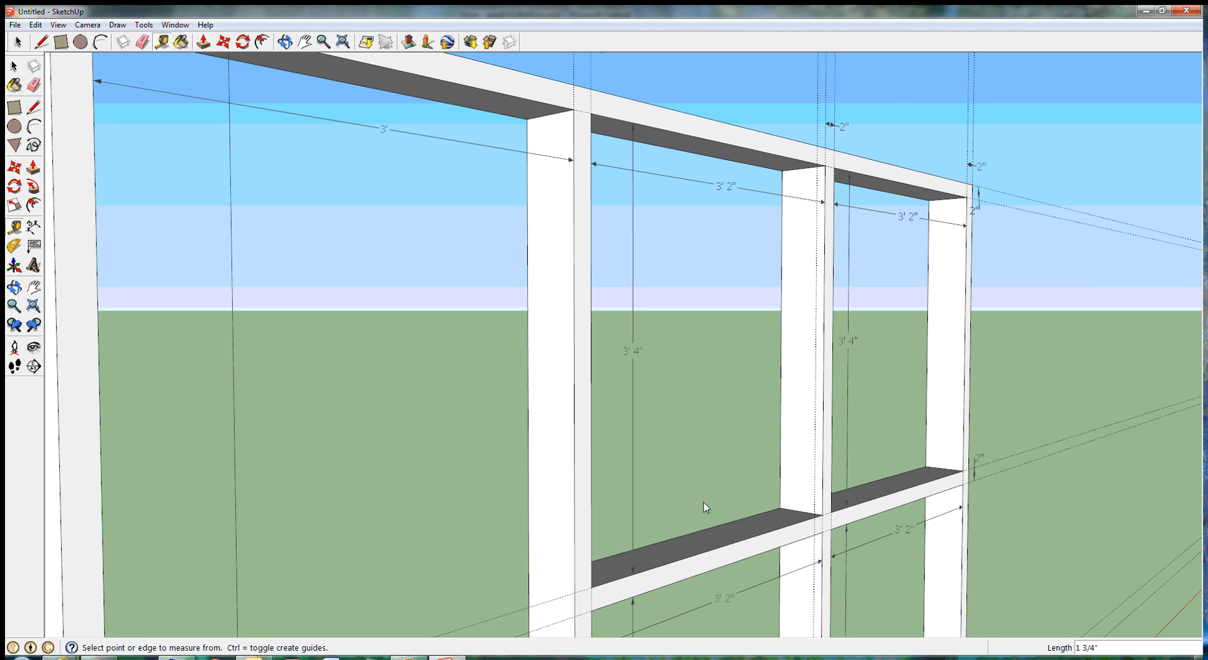
Step: Erase the vertical guide from the side face of the post between the upper panel openings
scroll(704, 501, "down", 8)
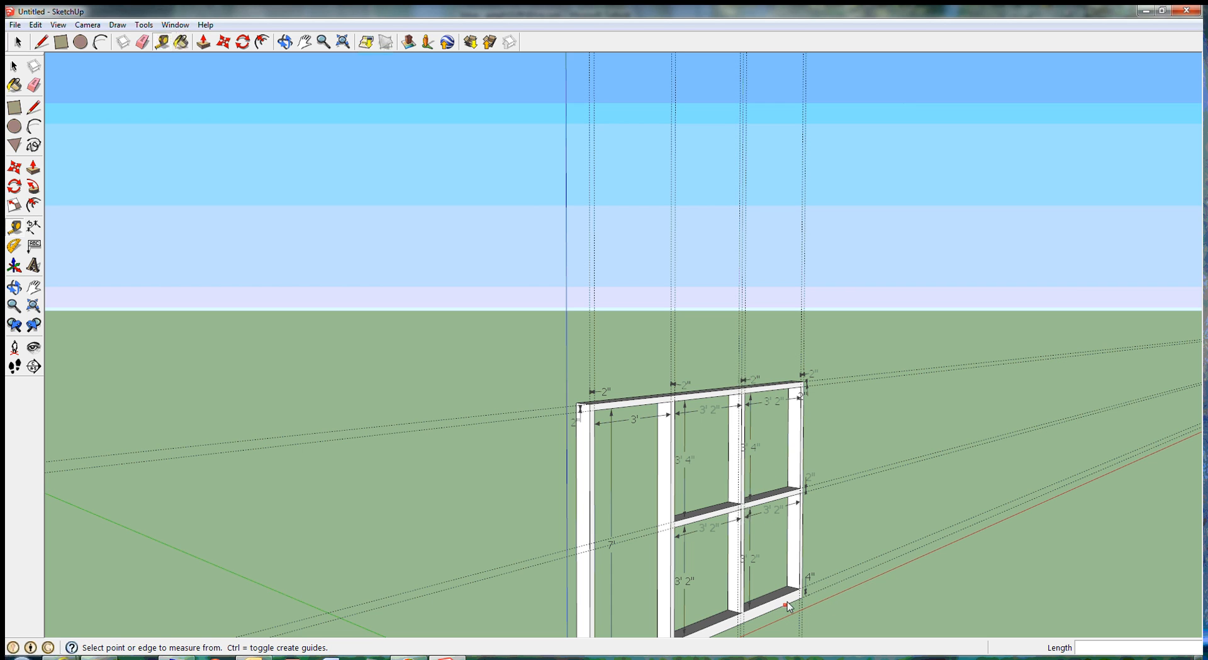
scroll(788, 605, "up", 3)
scroll(777, 578, "up", 3)
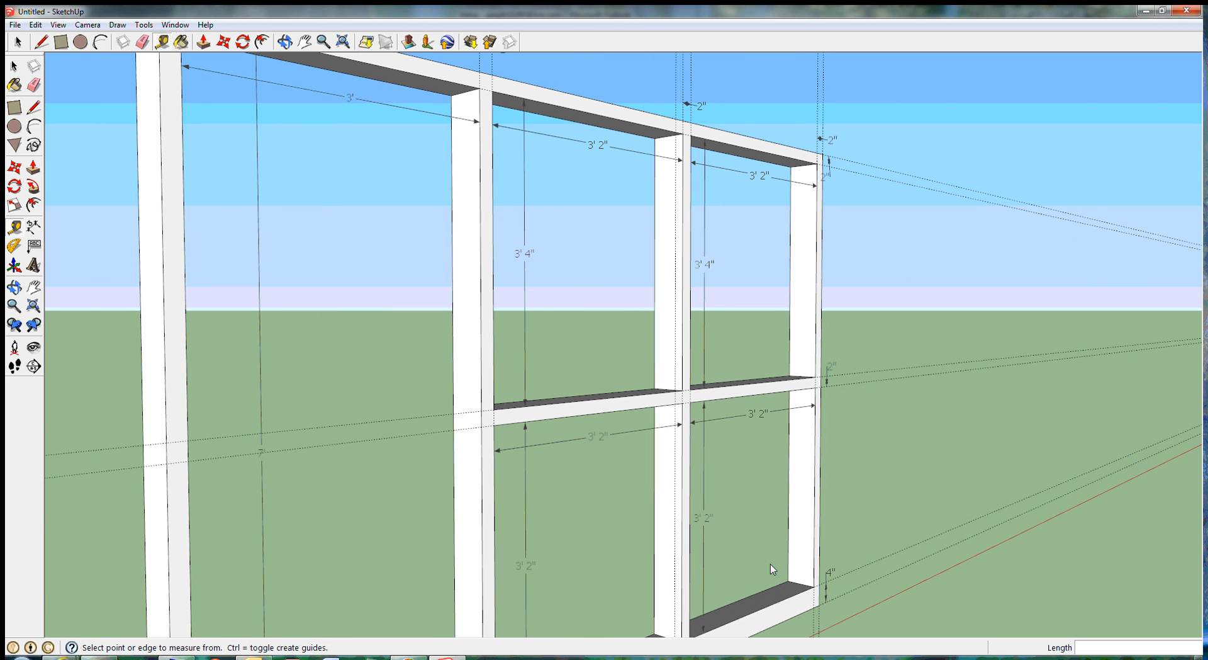
left_click(35, 86)
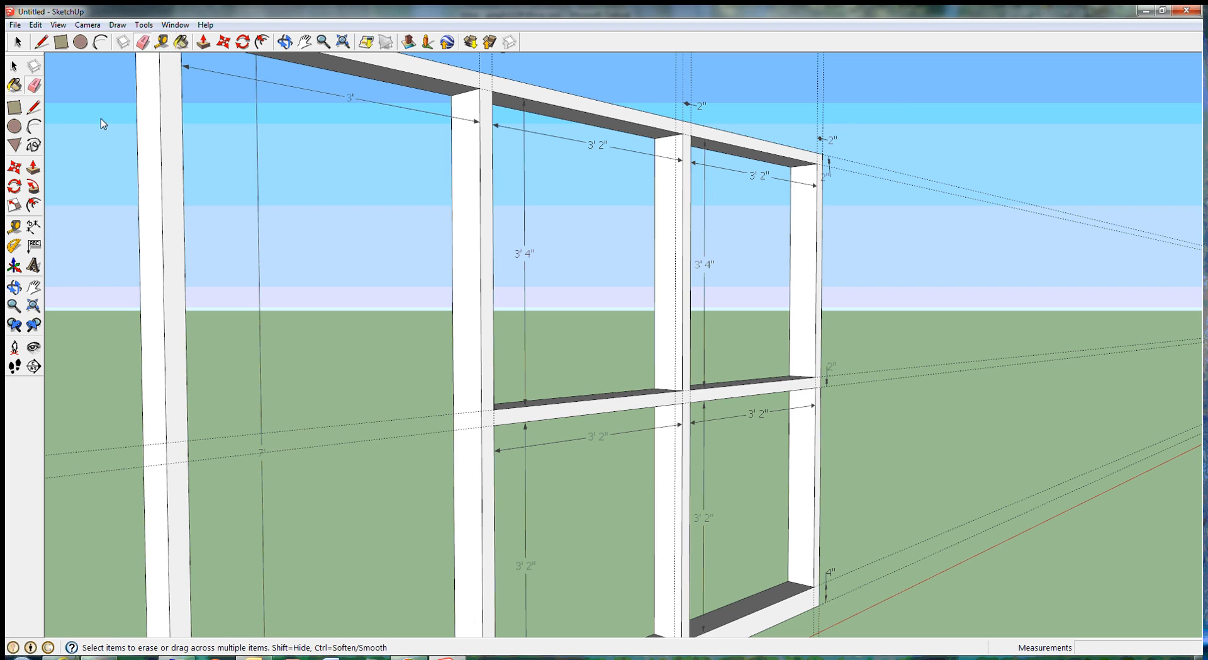
left_click(675, 325)
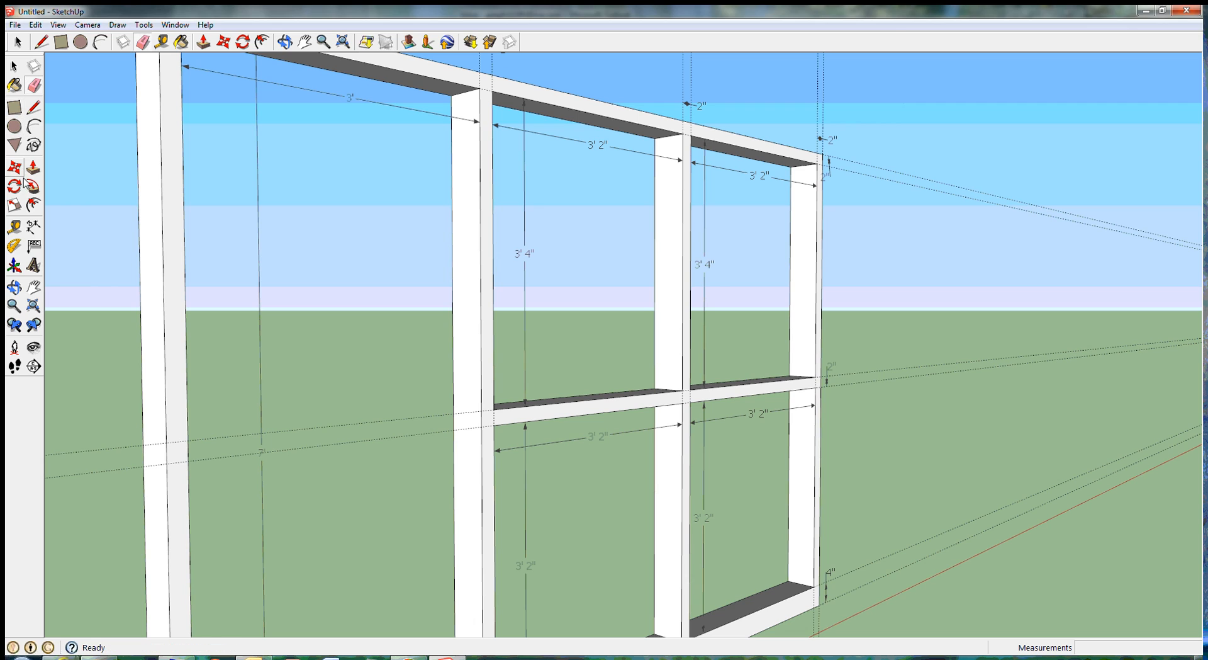
left_click(14, 226)
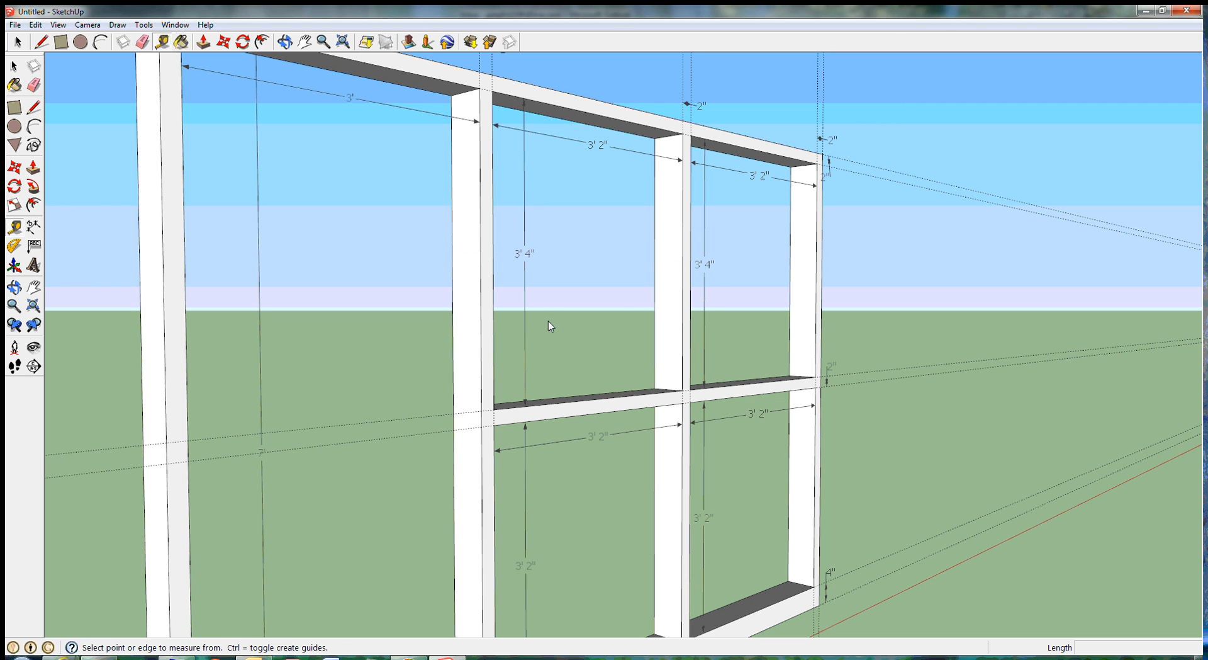
left_click(682, 264)
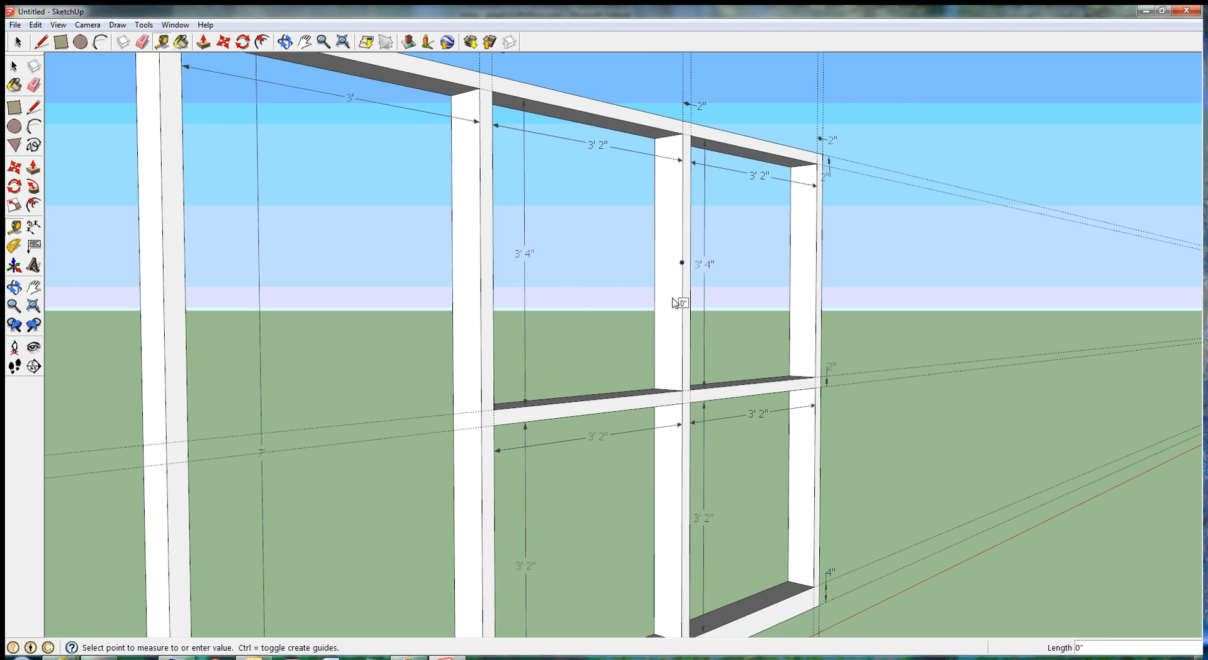
scroll(667, 311, "up", 3)
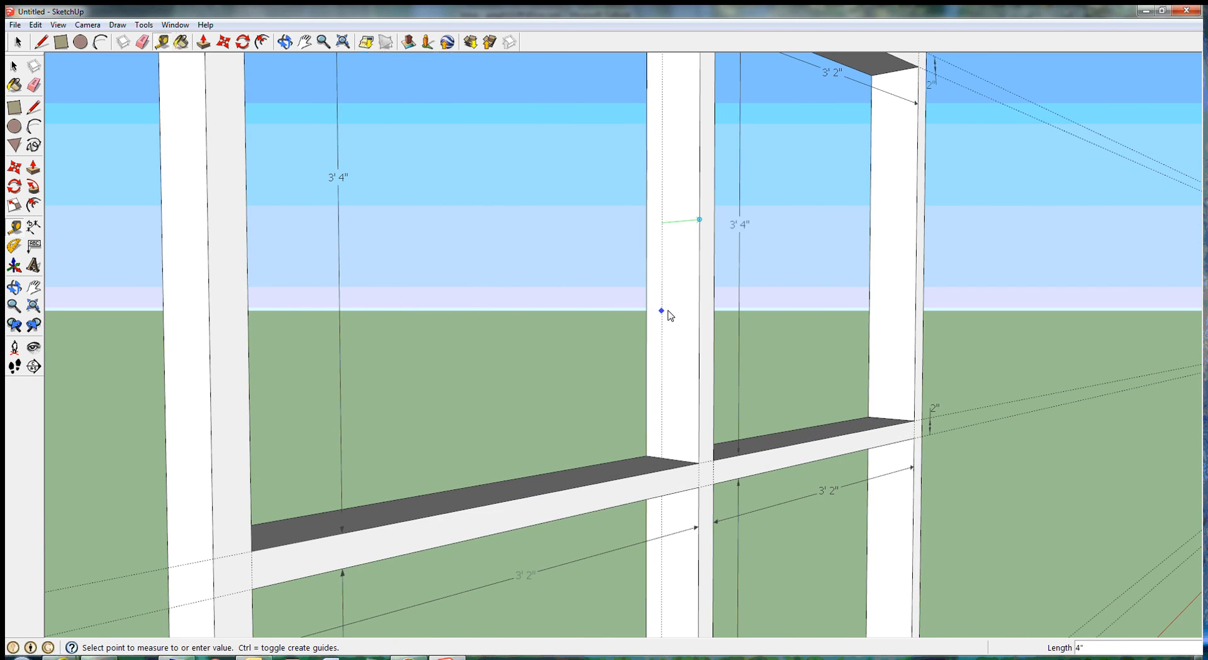
scroll(668, 313, "up", 4)
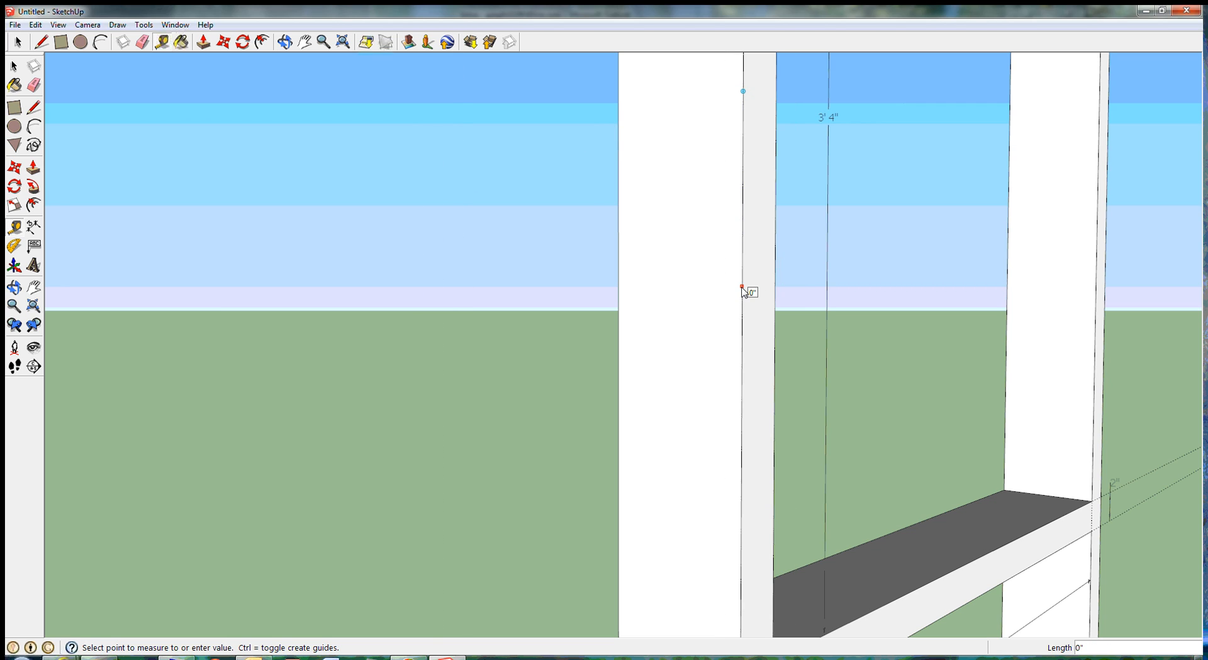
left_click(15, 66)
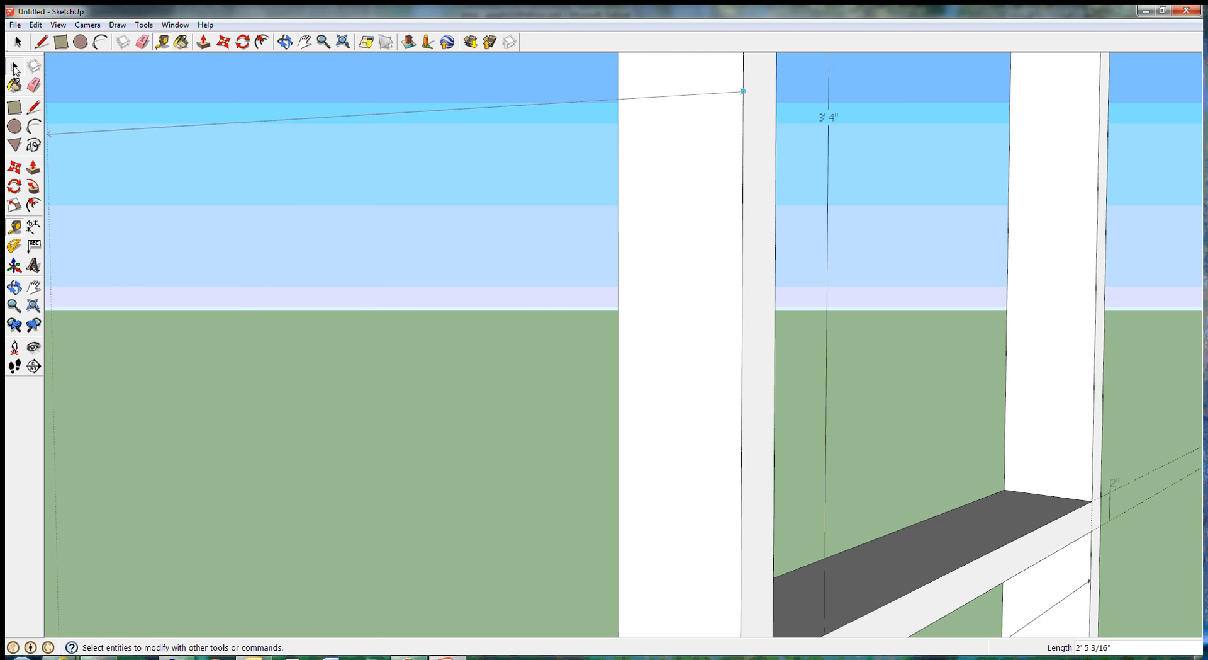
Step: Place vertical guides 1 3/4" from the front edge and 1 3/8" from the back edge on the middle panel post's side face
left_click(15, 228)
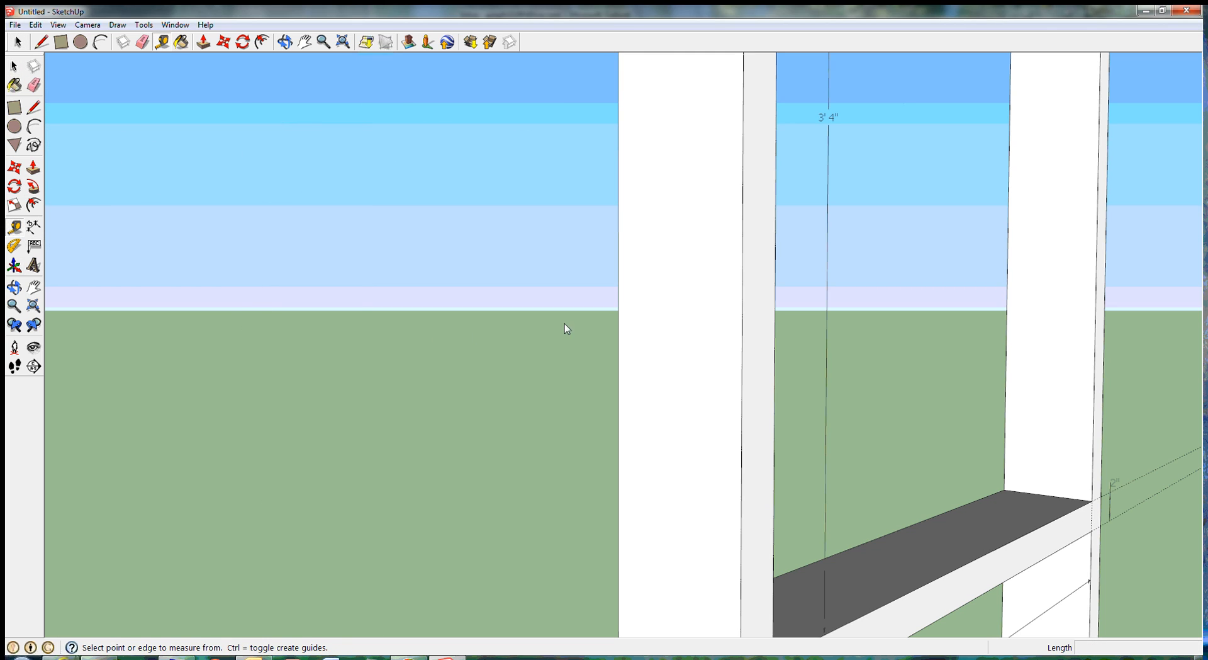
left_click(743, 392)
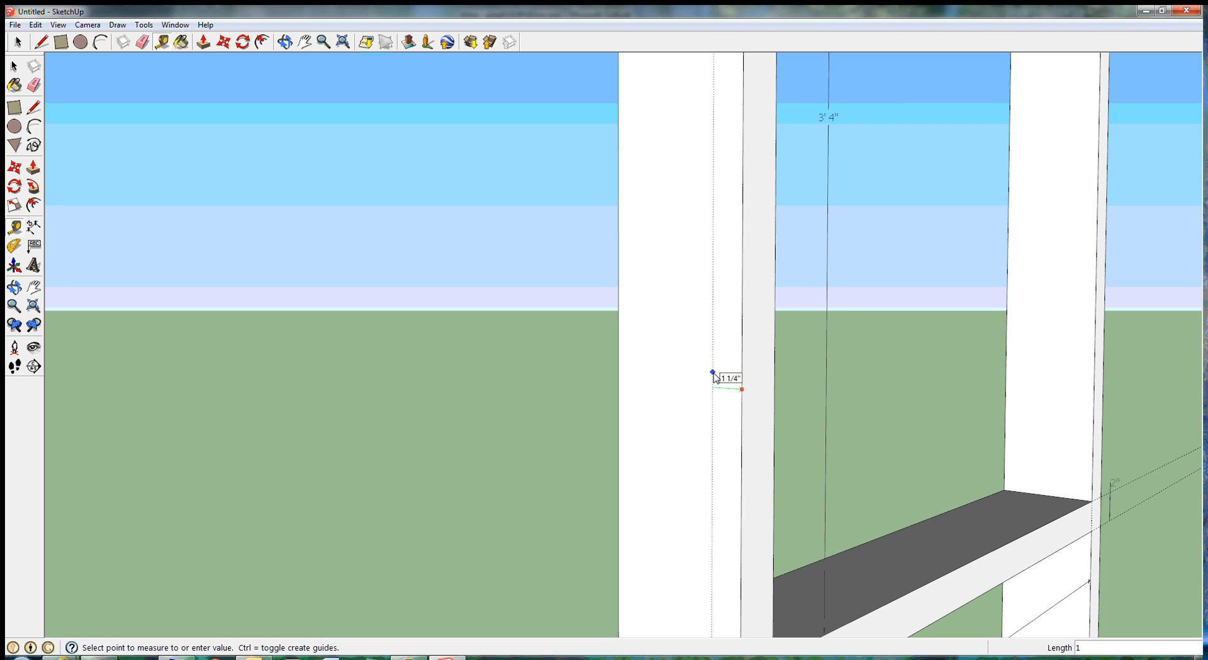
type("/4\"")
key("Return")
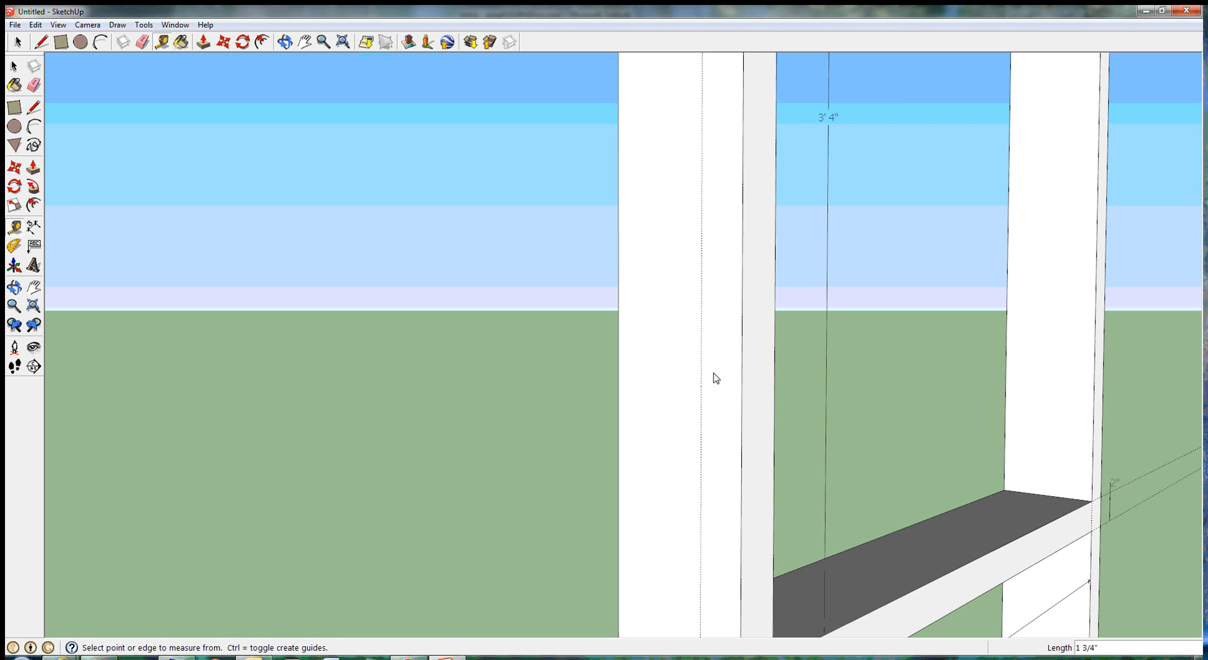
left_click(620, 363)
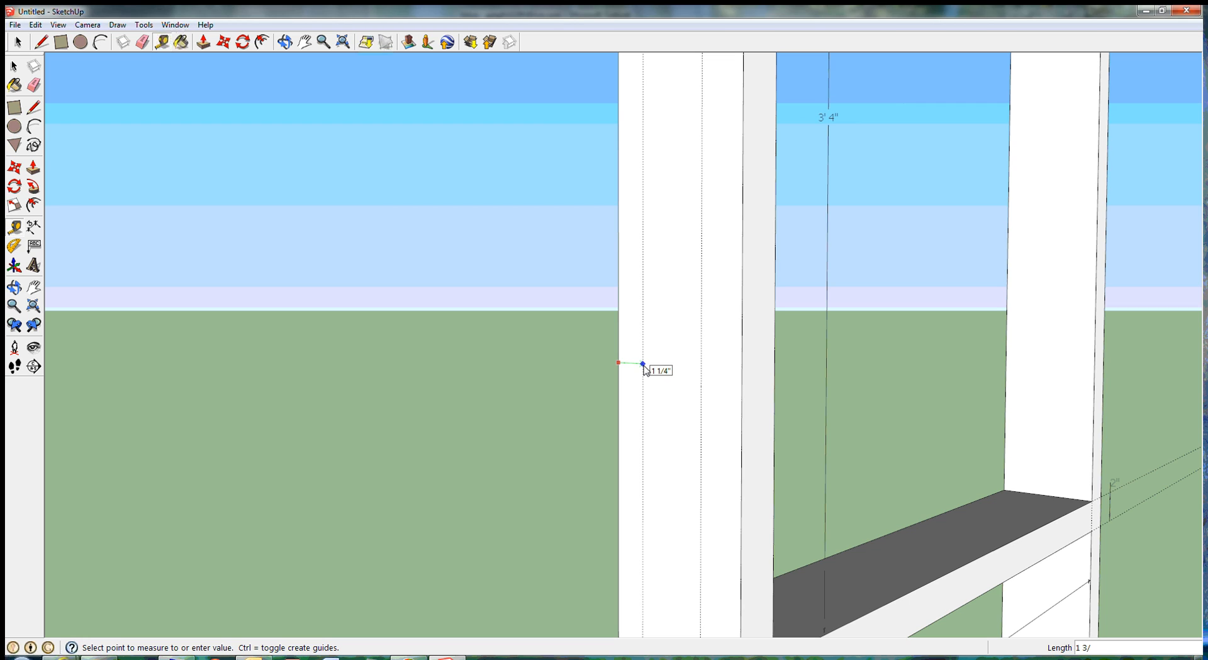
left_click(643, 368)
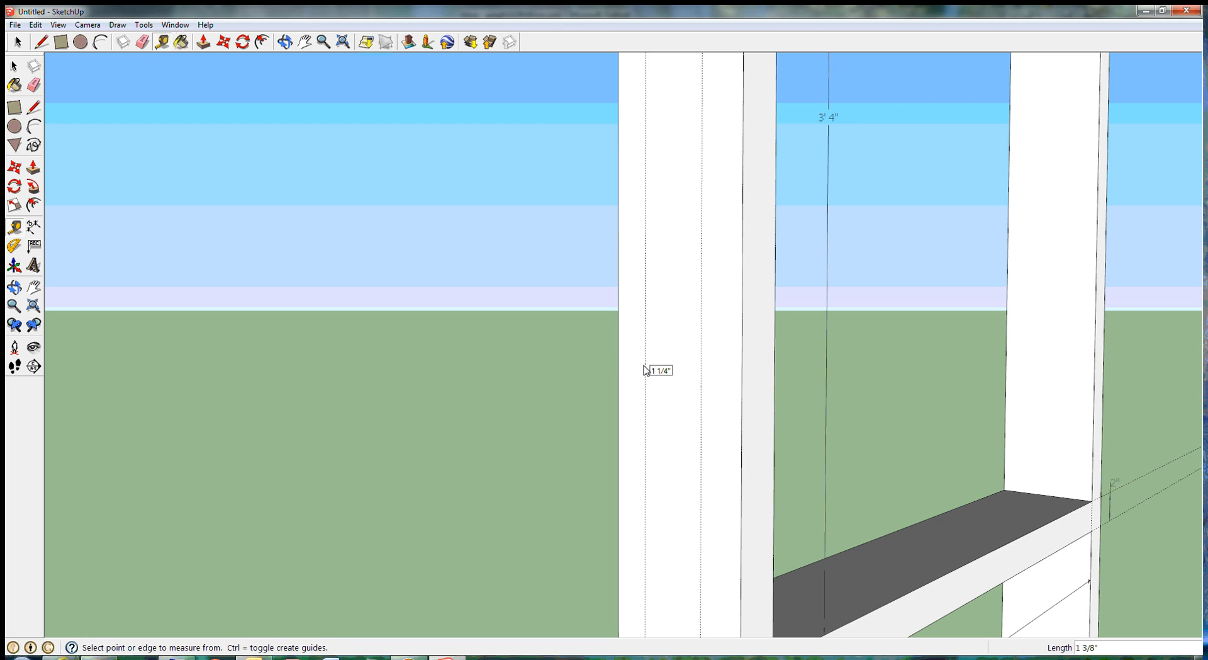
Step: Draw a 2 5/8" by 3' 4" rectangle between the two guides, from the top rail down to the middle rail
scroll(728, 391, "down", 5)
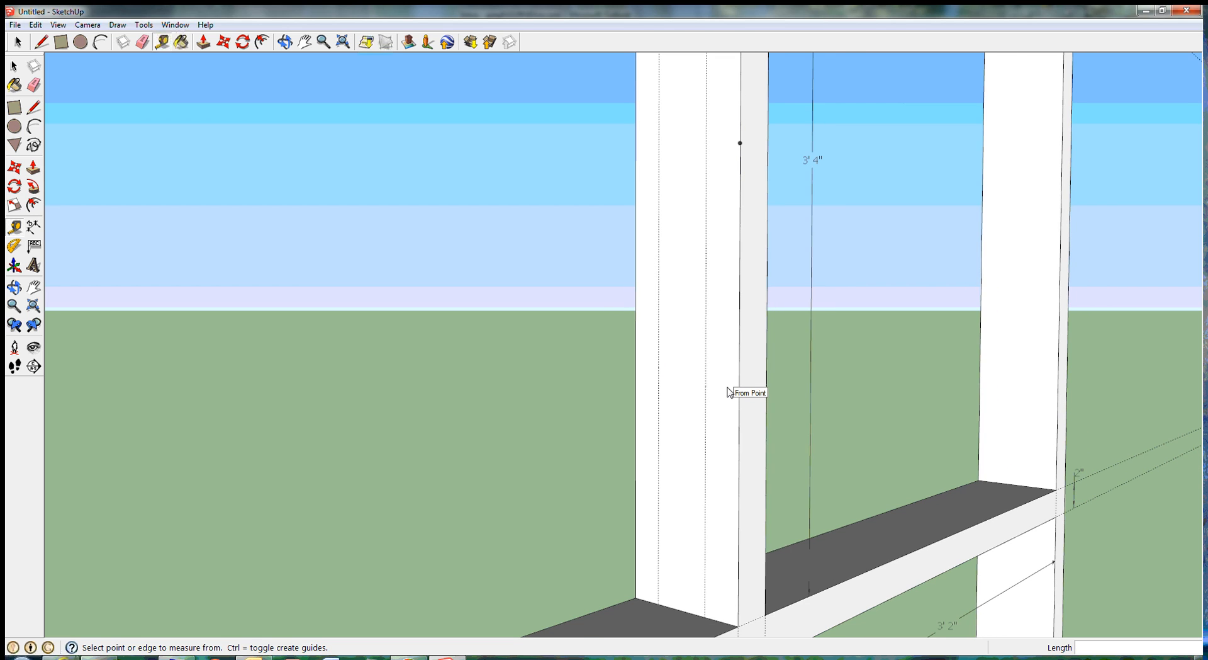
scroll(728, 392, "down", 4)
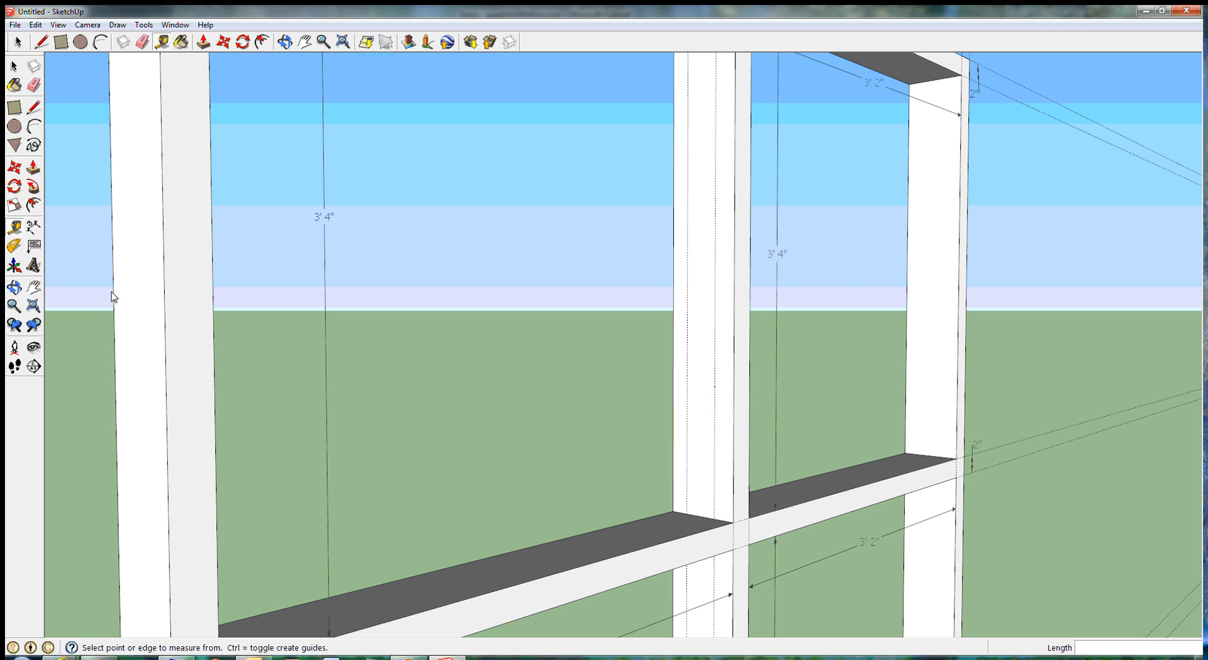
left_click(33, 287)
left_click_drag(556, 281, 579, 378)
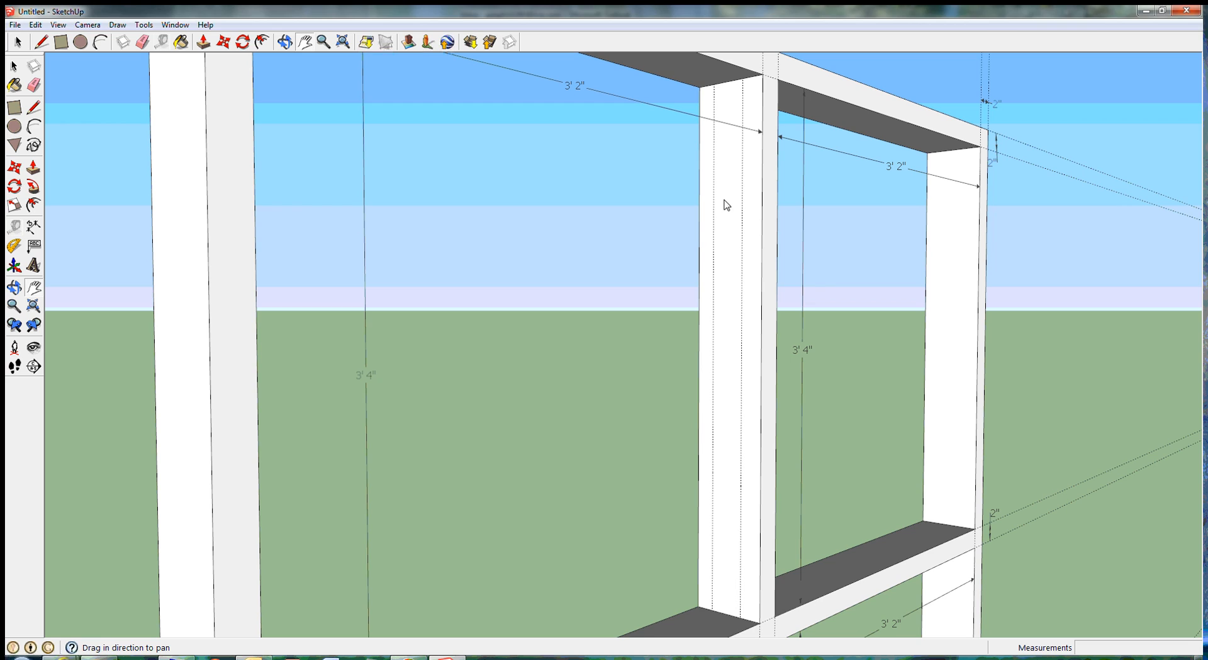
left_click(15, 107)
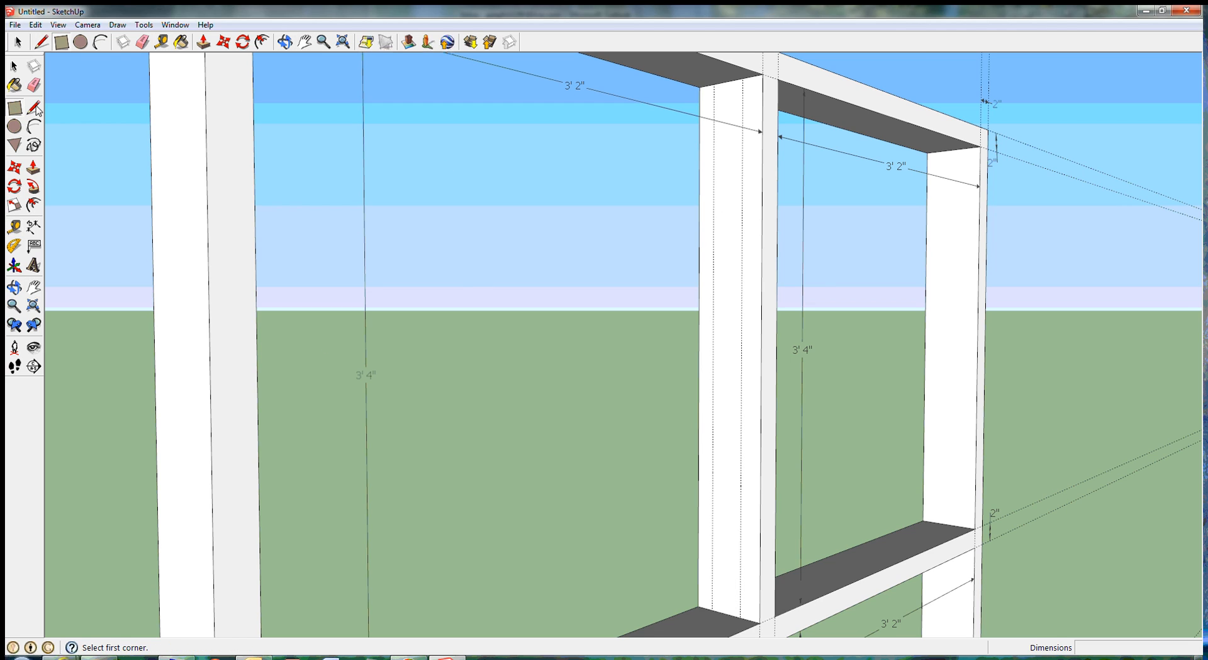
left_click(714, 85)
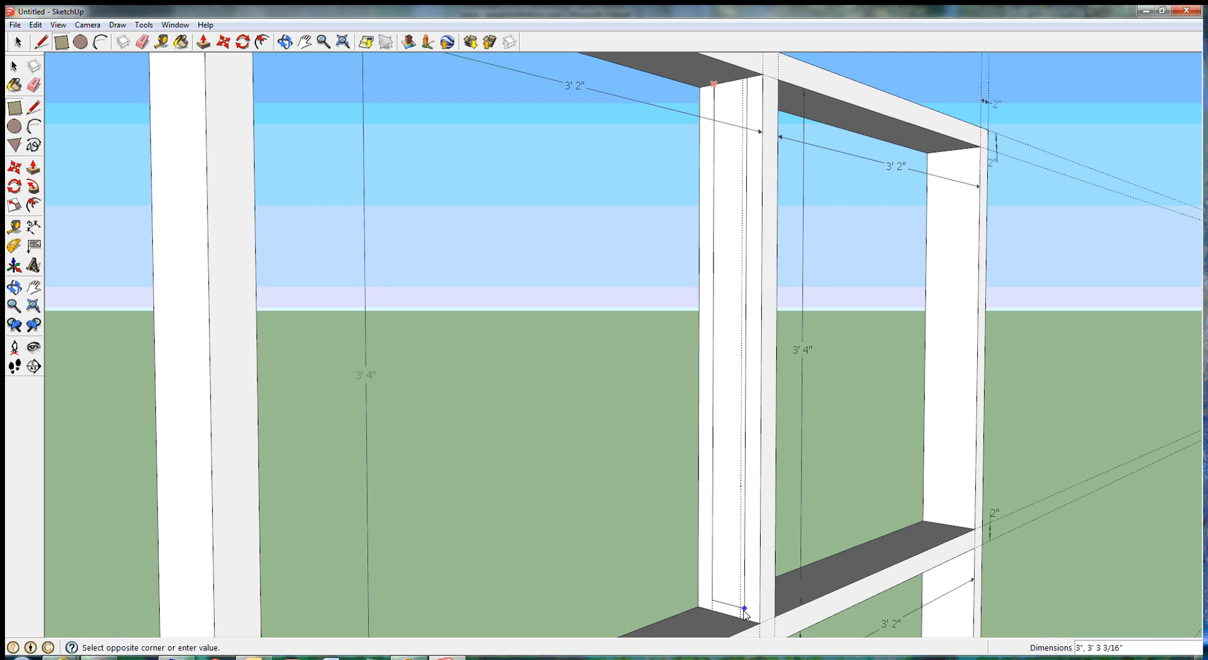
left_click(740, 619)
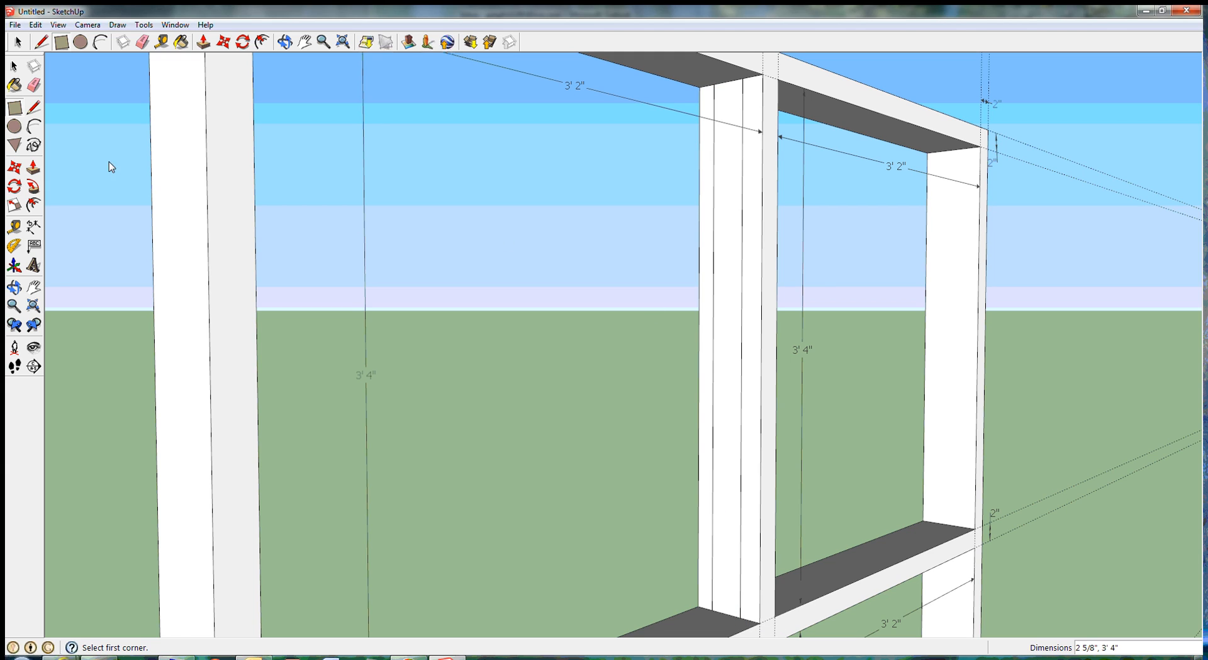
Step: Push/Pull the rectangle 5/8" out from the post into the panel opening beside the door
left_click(33, 168)
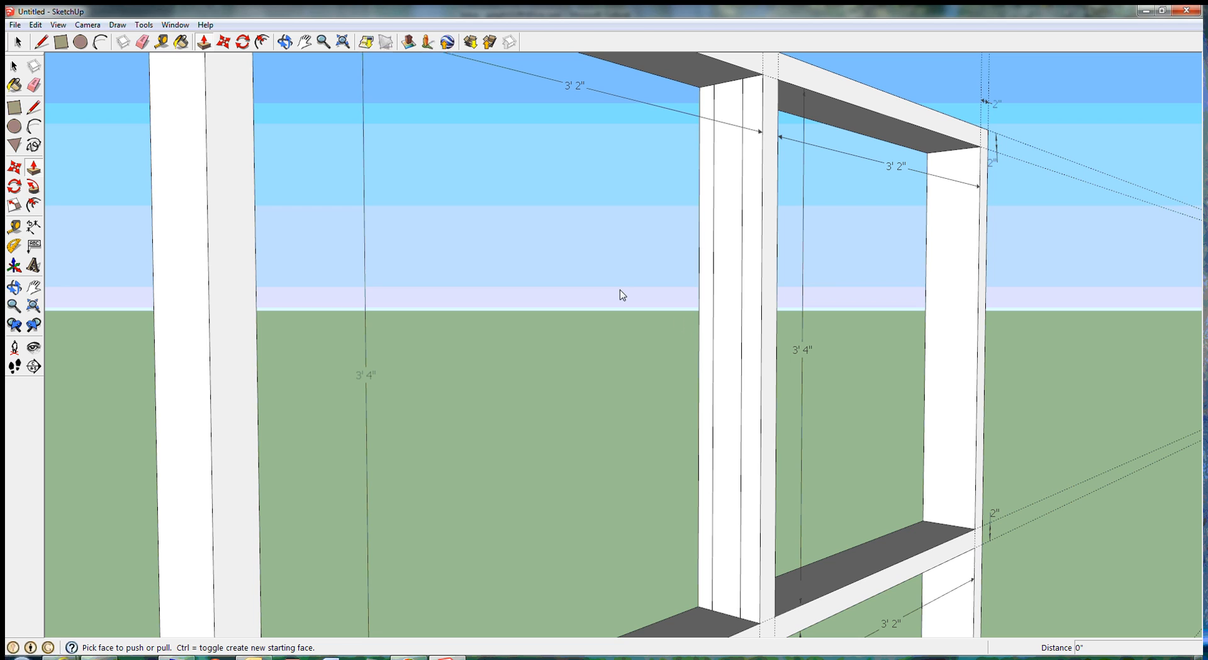
left_click(728, 340)
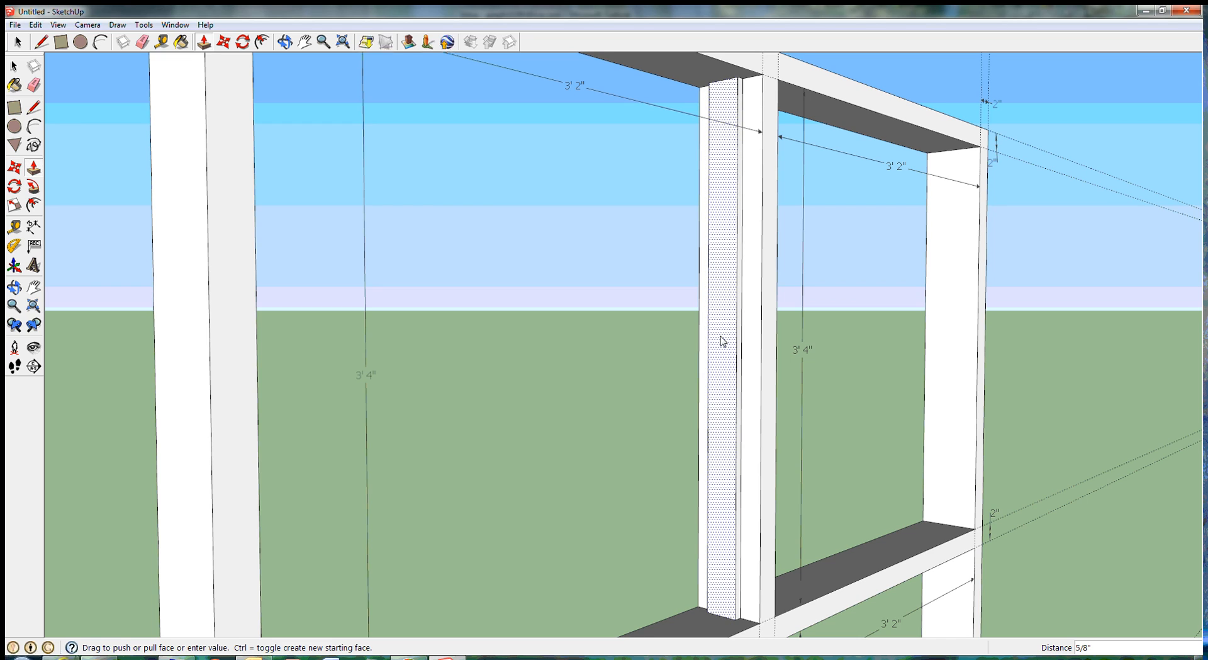
left_click(723, 340)
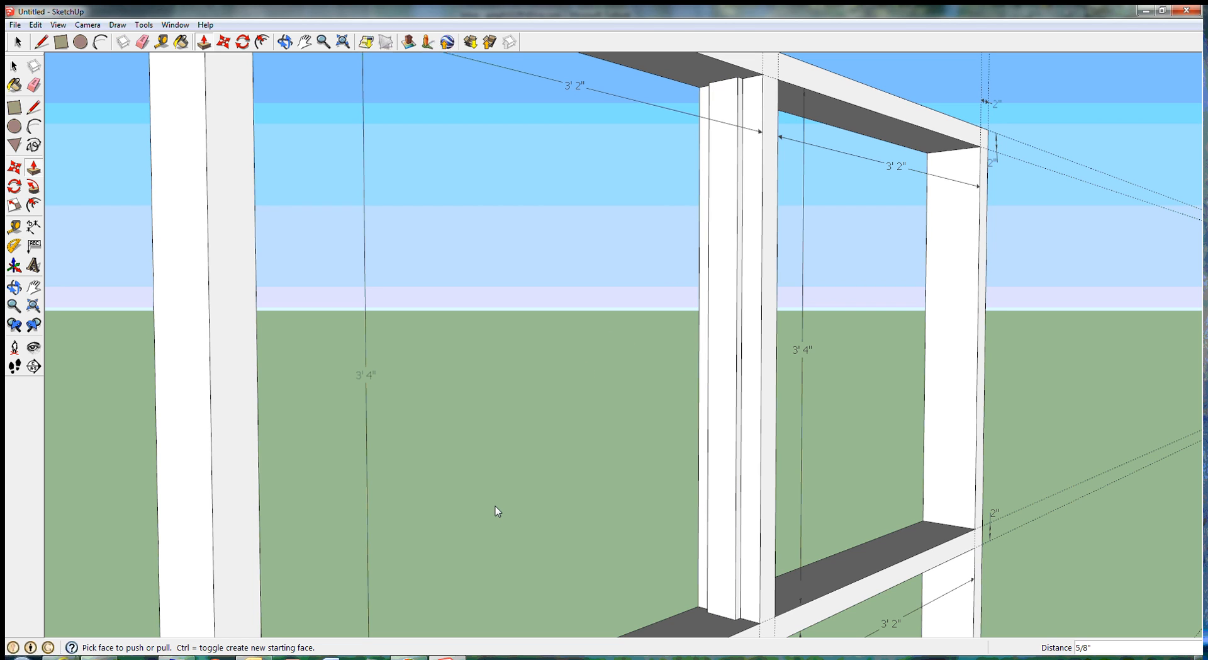
Step: Examine the whole framed wall from the front, with the door opening, all four panel openings and the dimensions in view
scroll(512, 534, "down", 5)
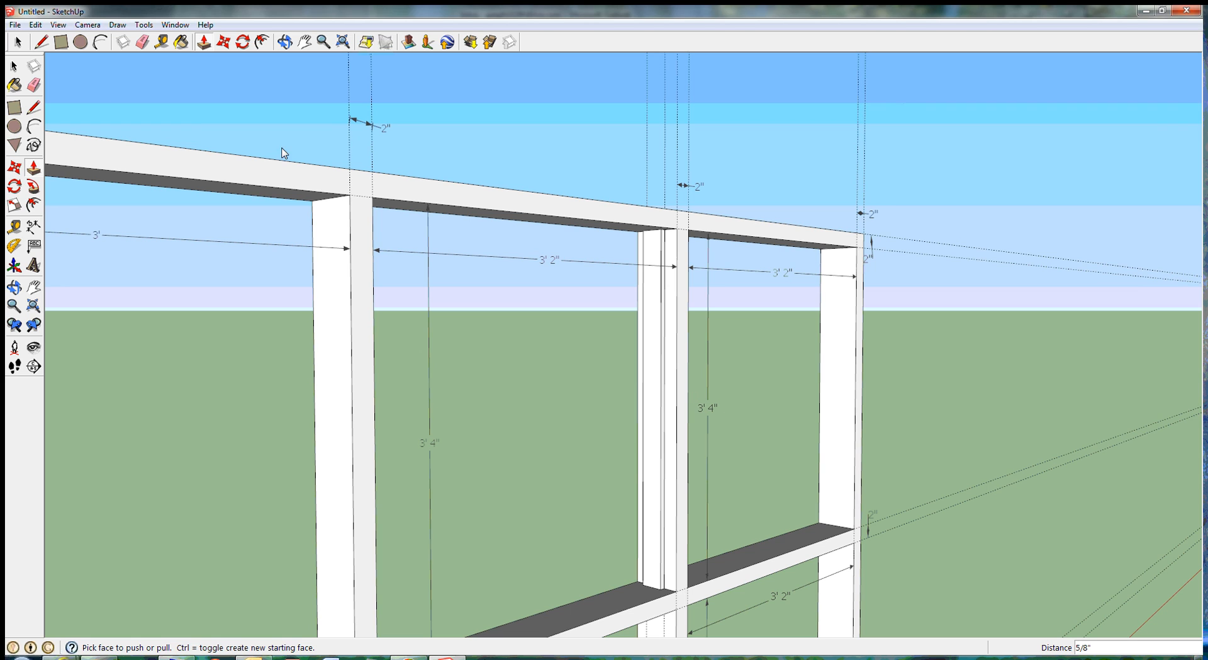
left_click(13, 66)
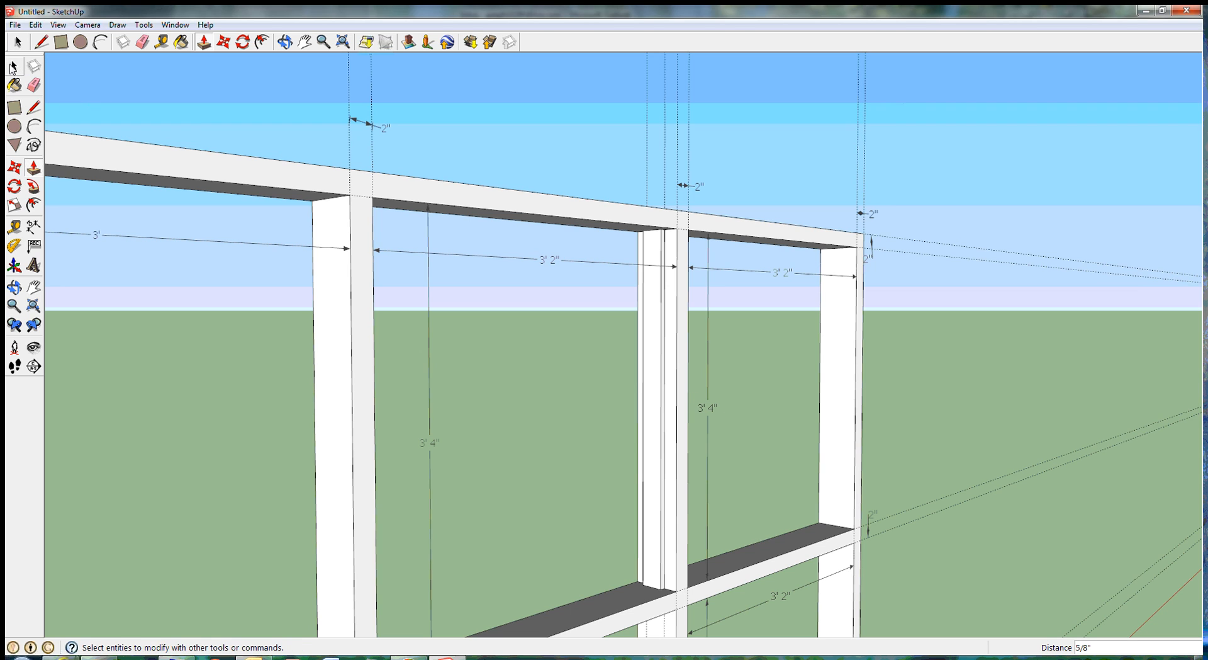
left_click(247, 186)
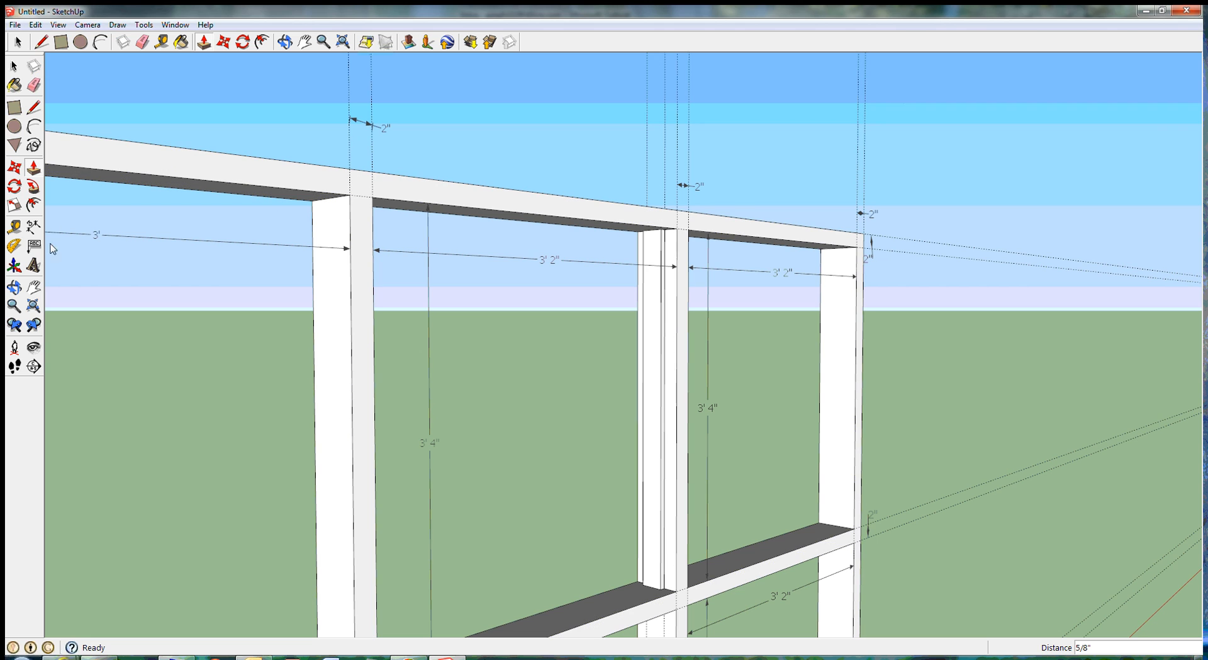
left_click(14, 287)
left_click_drag(584, 342, 371, 291)
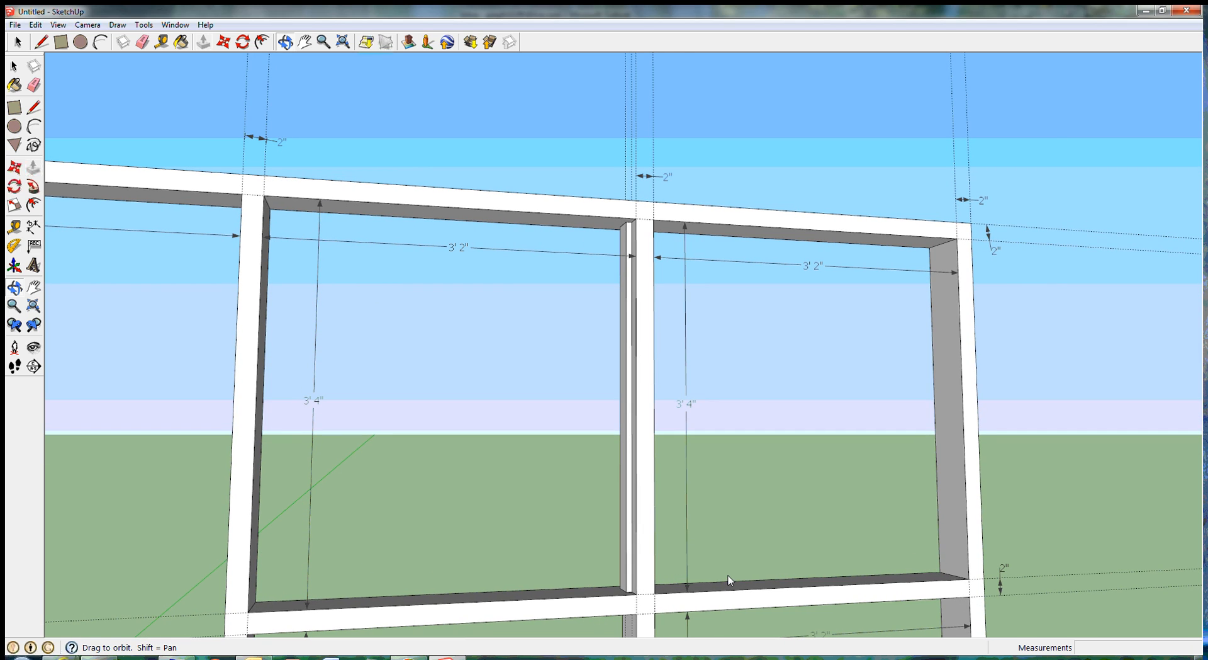
scroll(606, 507, "down", 3)
scroll(606, 509, "down", 1)
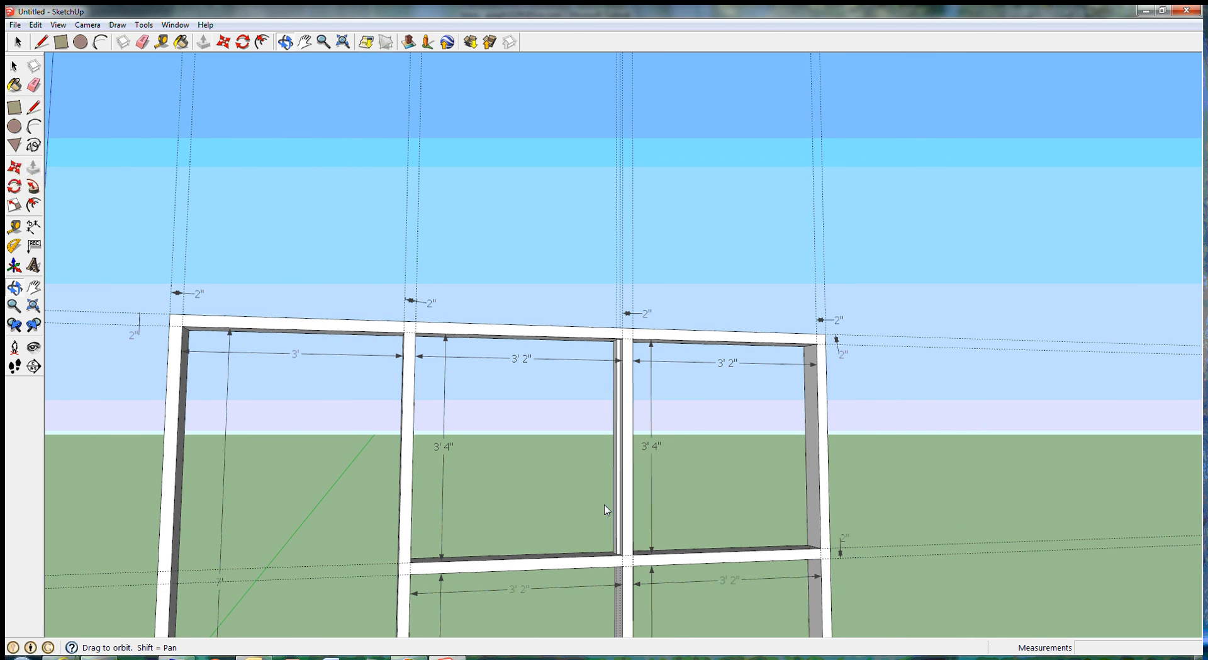
left_click(33, 287)
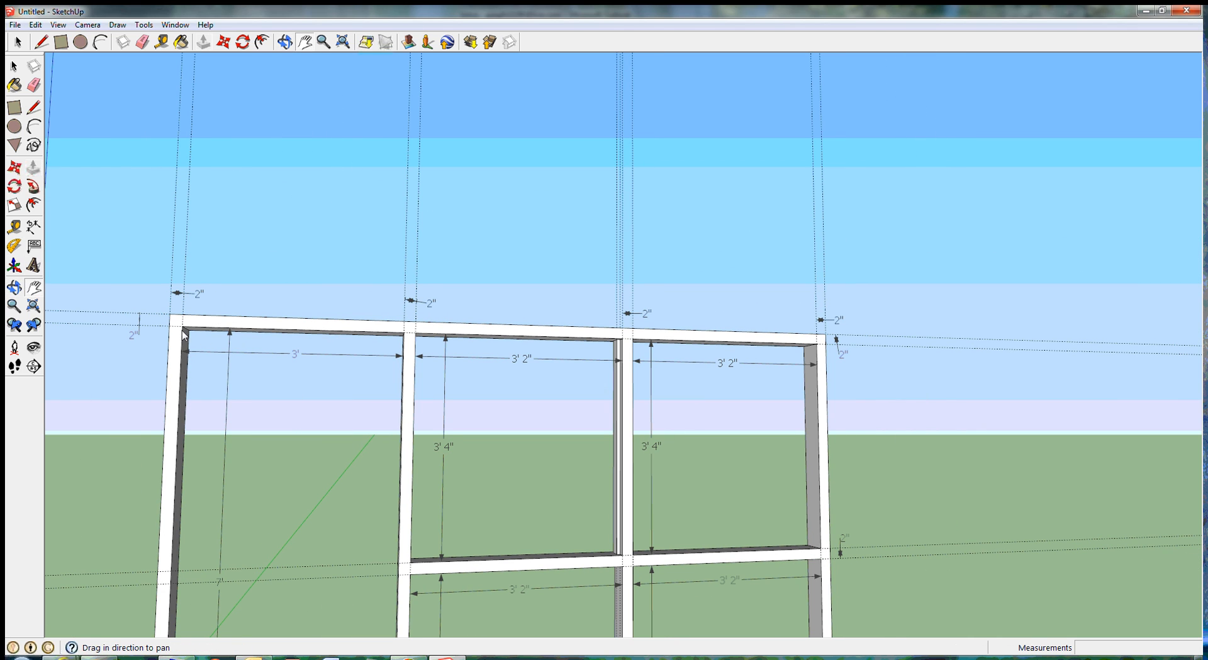
left_click_drag(394, 490, 544, 261)
scroll(545, 262, "down", 2)
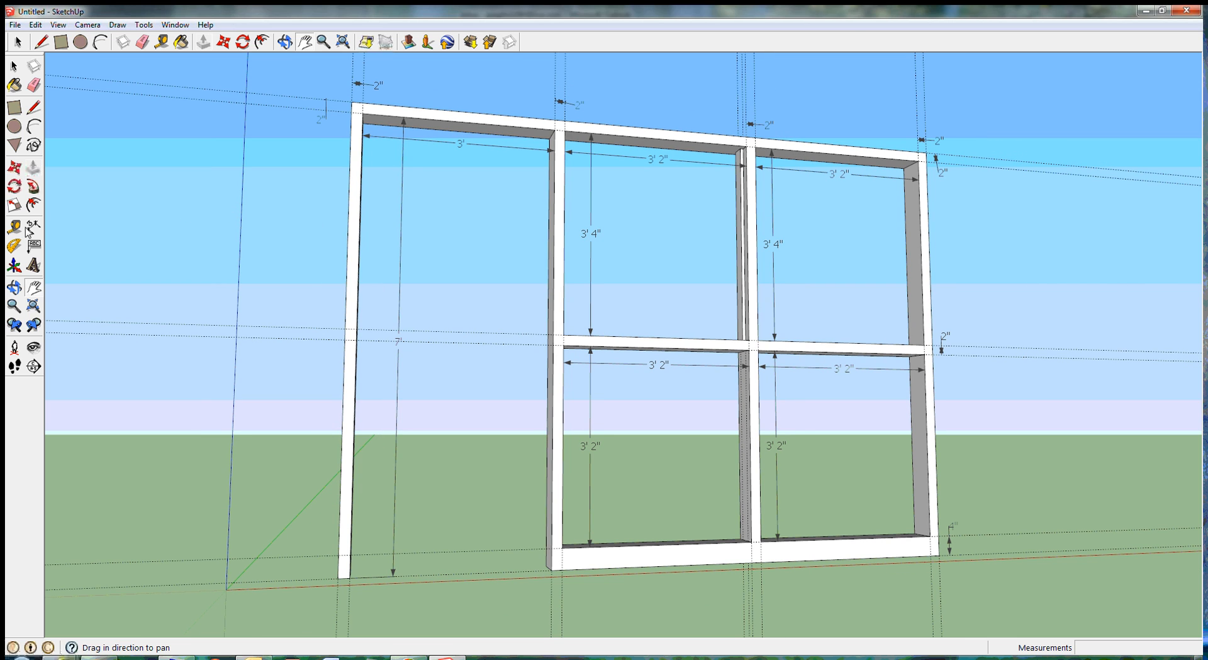
left_click(12, 291)
left_click_drag(676, 320, 561, 373)
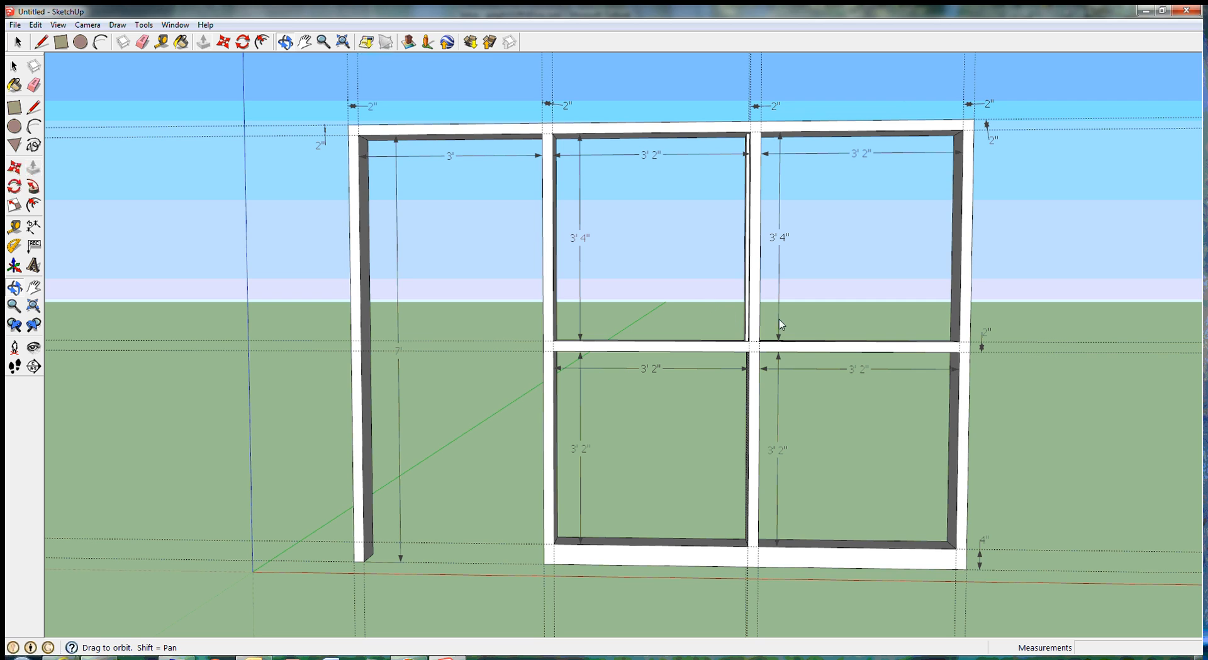
scroll(775, 304, "up", 1)
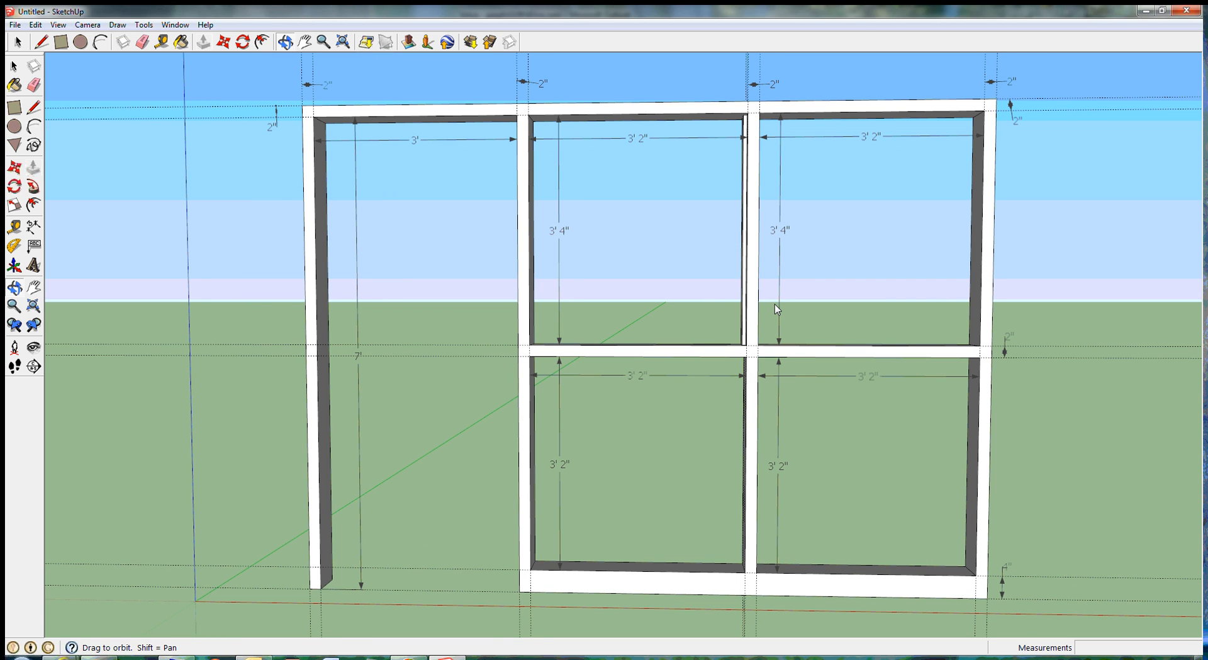
scroll(775, 309, "up", 1)
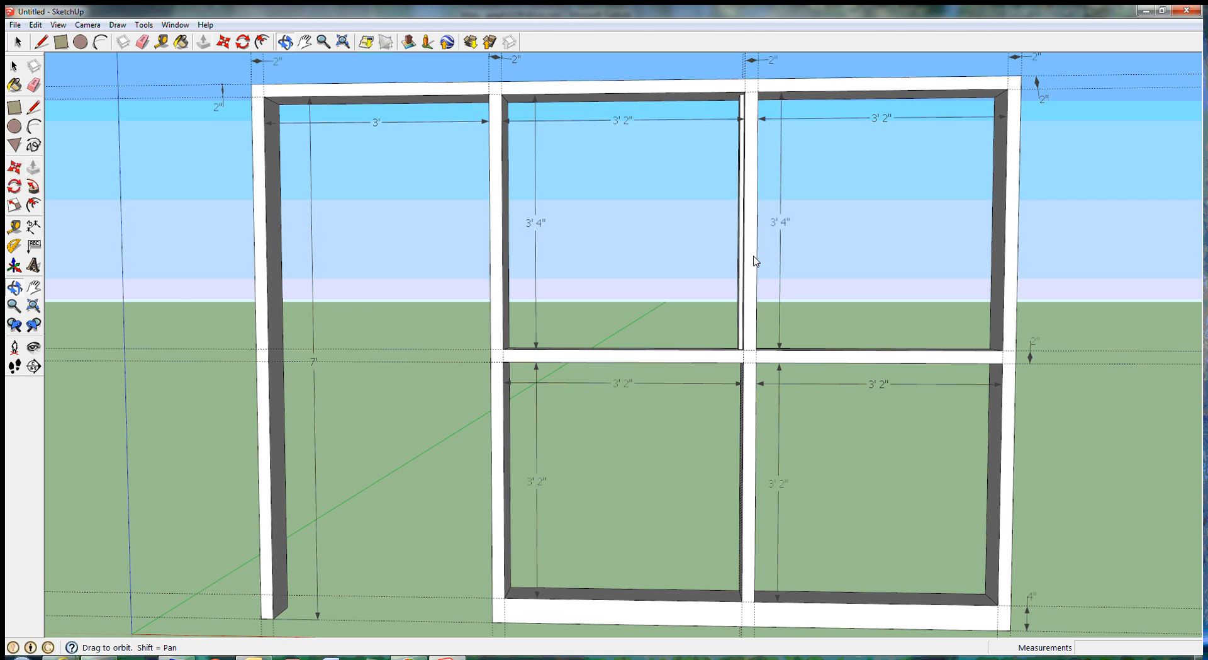
scroll(755, 261, "down", 1)
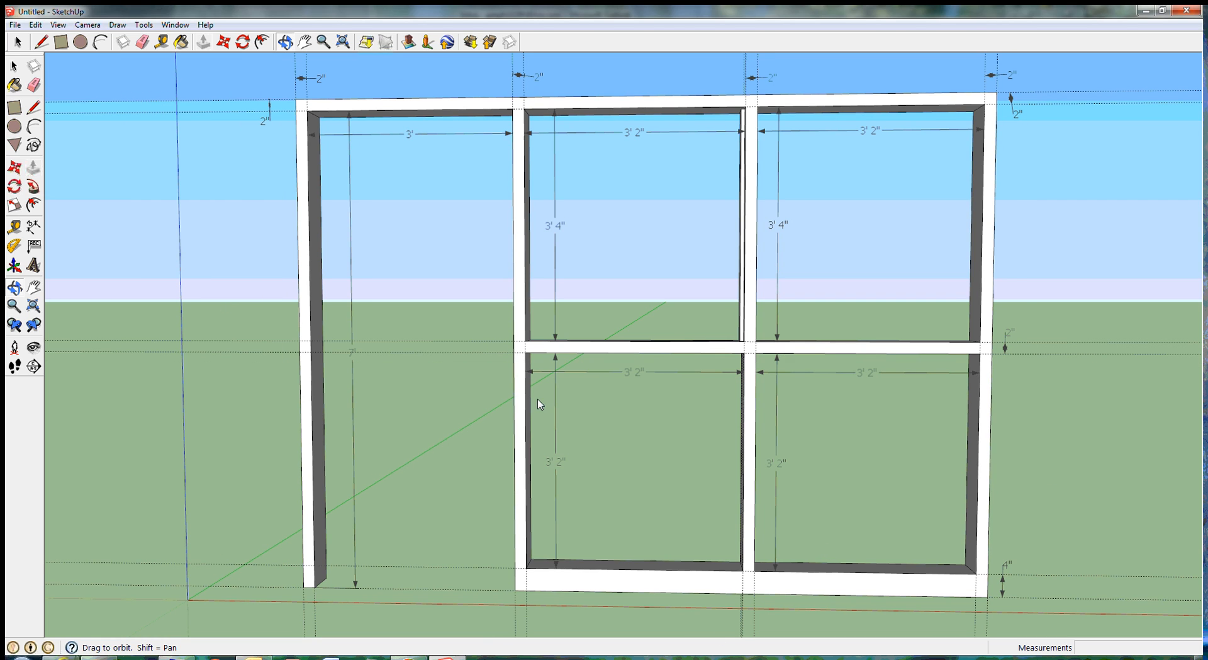
left_click(15, 25)
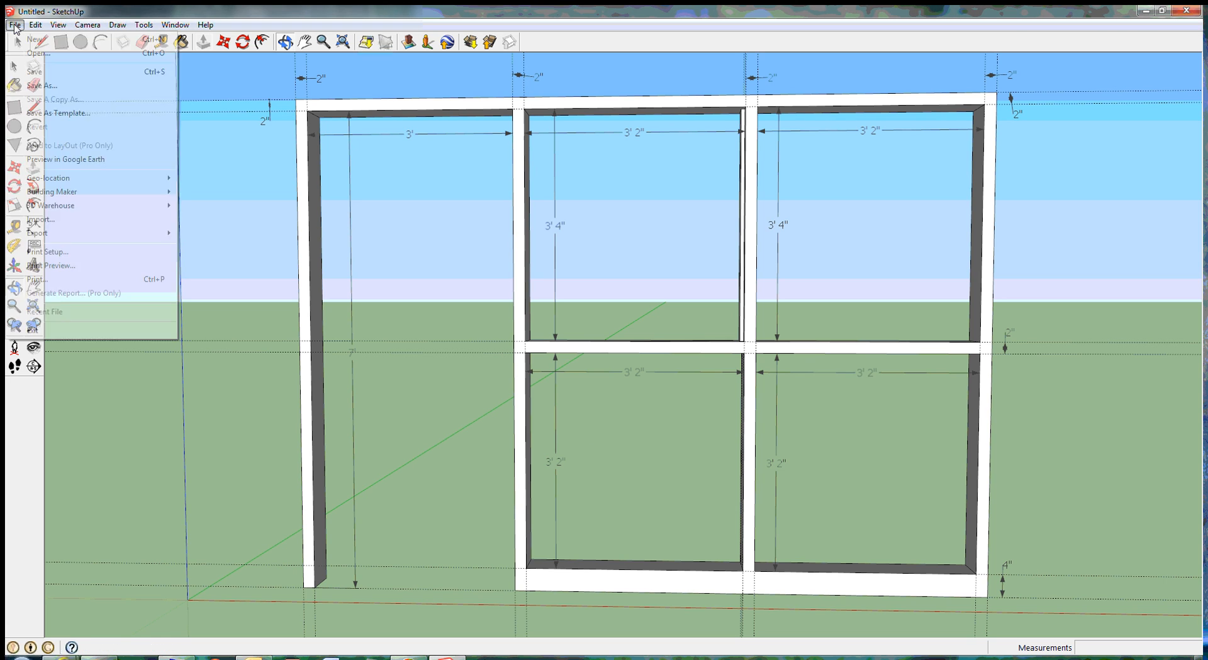
left_click(42, 85)
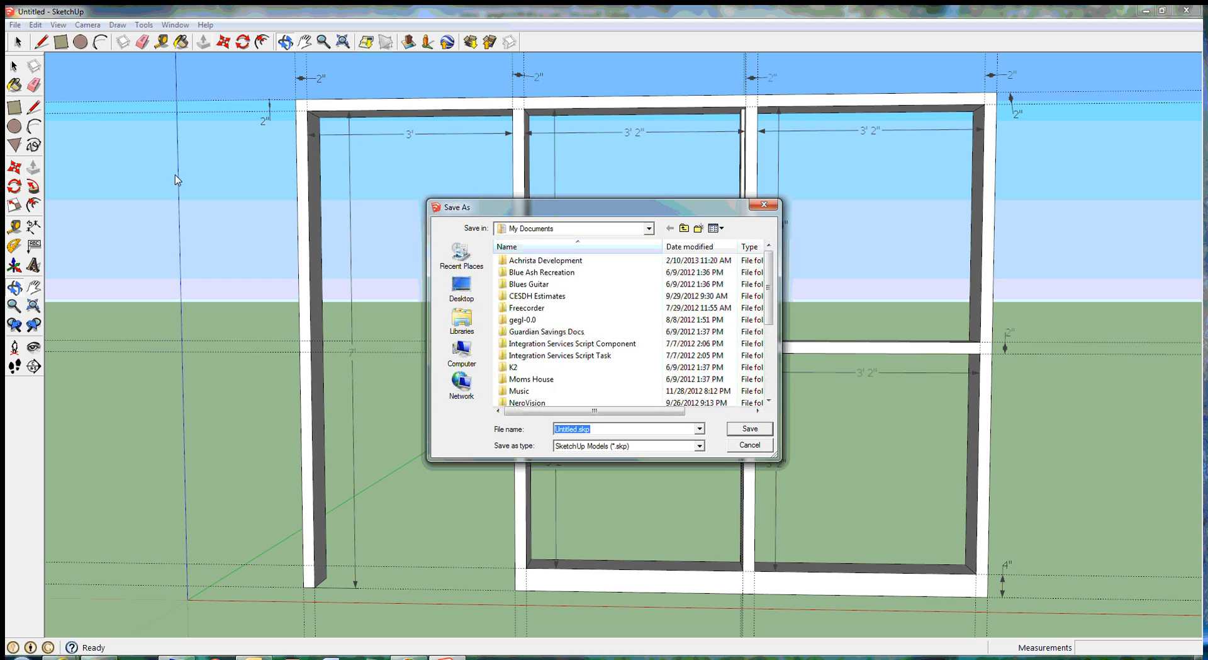
left_click(699, 446)
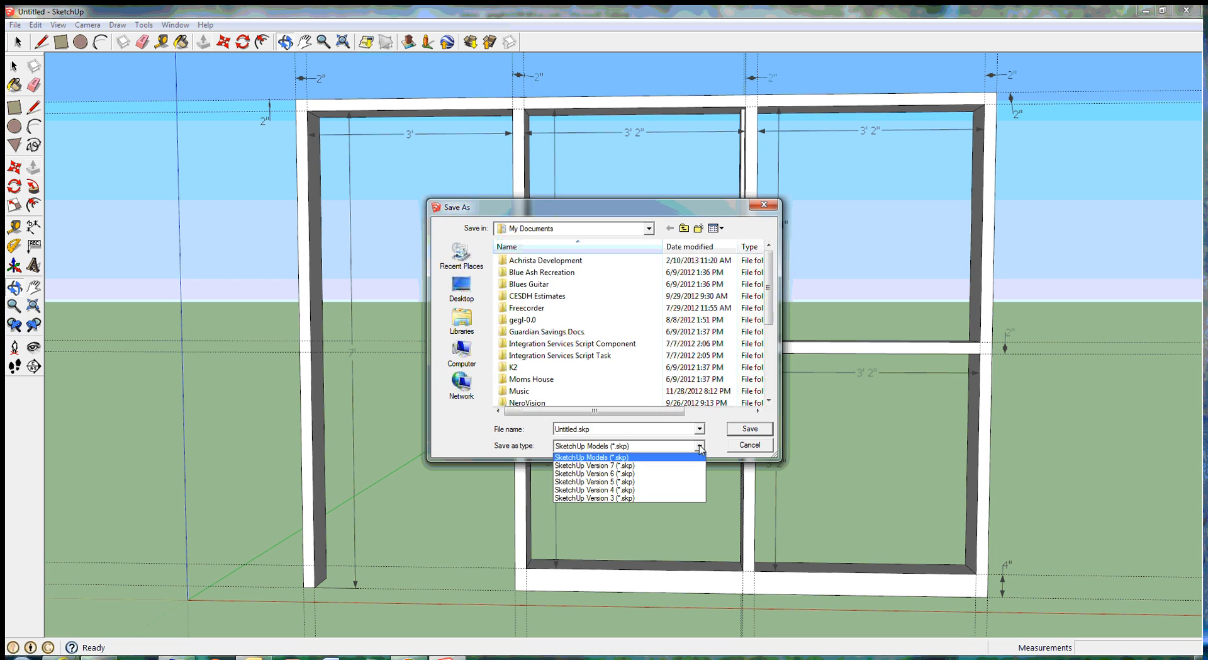
left_click(701, 447)
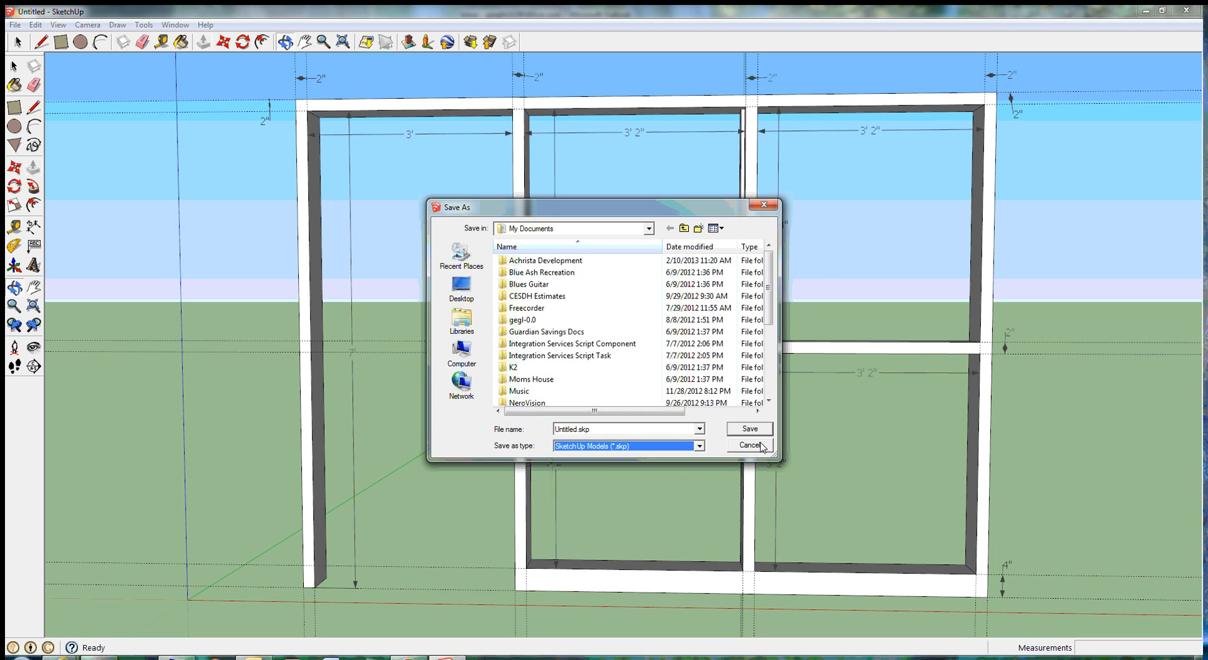
left_click(755, 444)
Step: Start a 2D graphic export of the current view of the wall and name the file Sidelight Frame
left_click(15, 25)
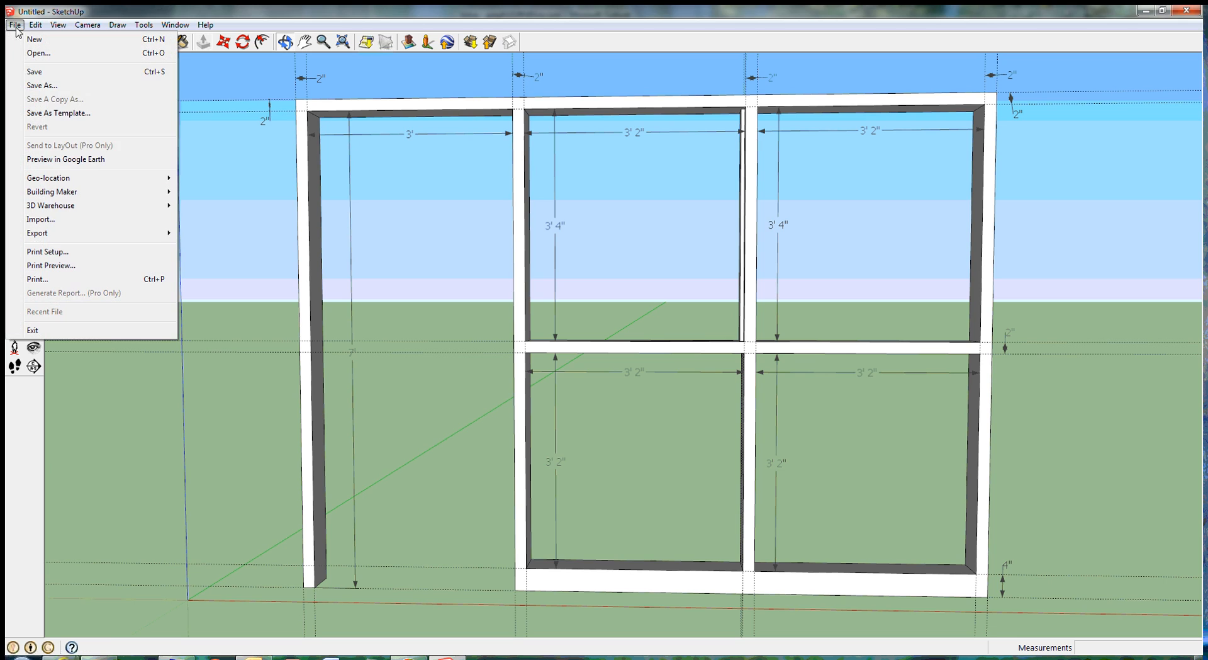
mouse_move(51, 234)
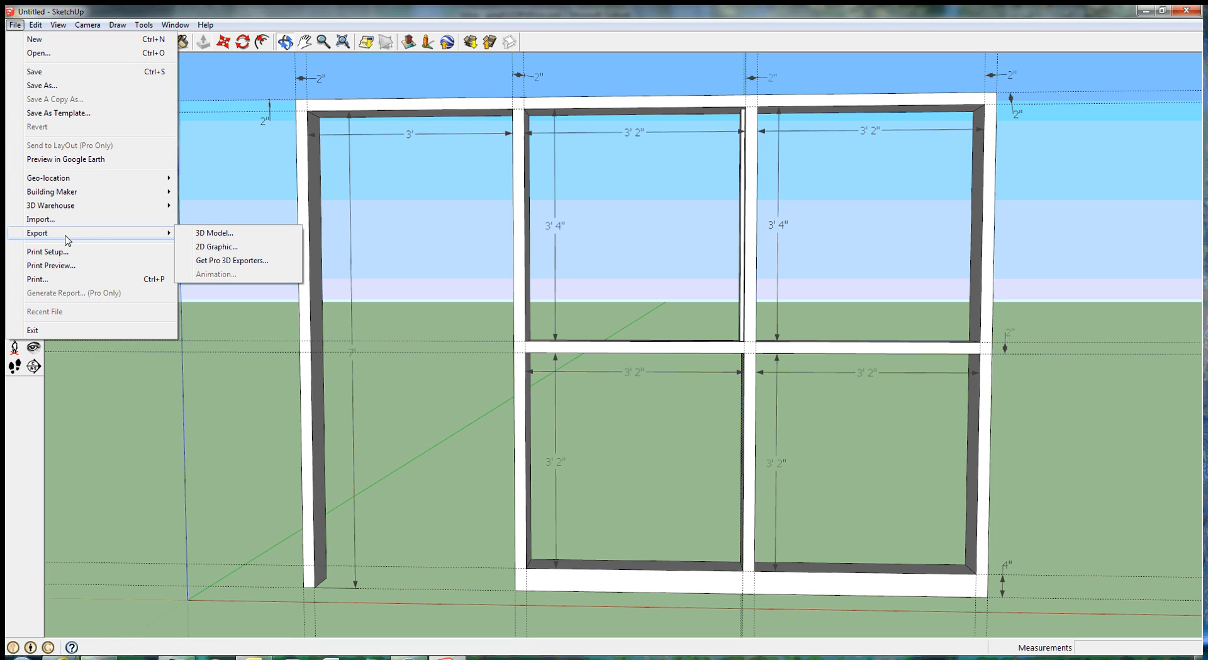
left_click(222, 247)
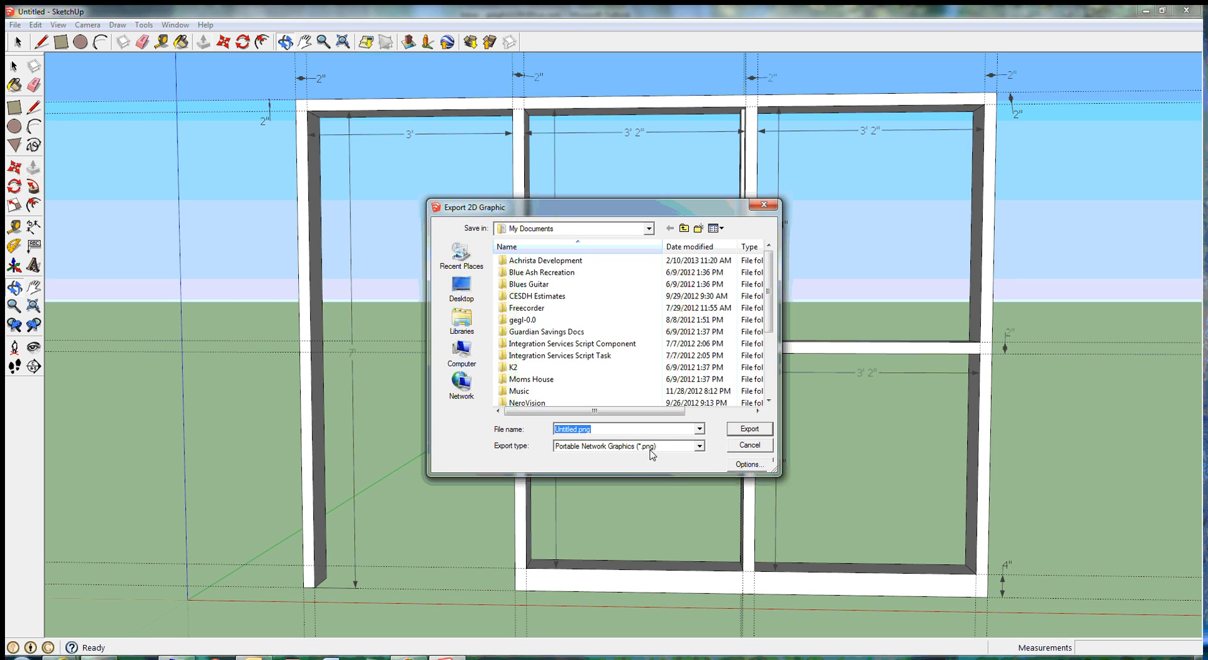
left_click(699, 446)
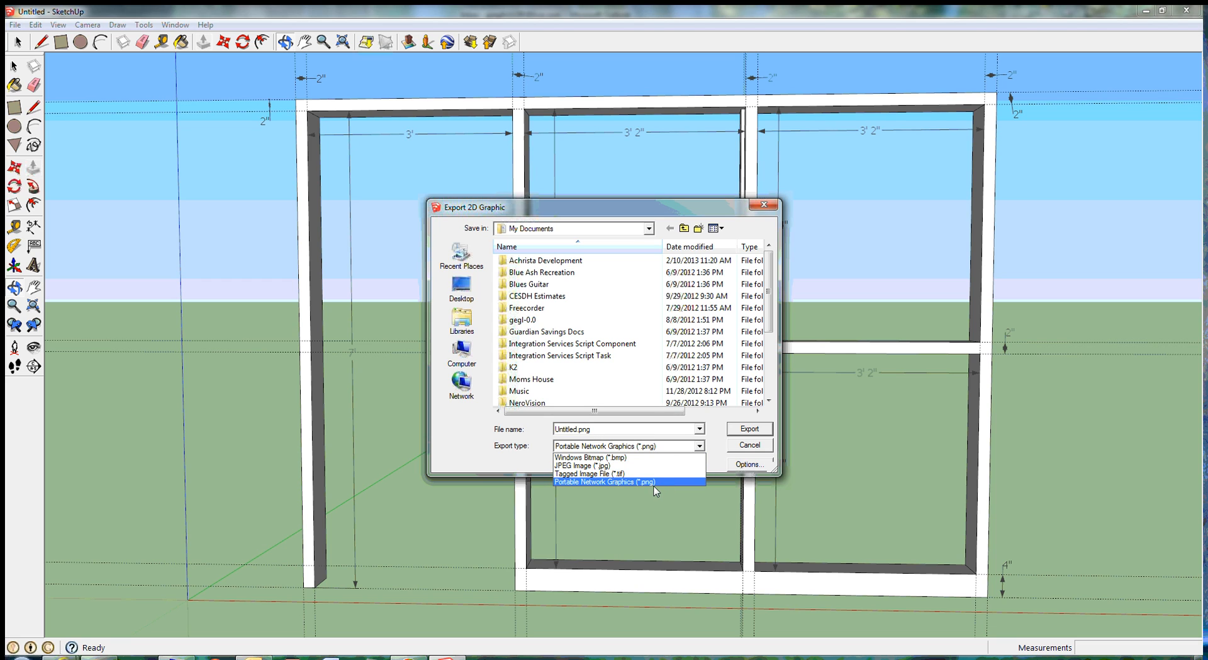
left_click(578, 430)
left_click(577, 430)
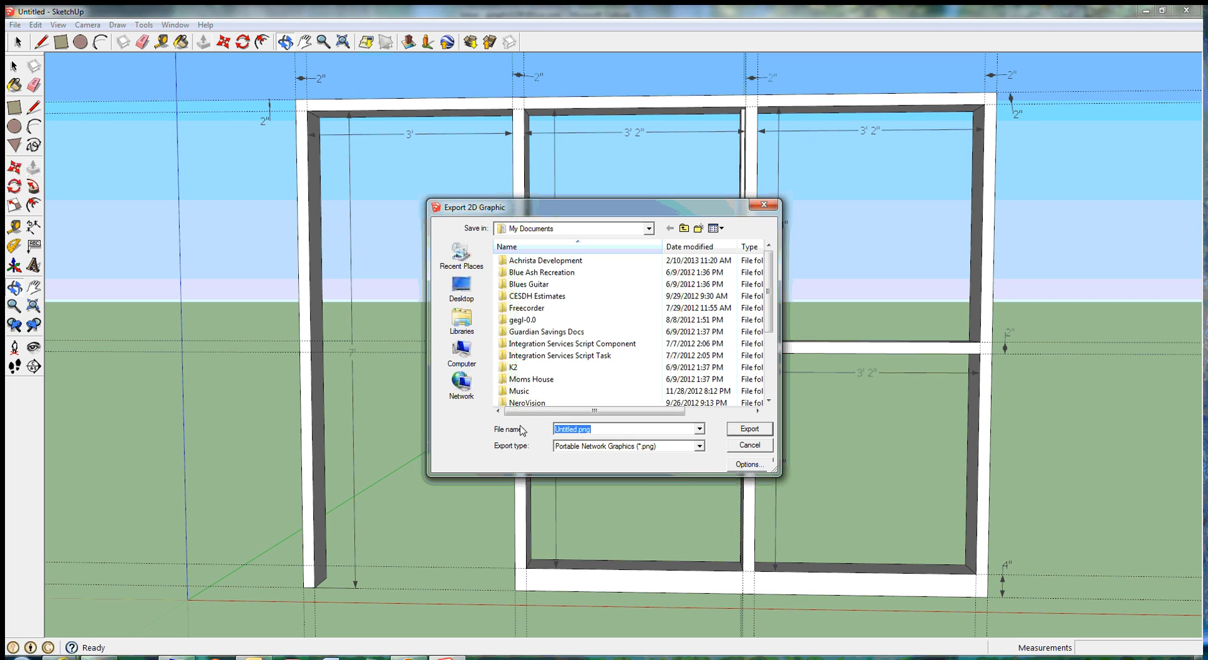
left_click(557, 430)
key("Delete")
key("Delete")
key("Delete")
key("Delete")
key("Delete")
key("Delete")
key("Delete")
key("Delete")
type("Sidelight Frame")
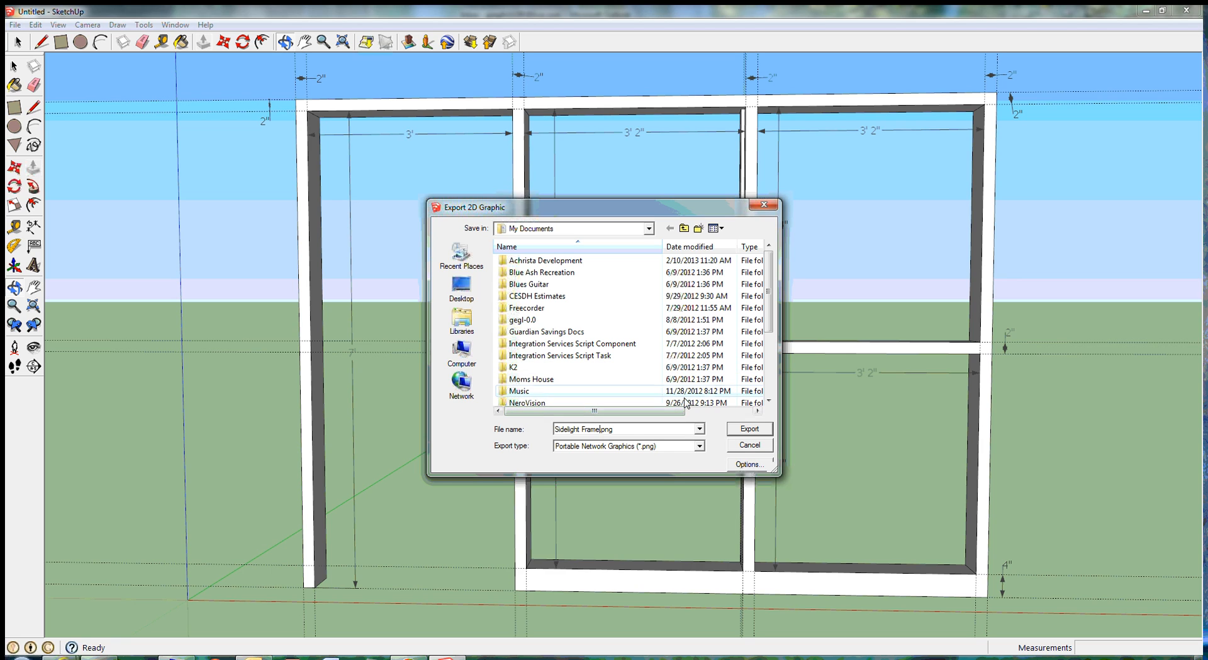
Step: Set the export type to JPEG Image (*.jpg) and export the picture to My Documents
left_click(701, 451)
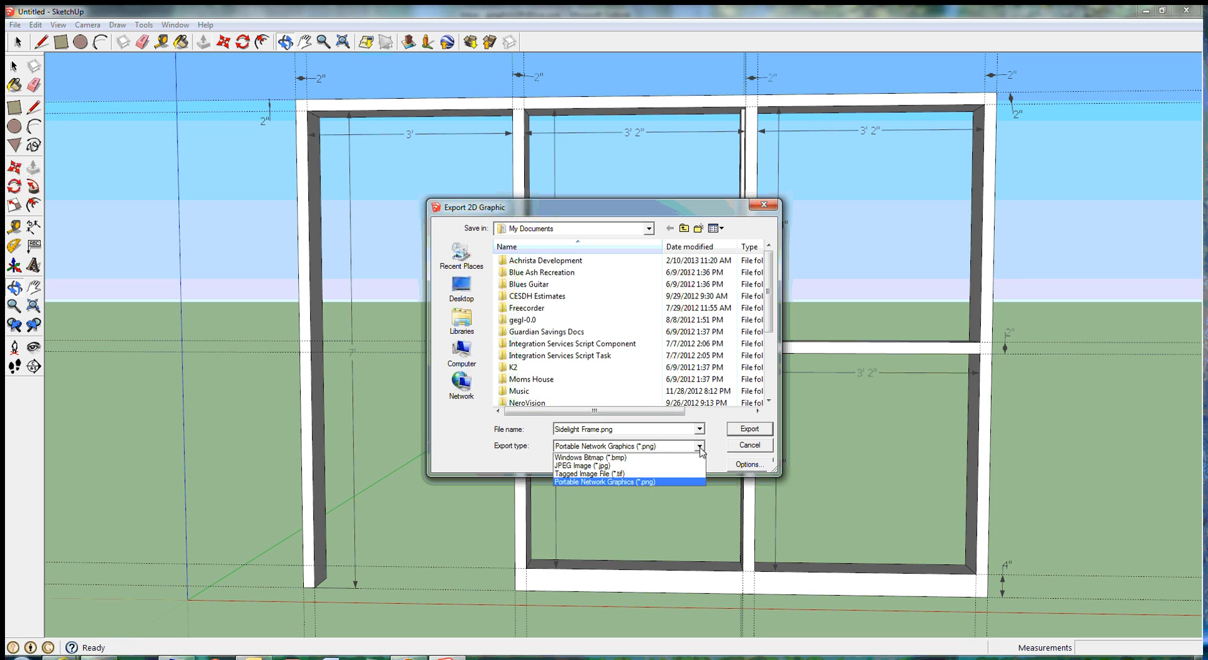
left_click(598, 470)
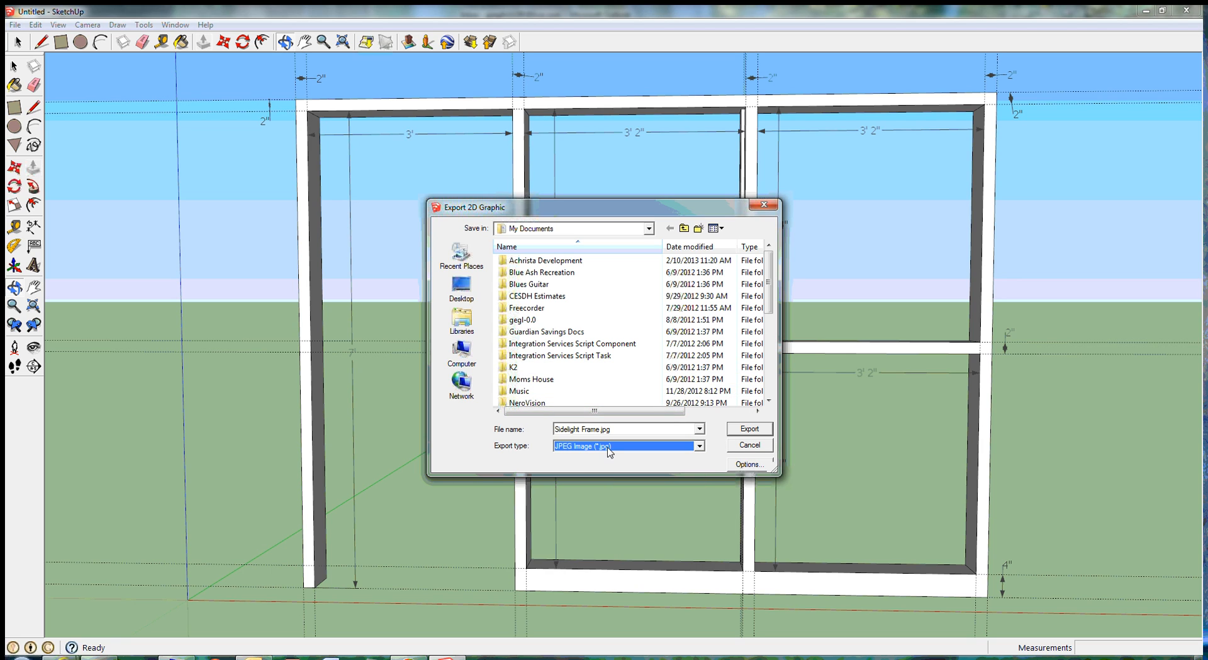
left_click_drag(766, 247, 755, 224)
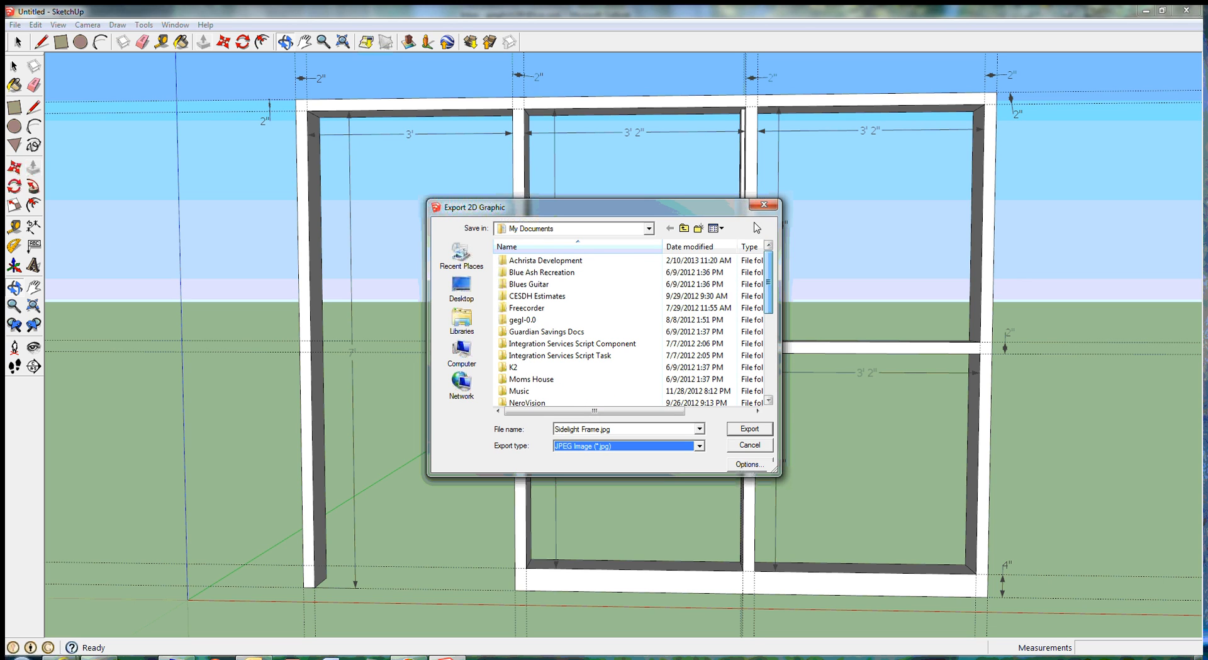
left_click(749, 429)
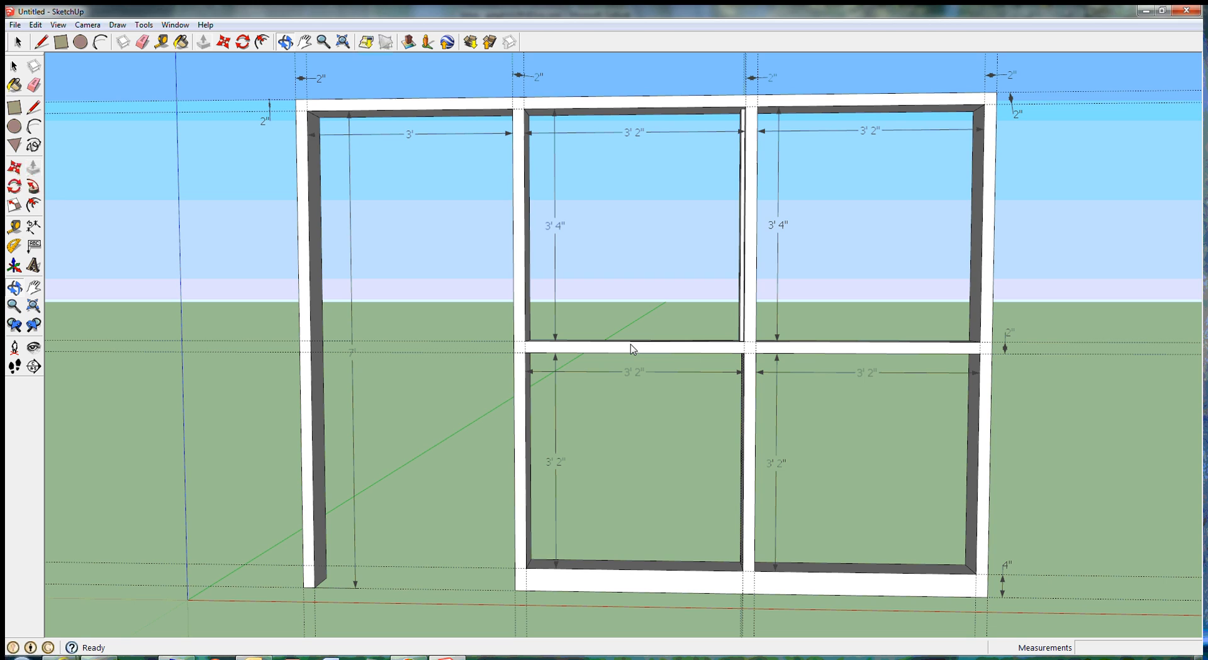
Step: Examine the 3D model export's file types and COLLADA options without exporting anything
left_click(16, 27)
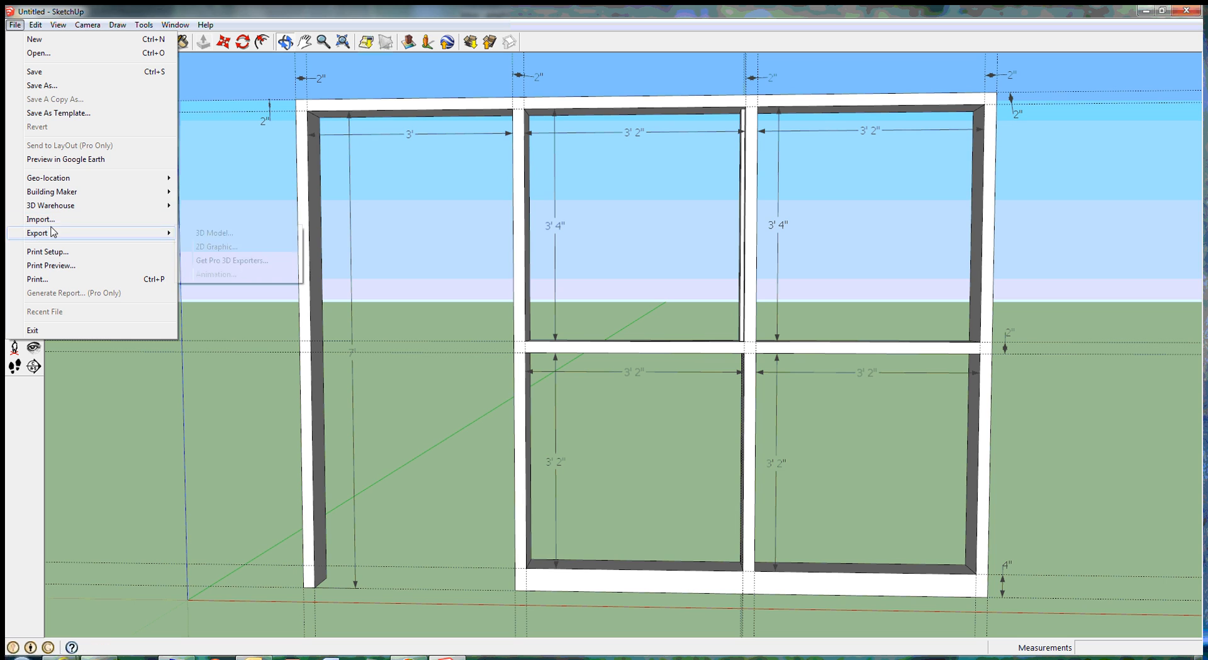
left_click(217, 235)
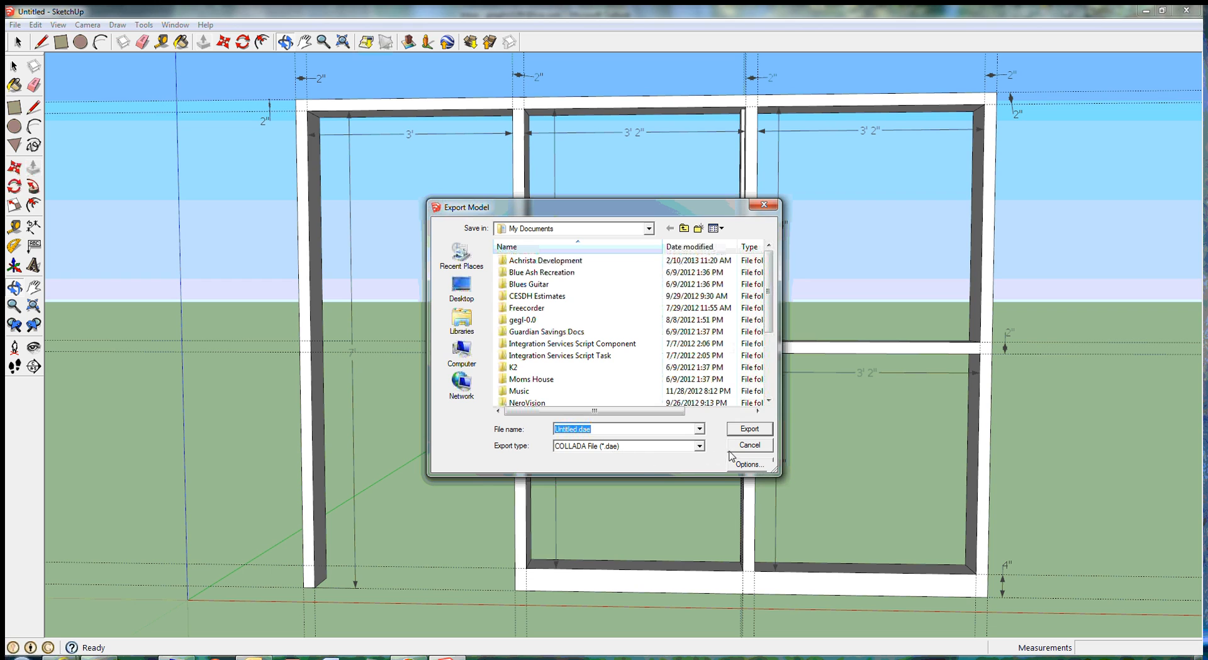
left_click(700, 445)
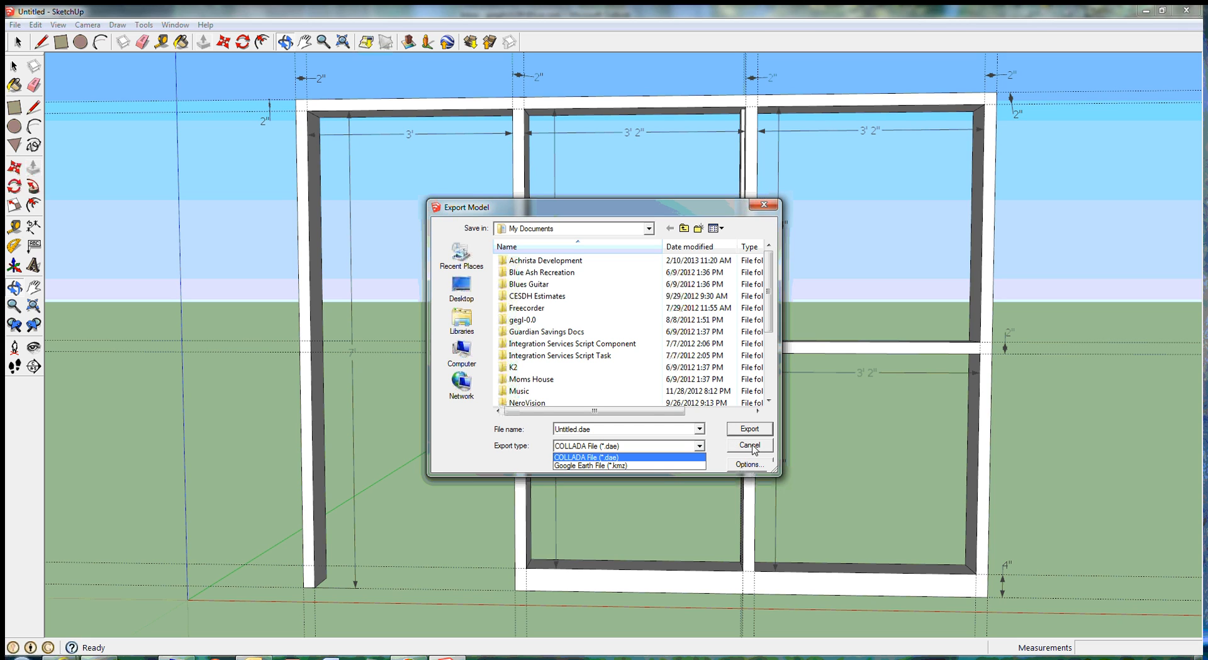
left_click(747, 465)
left_click(749, 465)
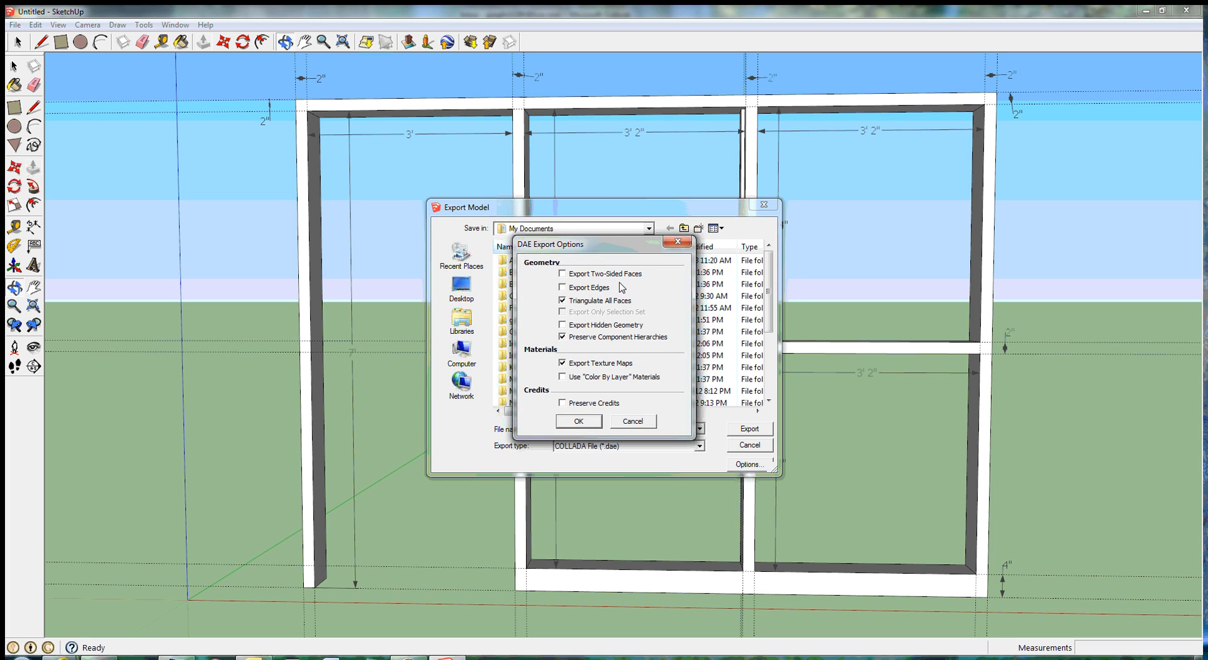
left_click(640, 423)
left_click(746, 445)
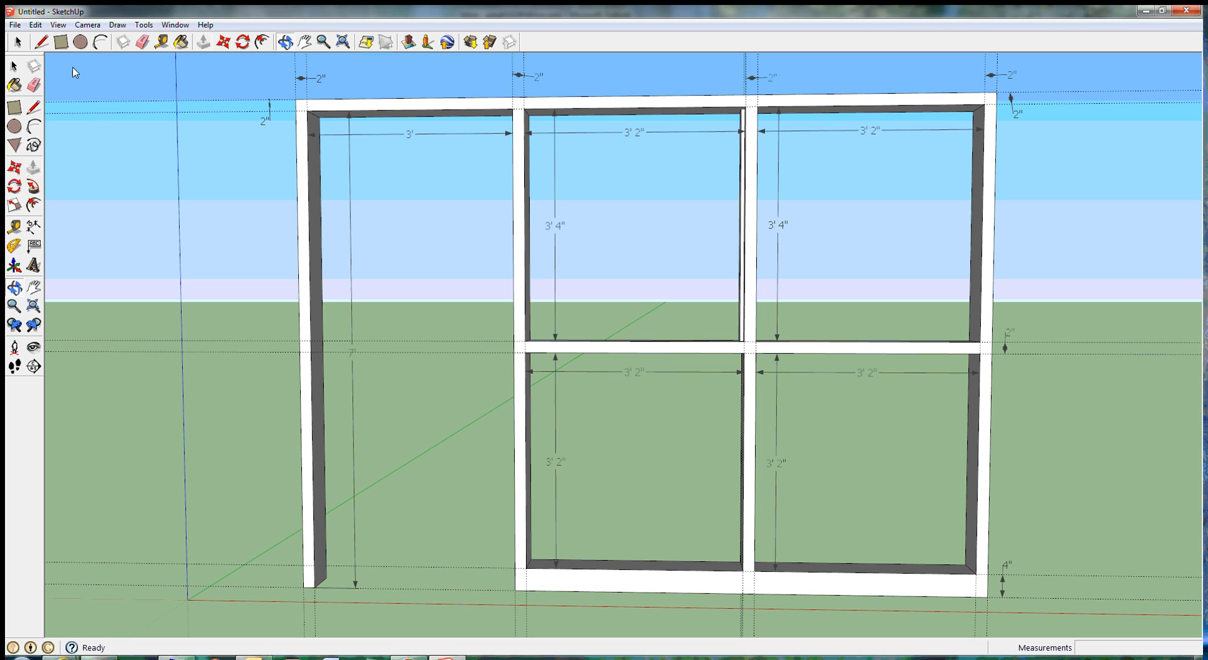
Step: Try deleting all guides from the model, and undo the deletion
left_click(59, 28)
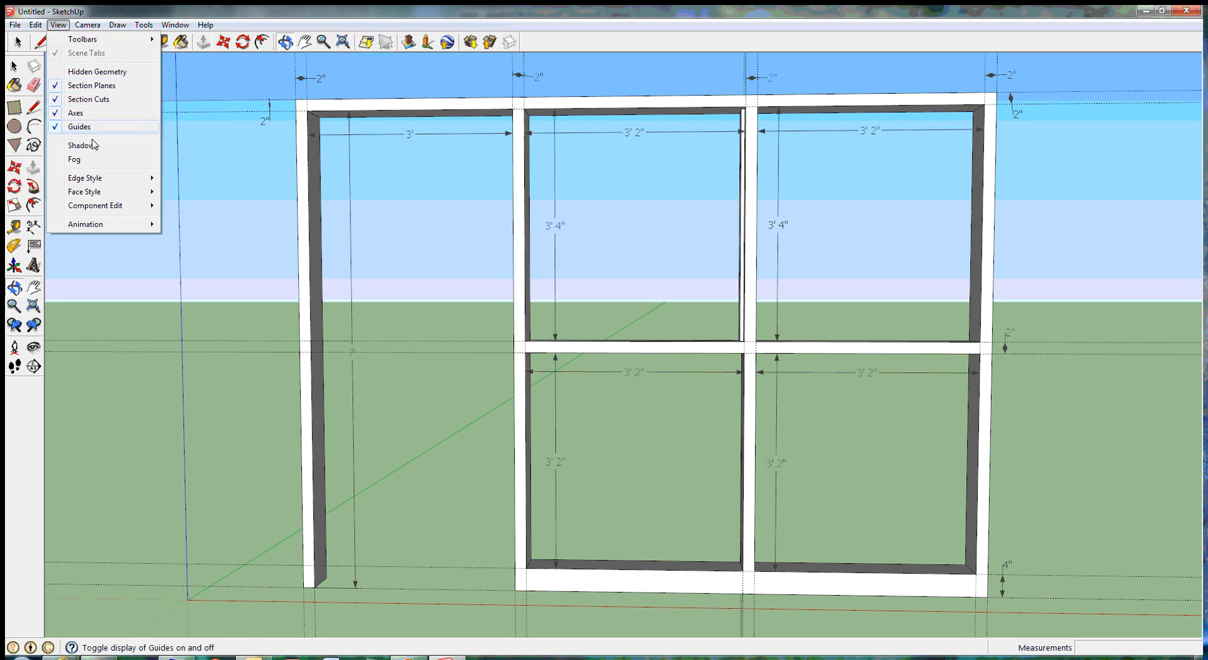
mouse_move(99, 211)
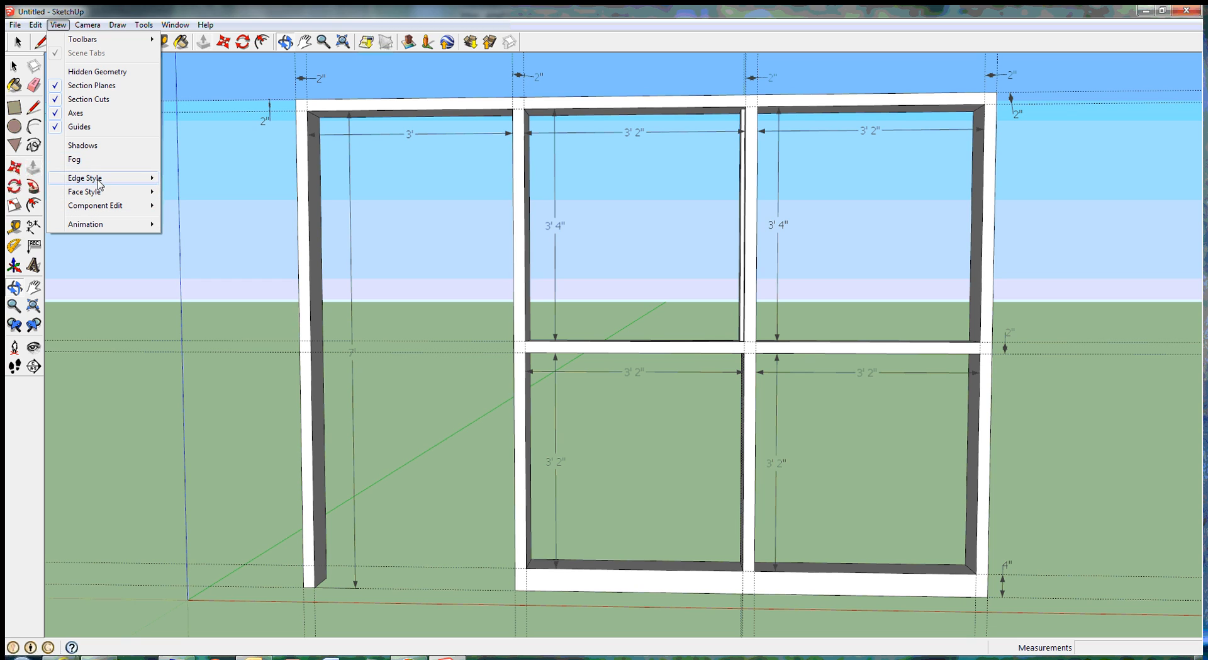
mouse_move(94, 182)
mouse_move(89, 29)
mouse_move(36, 30)
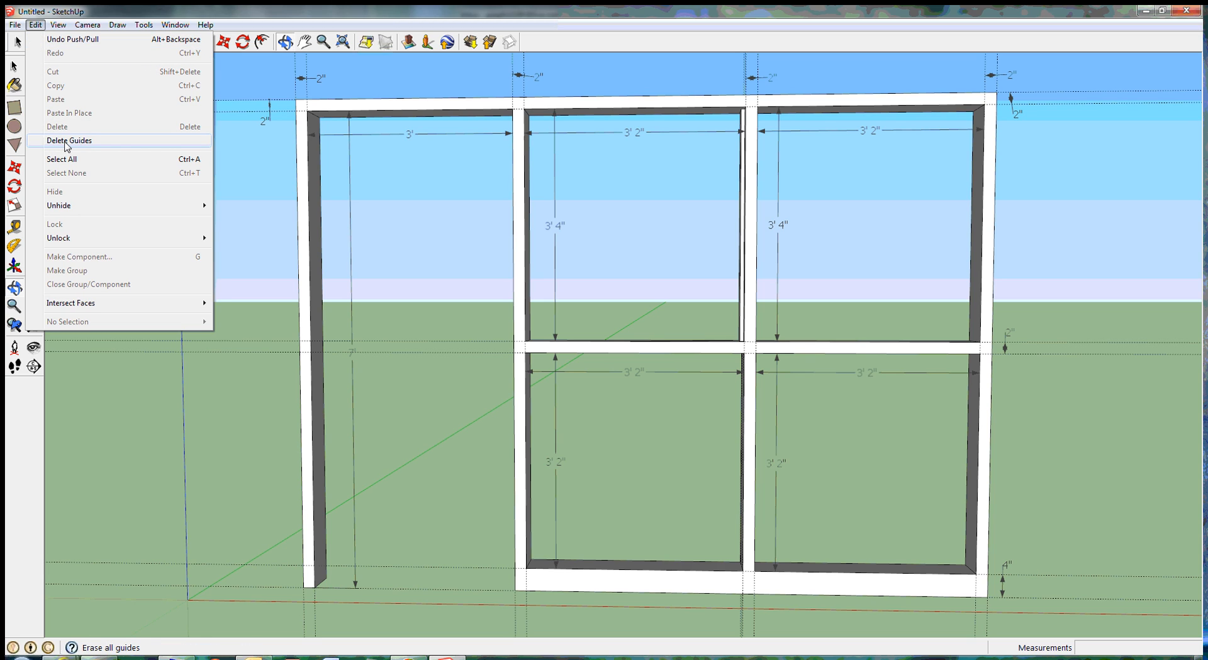
left_click(67, 145)
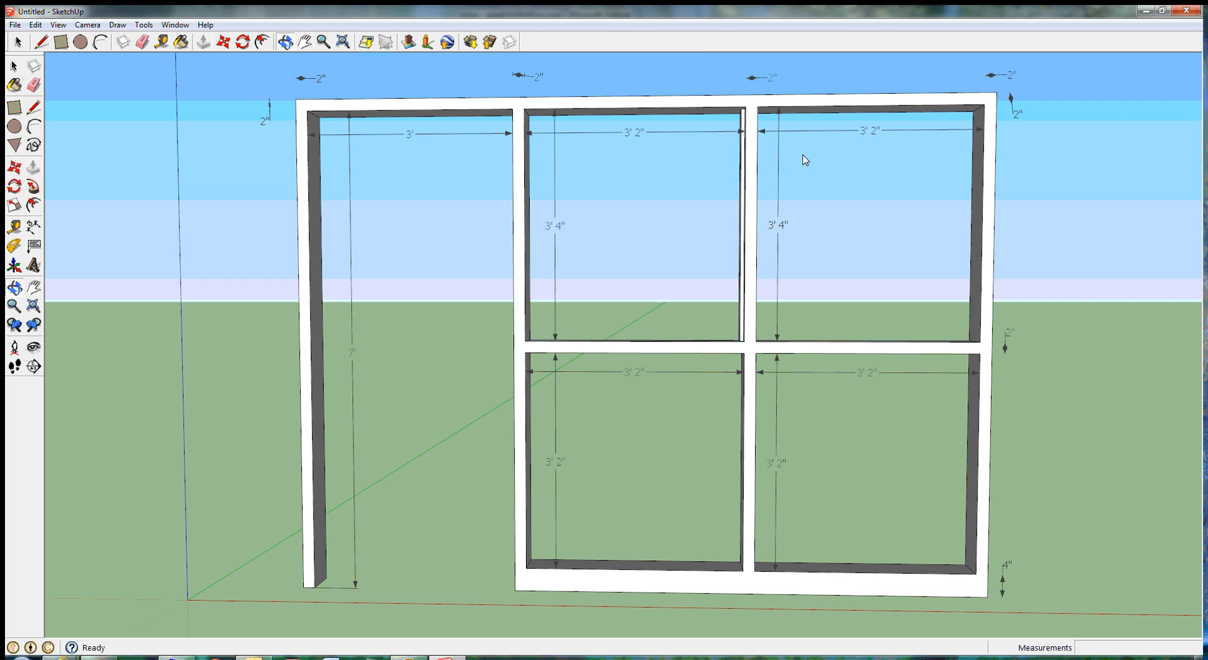
left_click(35, 25)
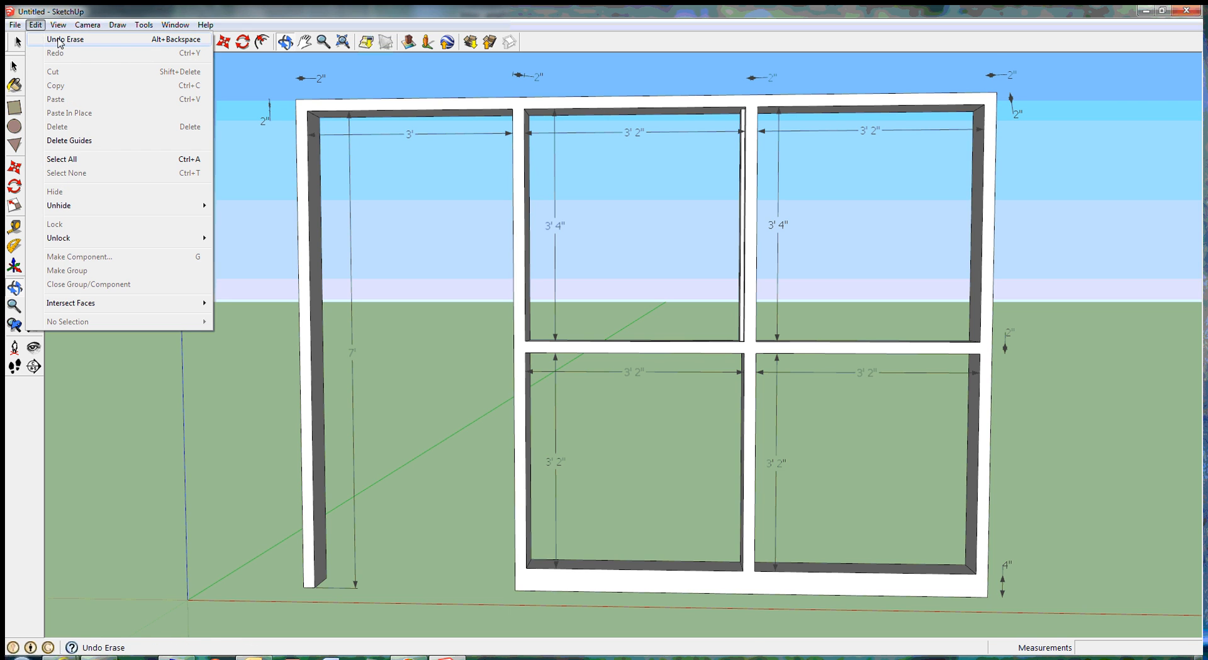
left_click(58, 42)
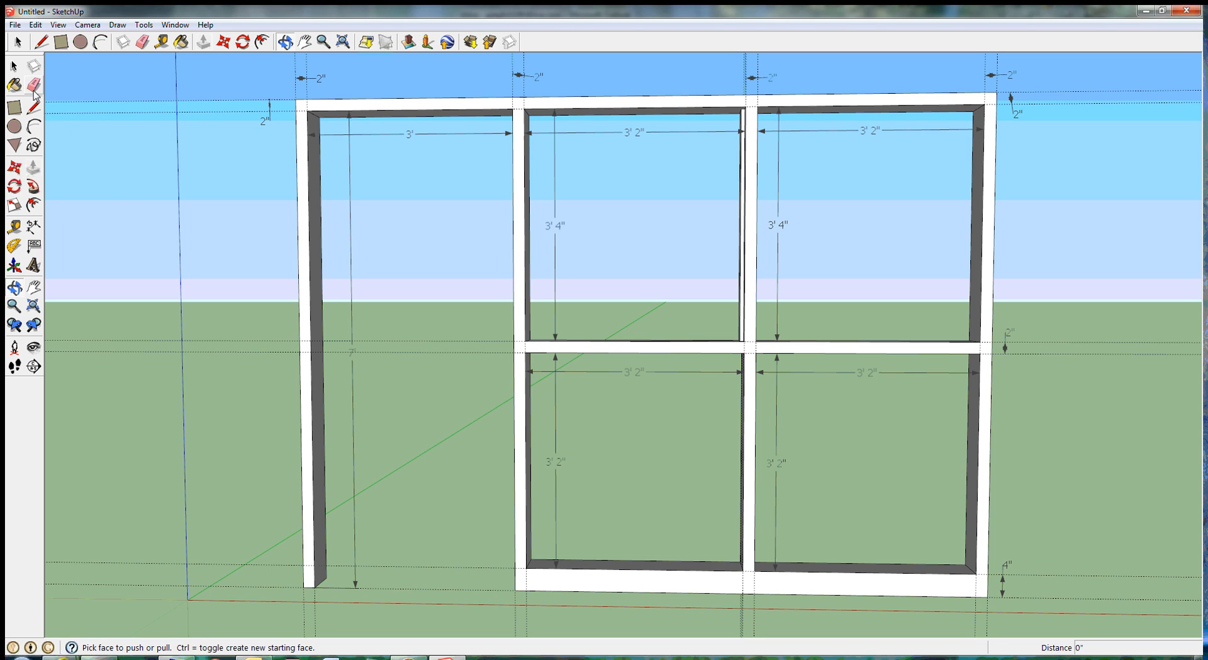
Step: Draw a short horizontal line along the upper guide at the top rail's 2" dimension on the door side
left_click(34, 110)
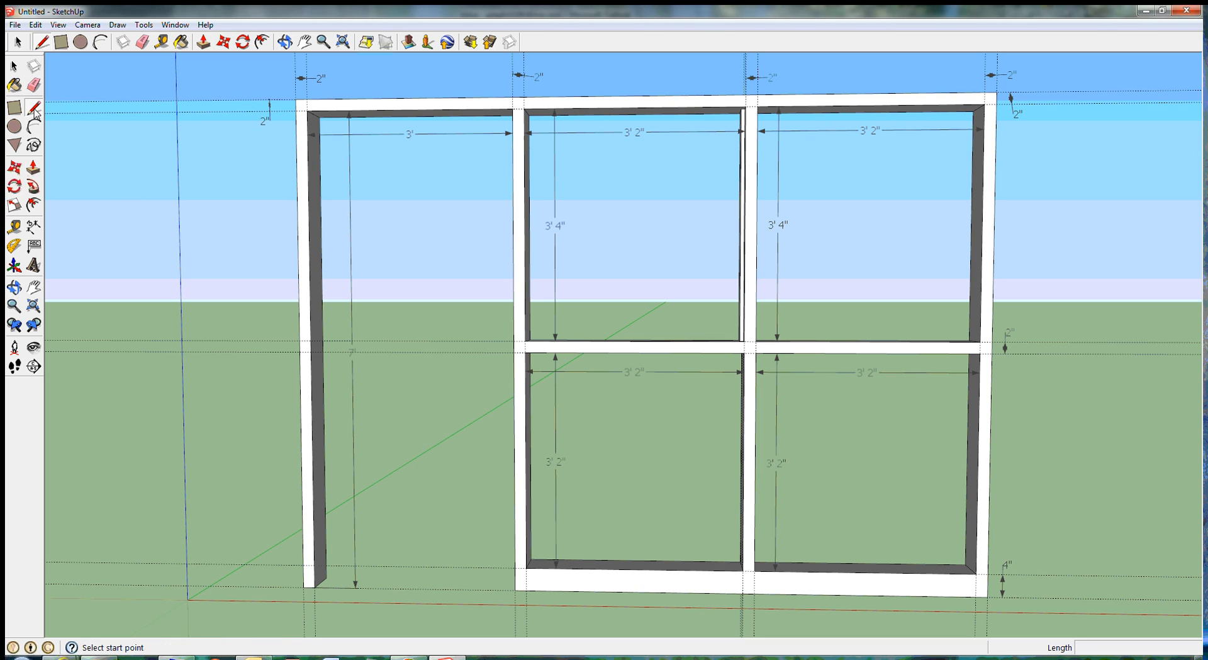
left_click(260, 100)
left_click(283, 101)
left_click(260, 112)
left_click(281, 111)
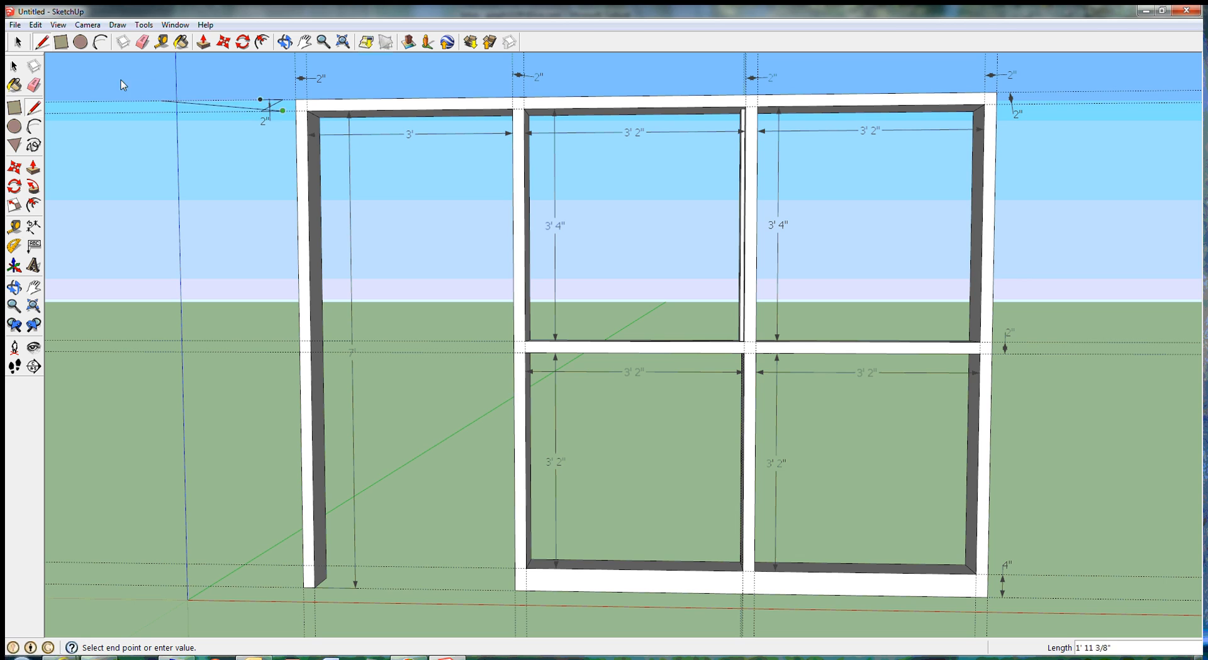
left_click(36, 25)
left_click(55, 36)
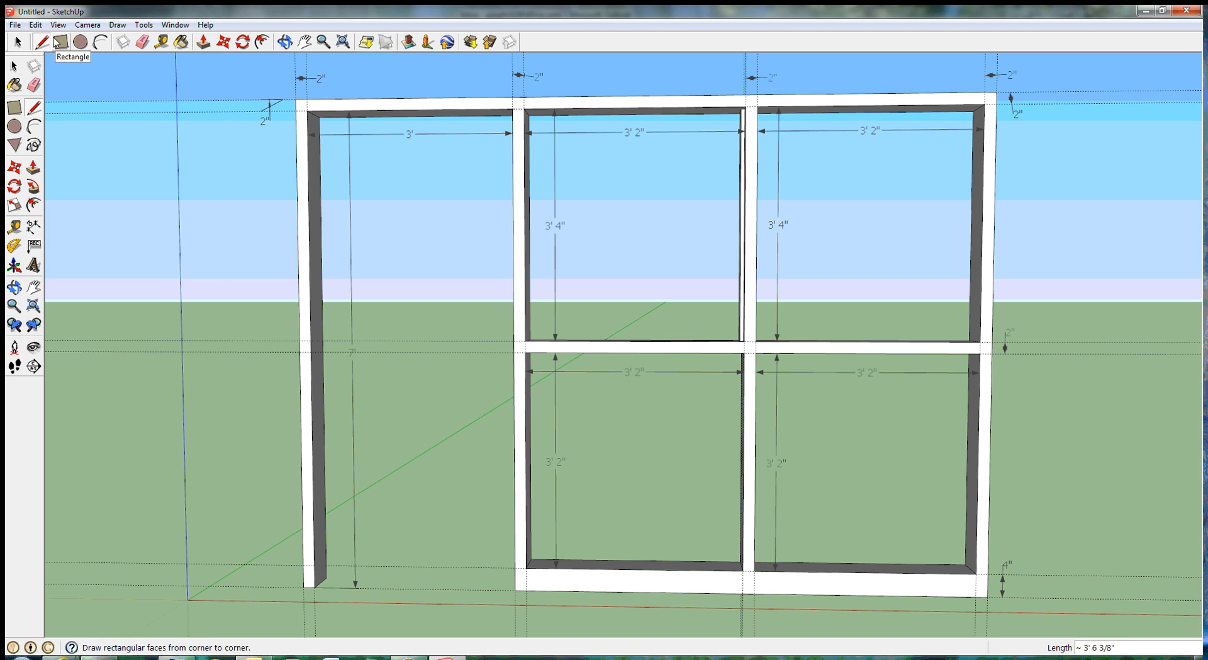
left_click(35, 26)
left_click(55, 41)
Step: Draw a line about 4" long along the lower guide at the top rail's 2" dimension, and undo the stray line across the frame
left_click(261, 115)
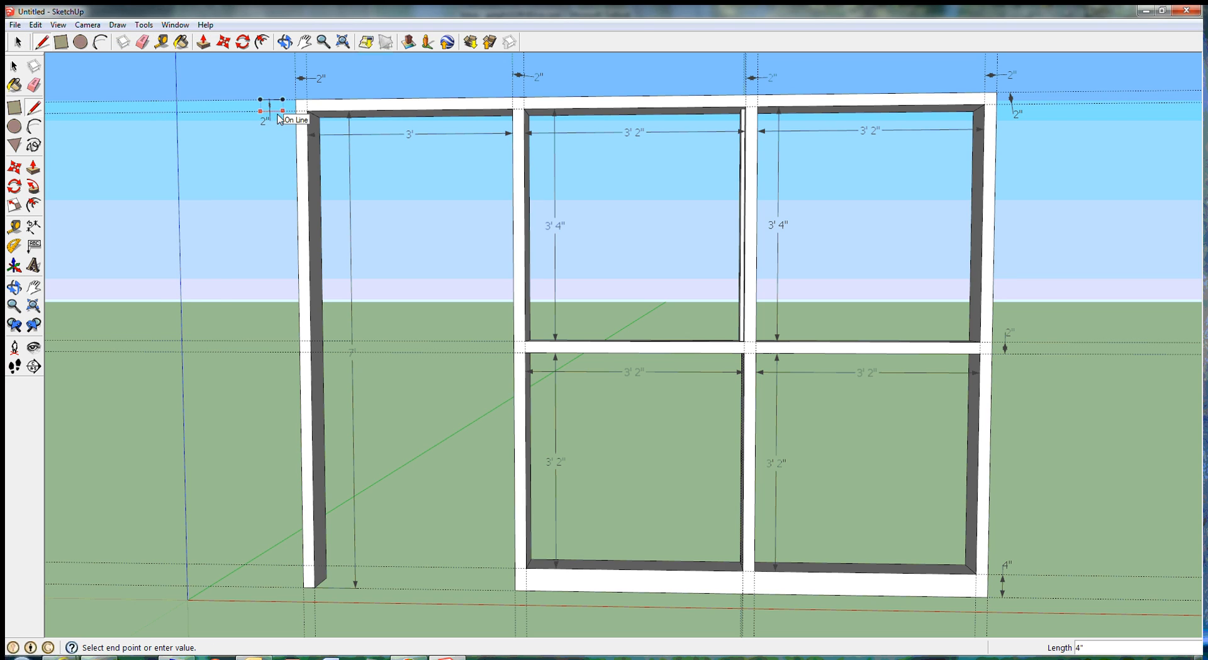
left_click(280, 114)
right_click(282, 112)
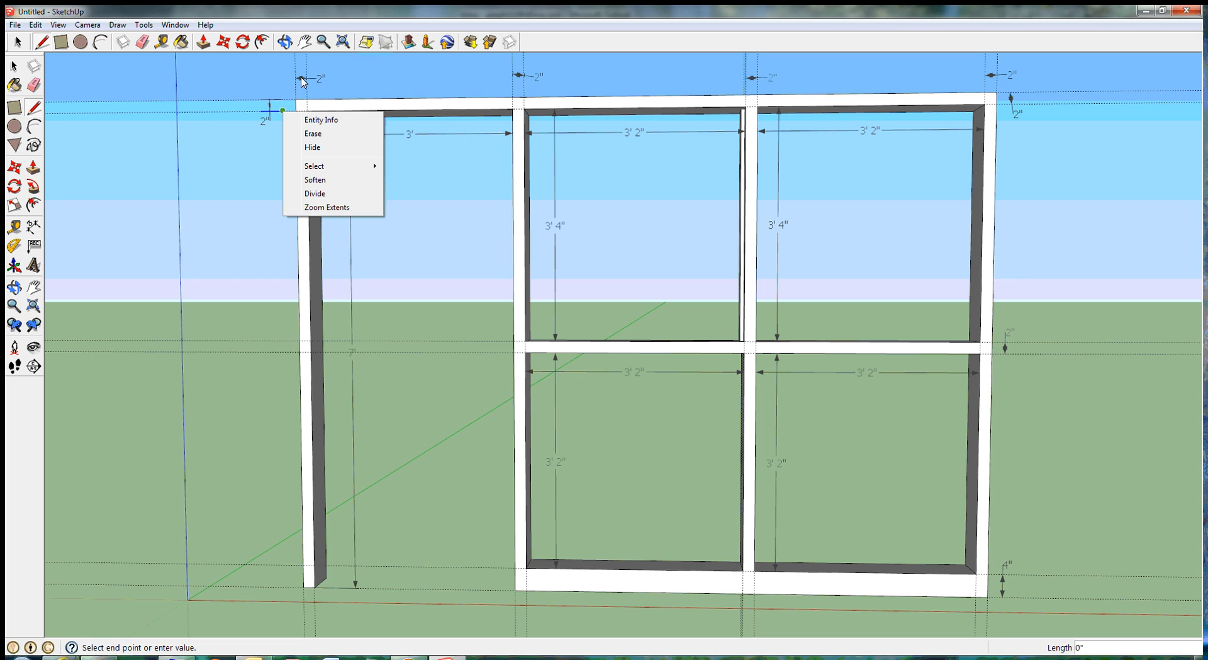
left_click(402, 83)
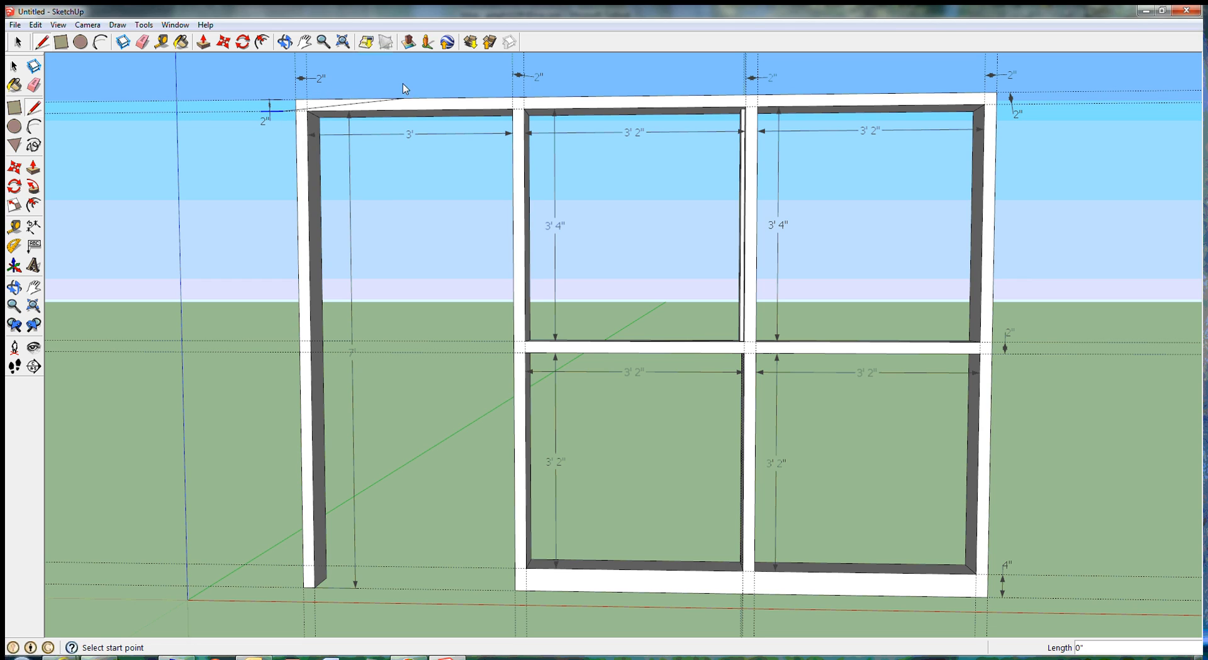
left_click(283, 111)
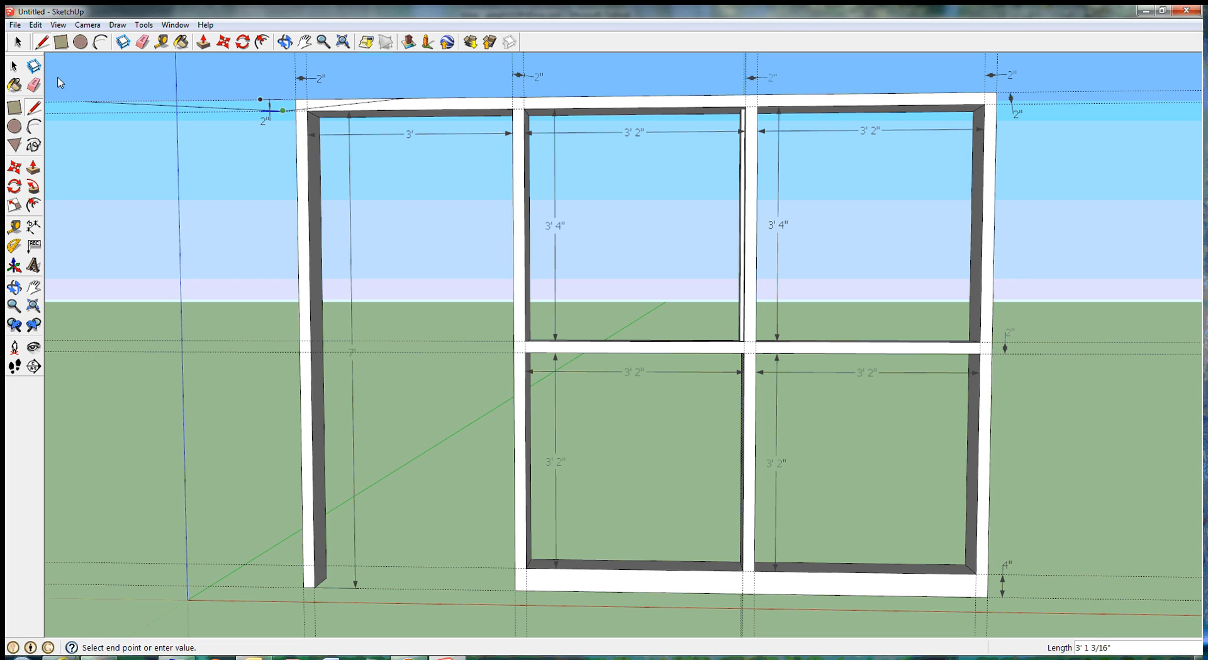
left_click(12, 66)
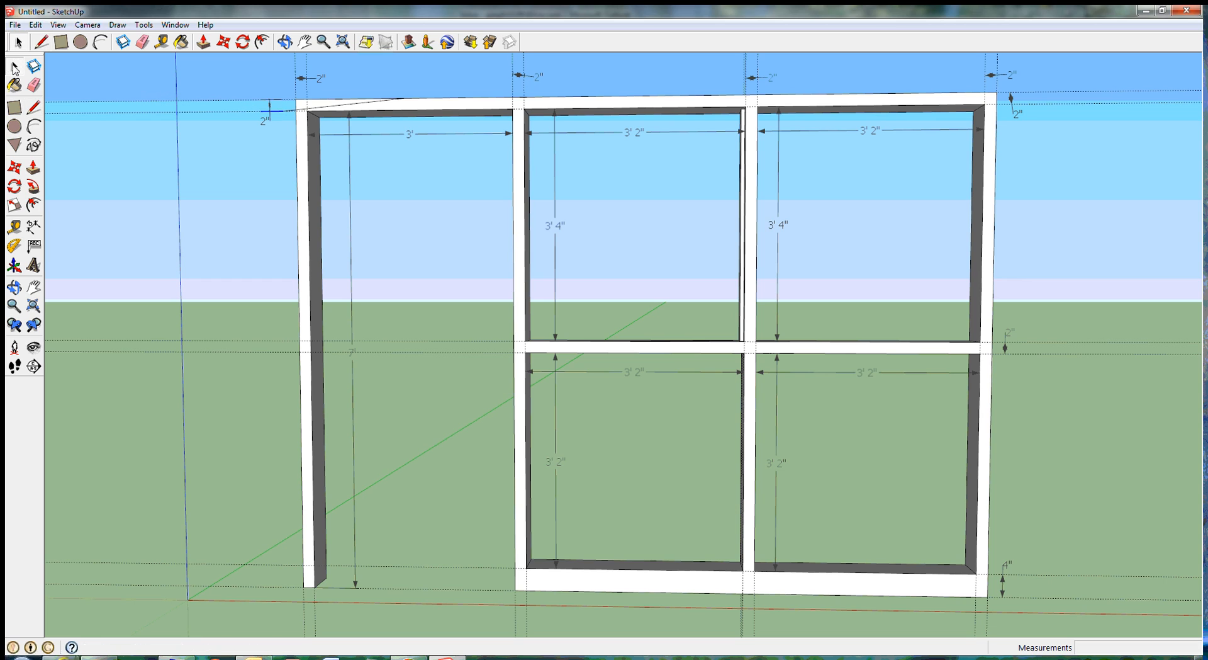
left_click(36, 25)
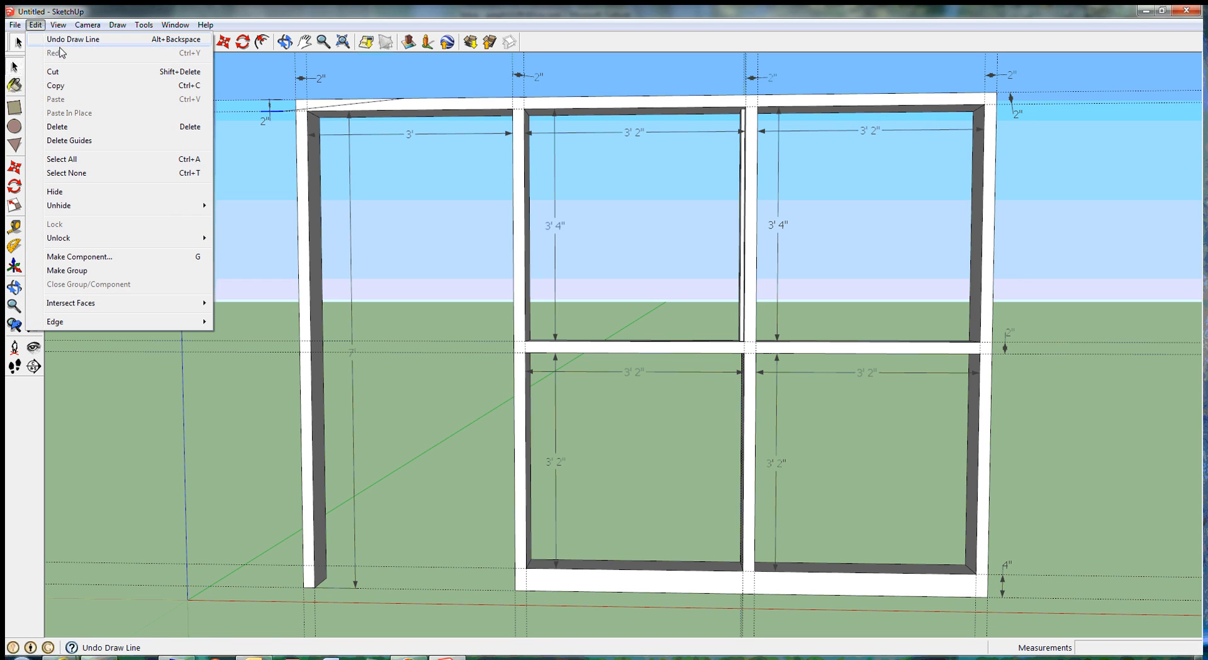
left_click(63, 41)
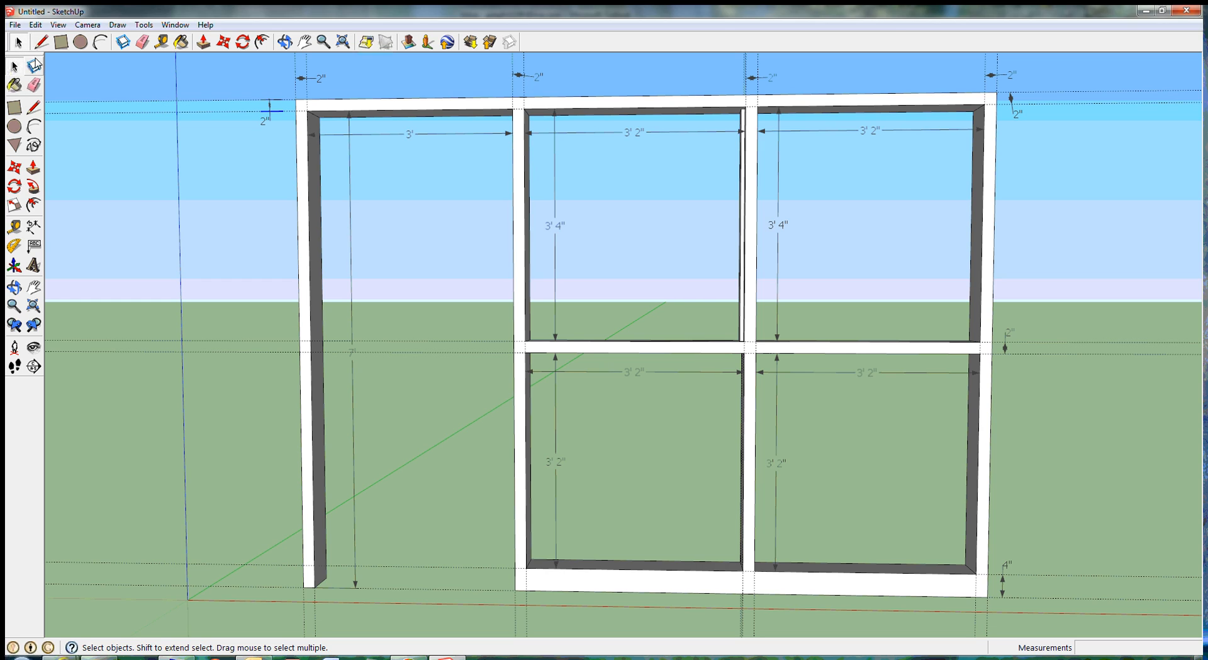
Step: Draw two vertical lines about 4" long along the guides on both sides of the 2" dimension above the outer door post
left_click(34, 108)
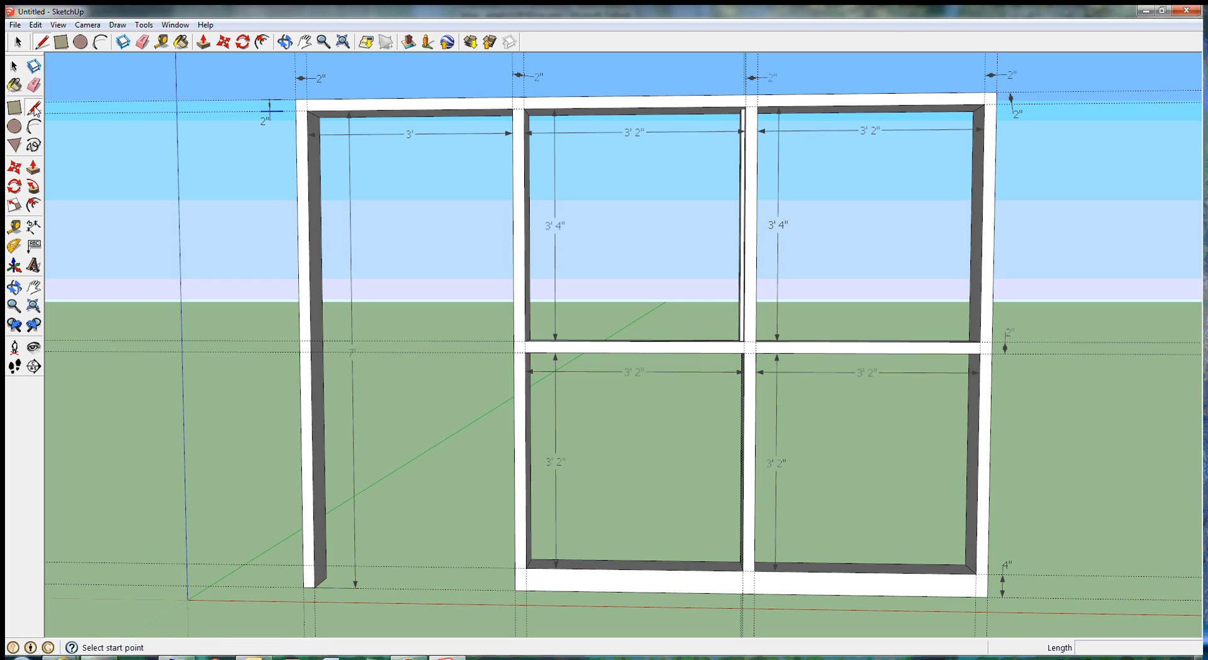
left_click(295, 68)
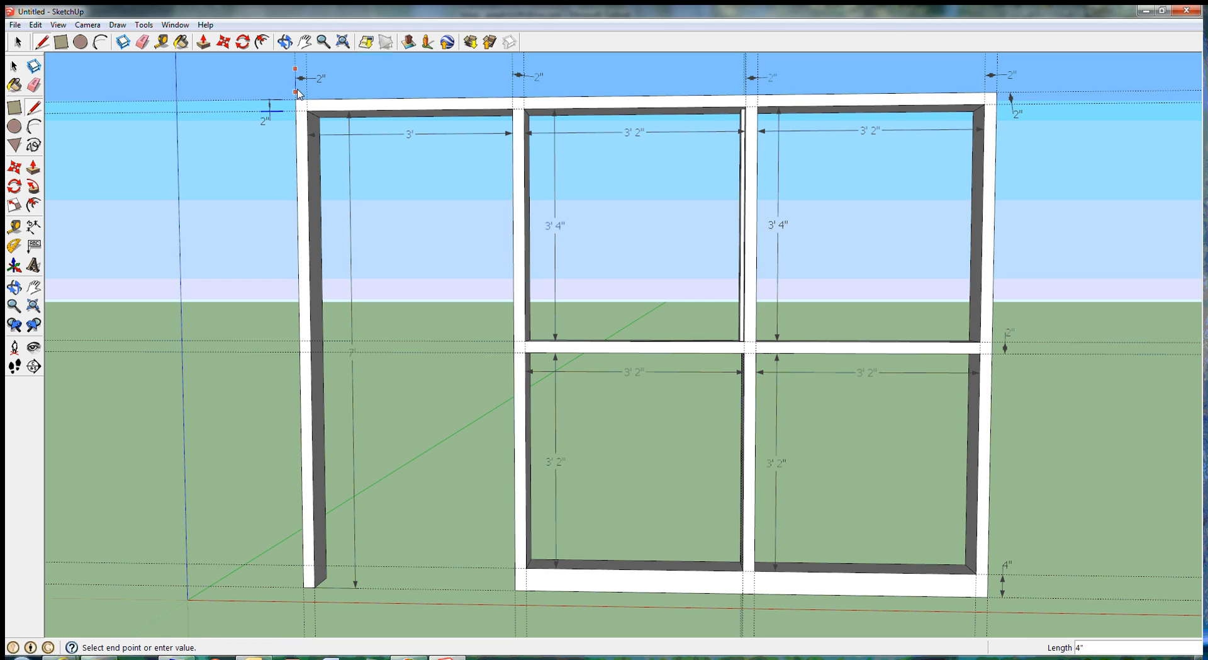
left_click(296, 92)
left_click(14, 66)
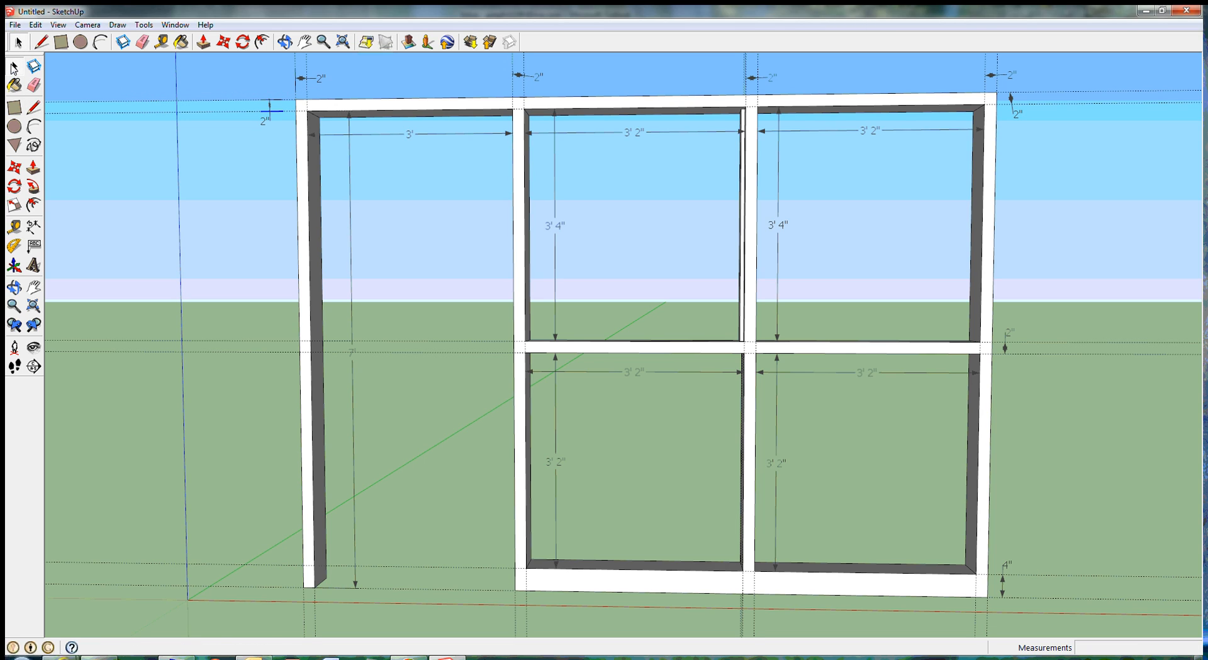
left_click(33, 108)
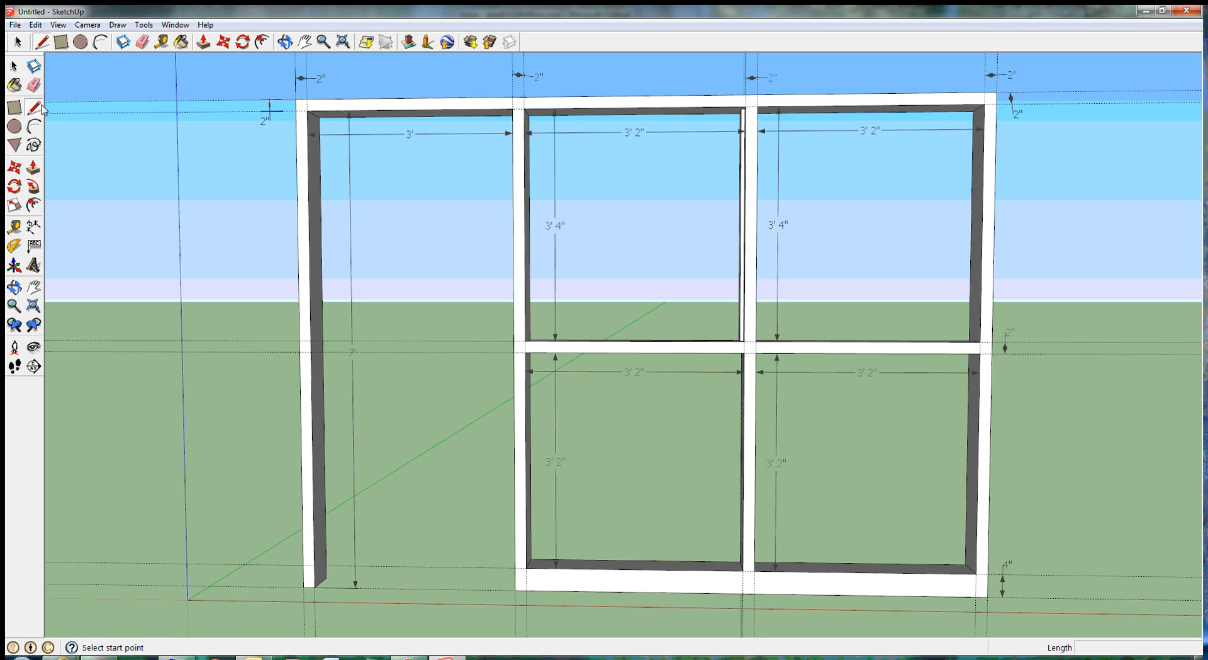
left_click(307, 69)
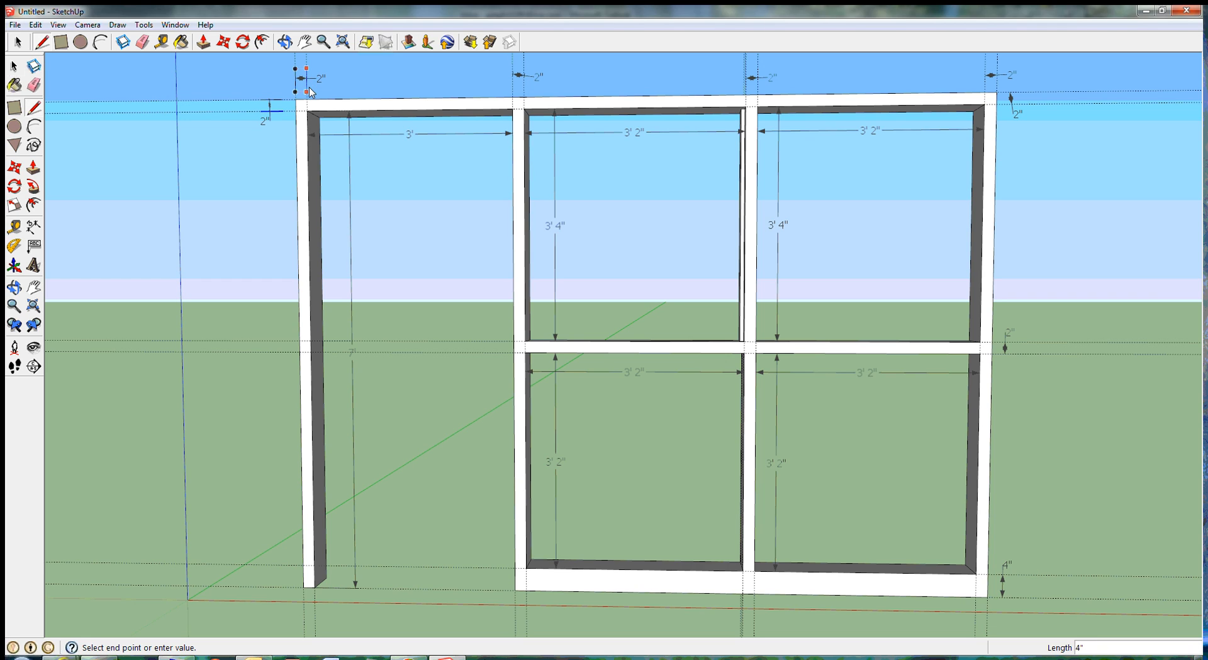
left_click(309, 89)
left_click(14, 66)
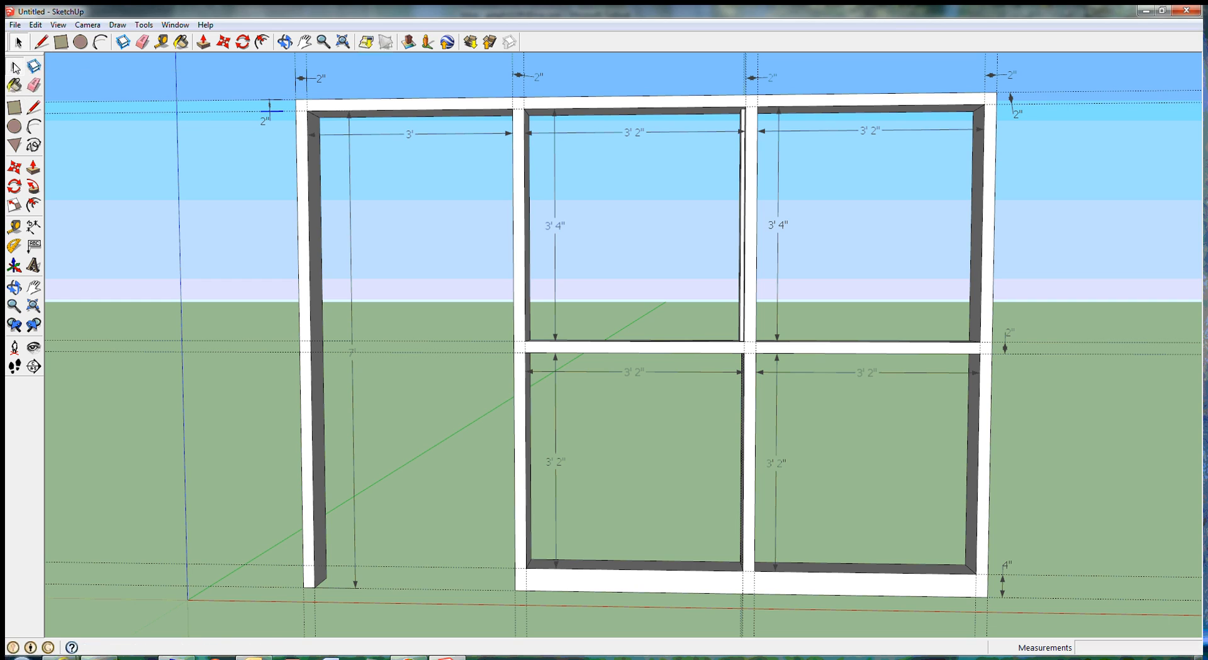
Step: Draw two short vertical lines along the guides at the 2" dimension above the post between the door and the panels
left_click(34, 109)
left_click(512, 68)
left_click(512, 89)
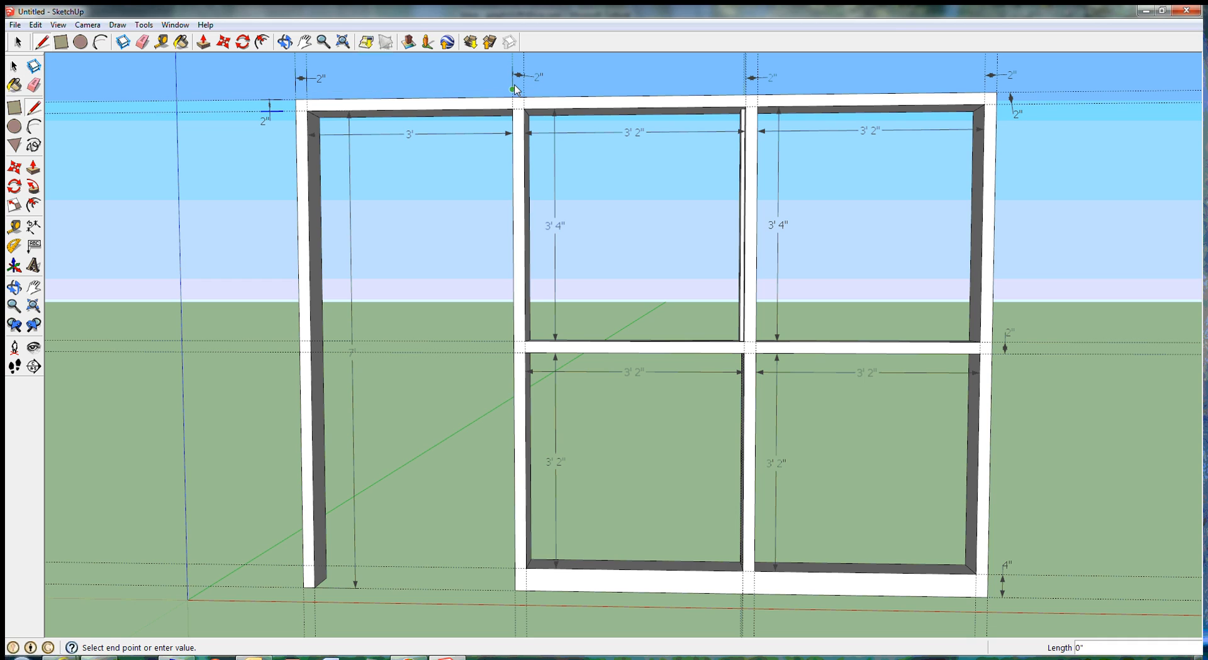
left_click(14, 67)
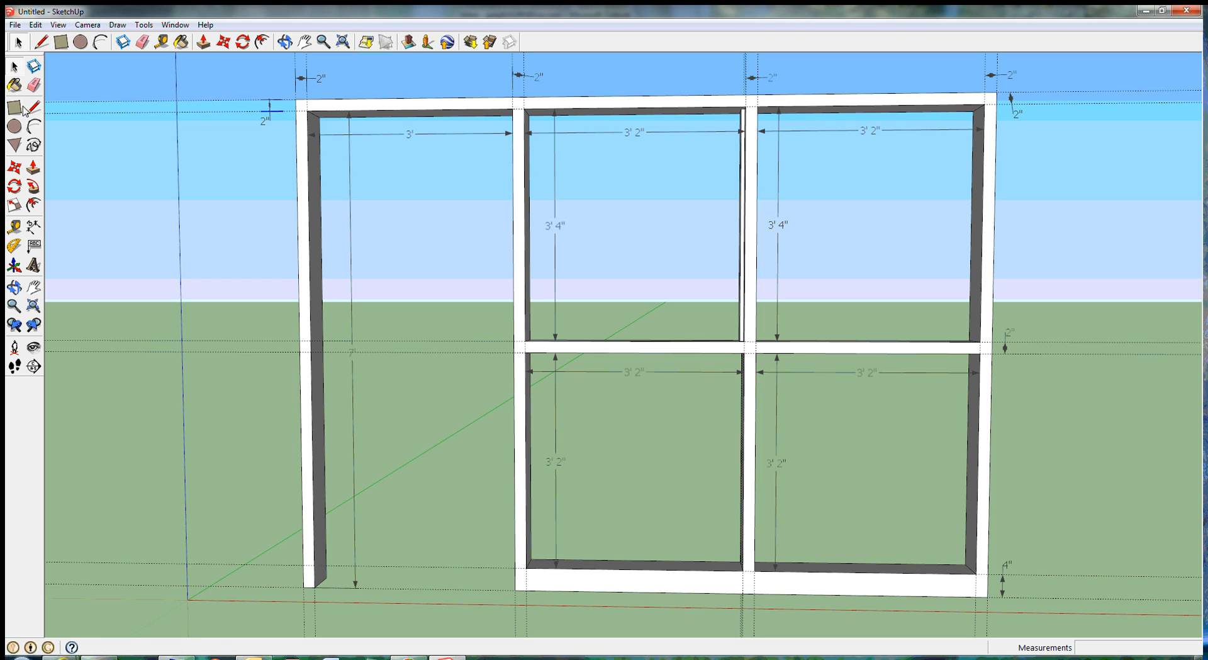
left_click(35, 107)
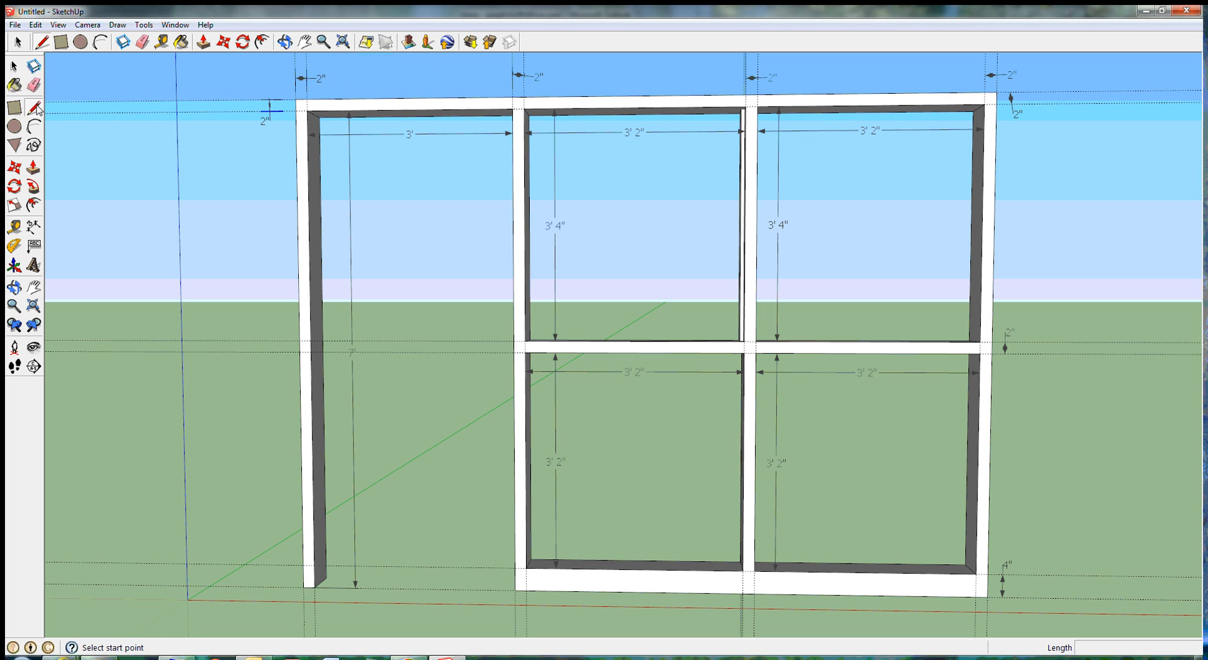
left_click(525, 72)
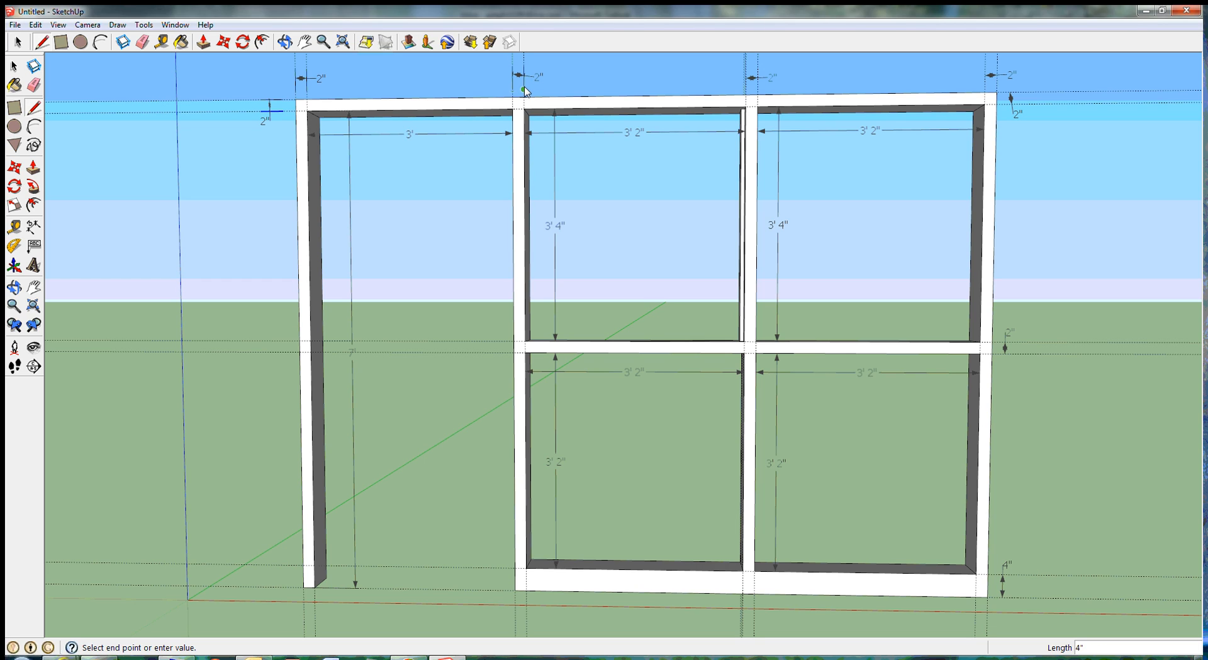
left_click(14, 65)
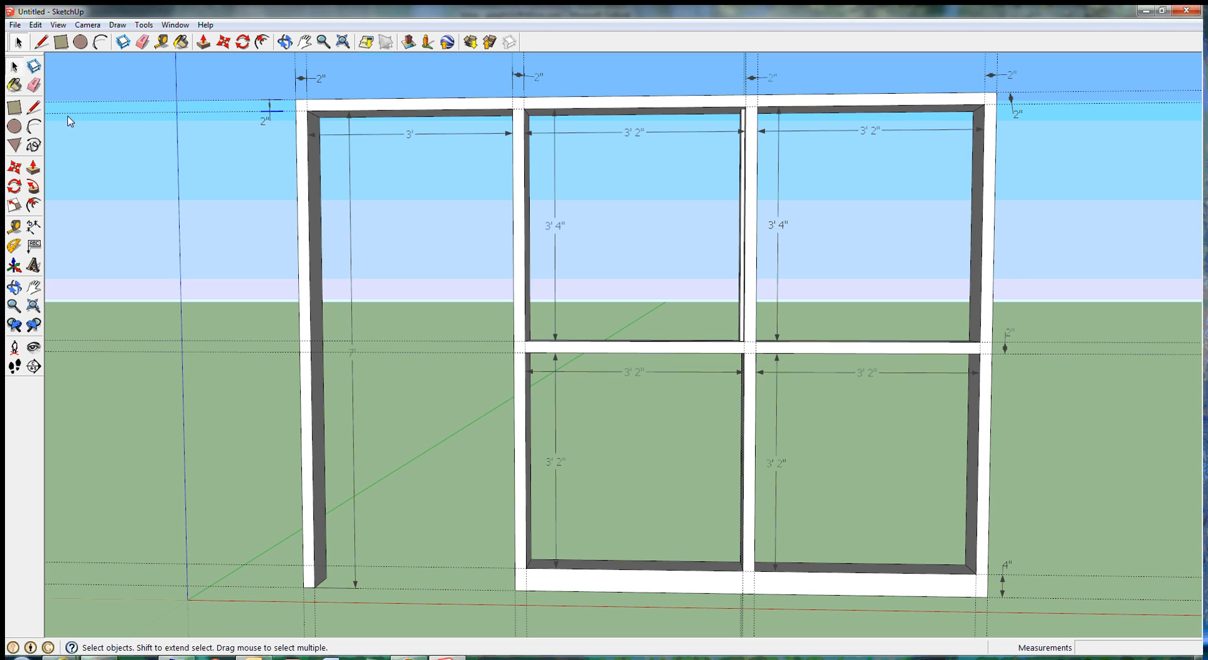
Step: Delete all guides from the model
left_click(35, 25)
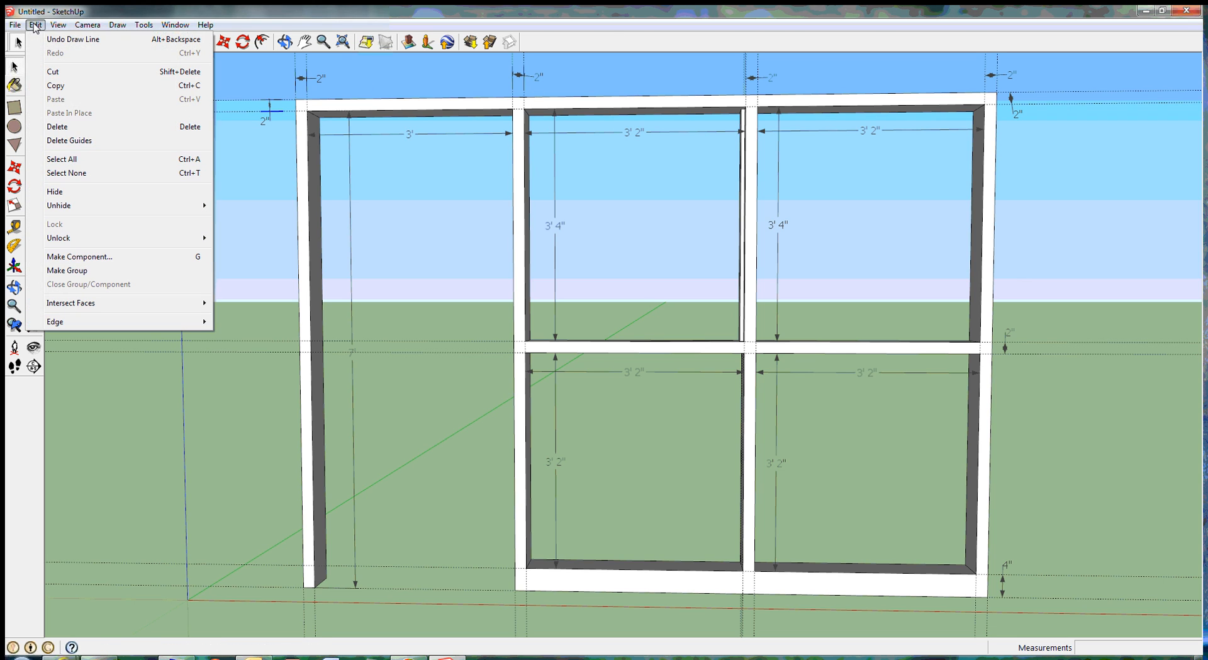
left_click(77, 141)
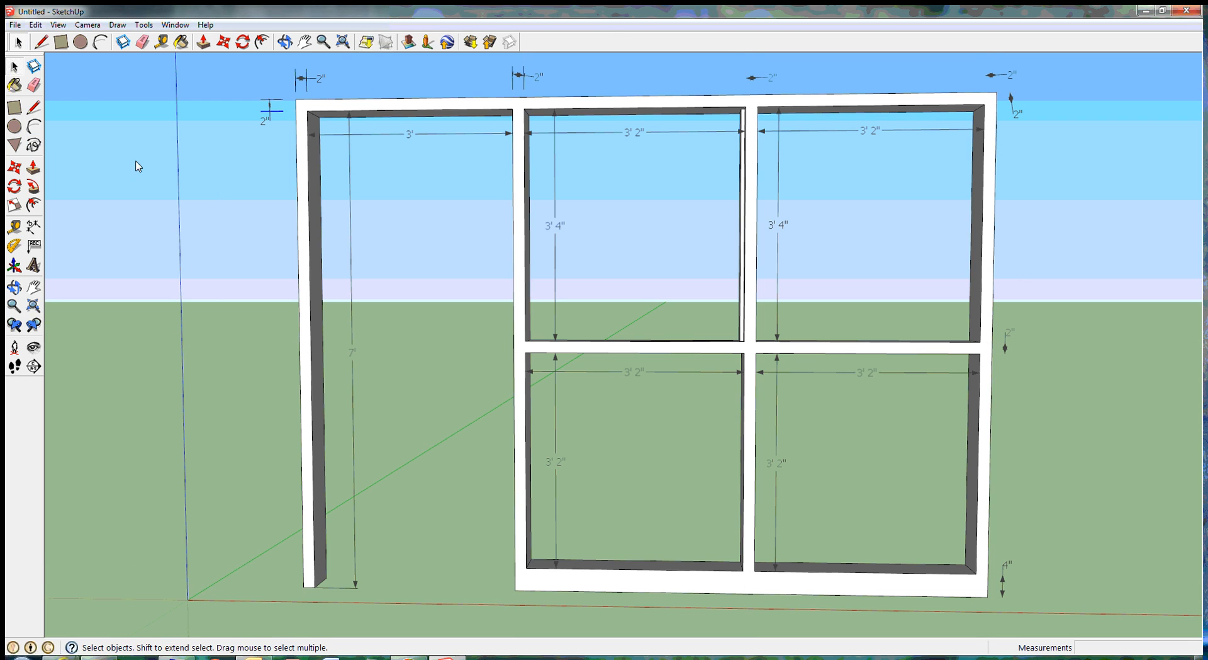